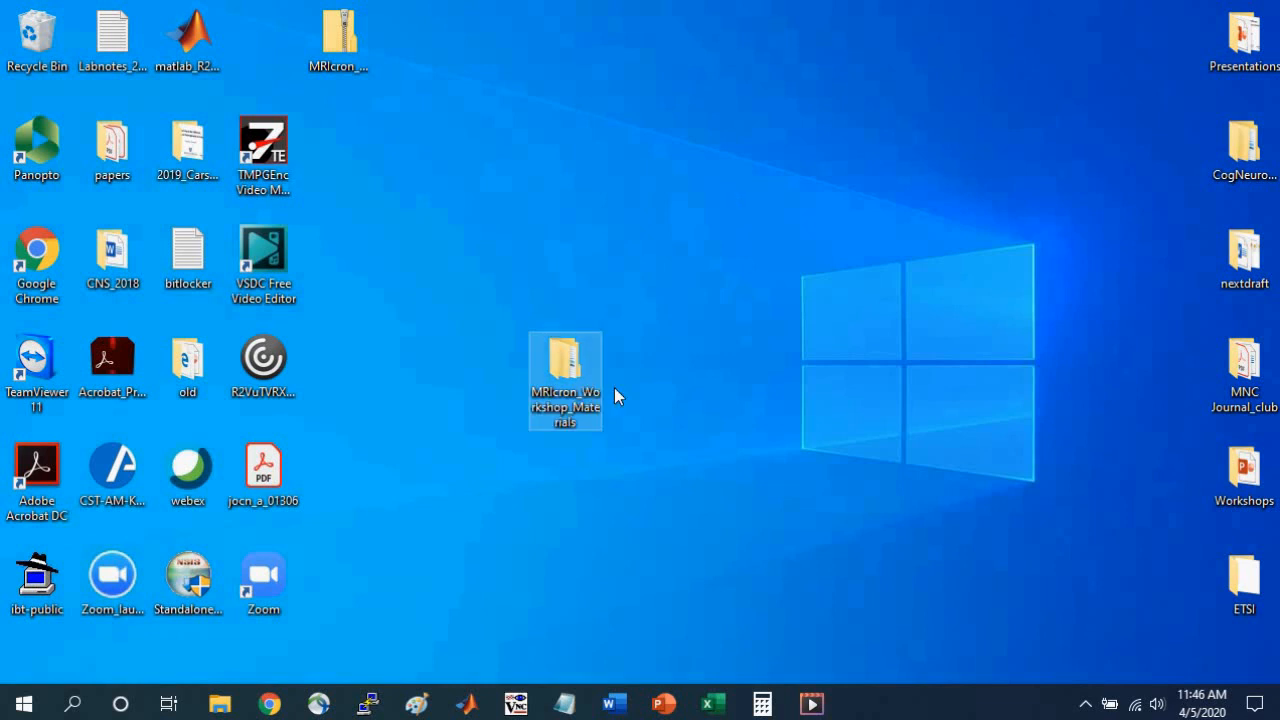
Launch mricron from the MRIcron_windows folder inside MRIcron_Workshop_Materials and narrow its window to sit beside the folder.
mouse_move(583, 412)
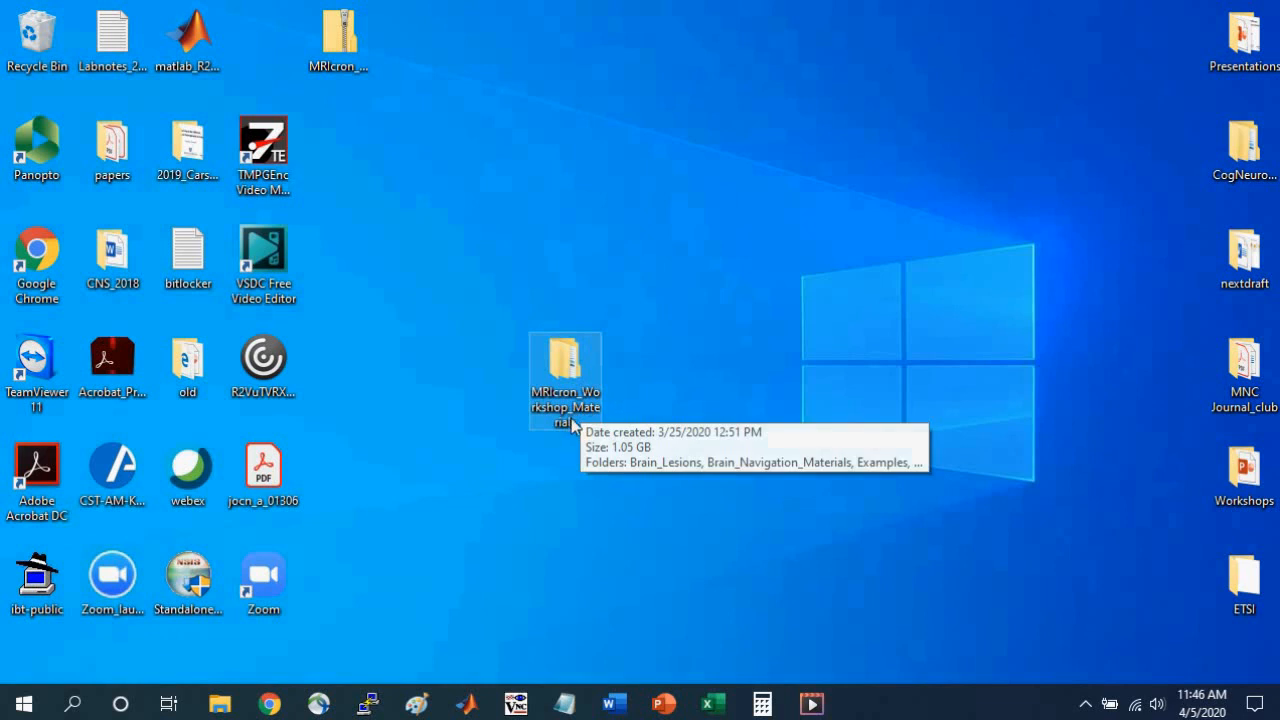
double_click(566, 371)
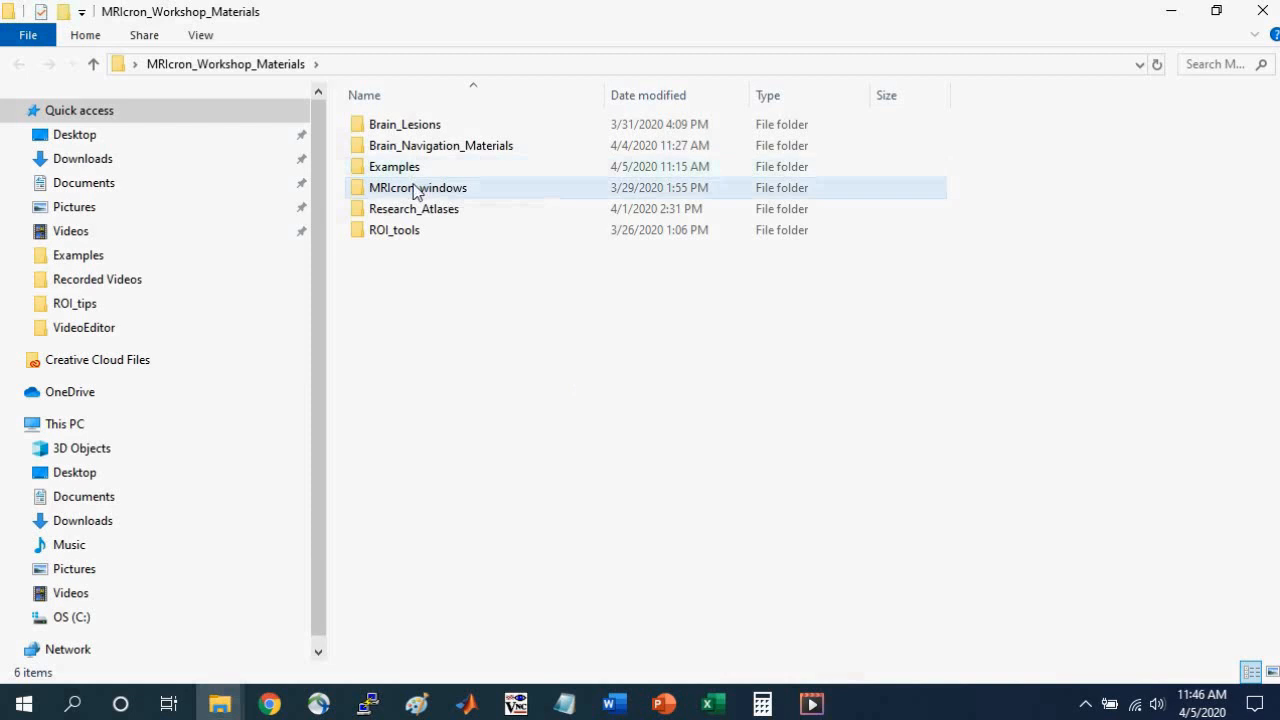
click(371, 189)
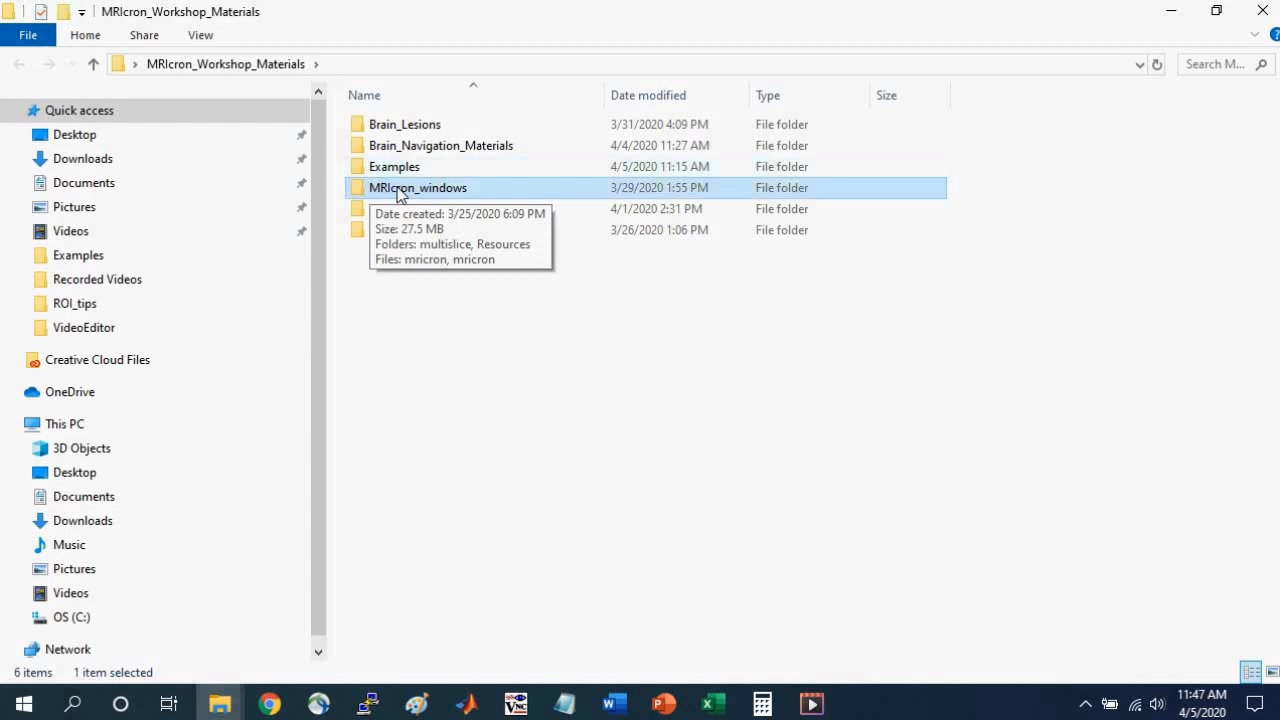
double_click(398, 189)
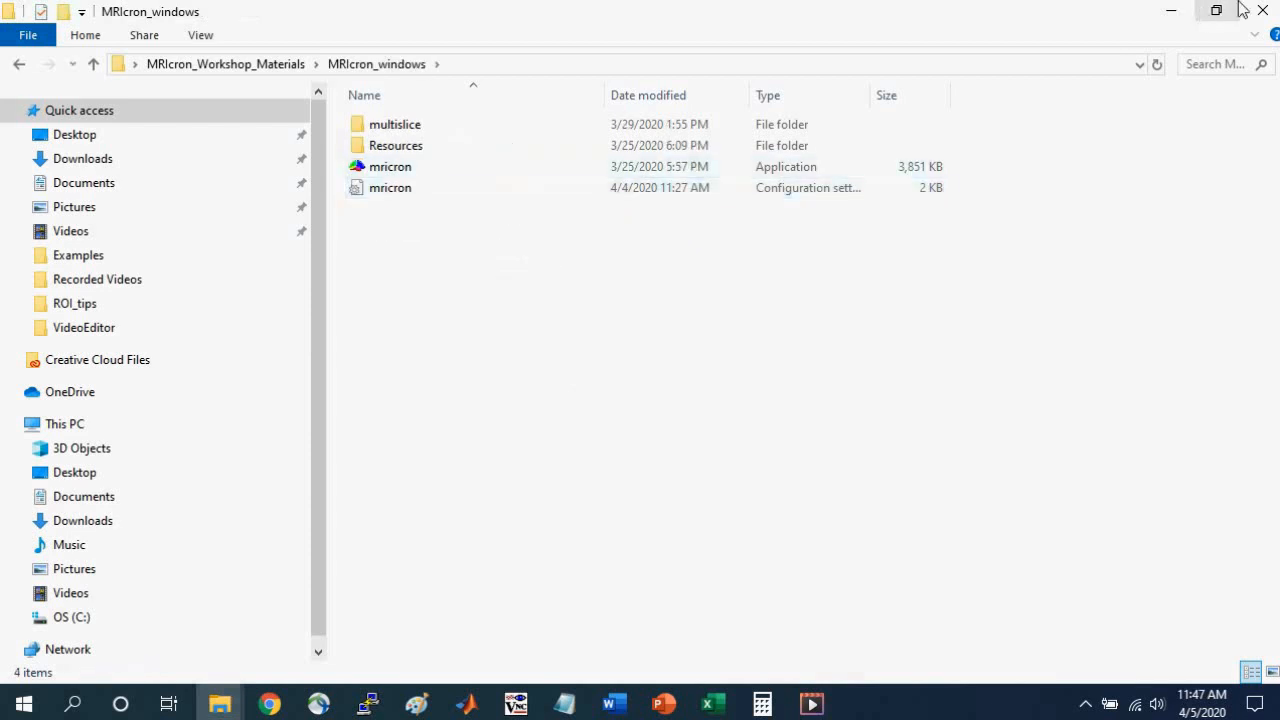
click(1210, 12)
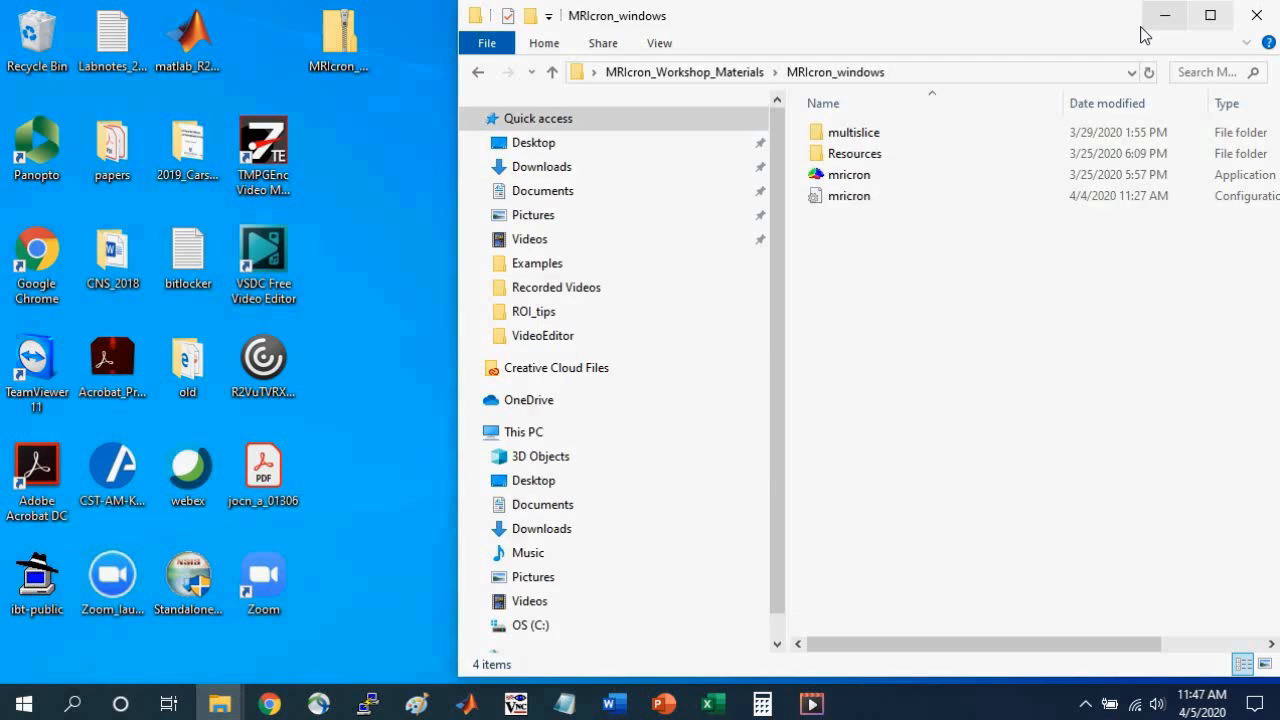
double_click(843, 177)
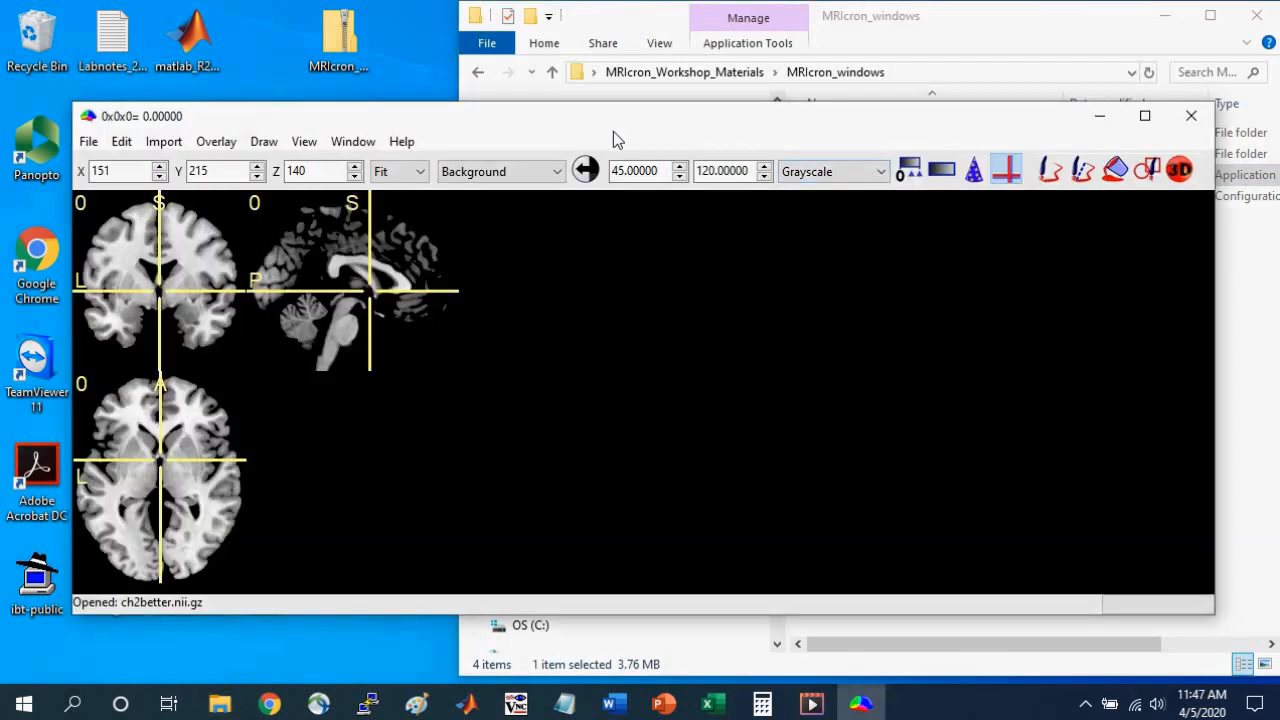
drag(603, 118, 533, 18)
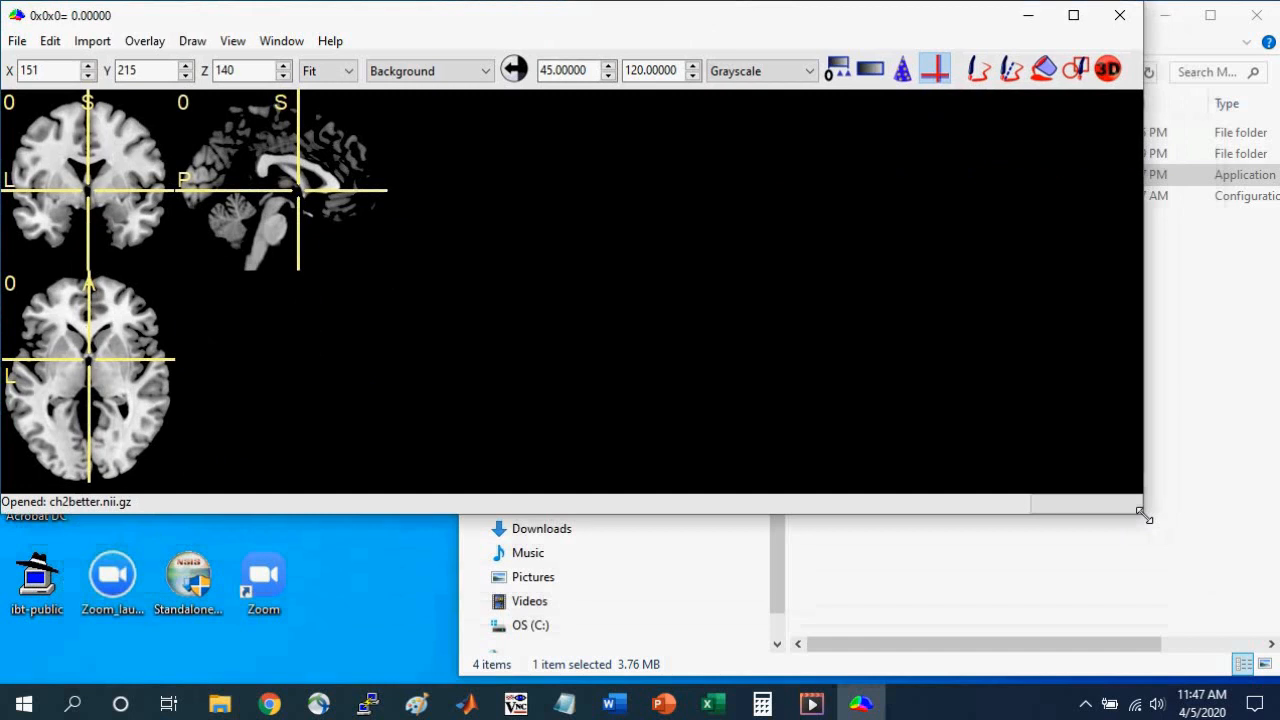
drag(1144, 518, 635, 685)
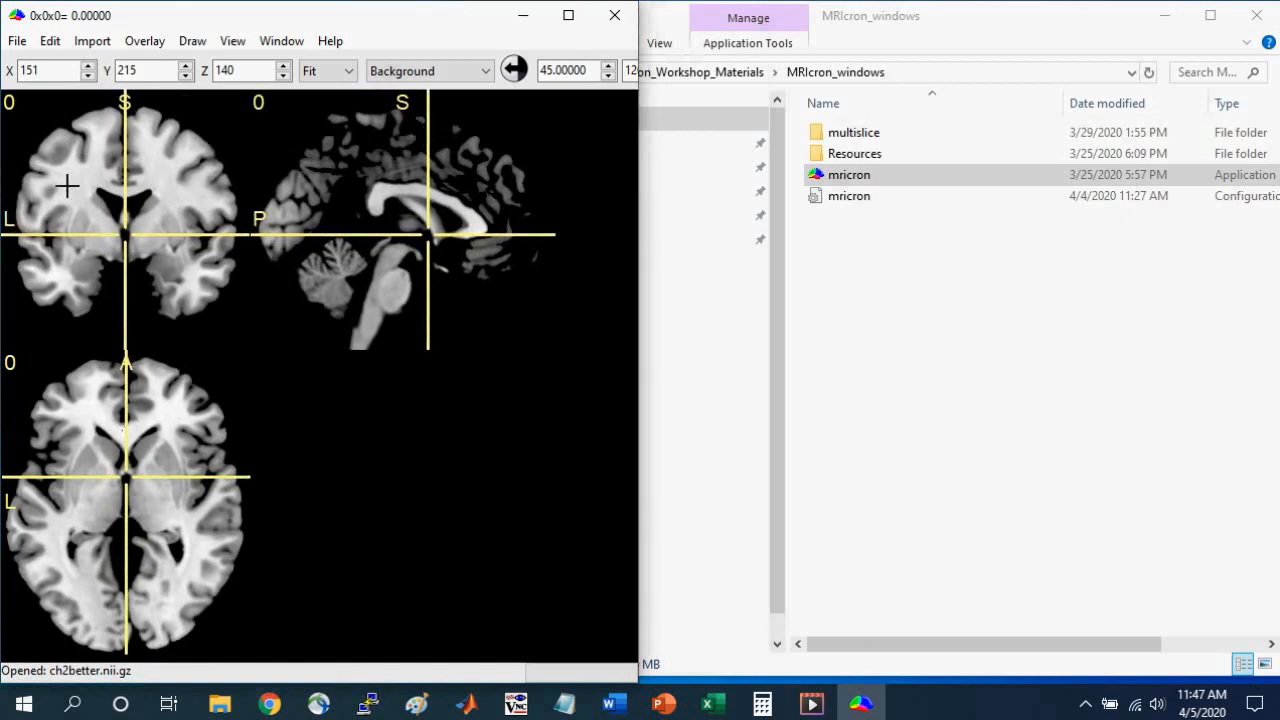
Move the crosshair to the left medial temporal lobe at -34x-16x-18 on the ch2better brain.
click(84, 254)
click(84, 259)
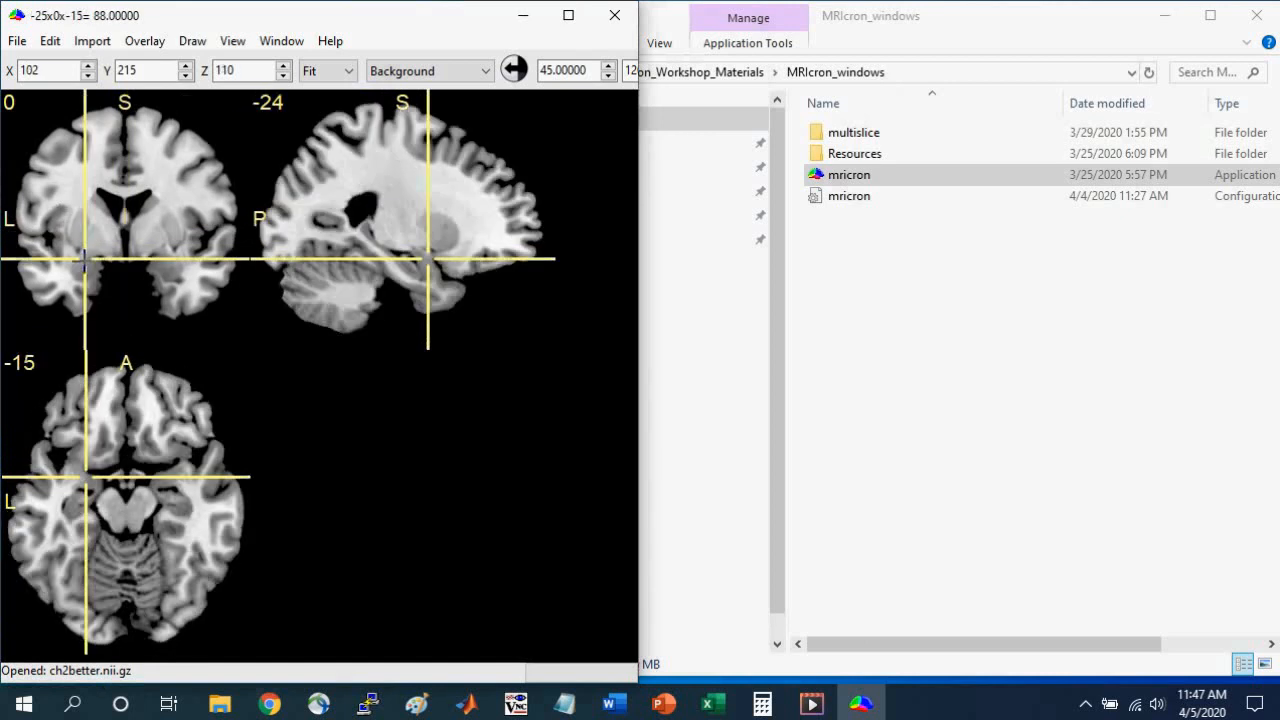
click(70, 502)
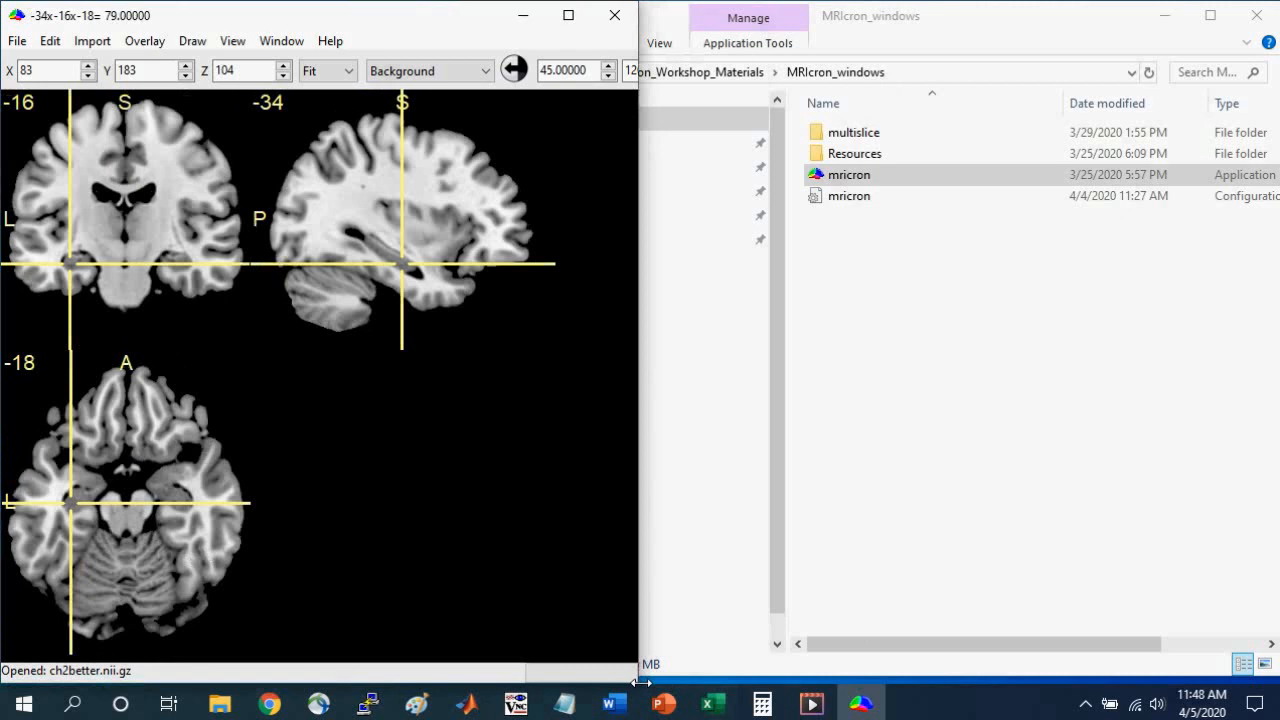
Widen the window and create a spherical ROI at the crosshair with difference from origin 255, difference at edge 255 and radius 3 mm.
drag(640, 682, 1192, 663)
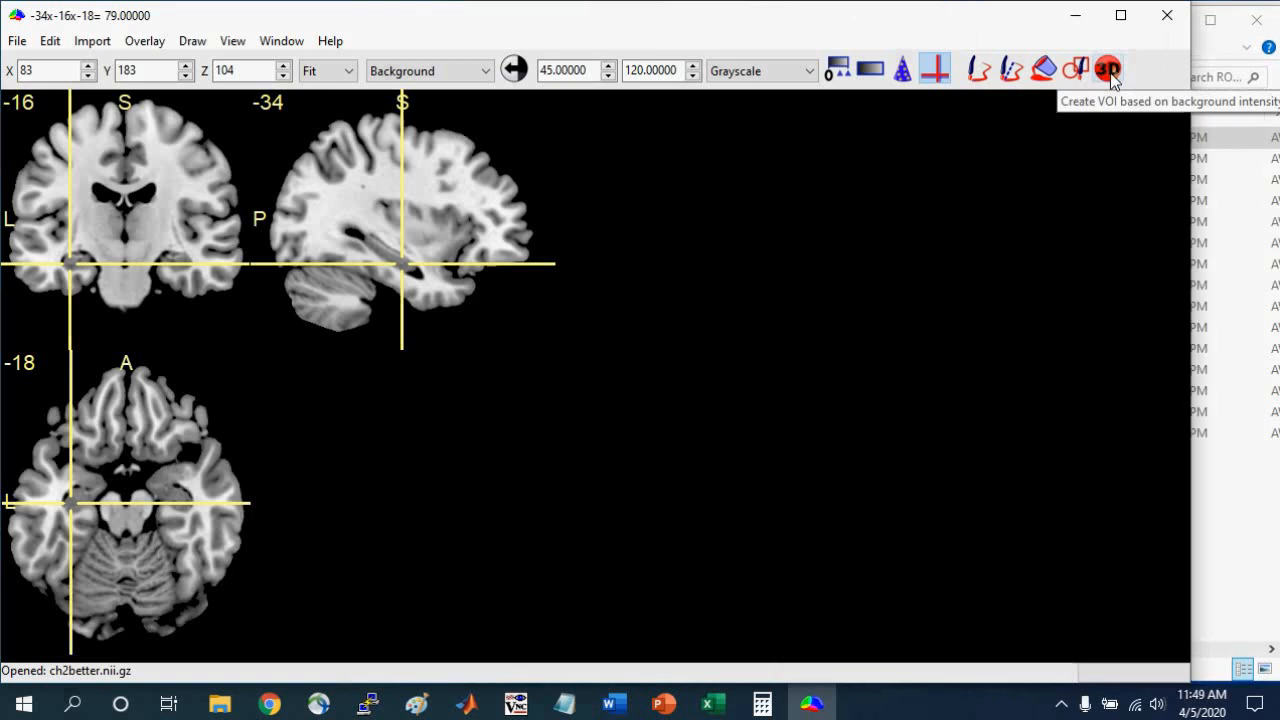
click(1108, 70)
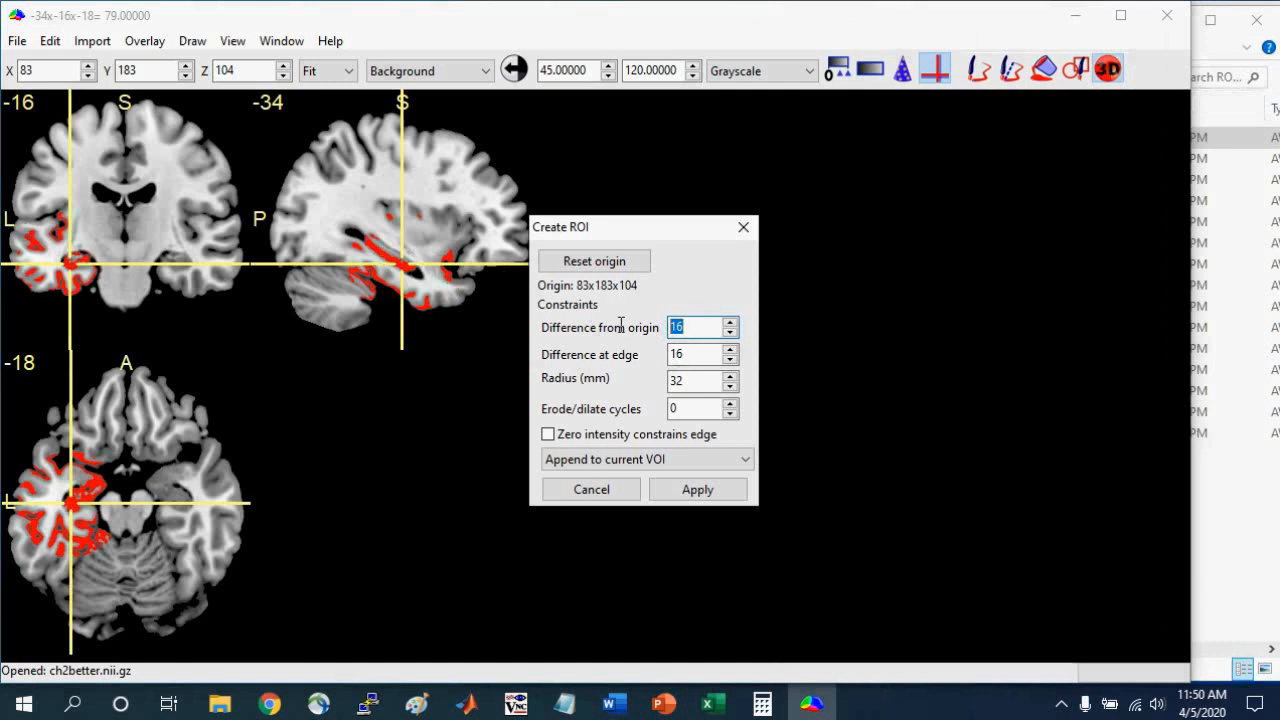
text(255)
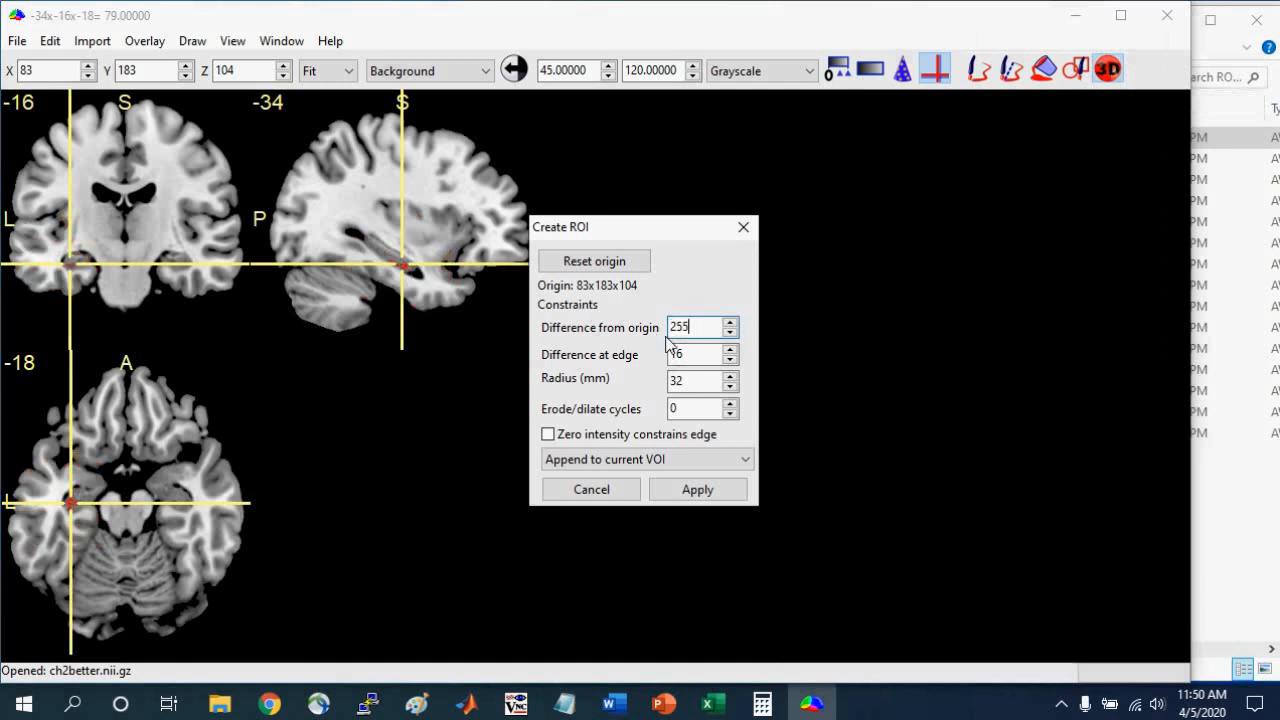
key(Tab)
text(25)
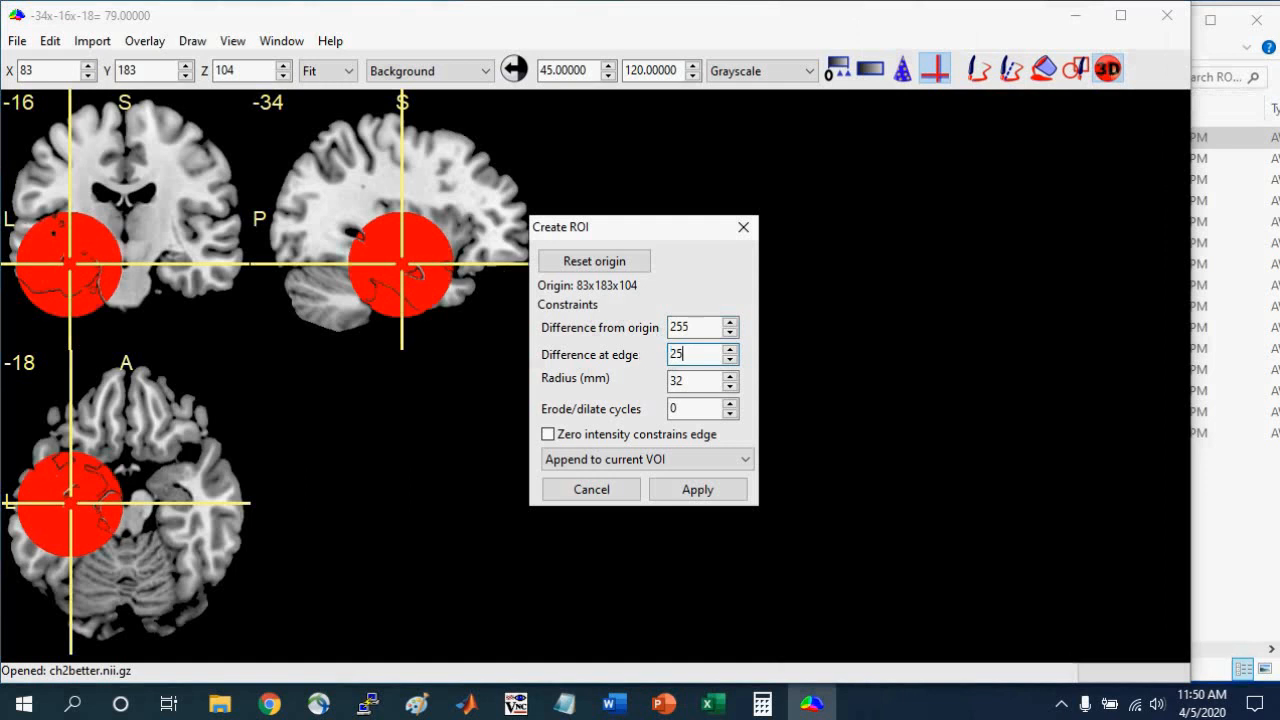
text(5)
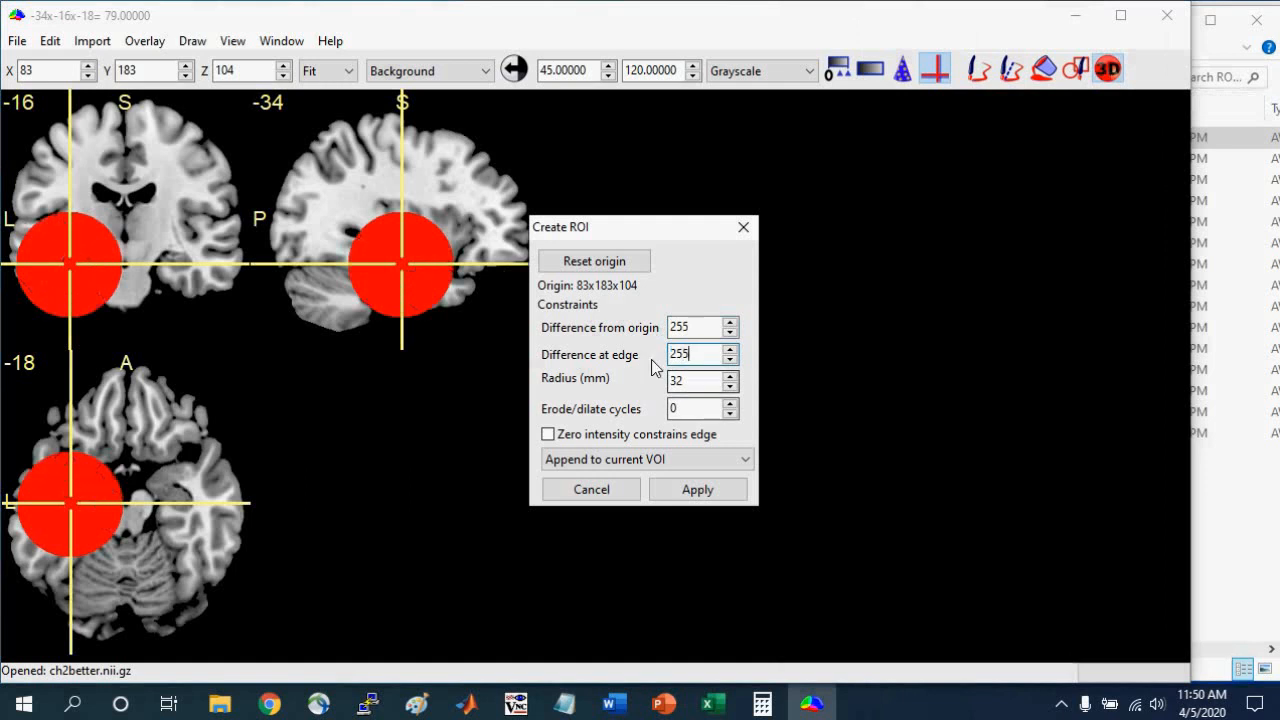
click(680, 381)
key(BackSpace)
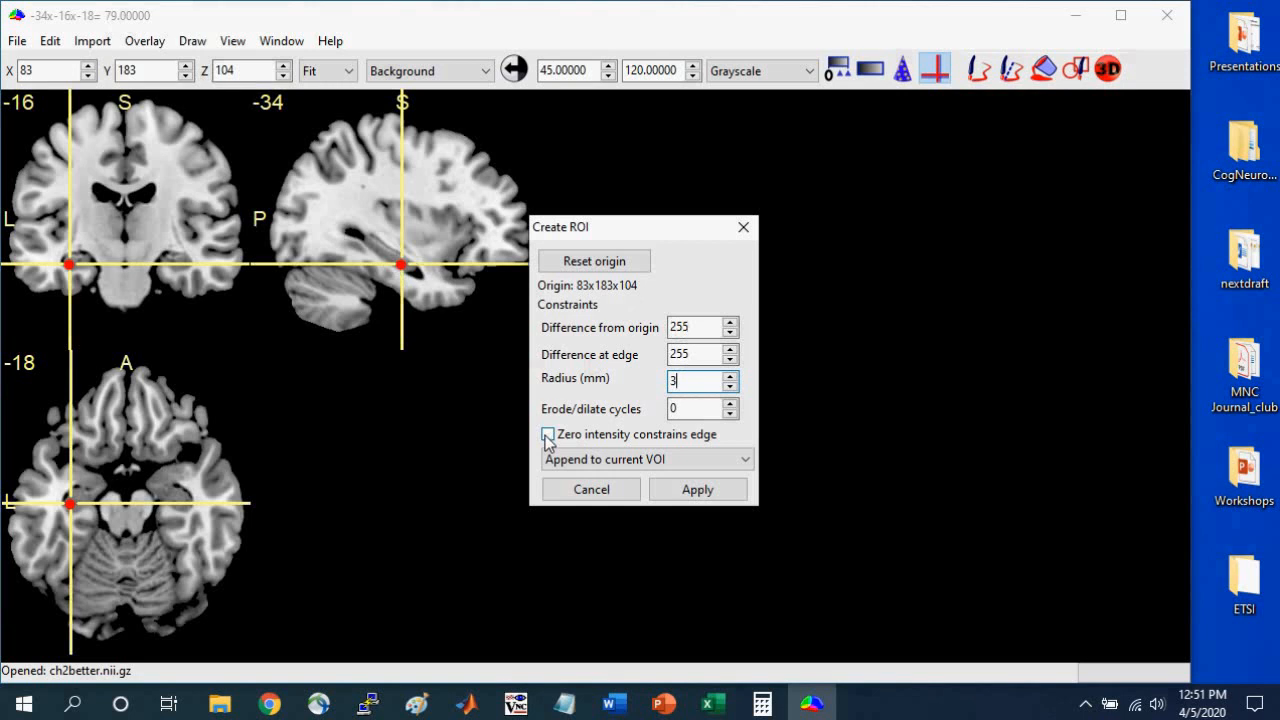
click(548, 436)
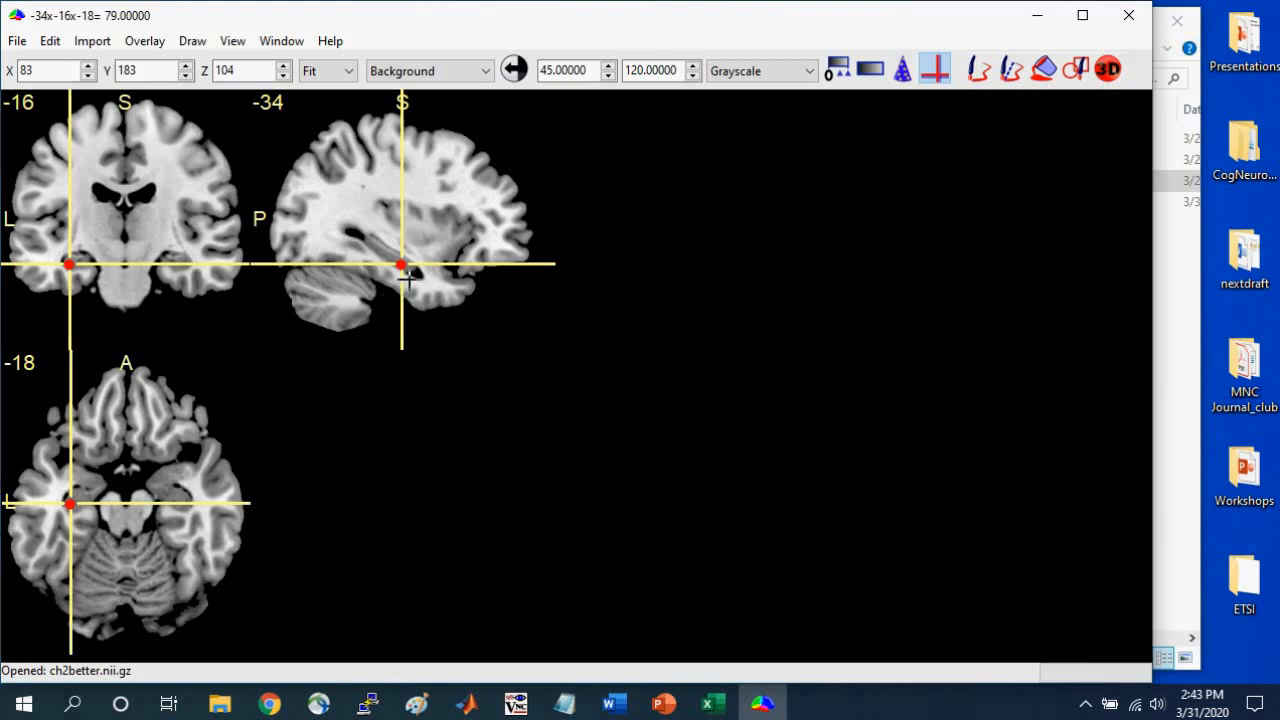
Save the spherical VOI in NIfTI (.nii) format in MRIcron_Workshop_Materials under a file name starting with "sp".
click(192, 44)
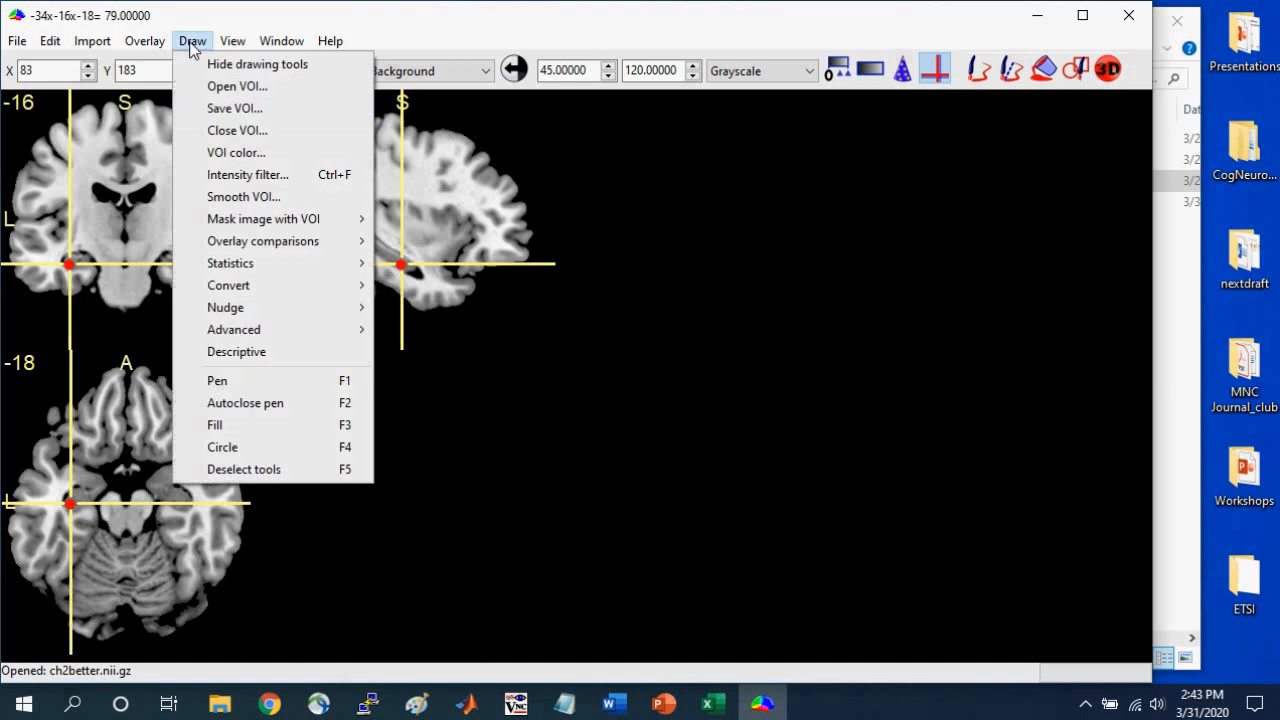
click(222, 112)
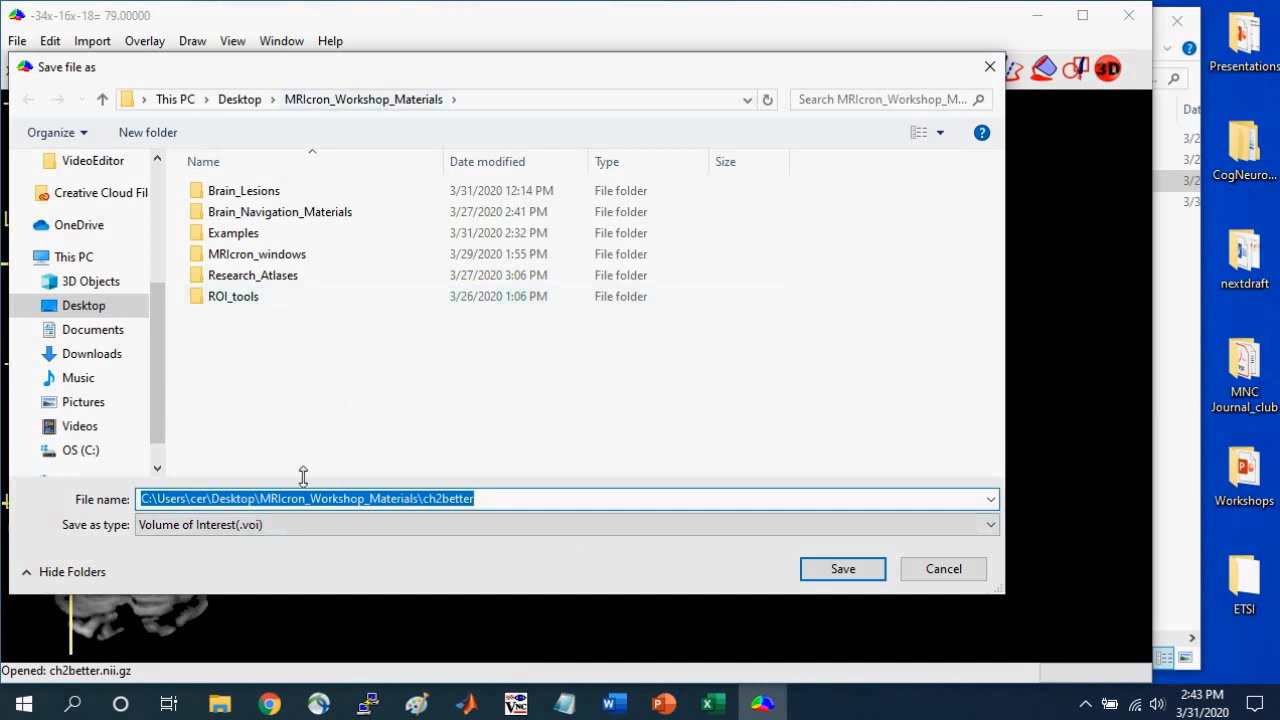
click(286, 523)
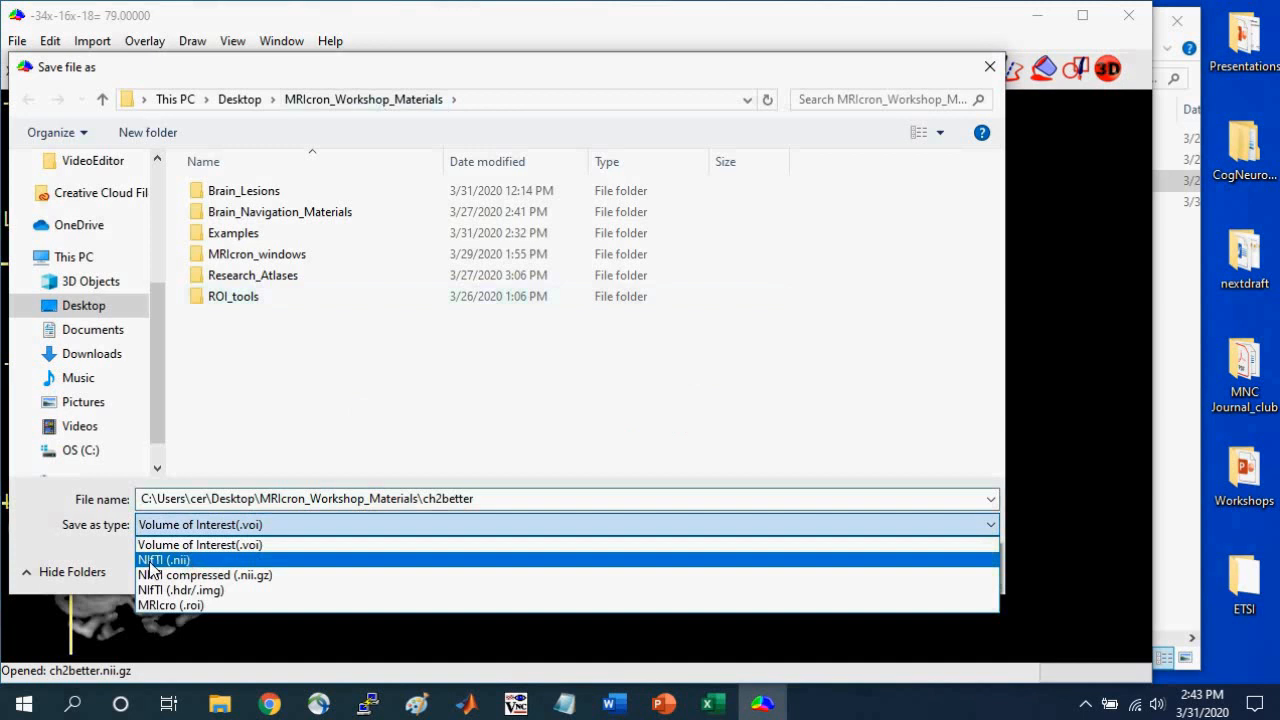
click(150, 560)
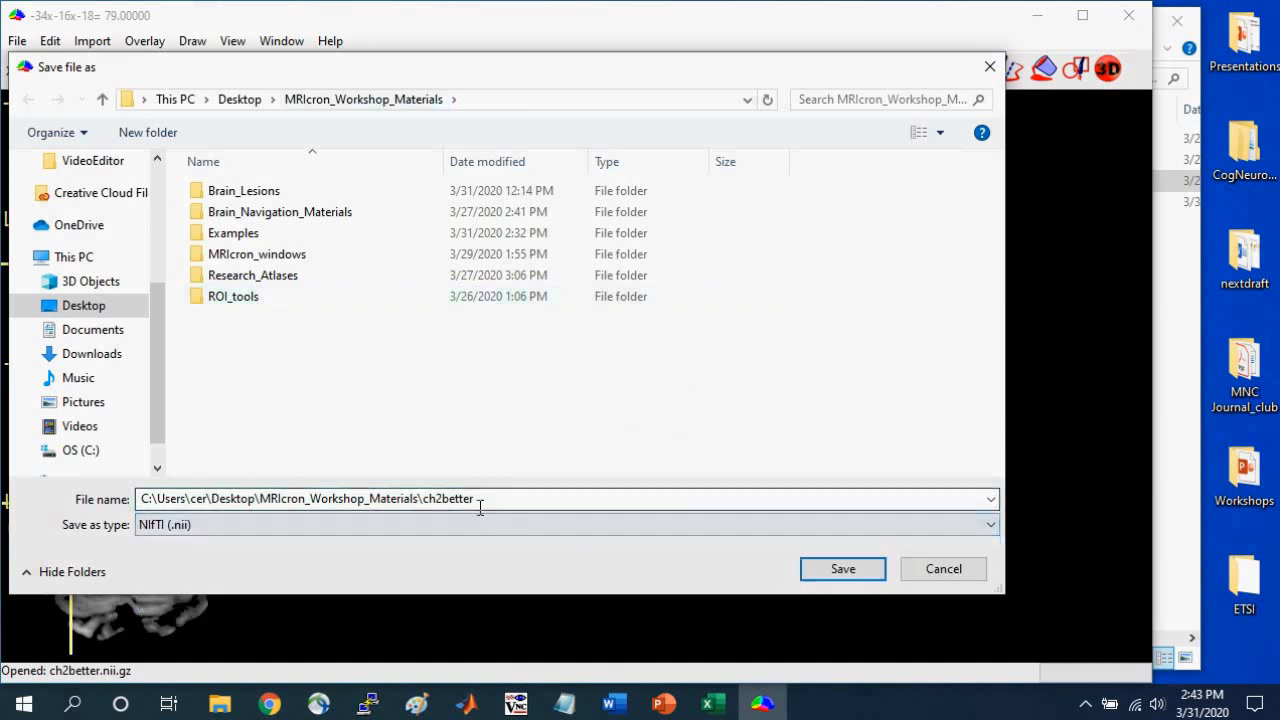
double_click(486, 497)
text(sphere1)
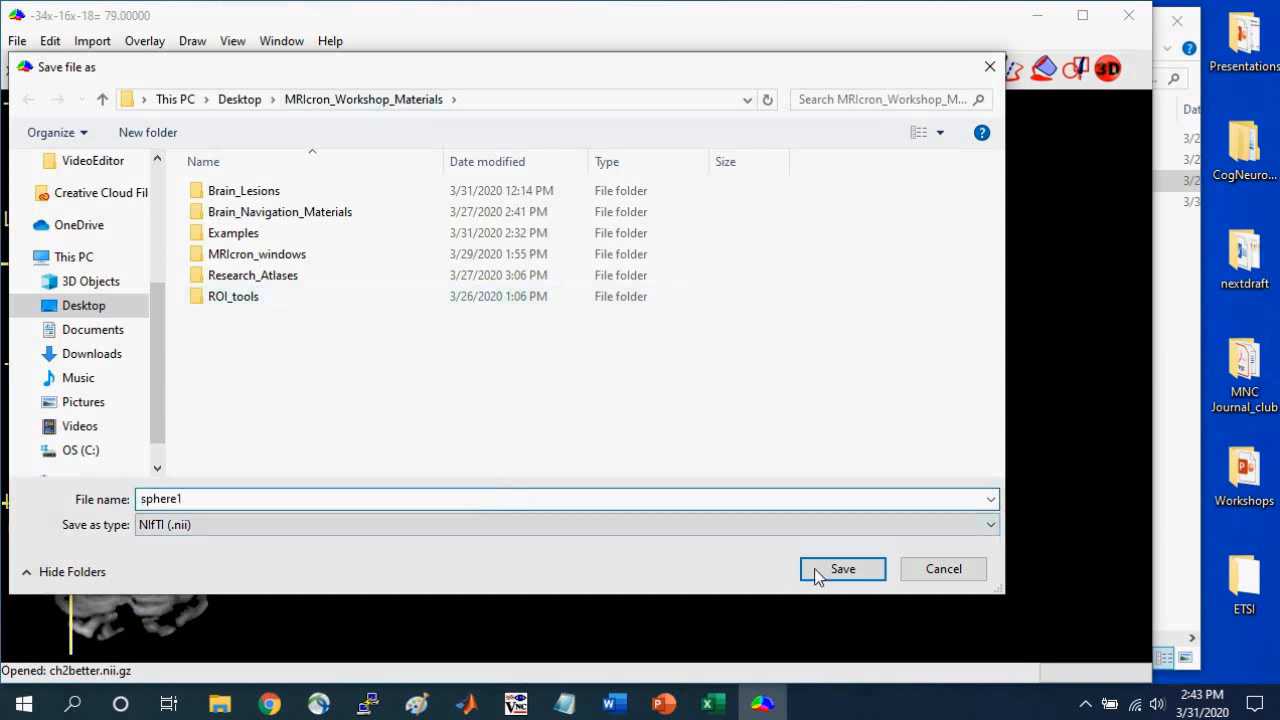
click(814, 568)
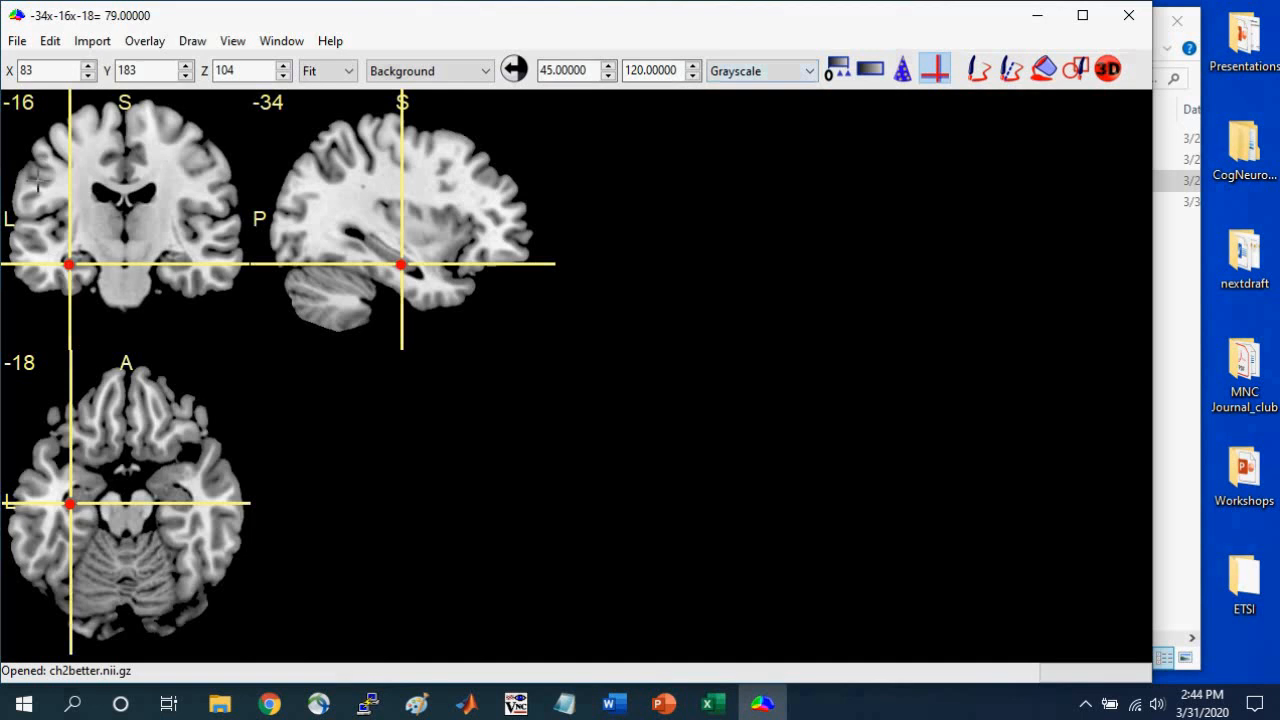
Move the crosshair to the right medial temporal lobe at 31x-16x-18 and open the MNI coordinates entry.
drag(37, 178, 201, 277)
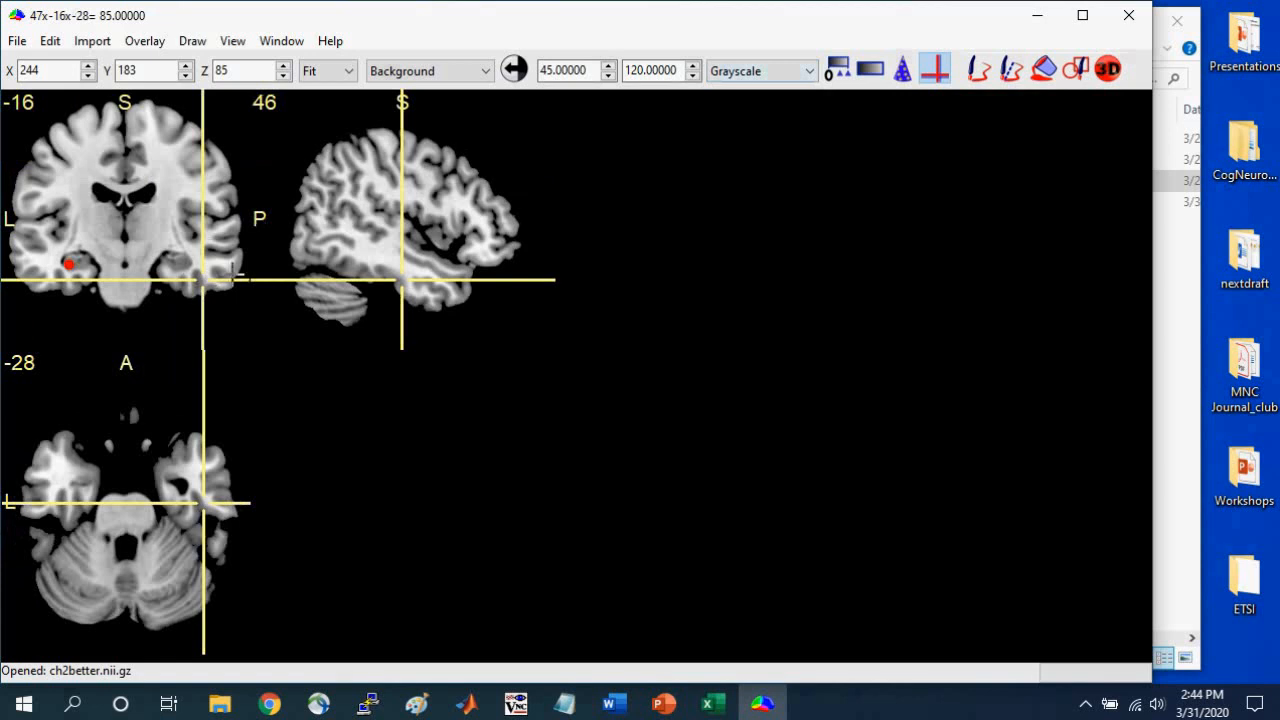
click(176, 264)
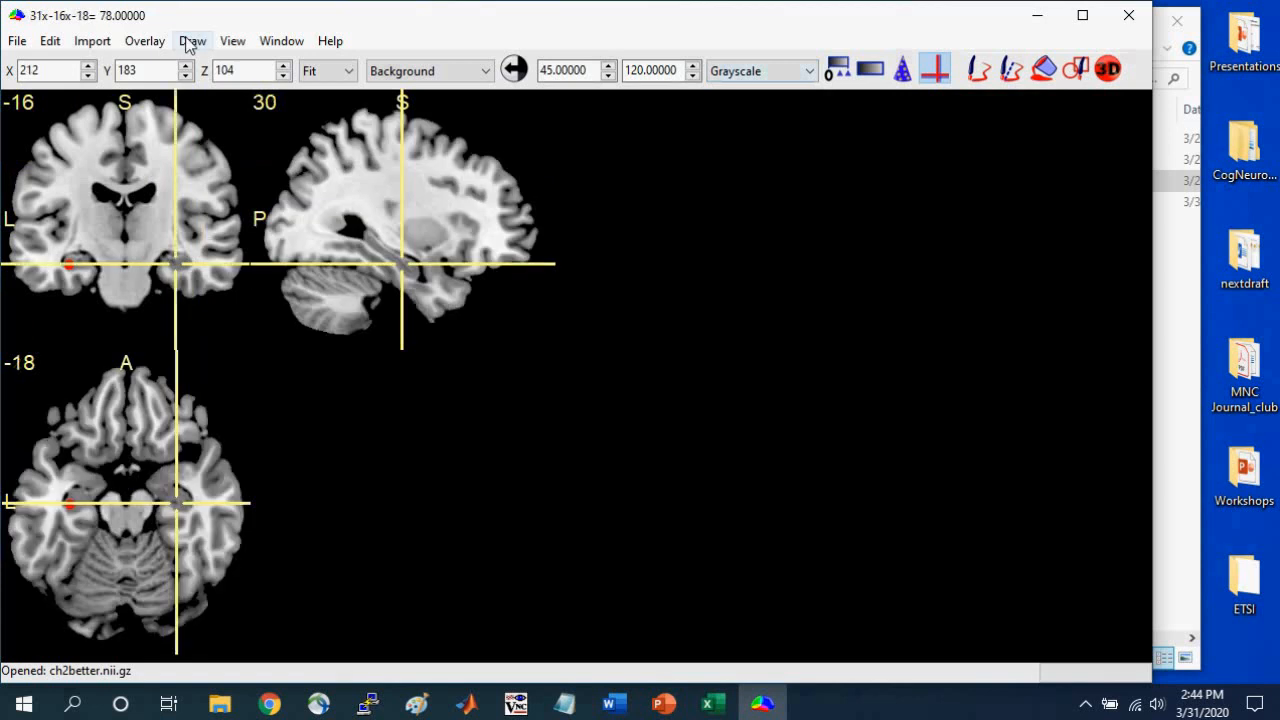
click(238, 44)
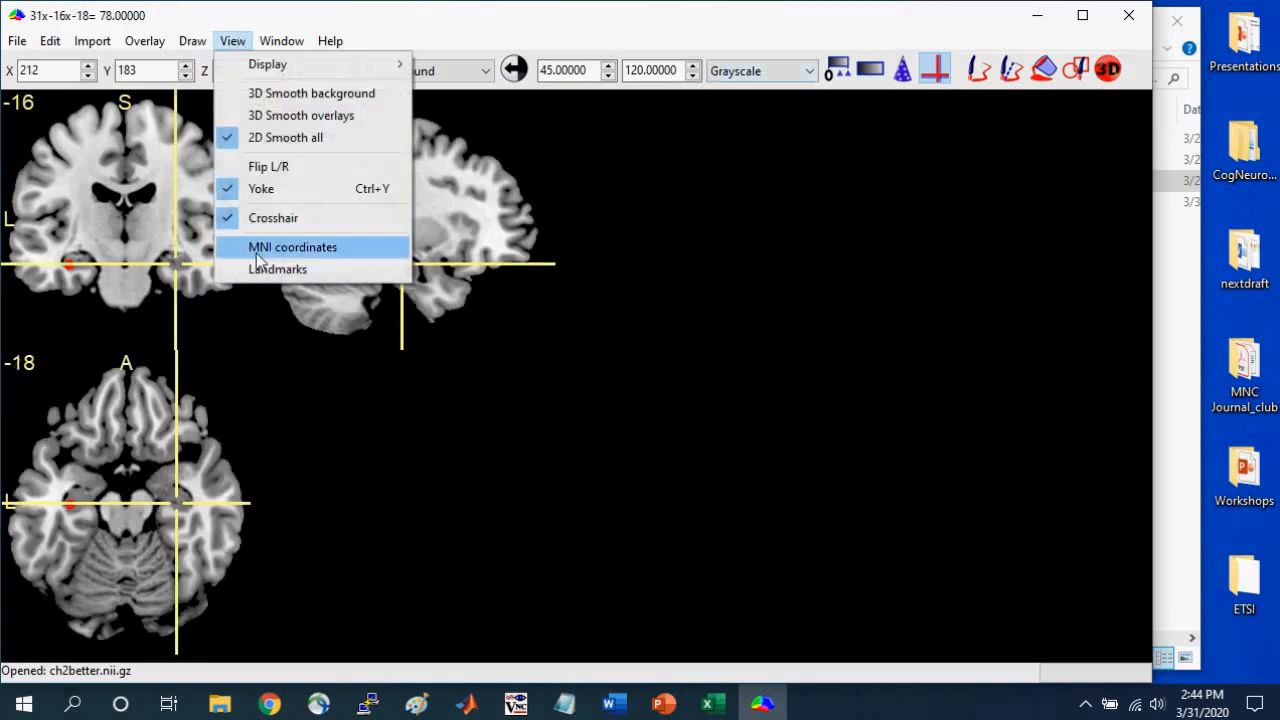
click(290, 247)
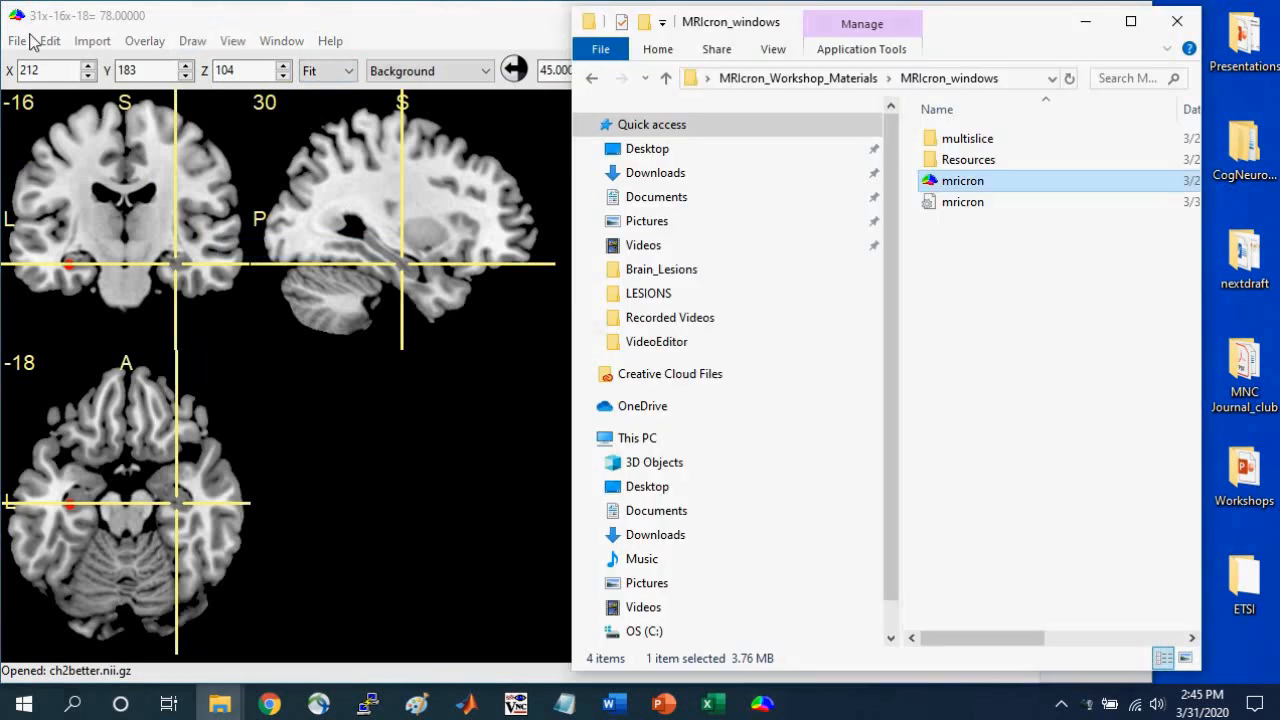
Return to the brain viewer and close the current VOI to clear the red sphere.
click(304, 22)
click(192, 41)
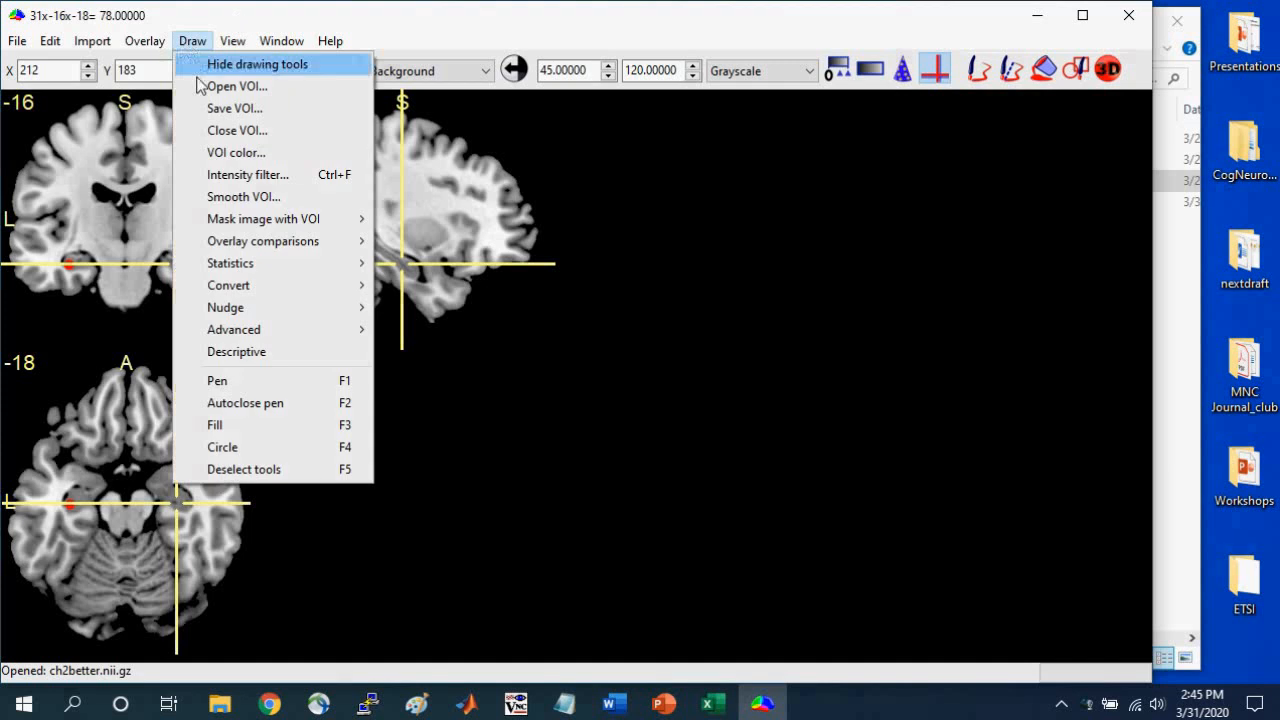
click(237, 133)
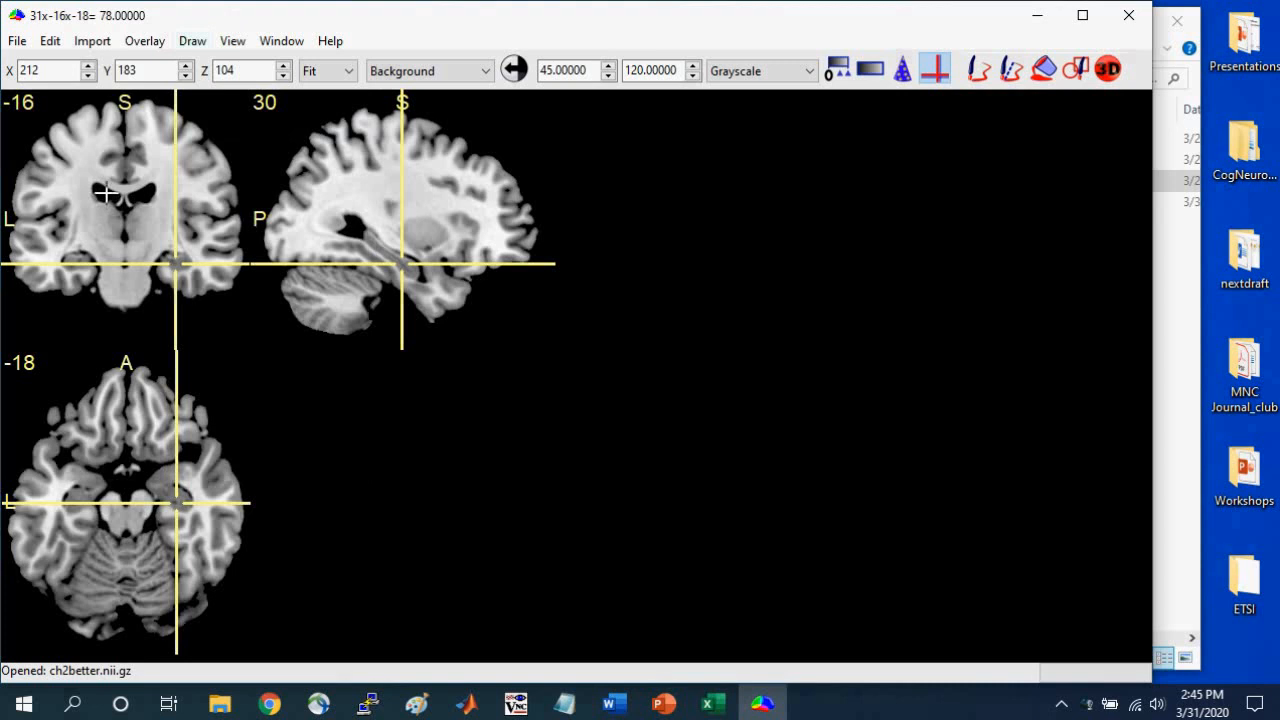
Place the crosshair in the left lateral ventricle at -11x-16x25 and start an ROI there with its radius set to 30 mm.
click(105, 193)
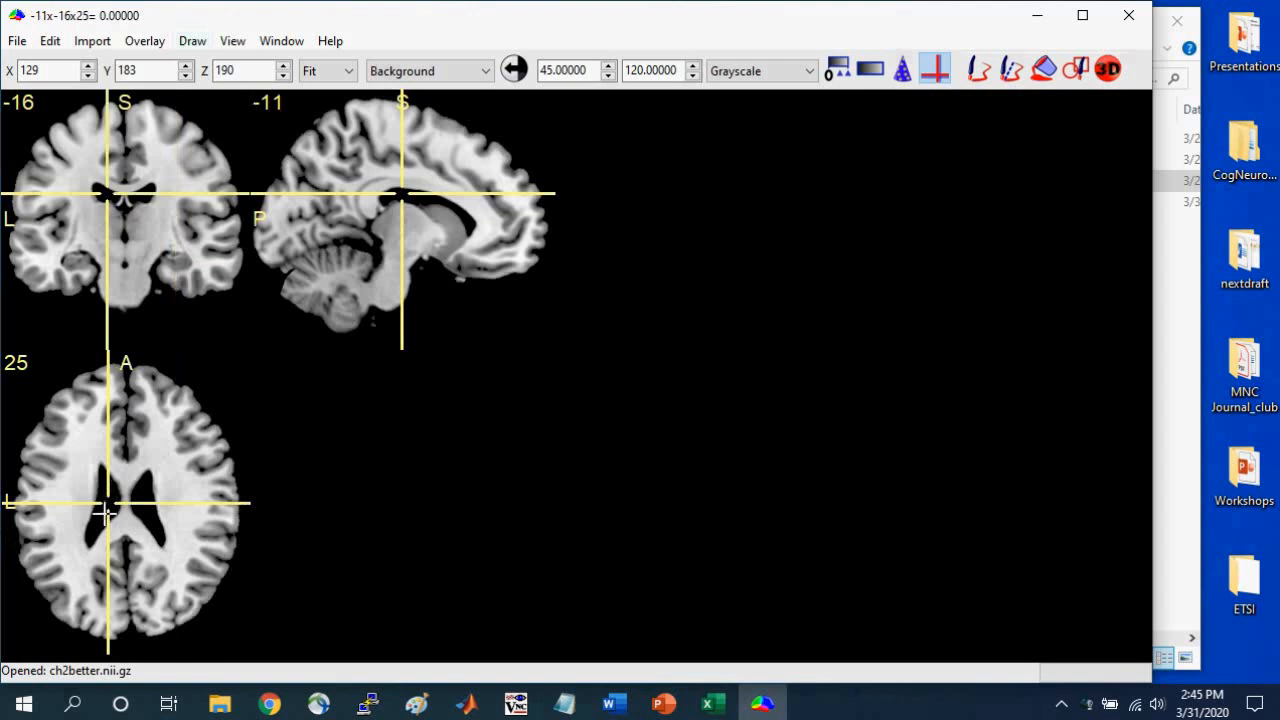
click(1108, 70)
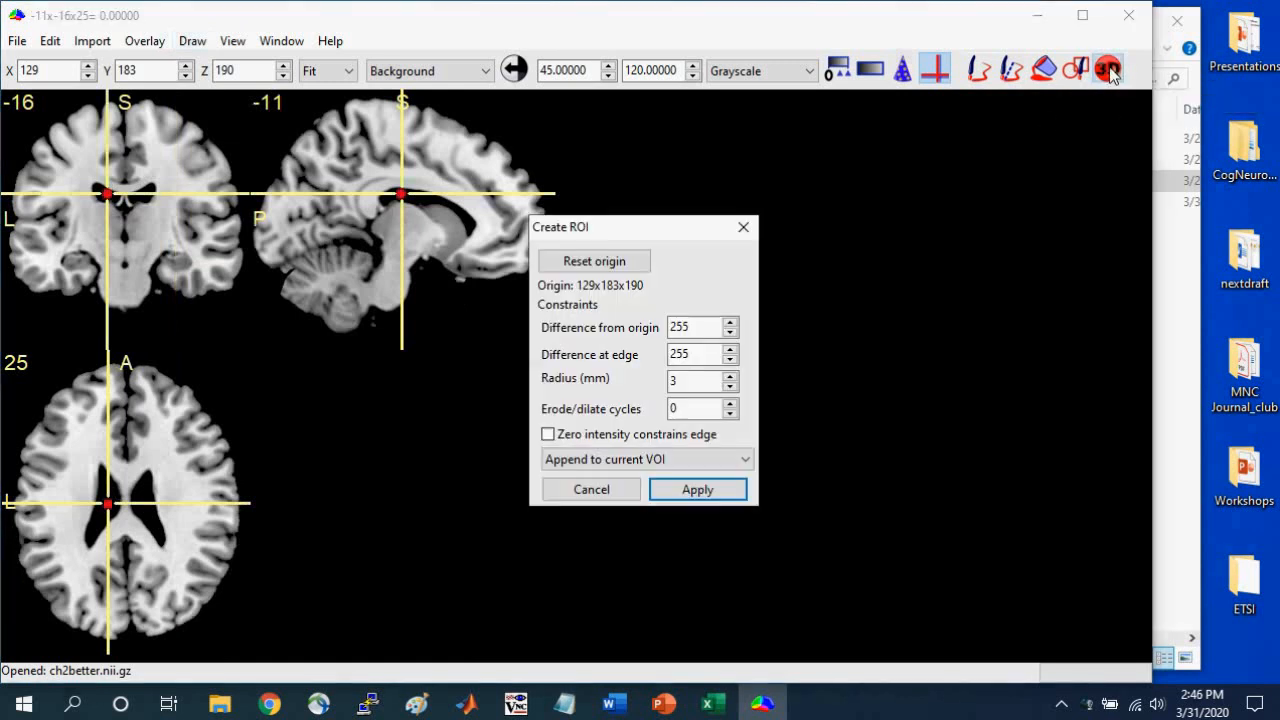
click(730, 377)
click(730, 377)
click(730, 377)
click(730, 377)
click(730, 377)
click(730, 377)
click(730, 377)
click(731, 378)
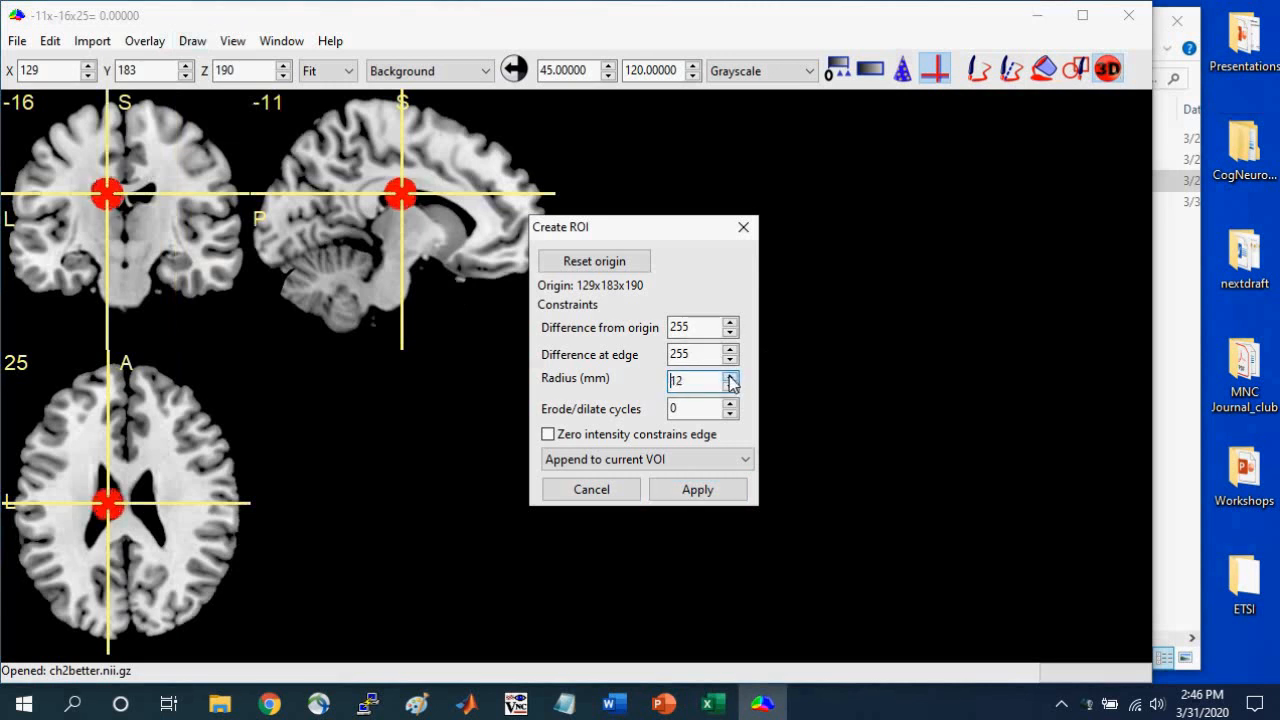
click(731, 378)
click(731, 378)
click(731, 378)
click(730, 378)
click(730, 378)
click(730, 378)
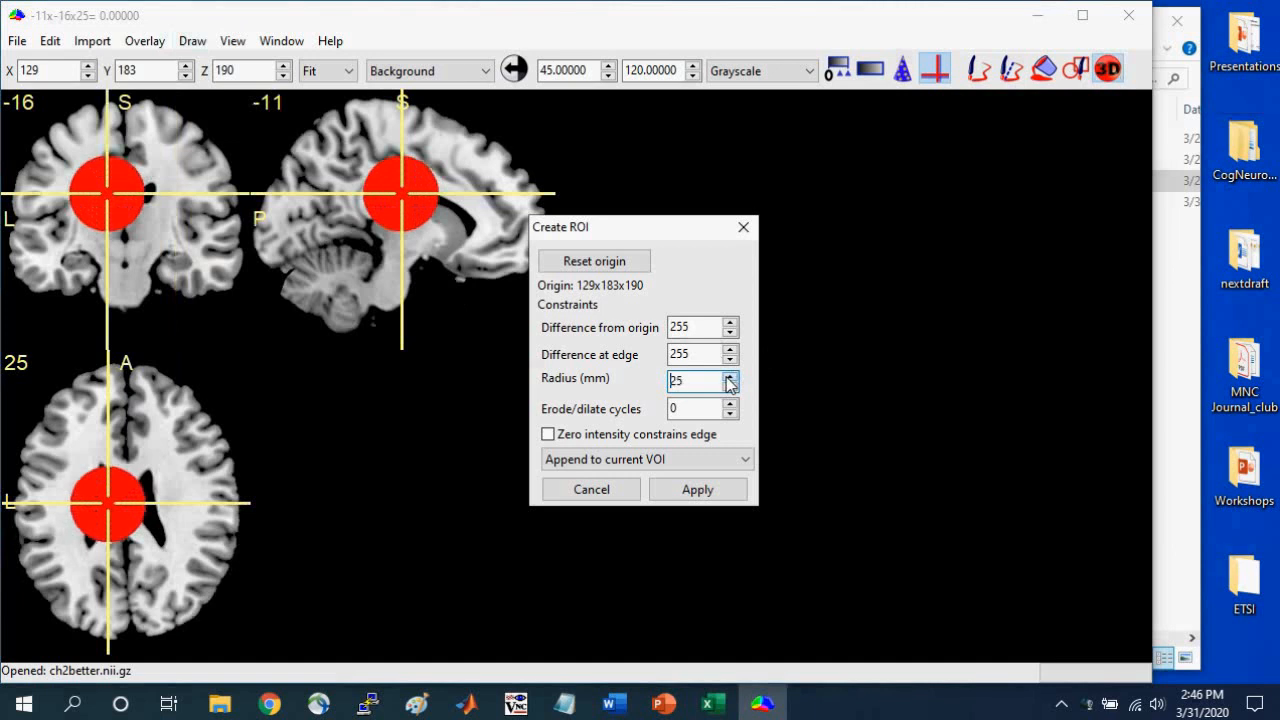
click(730, 378)
click(730, 378)
click(730, 378)
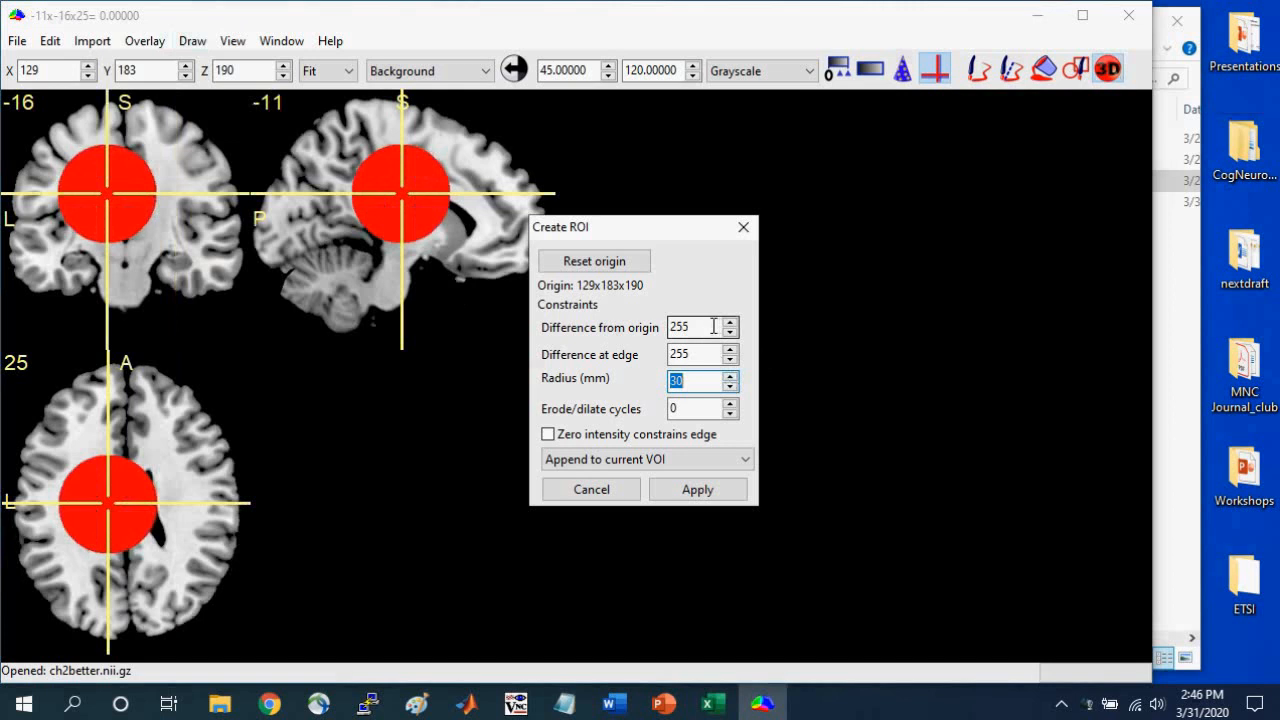
Constrain the ventricle ROI by intensity, setting the difference from origin to 178 and the difference at edge to 14.
drag(713, 326, 651, 324)
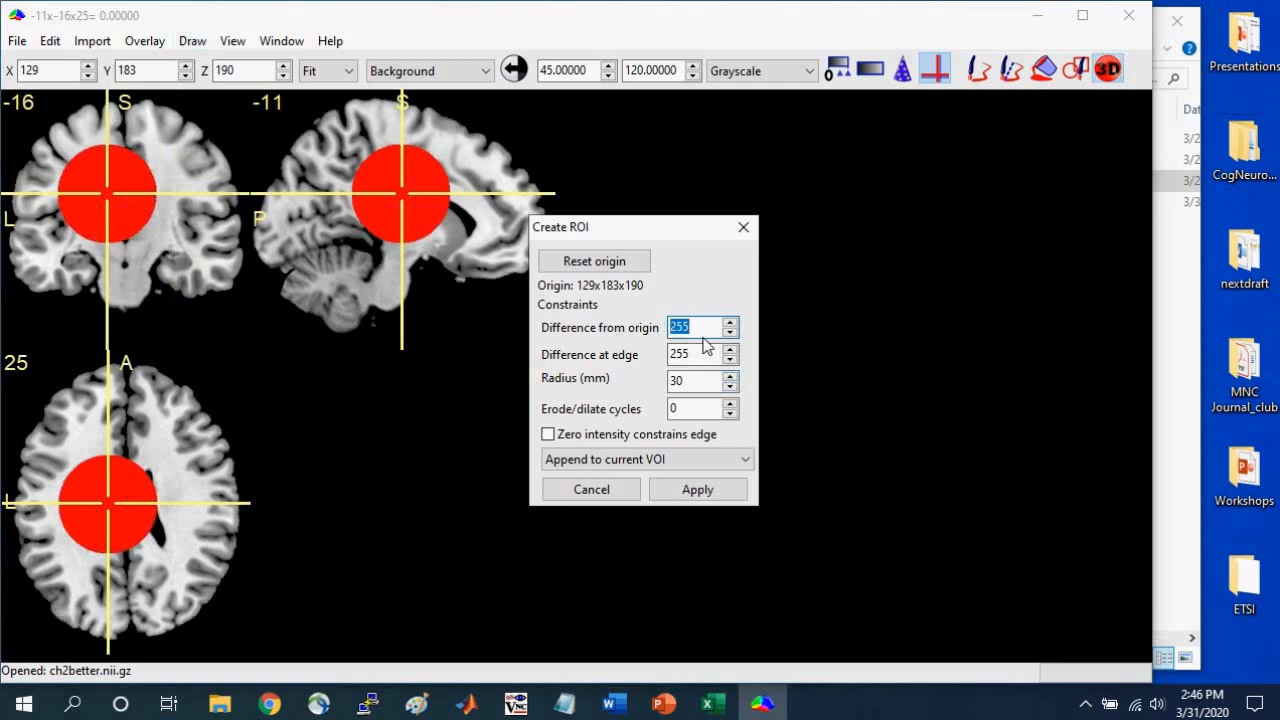
text(10)
key(Tab)
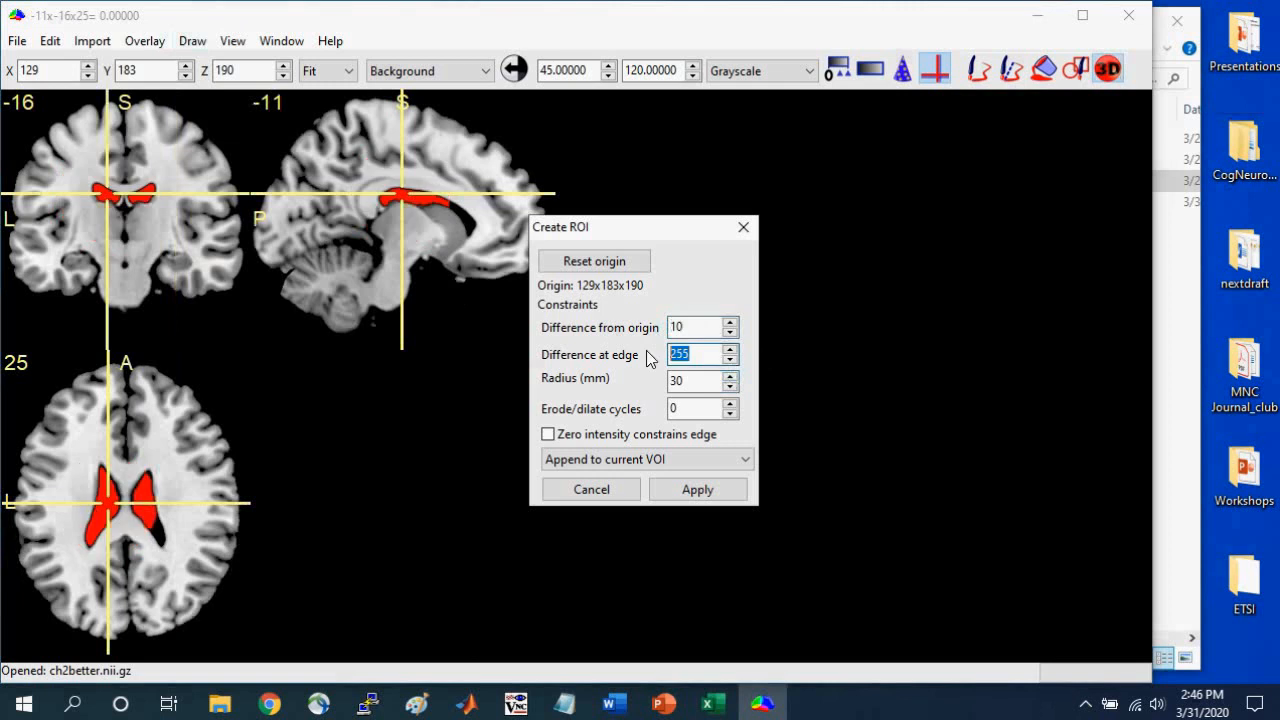
text(14)
click(731, 323)
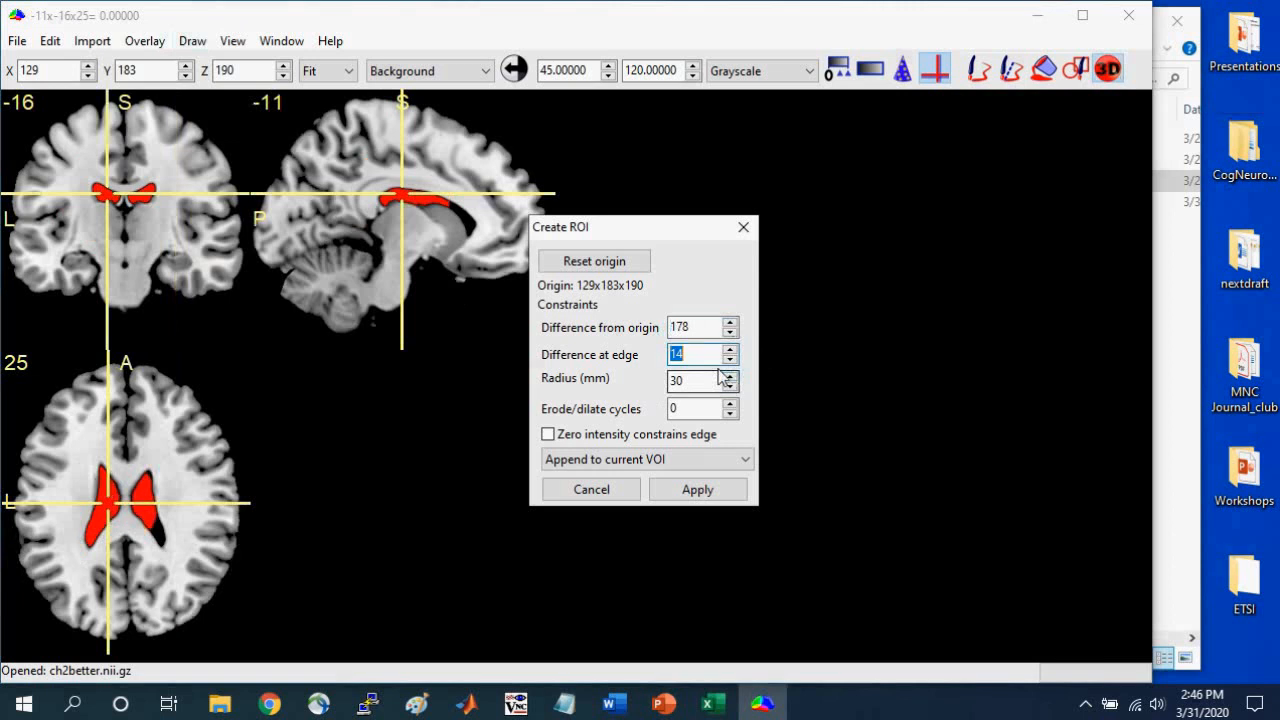
Increase the ventricle ROI's radius to 53 mm.
click(731, 378)
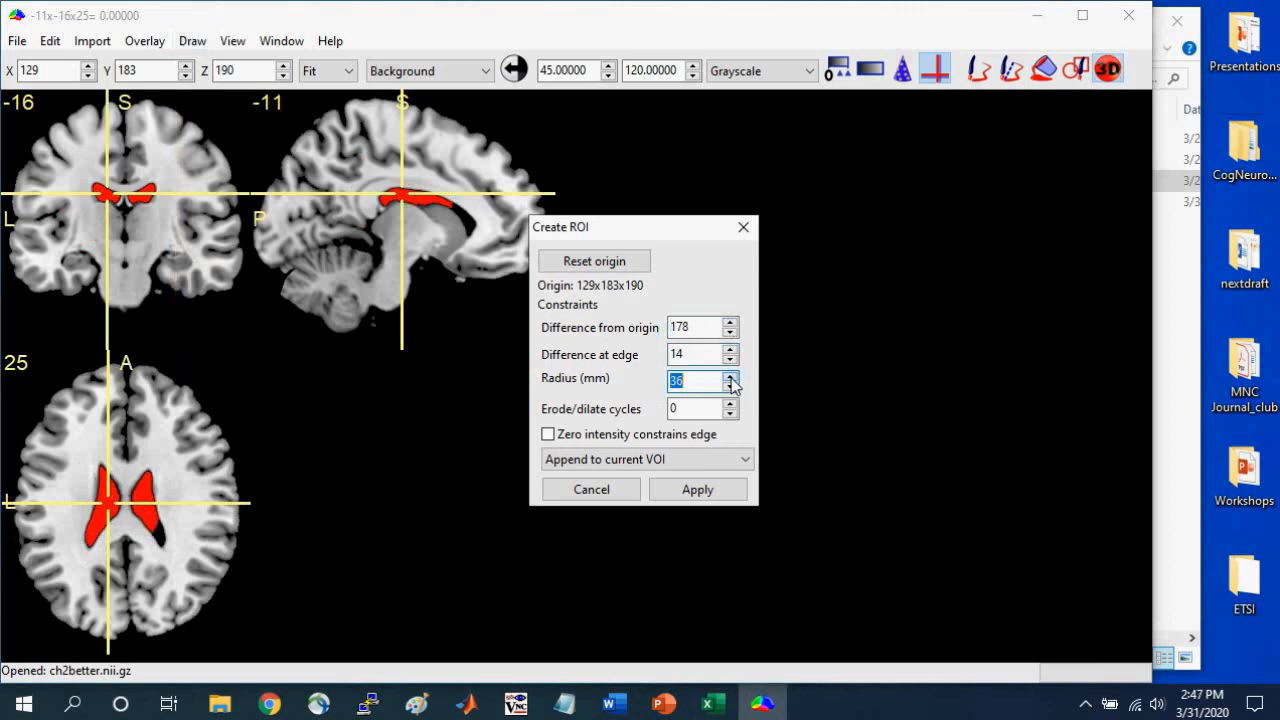
click(731, 378)
click(731, 378)
click(731, 379)
click(731, 379)
click(731, 379)
click(731, 379)
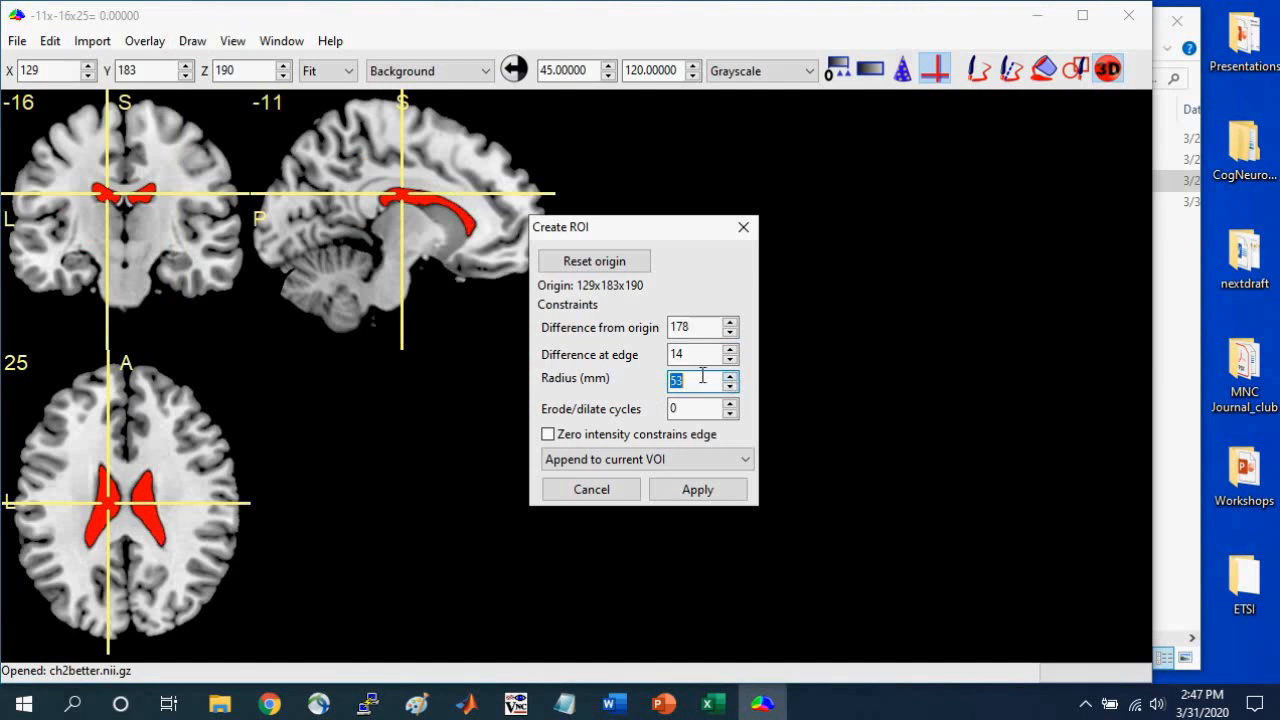
Inspect the ROI at 0x-16x0, enlarge its radius beyond 54 mm to cover more of both ventricles, and apply it.
drag(123, 188, 125, 235)
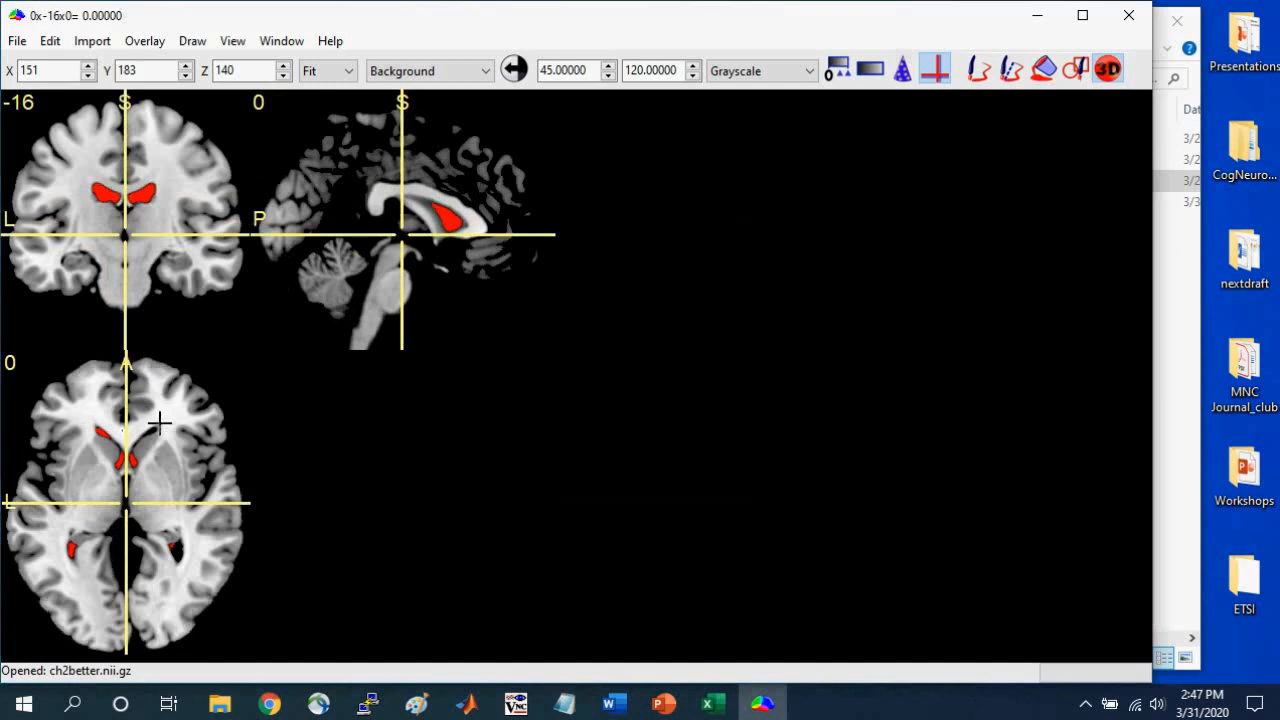
click(1114, 72)
click(731, 378)
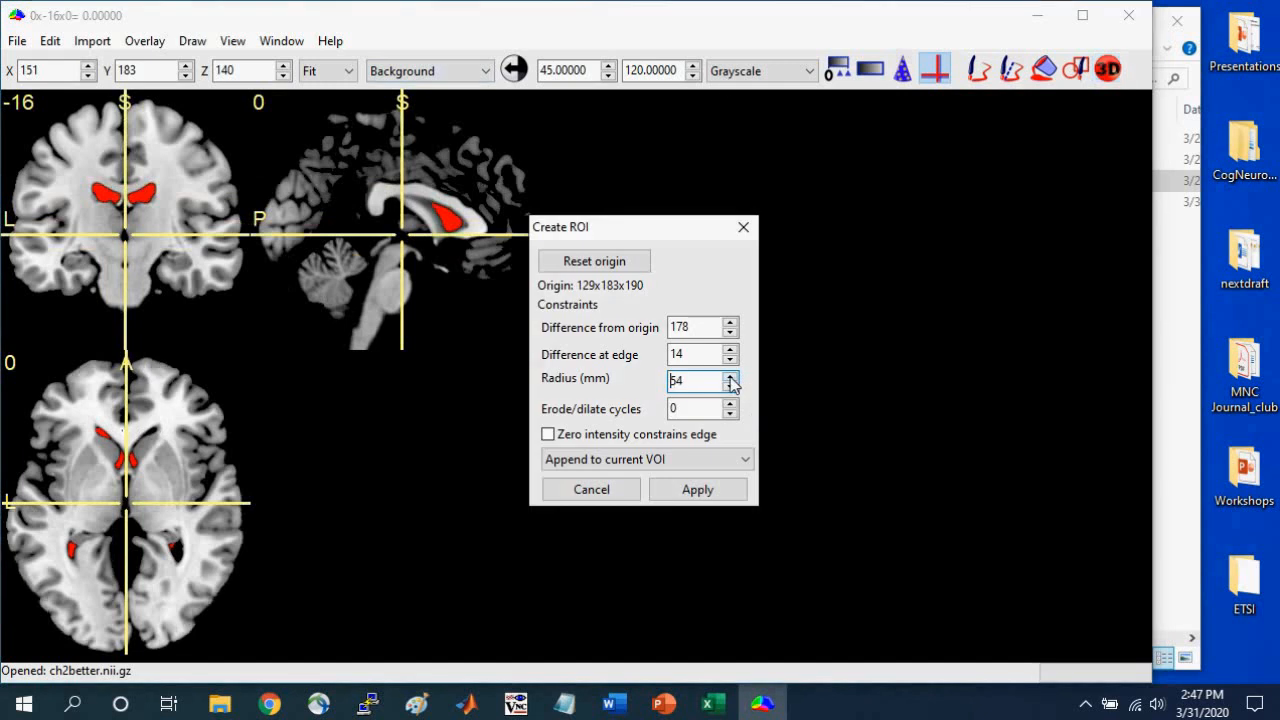
click(731, 378)
click(697, 489)
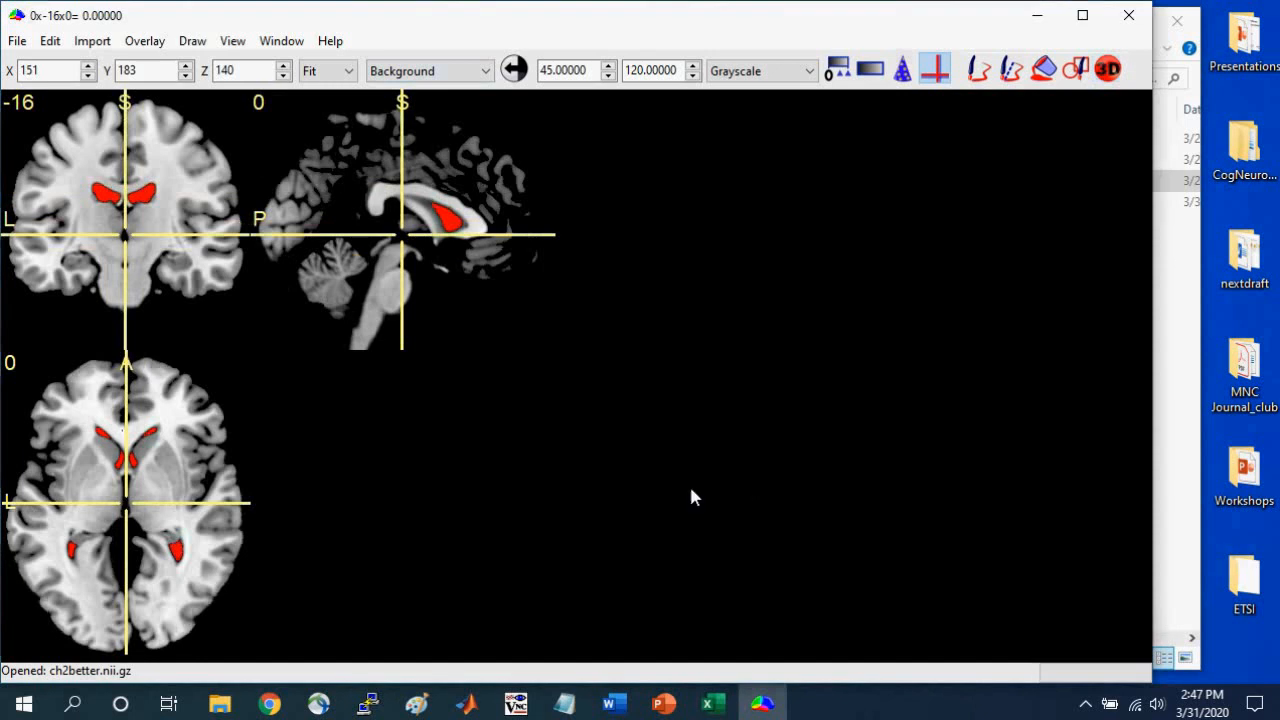
Move the crosshair to -7x-16x28 and save the ventricle VOI in NIfTI (.nii) format as CSF in MRIcron_Workshop_Materials.
mouse_move(131, 180)
mouse_down()
mouse_move(124, 240)
mouse_move(115, 173)
mouse_move(112, 237)
mouse_move(115, 188)
mouse_up()
click(192, 40)
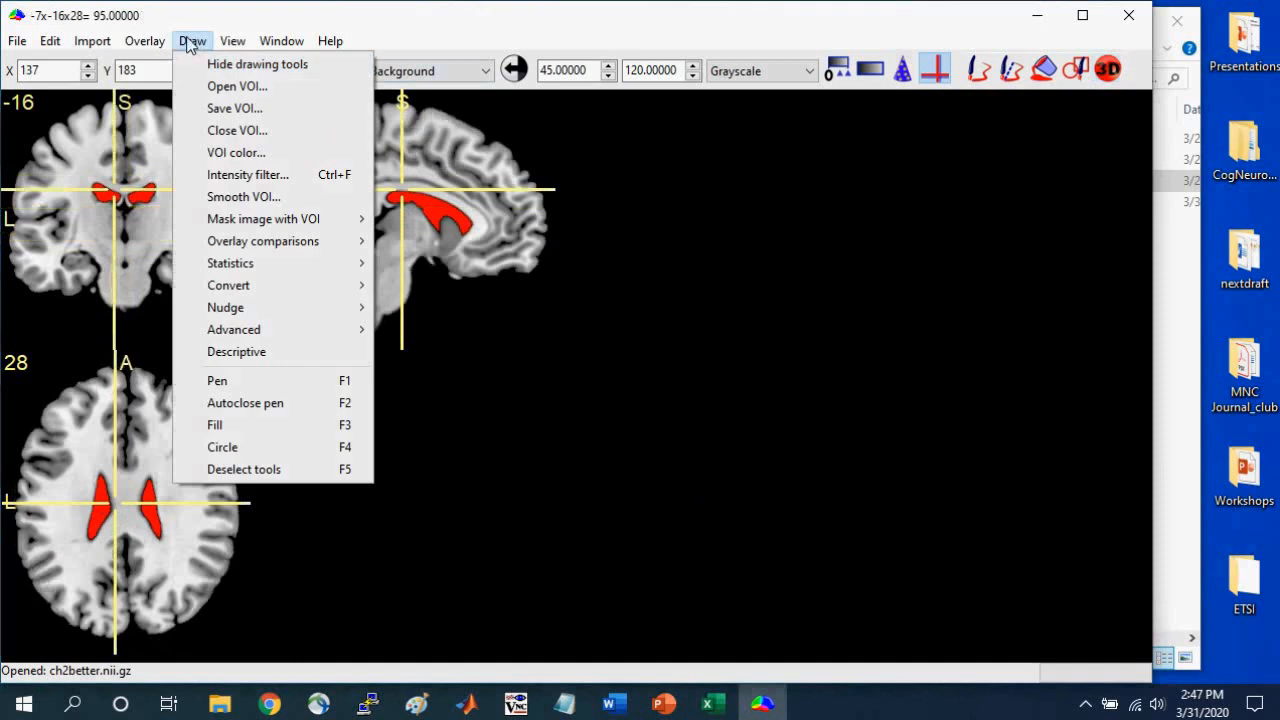
click(234, 107)
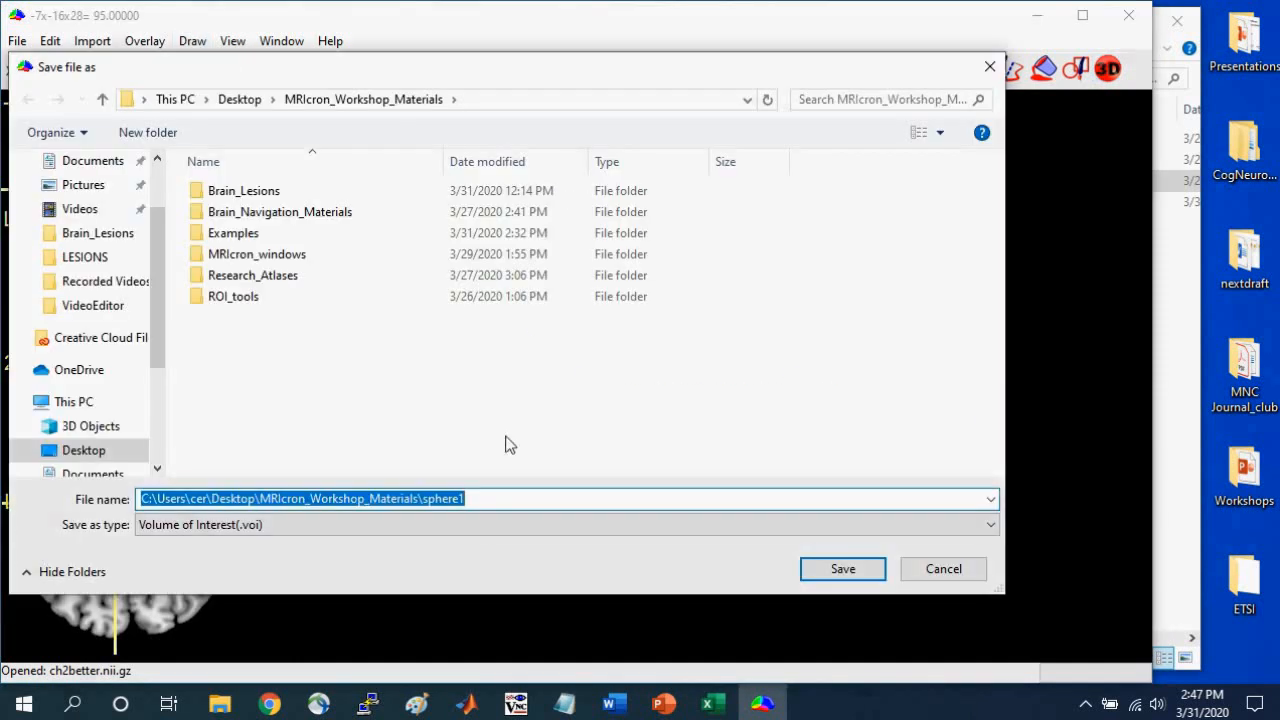
click(483, 524)
click(412, 560)
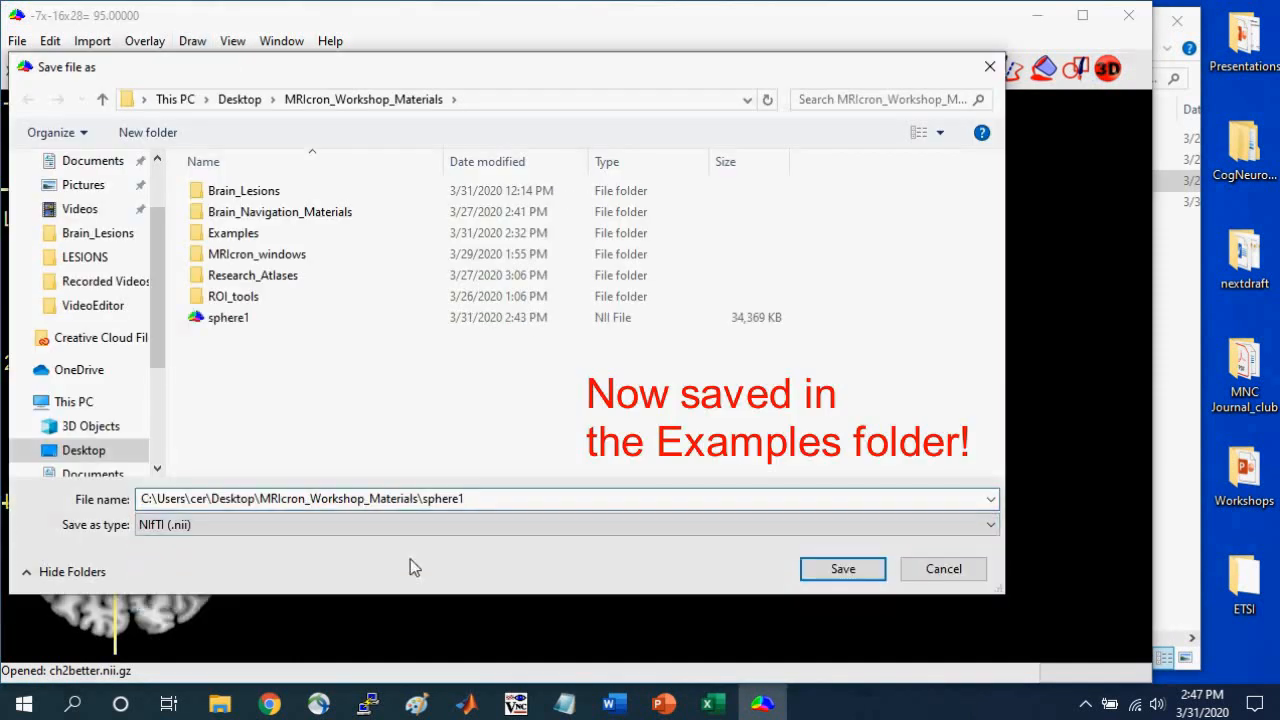
click(486, 500)
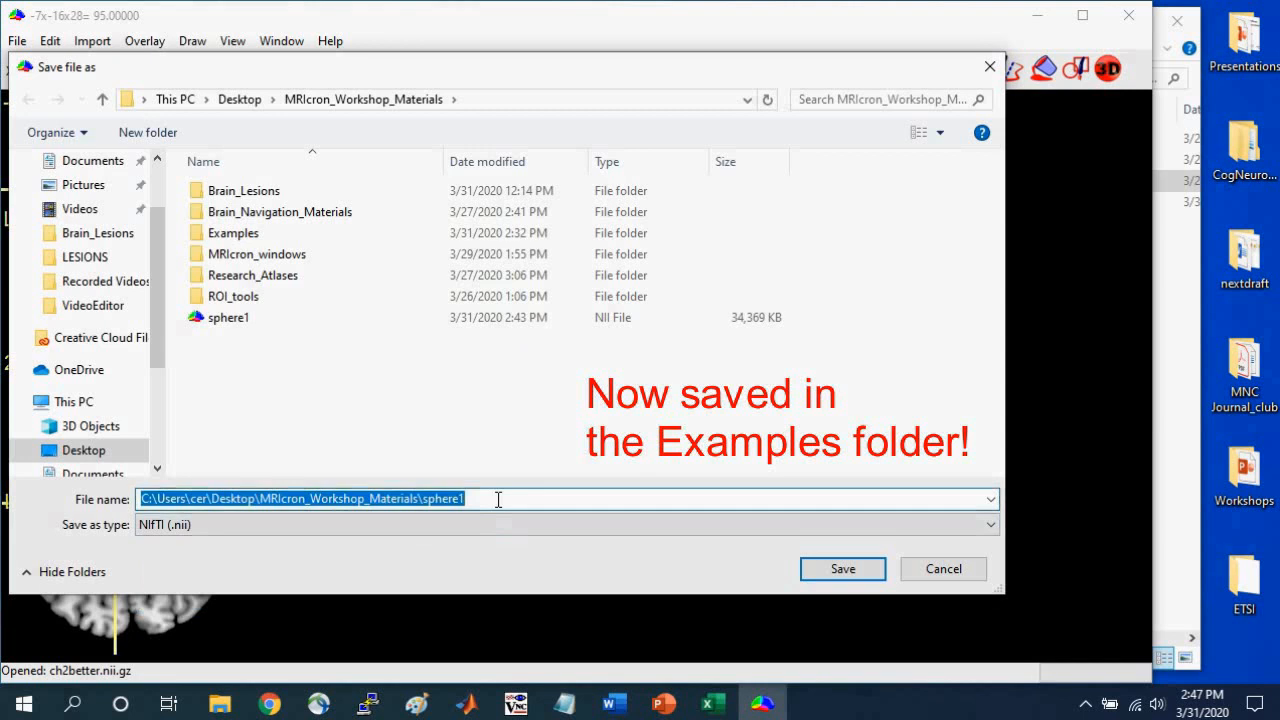
text(CSF)
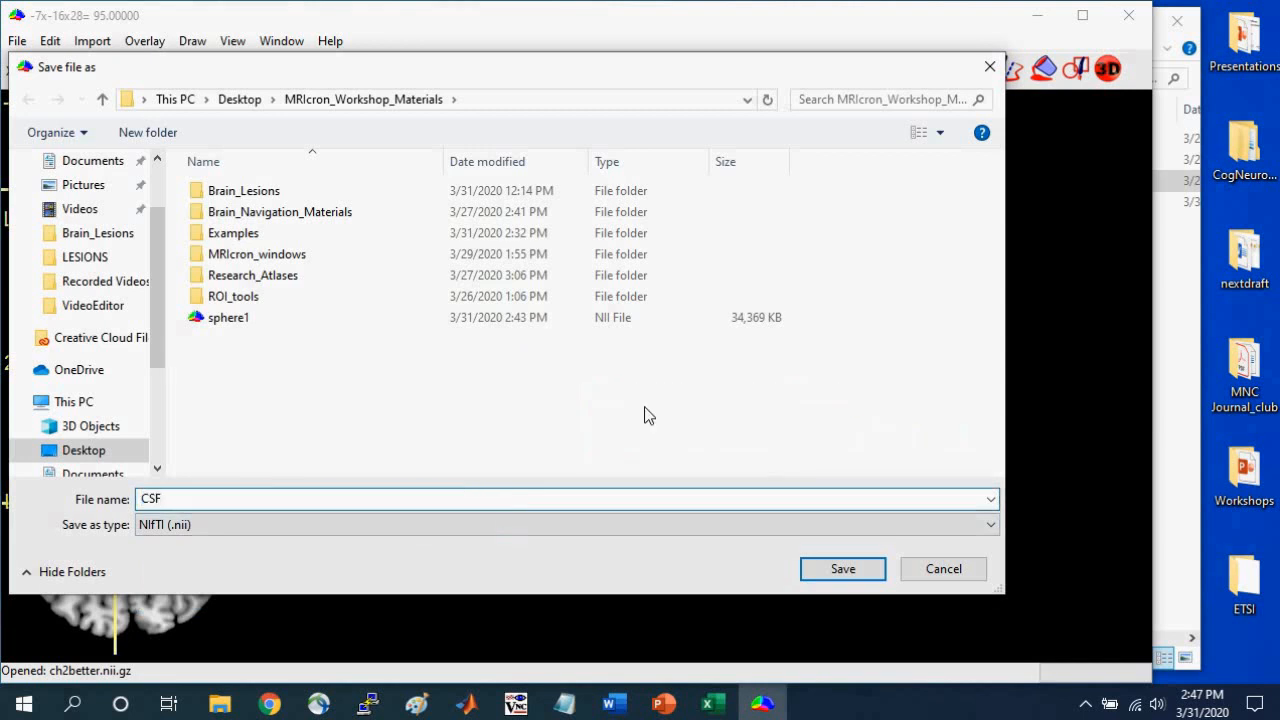
click(822, 568)
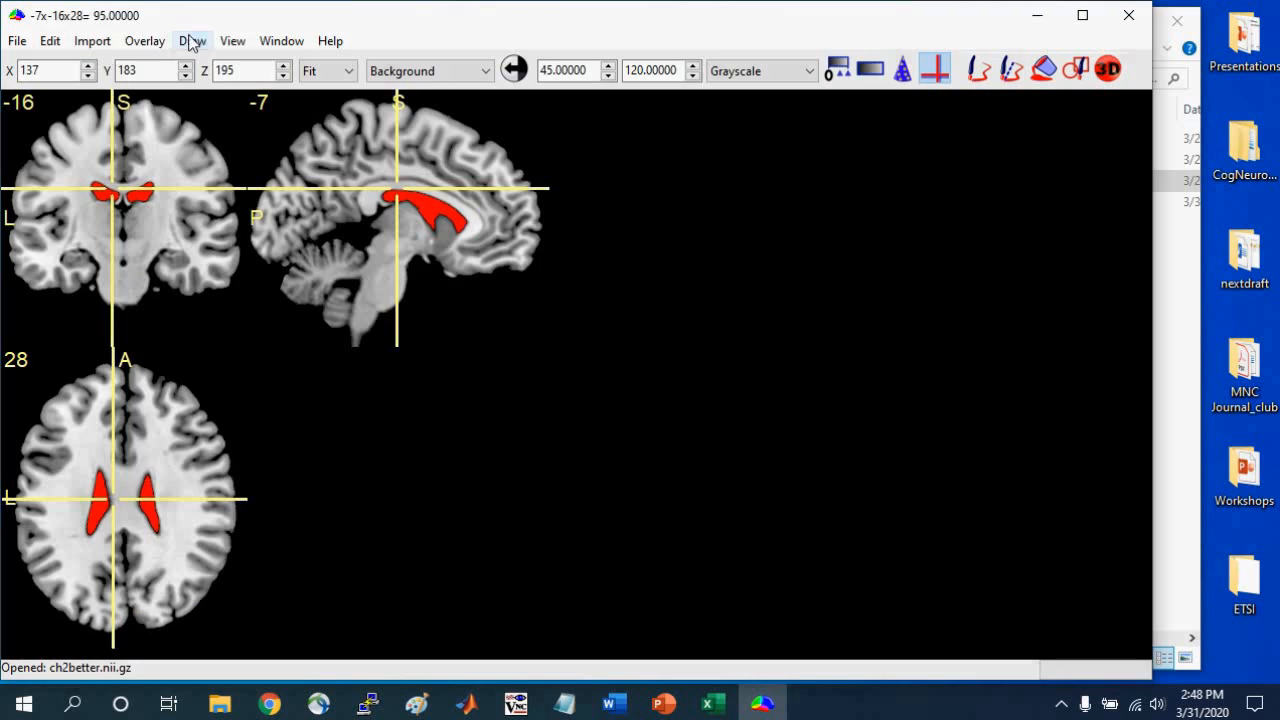
Close the ventricle VOI and start a new ROI in the right medial temporal lobe at 32x-16x-17.
click(192, 41)
click(236, 130)
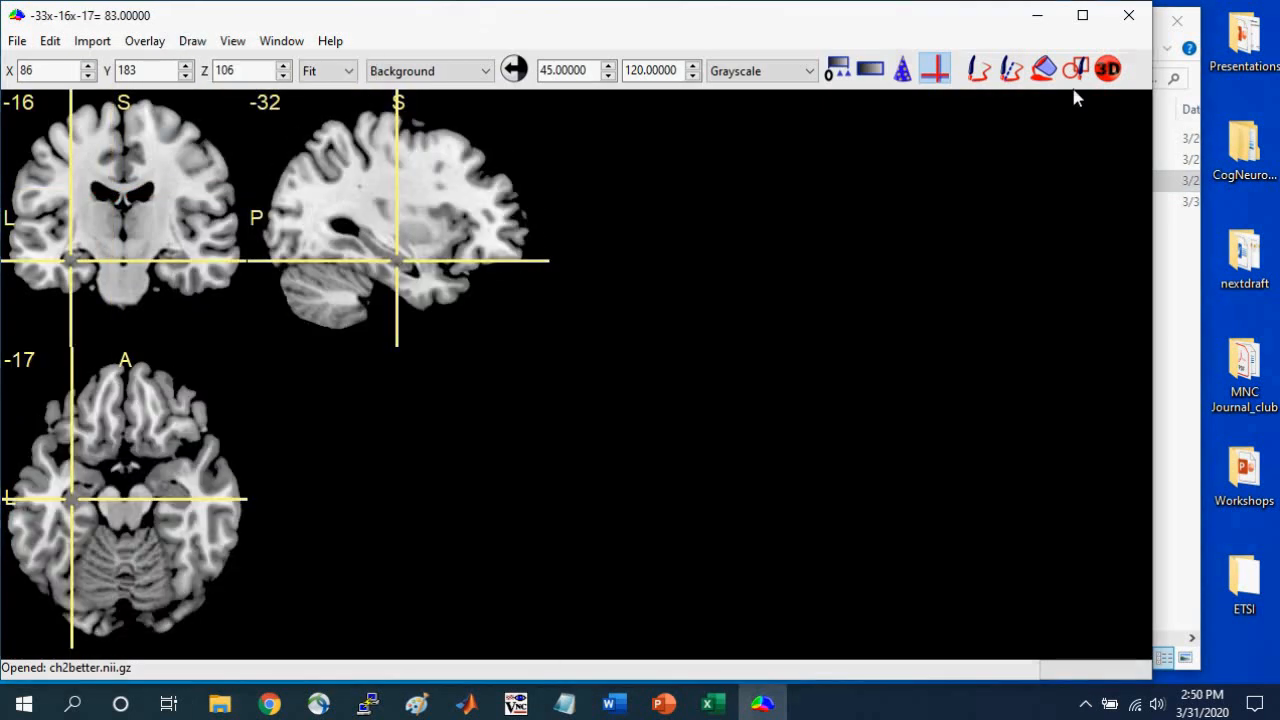
click(178, 258)
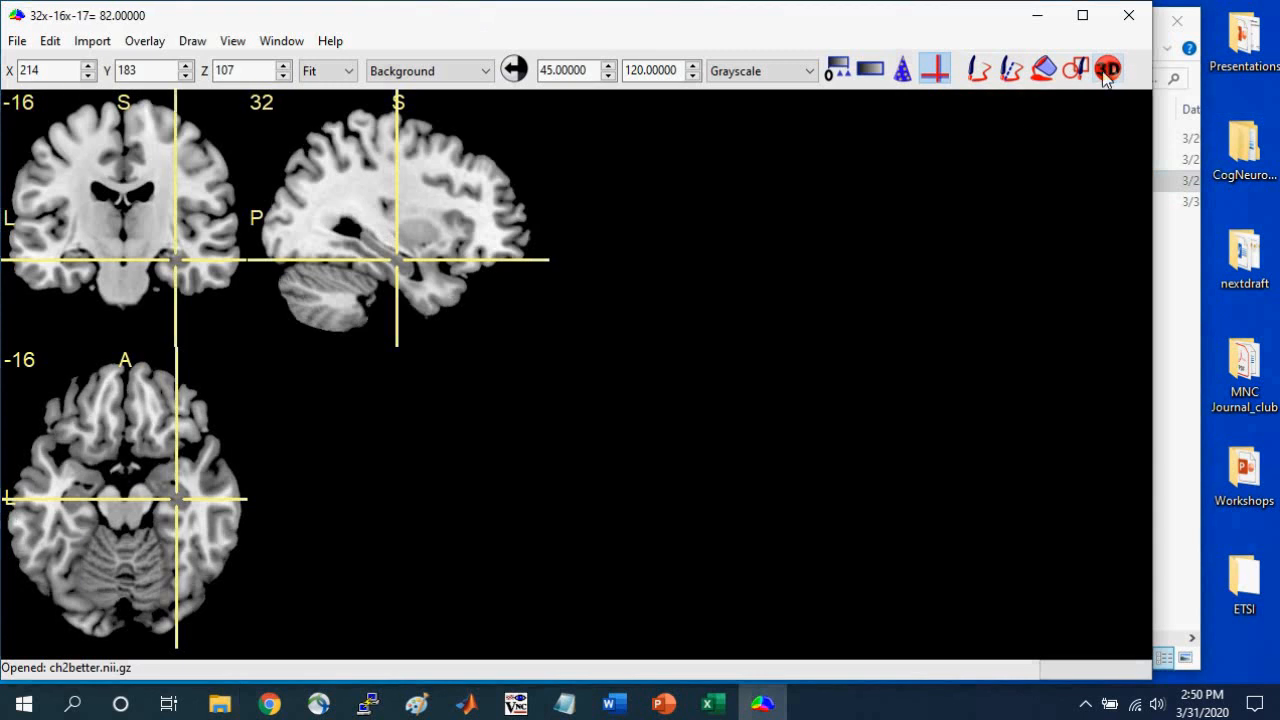
click(1107, 70)
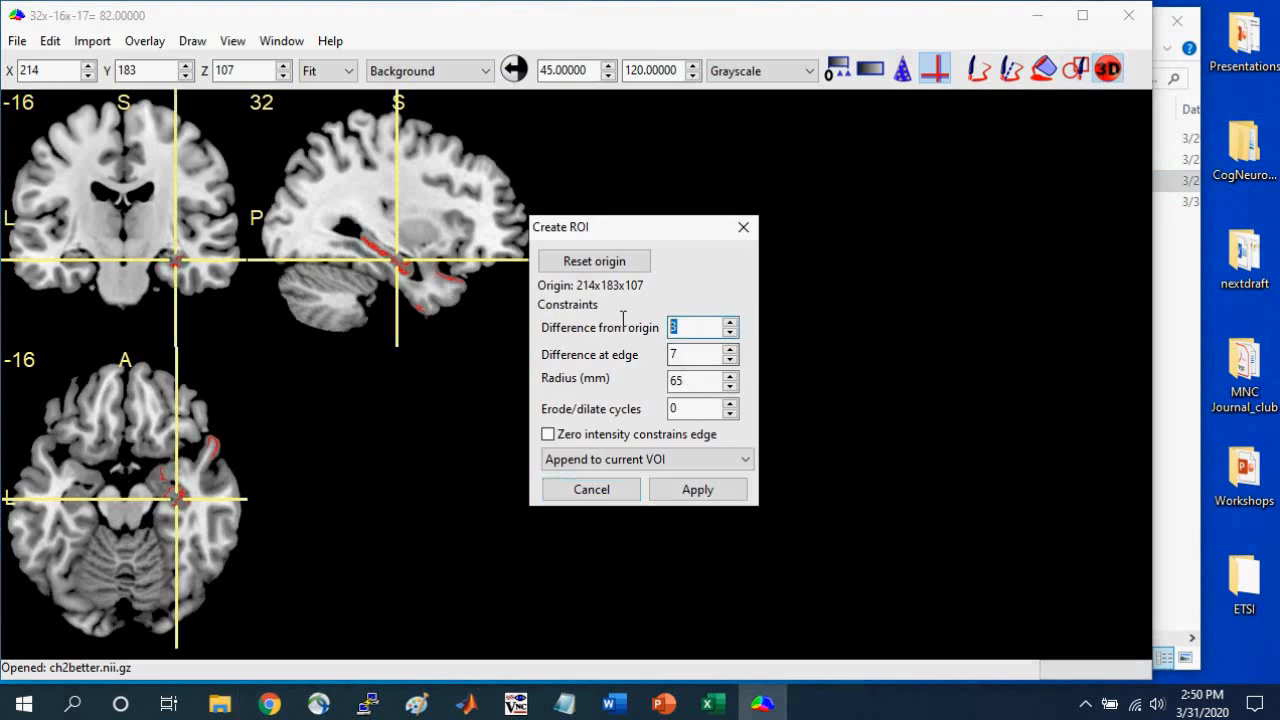
Set both intensity difference constraints to 255 and the radius to 3 mm, and apply the medial temporal sphere.
text(255)
key(Tab)
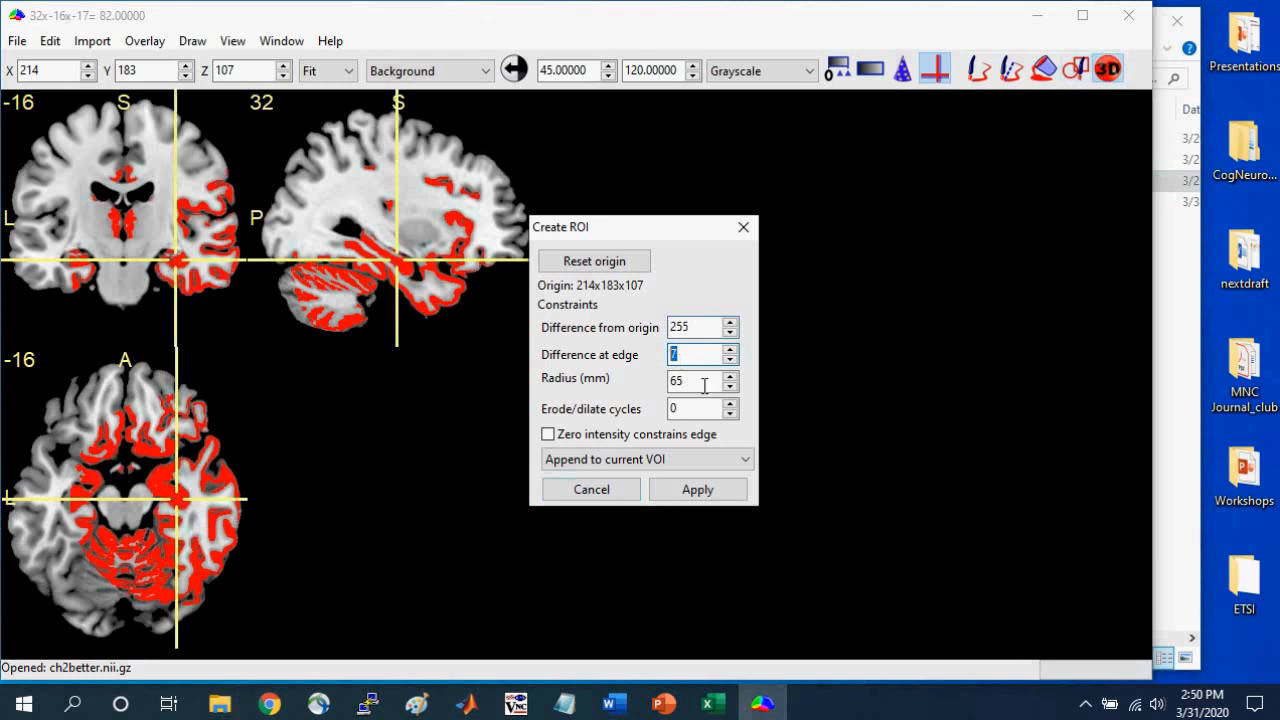
text(255)
click(704, 385)
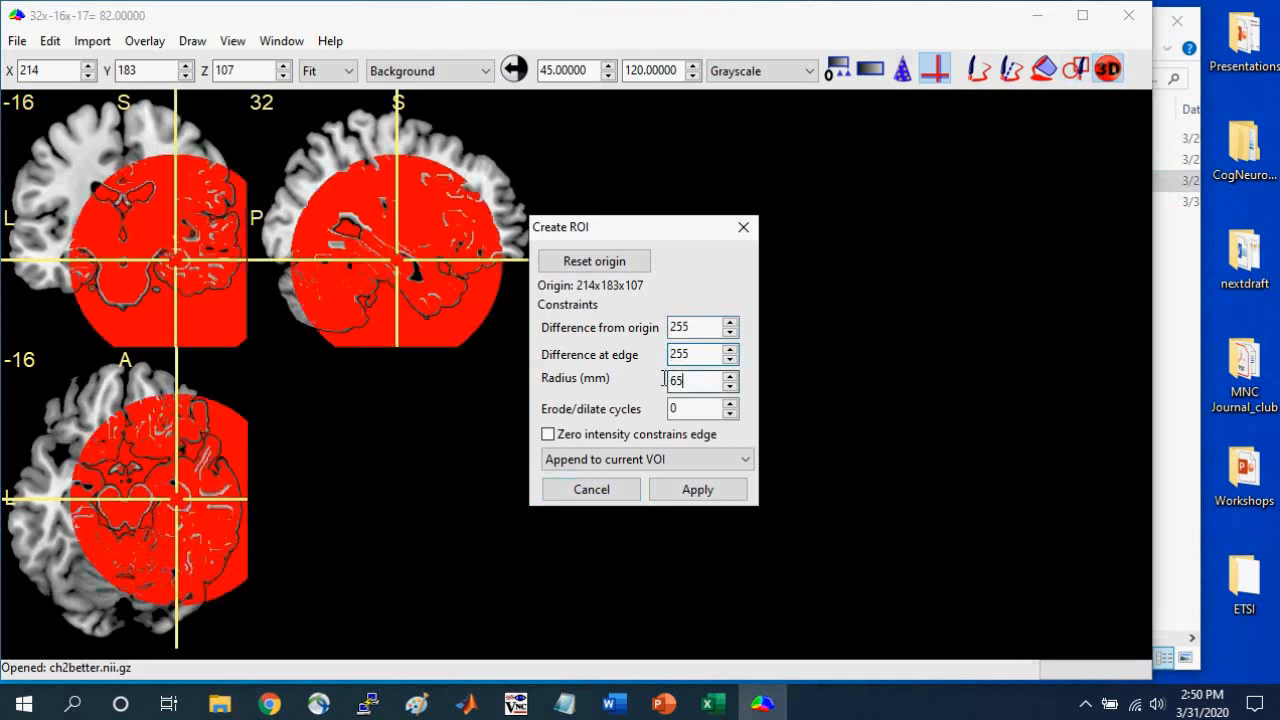
double_click(677, 381)
text(3)
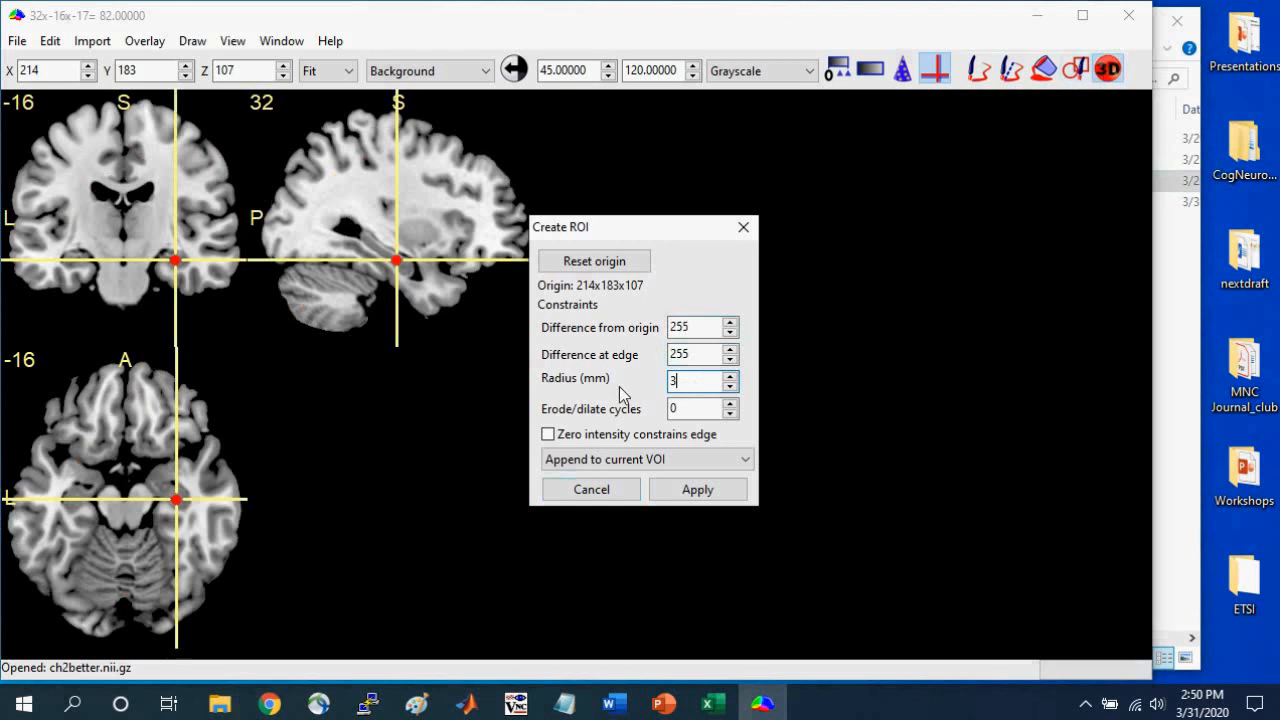
click(702, 490)
Place the crosshair in the right striatum at 23x12x-2 and append a 3 mm sphere to the current VOI there.
drag(420, 229, 441, 292)
click(160, 236)
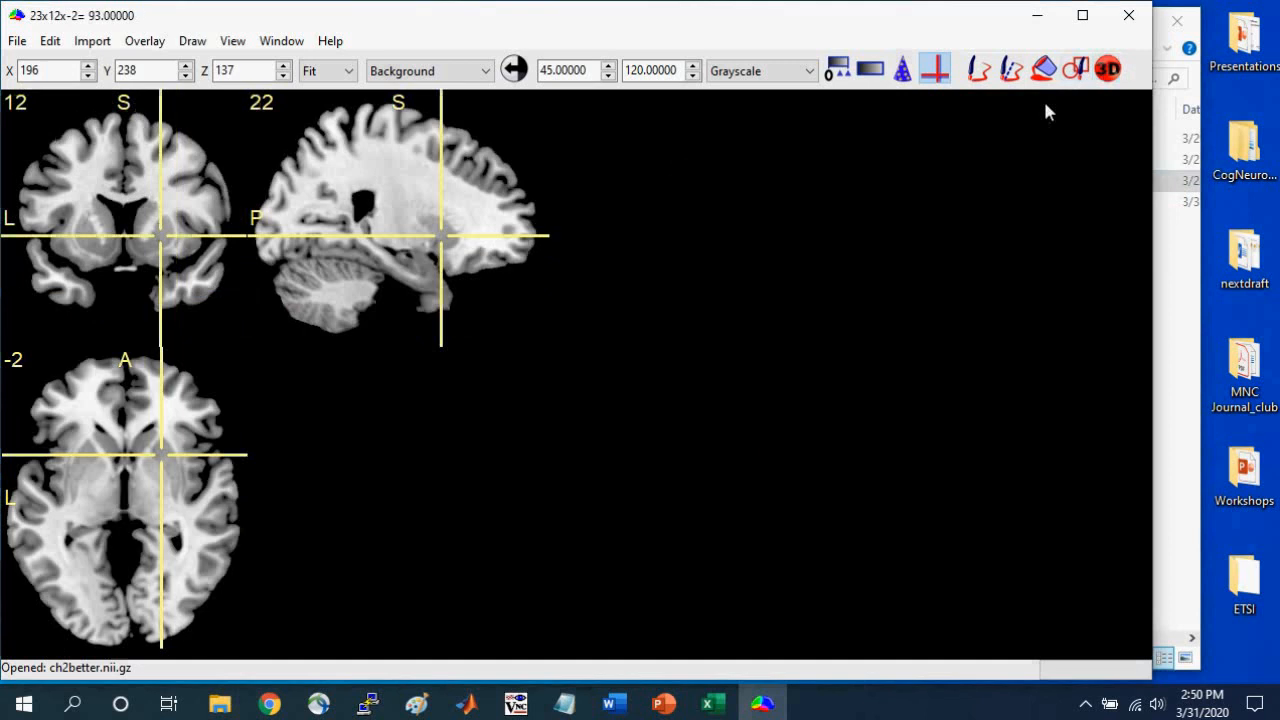
click(1108, 70)
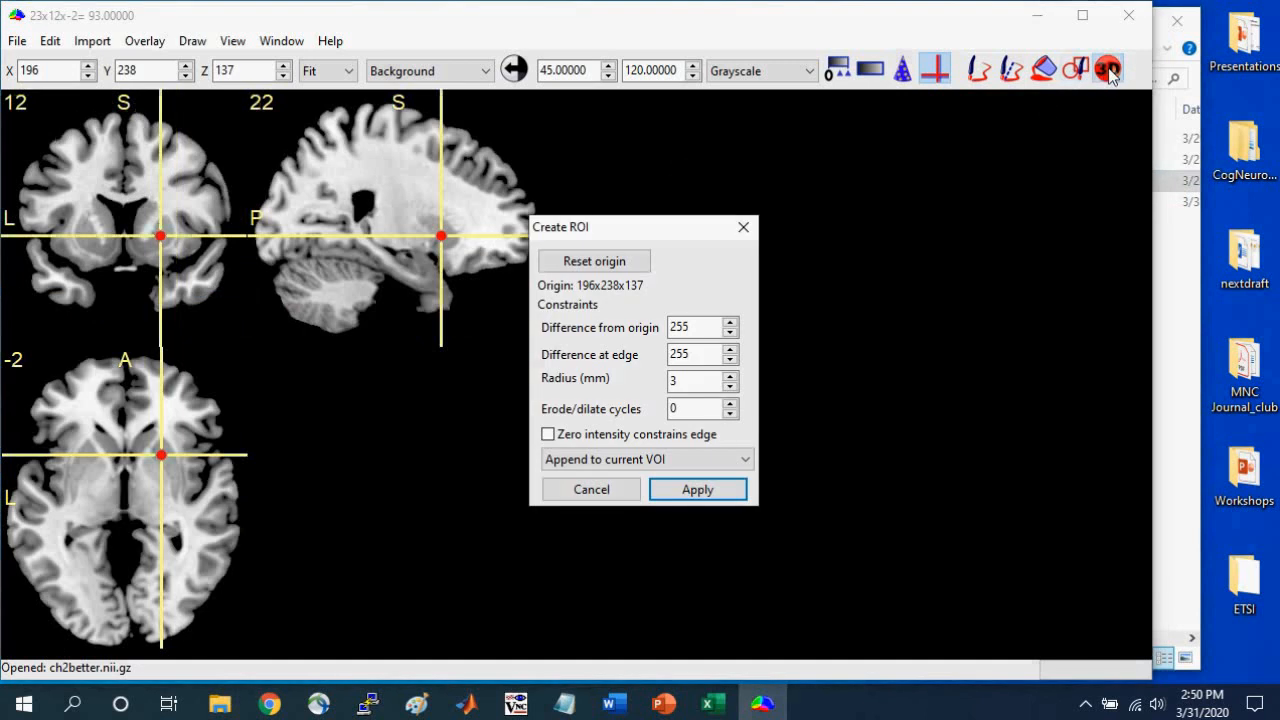
click(697, 489)
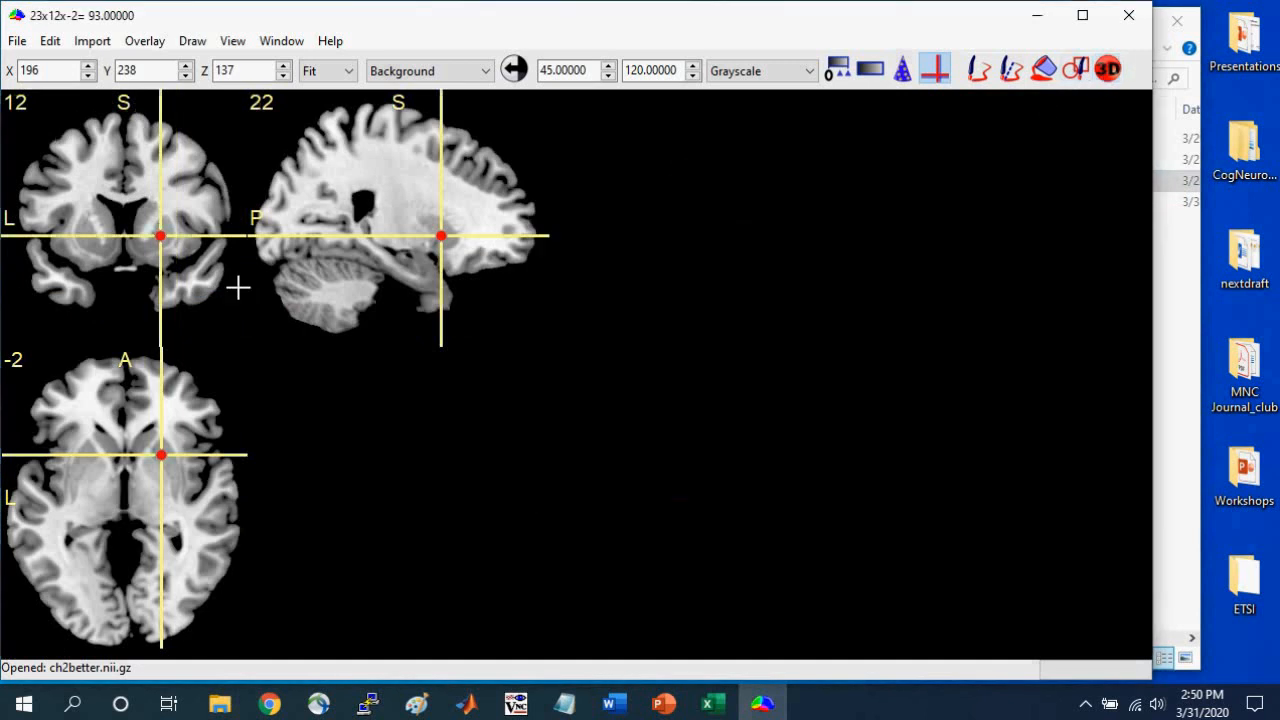
Append another 3 mm sphere to the current VOI in the left striatum at -26x12x1.
click(81, 231)
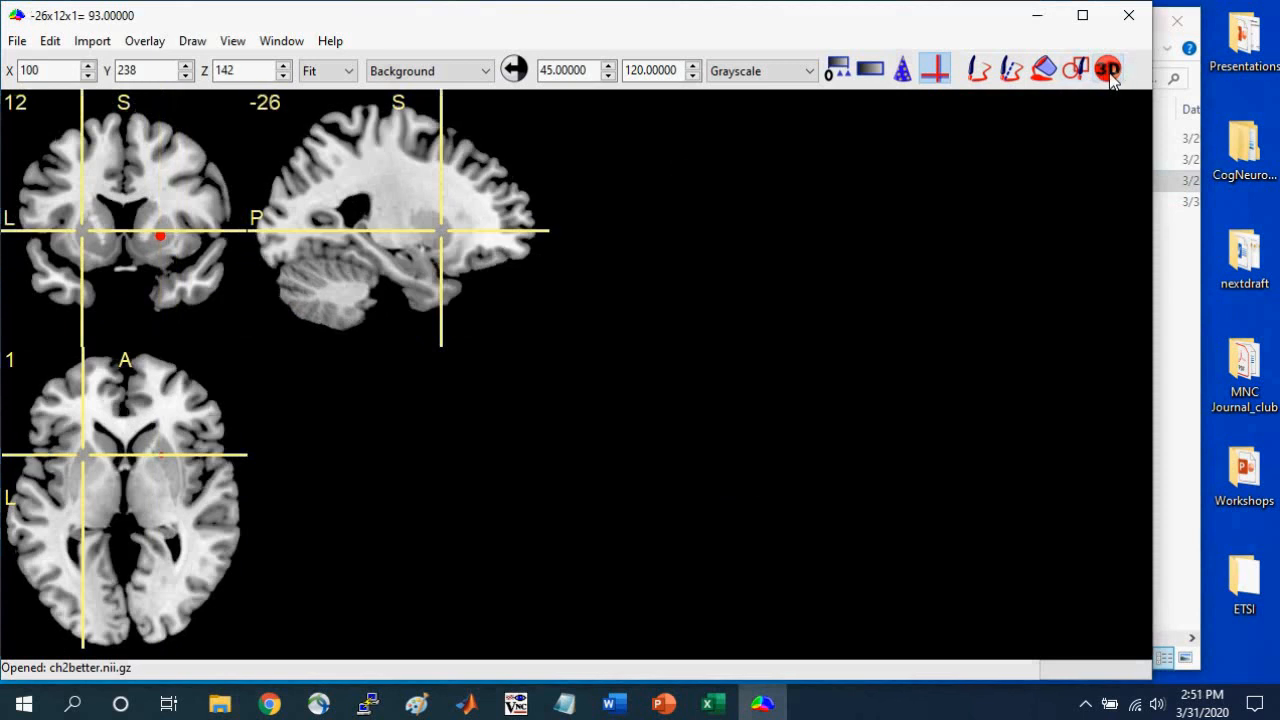
click(1108, 70)
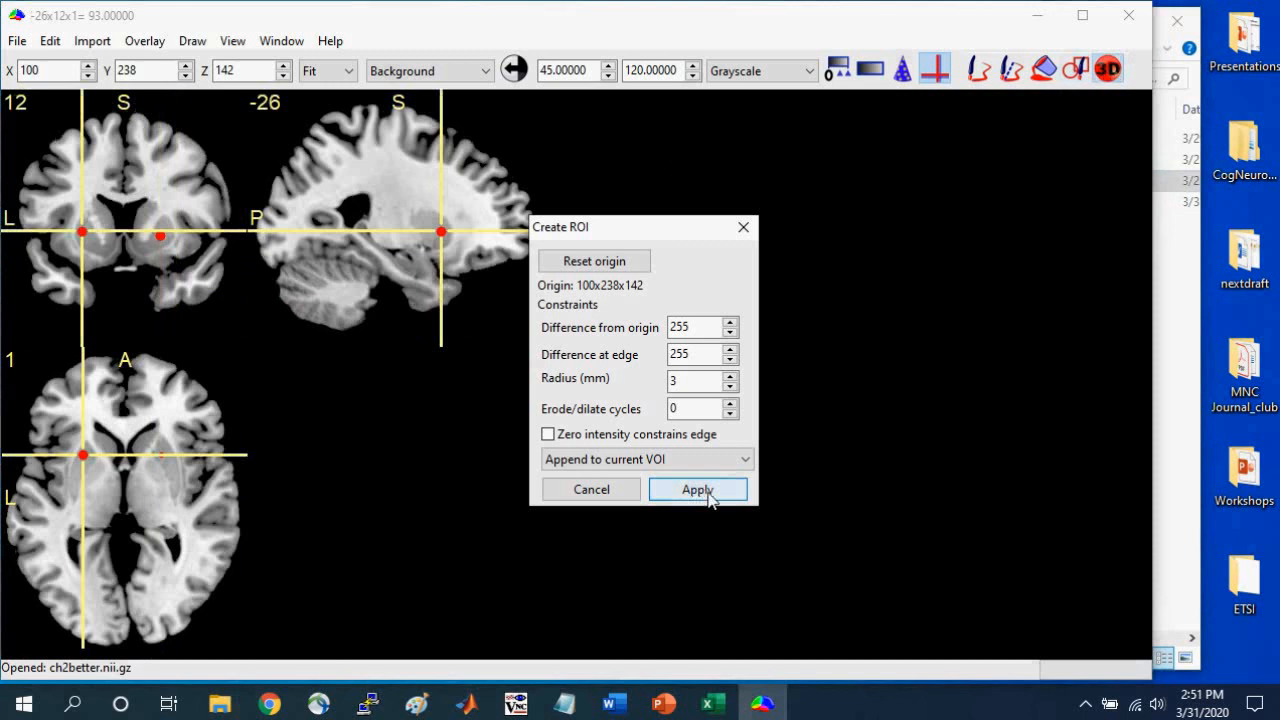
click(699, 489)
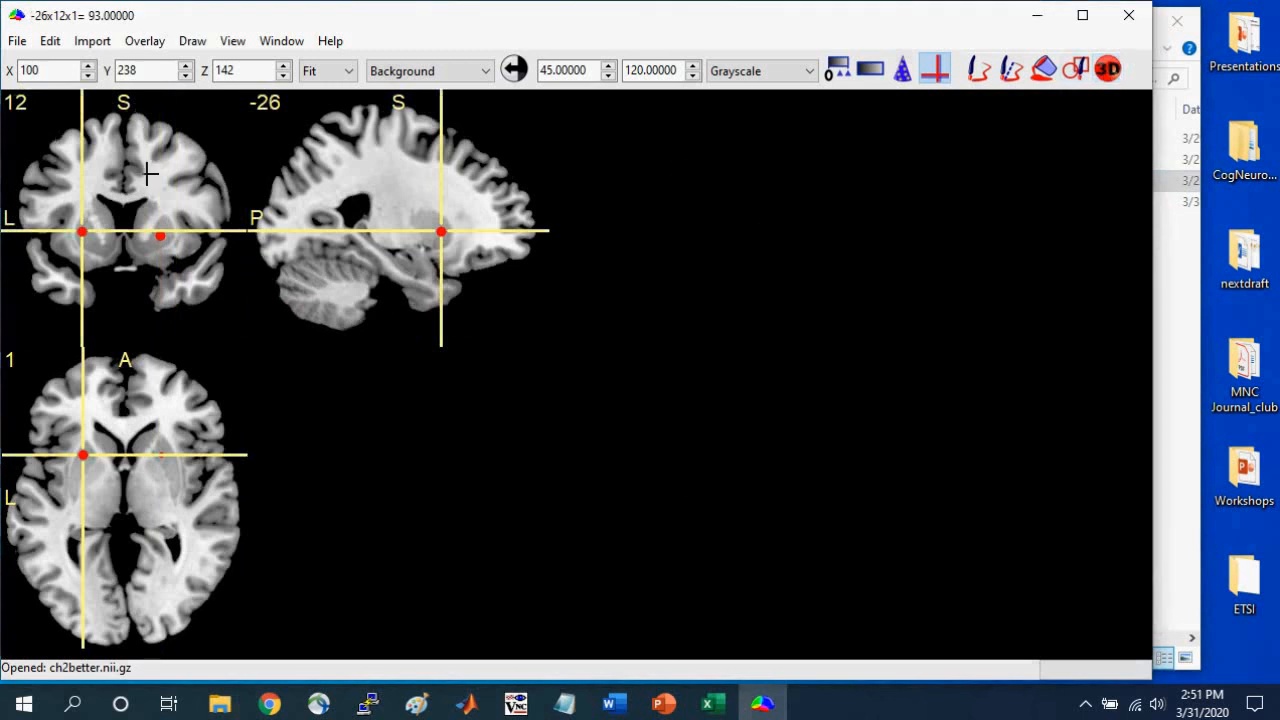
Move the crosshair to 35x12x15 and save the multi-sphere VOI in NIfTI (.nii) format under a file name starting with "sph".
mouse_move(185, 226)
mouse_down()
mouse_move(186, 251)
mouse_move(183, 177)
mouse_move(178, 266)
mouse_move(181, 209)
mouse_up()
click(192, 41)
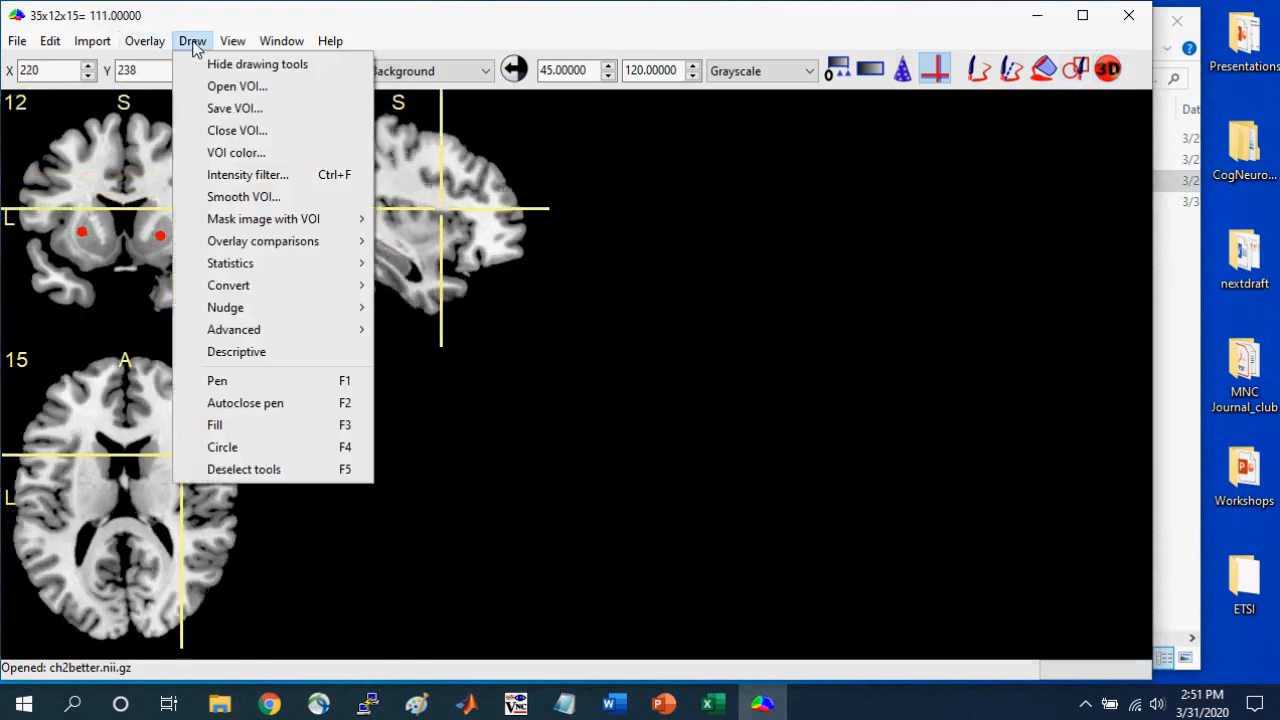
click(210, 107)
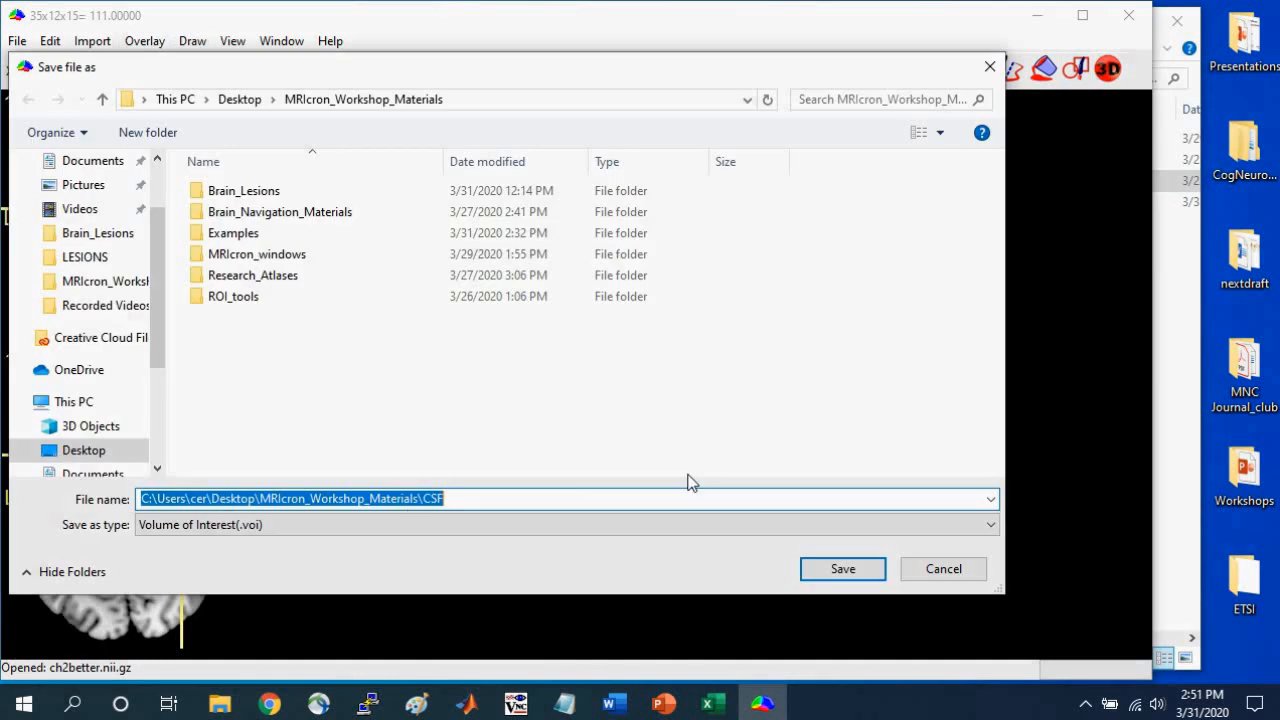
click(460, 524)
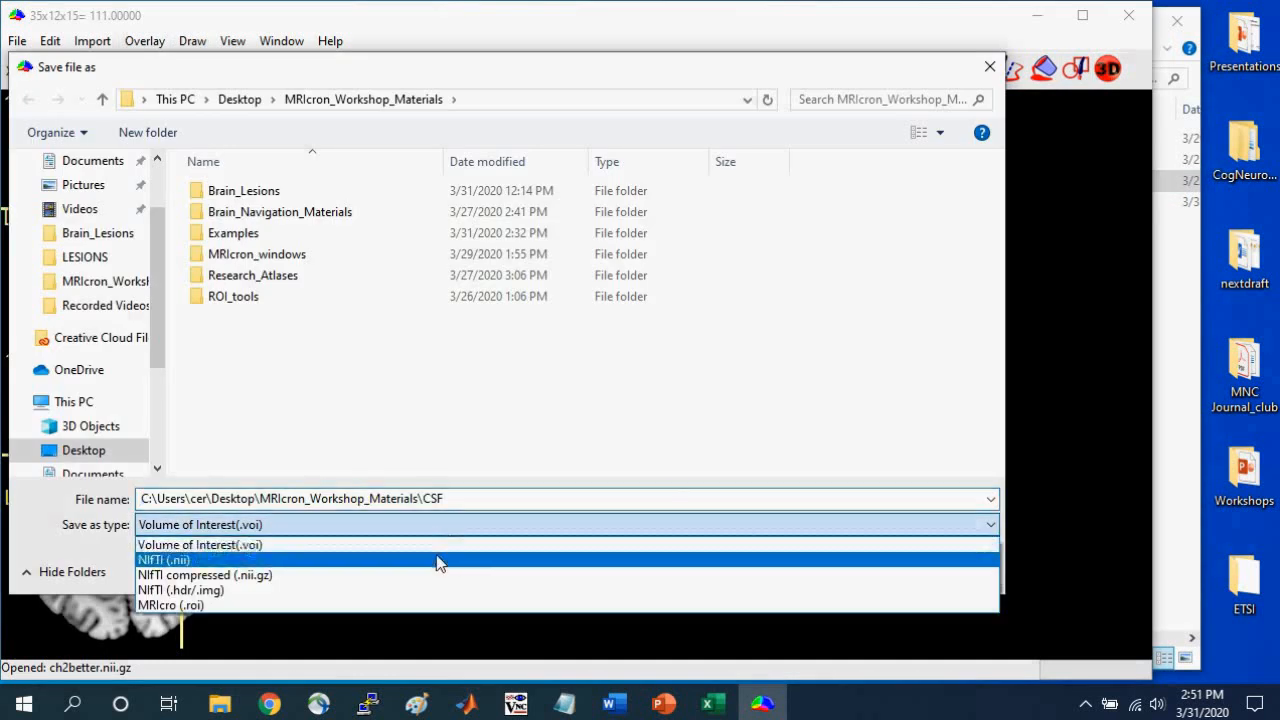
click(440, 557)
click(456, 498)
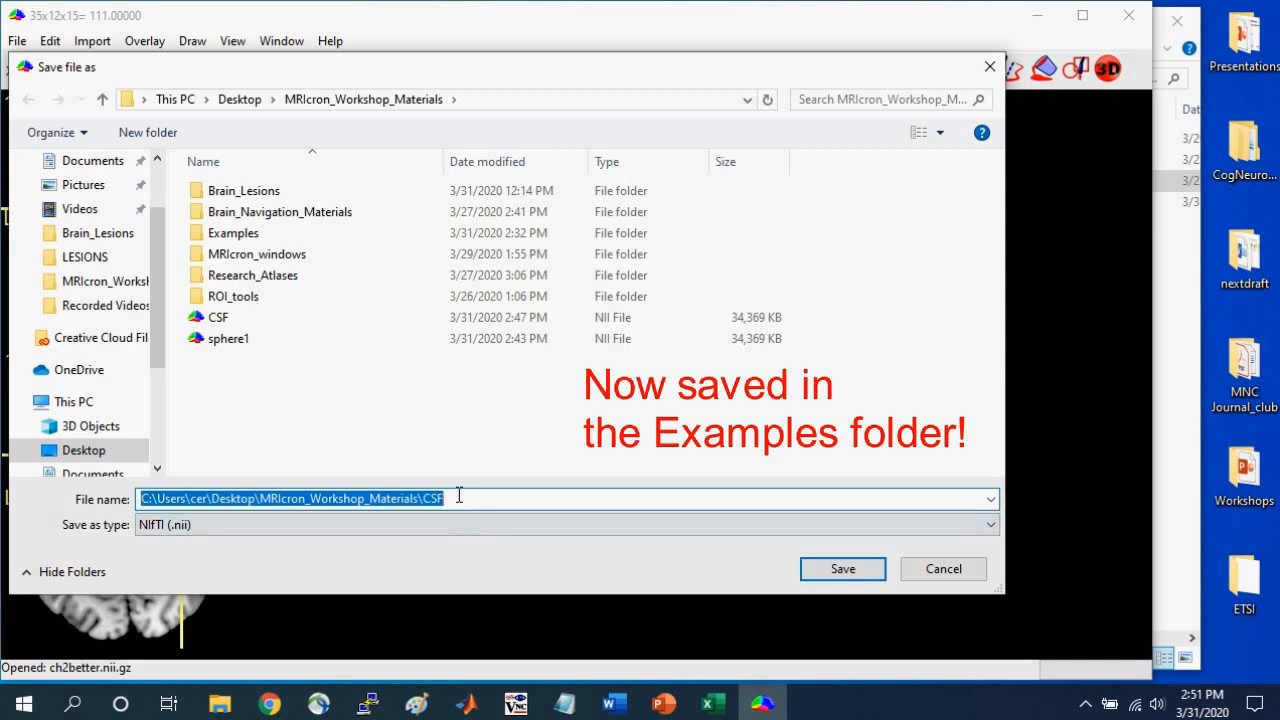
text(sph)
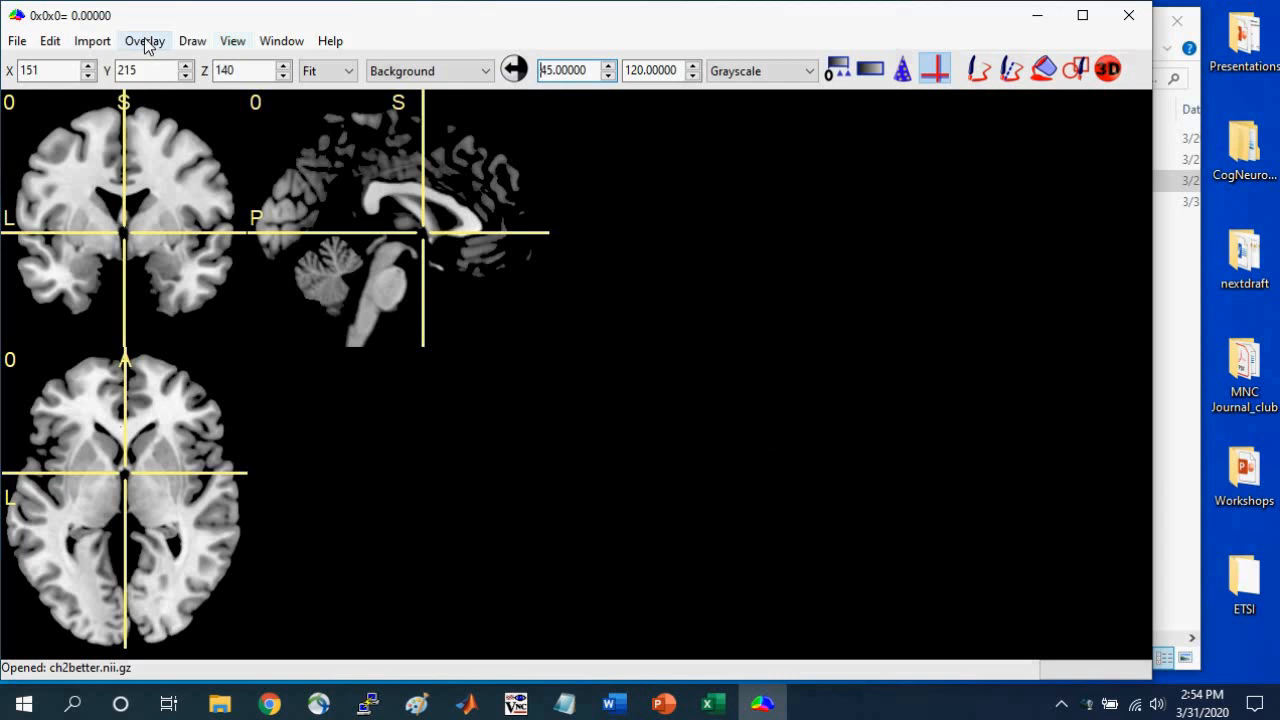
Start creating an overlap image that combines the NIfTI VOIs sphere1 and spheres.
click(192, 41)
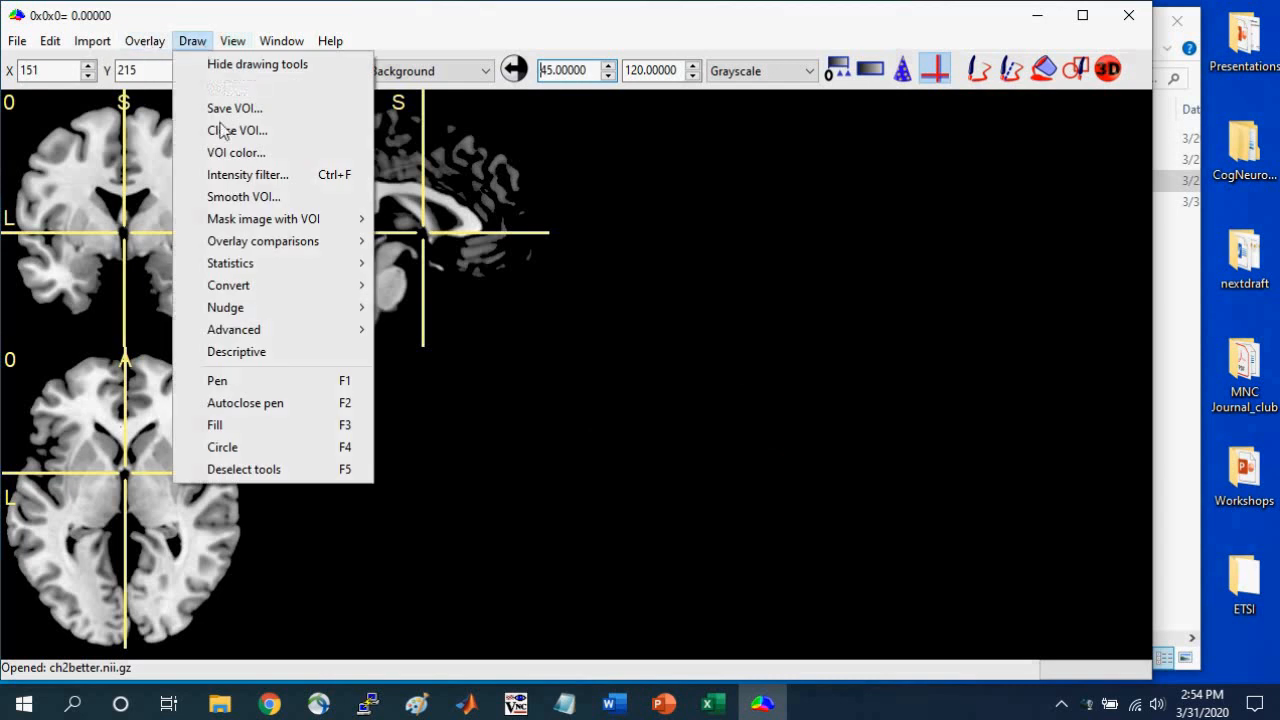
mouse_move(261, 266)
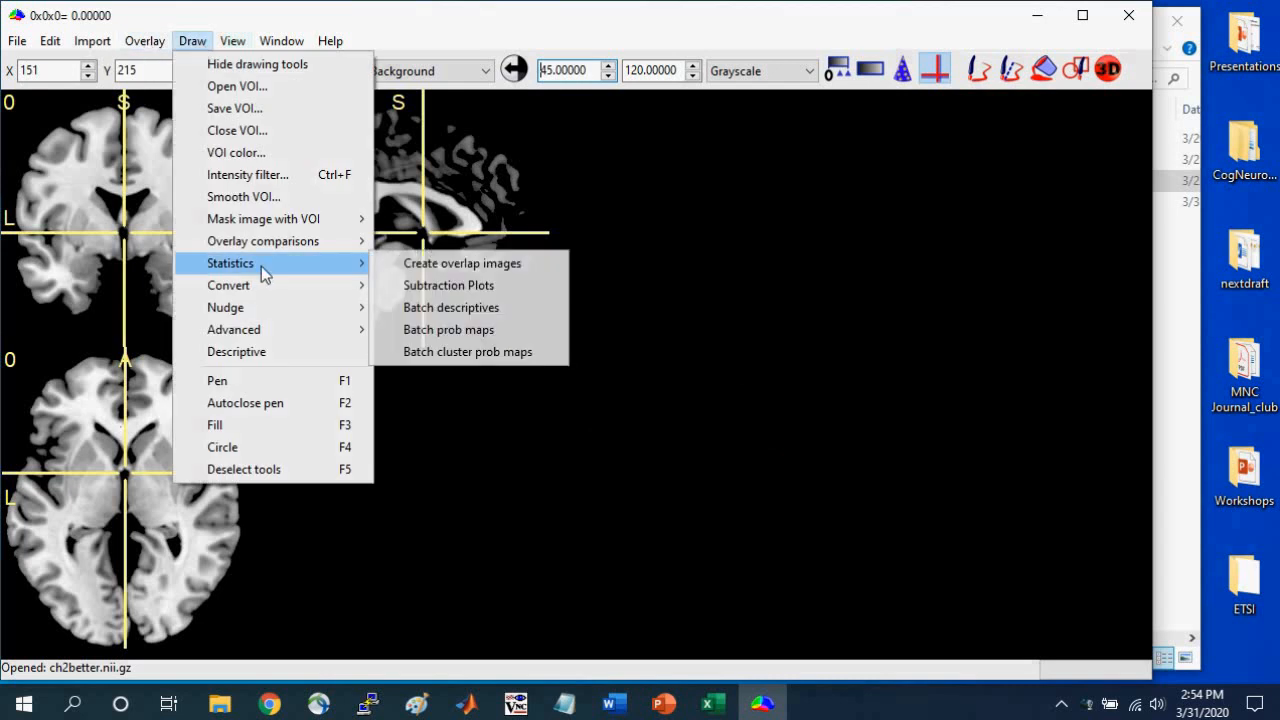
click(441, 265)
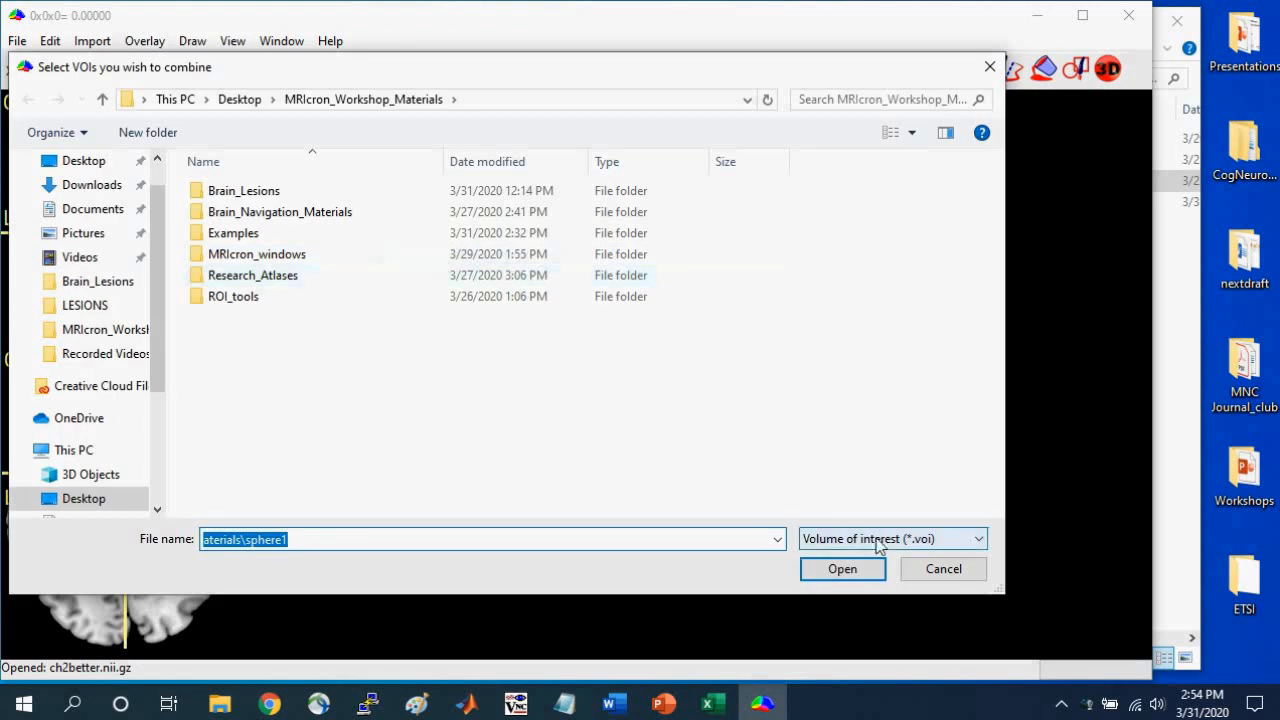
click(876, 545)
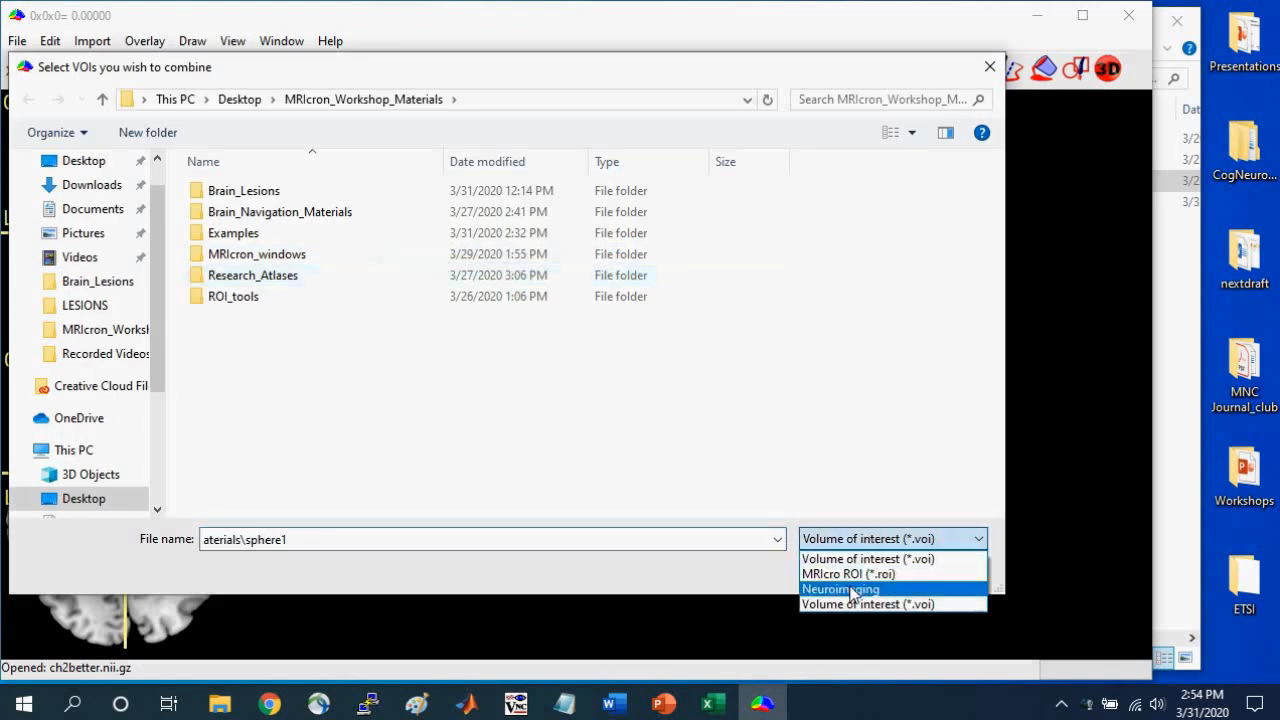
click(852, 590)
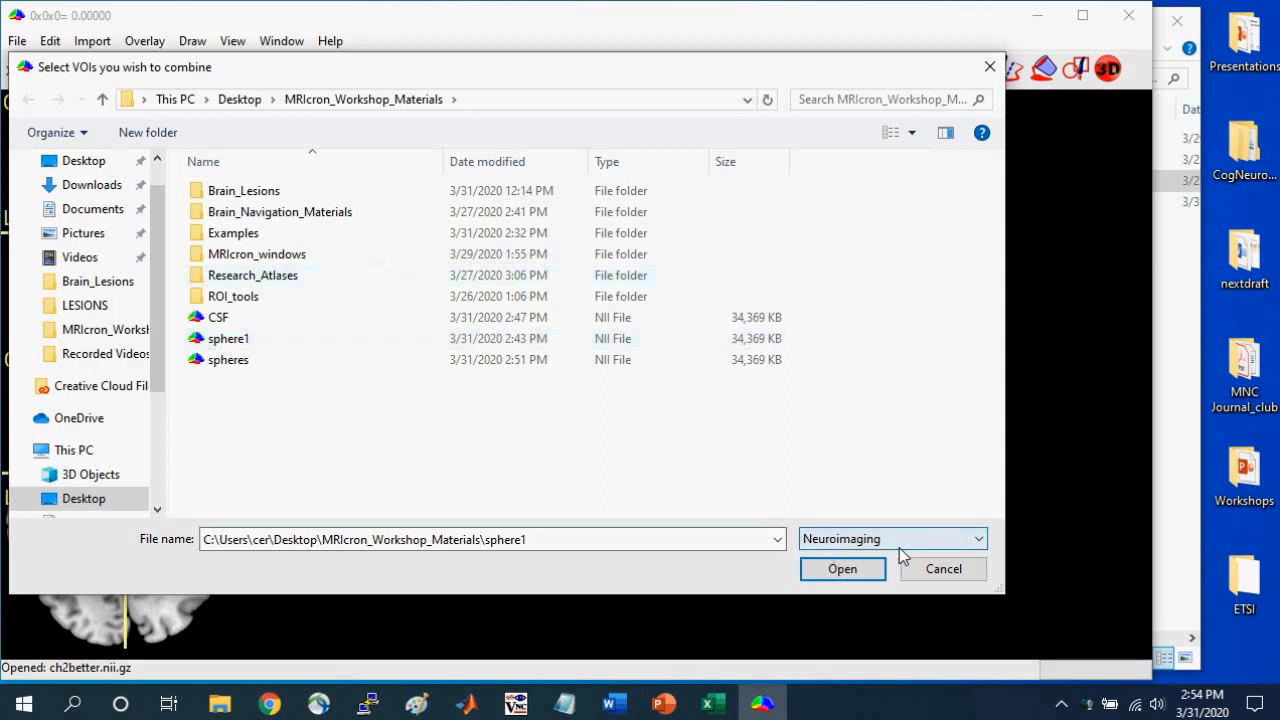
click(242, 341)
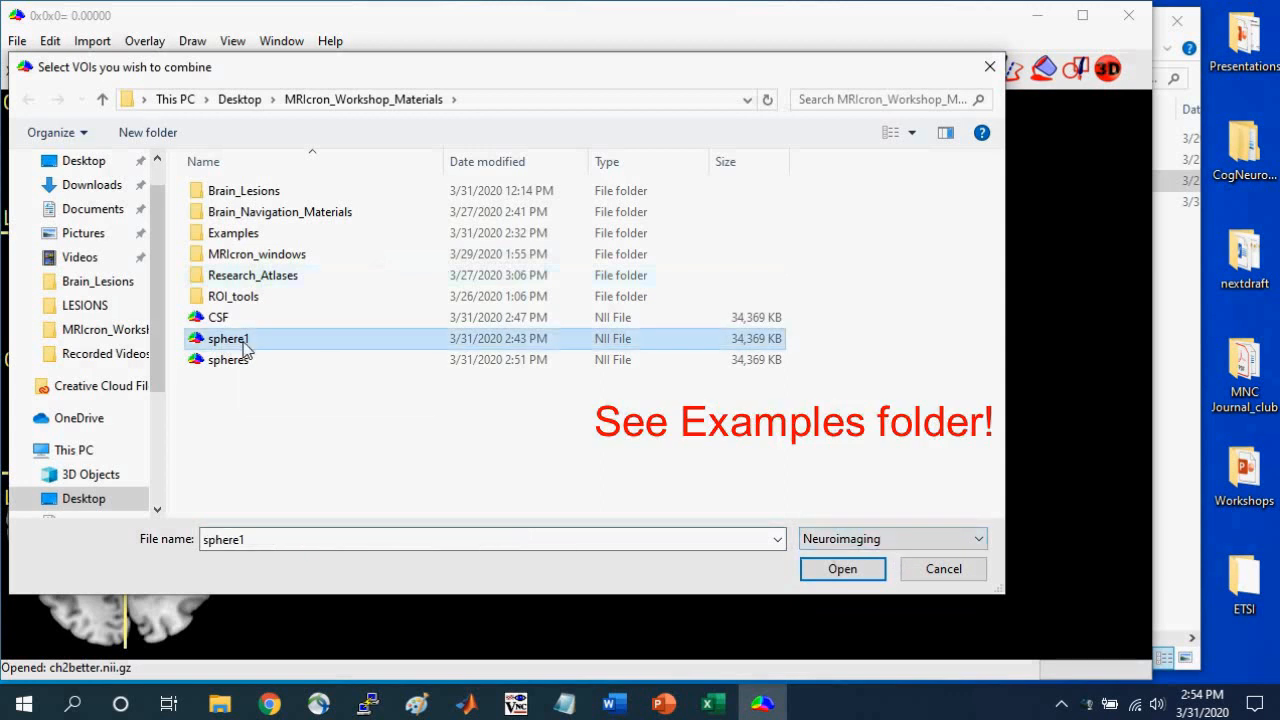
shift+click(240, 359)
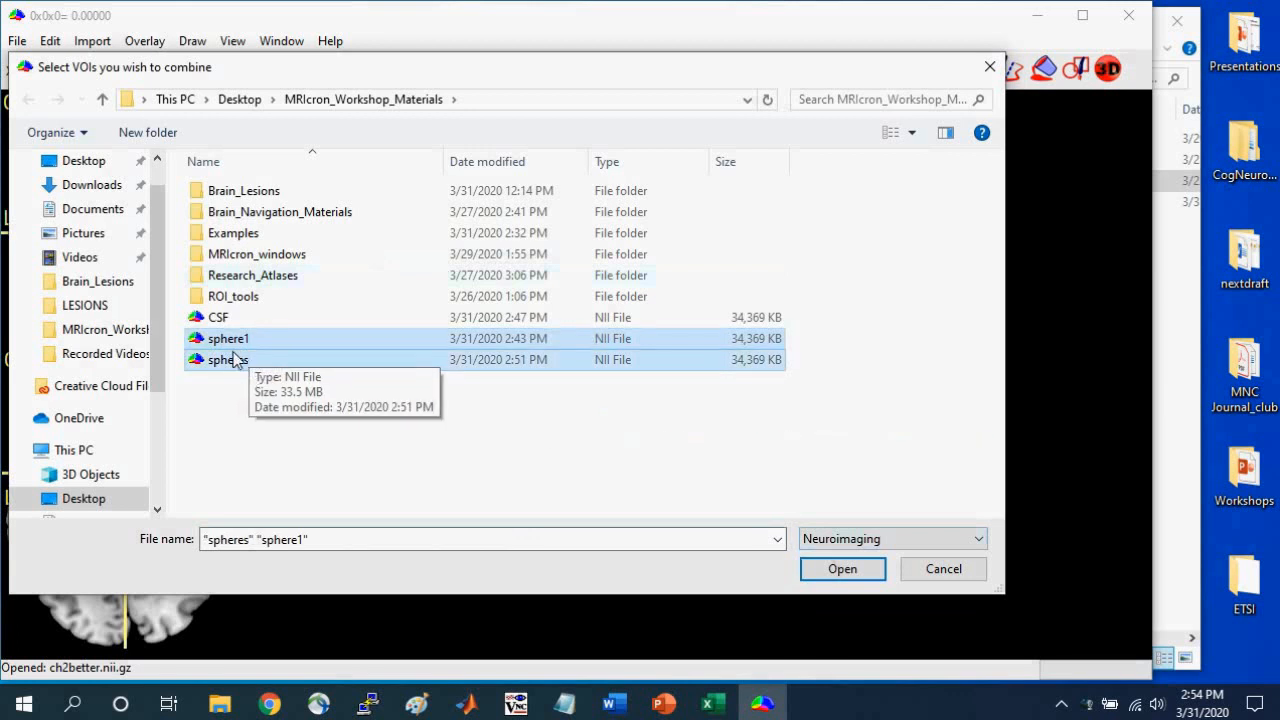
click(843, 568)
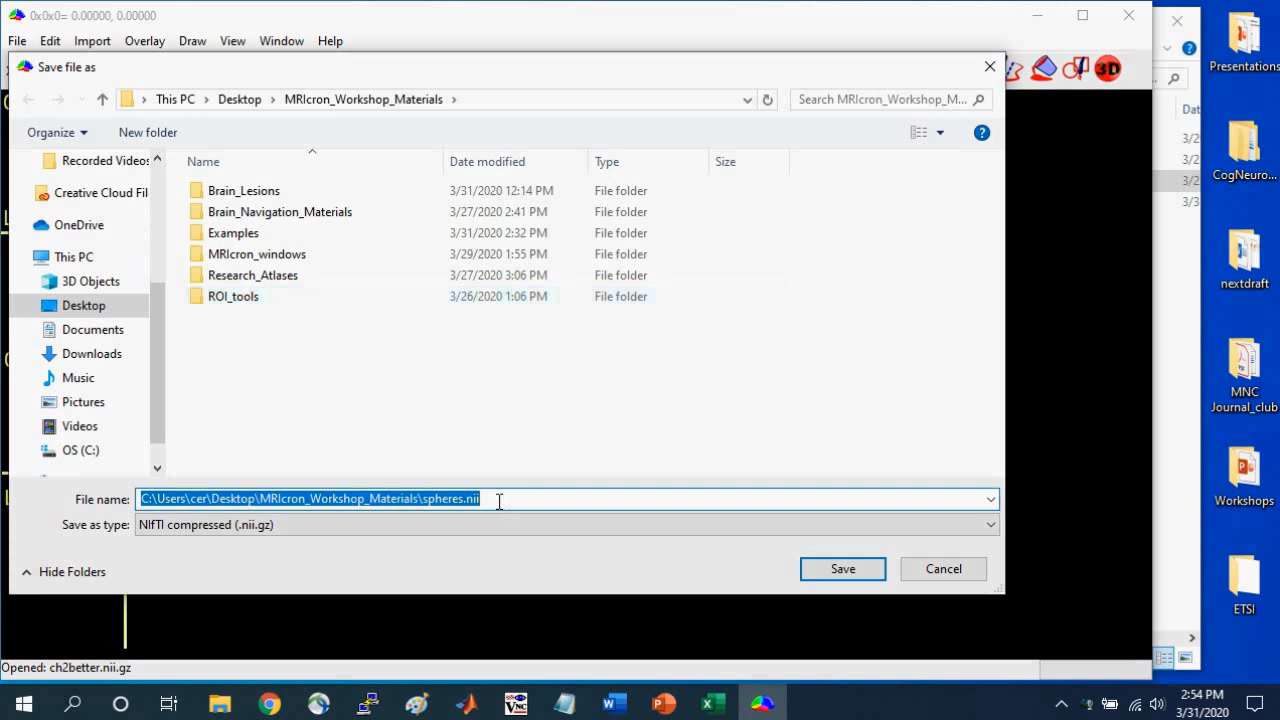
Save the combined overlap image in NIfTI (.nii) format as spheres_combine.
click(441, 522)
click(392, 560)
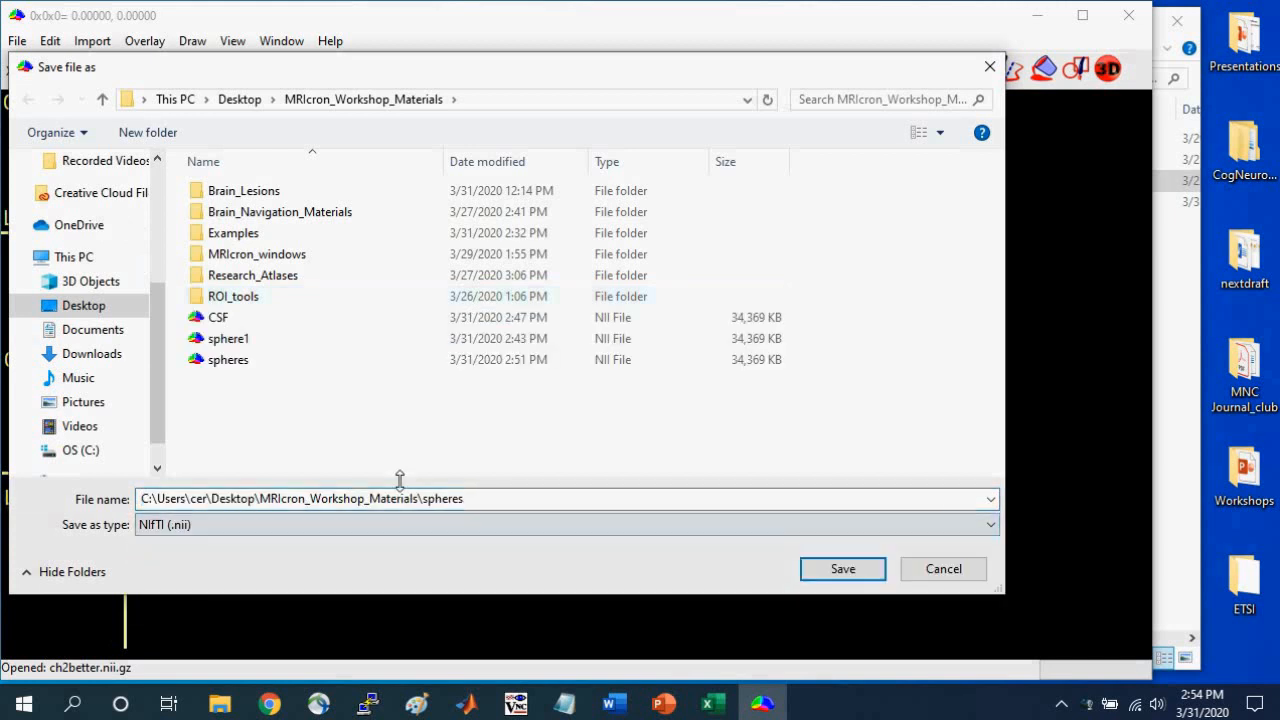
click(477, 499)
click(477, 499)
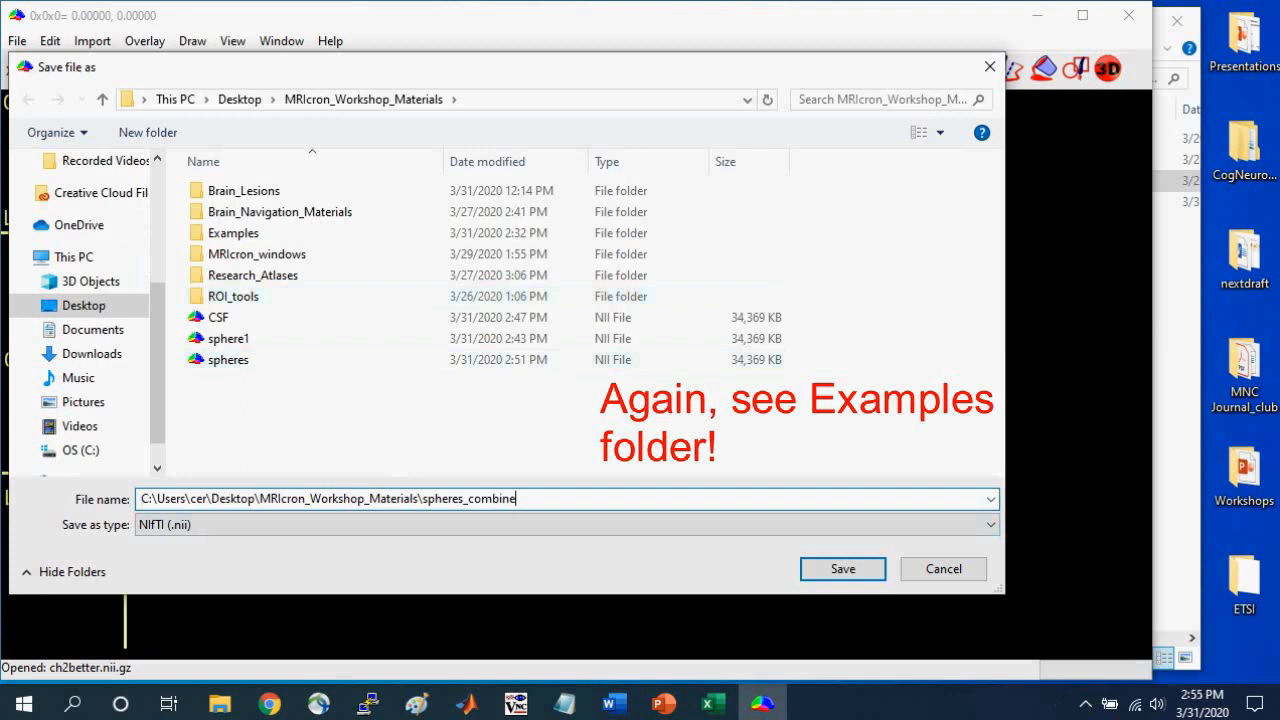
click(843, 569)
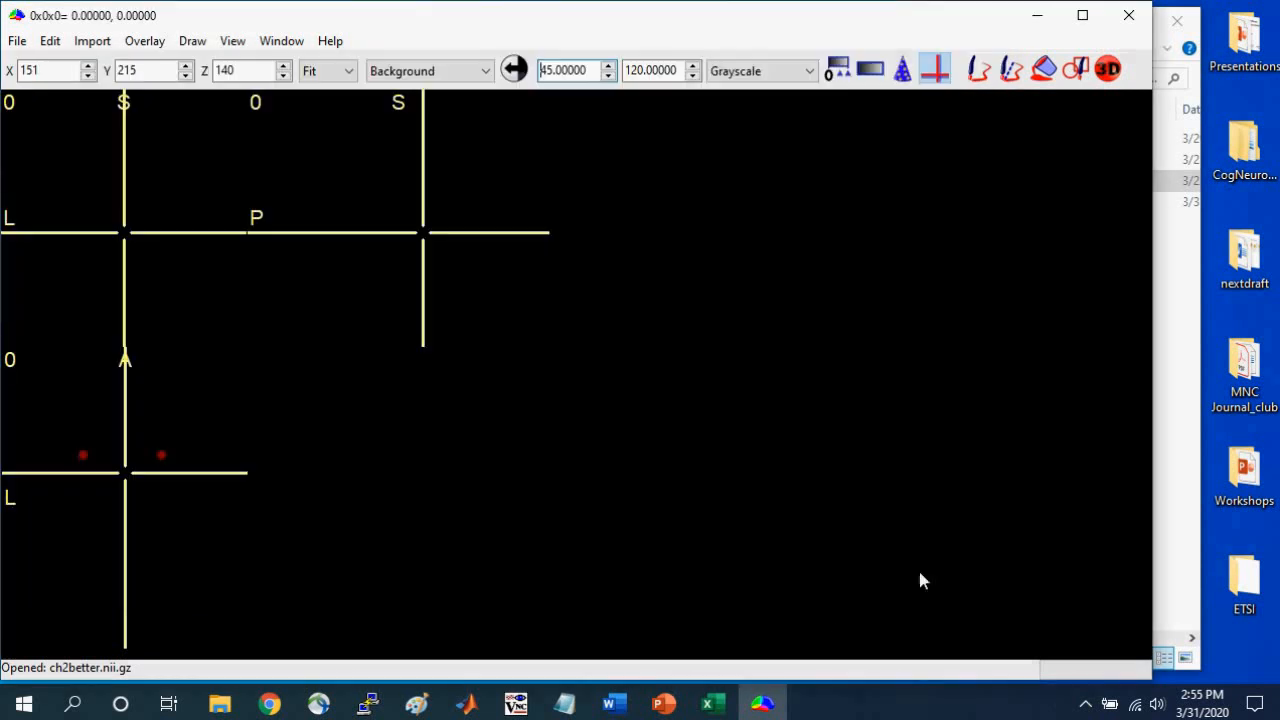
Inspect the right and left striatal spheres in the overlap image by placing the crosshair on each.
click(157, 455)
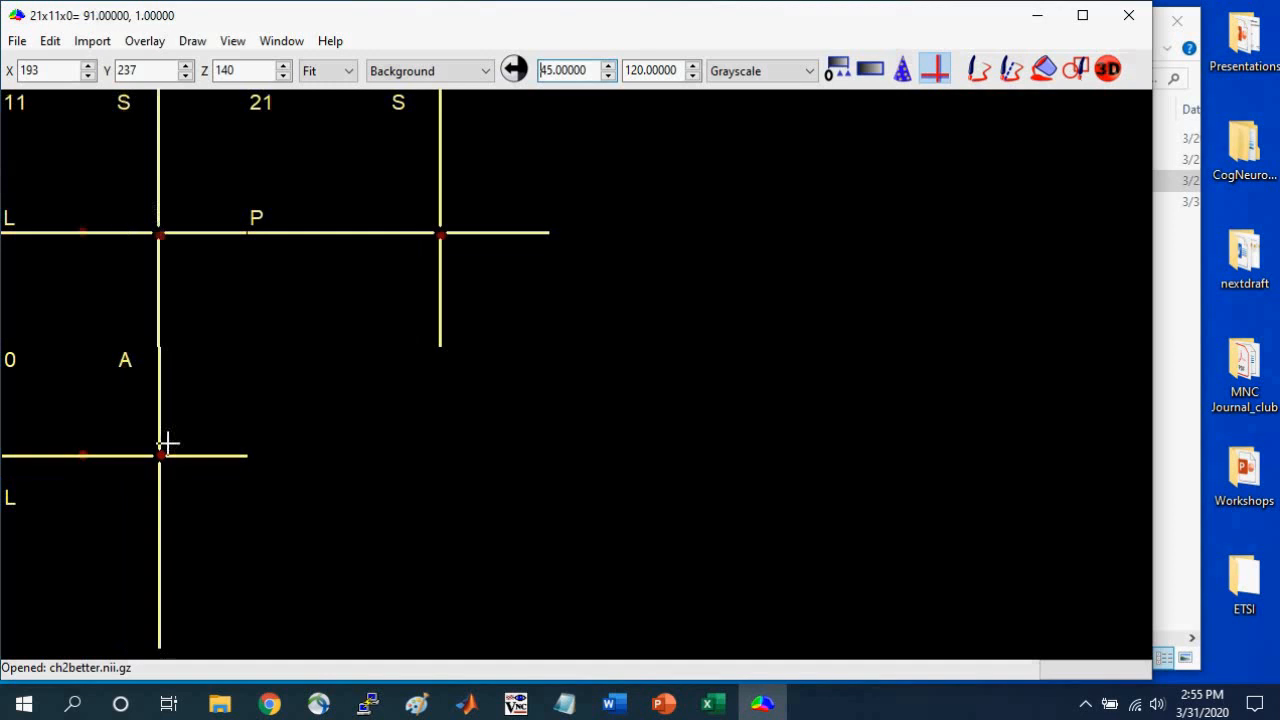
click(162, 233)
mouse_move(162, 233)
mouse_down()
mouse_move(157, 263)
mouse_move(162, 234)
mouse_up()
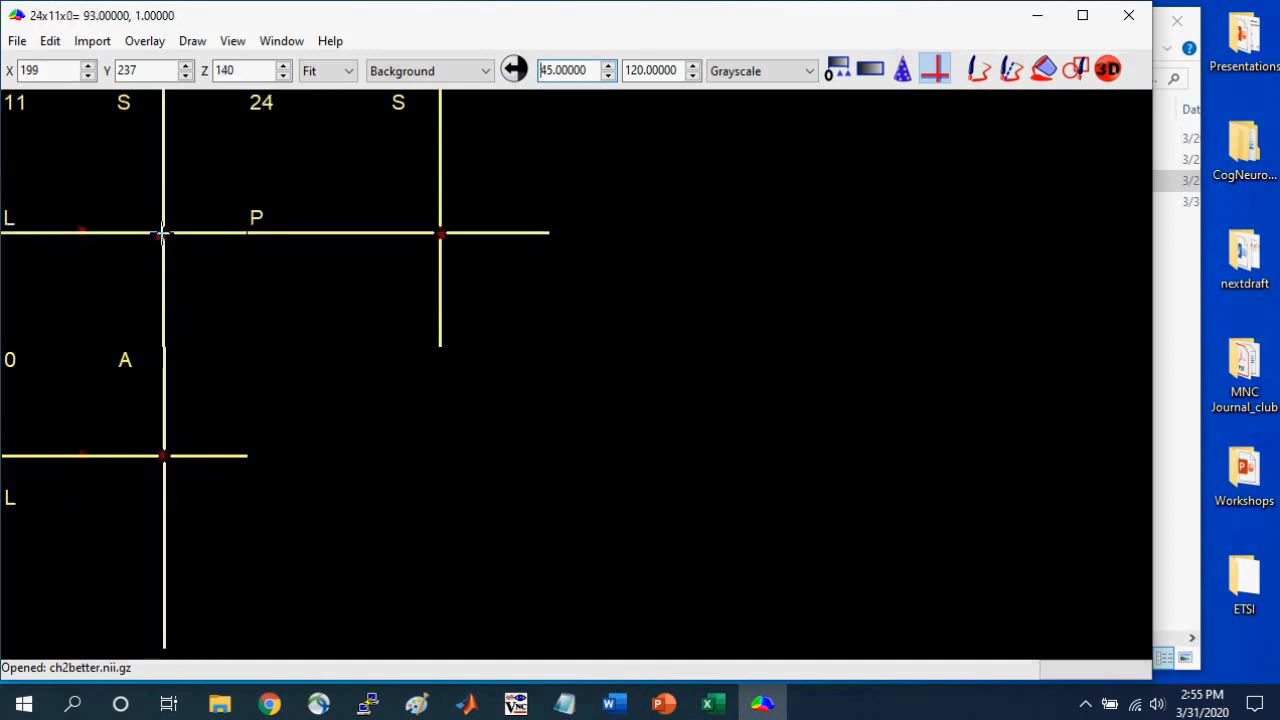
click(80, 453)
Close the current overlays and add spheres_combine as an overlay on the ch2better brain.
click(145, 41)
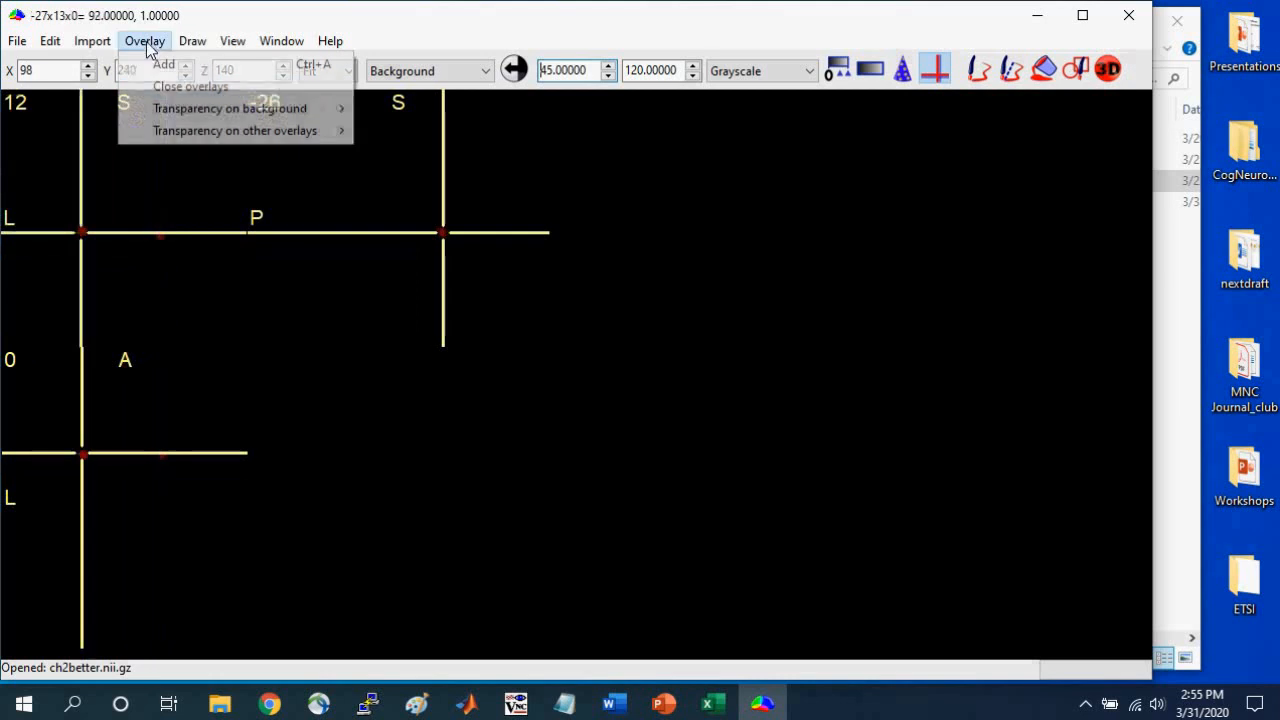
click(167, 87)
click(142, 41)
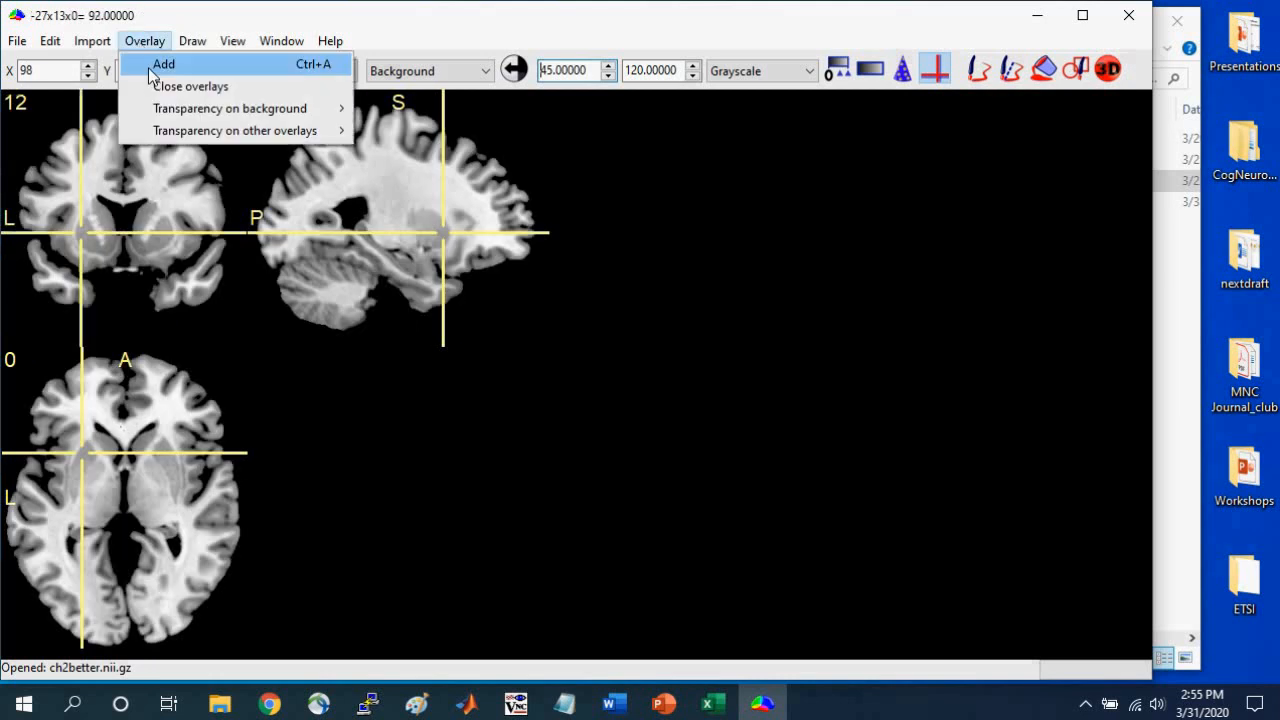
click(152, 66)
click(278, 382)
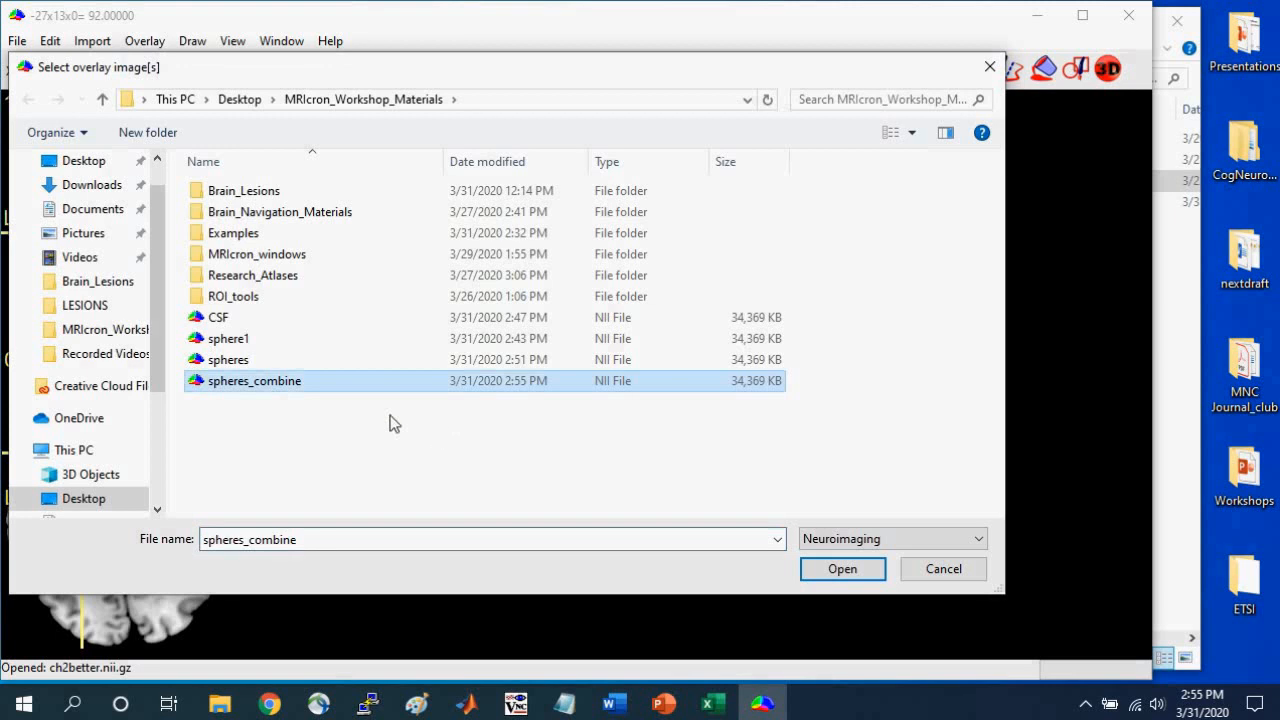
click(842, 580)
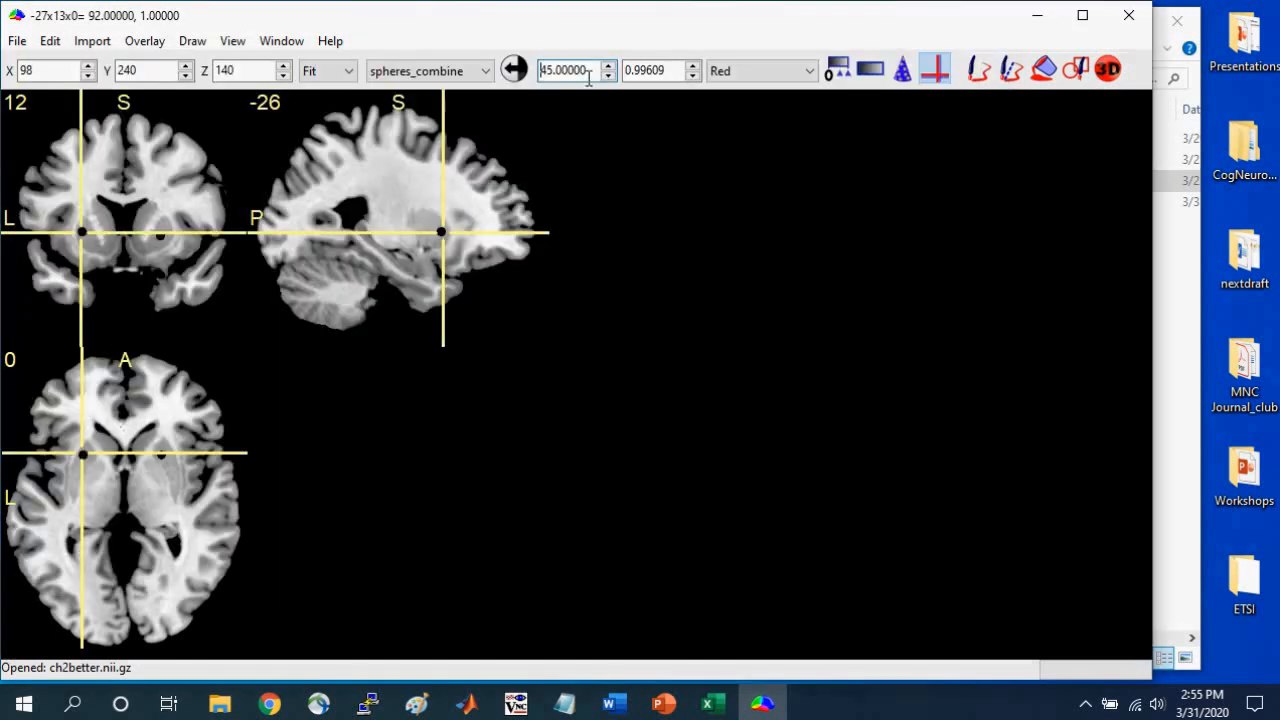
Auto-adjust the spheres_combine overlay's contrast and move the crosshair from the left striatal sphere to the left medial temporal sphere.
click(516, 74)
drag(83, 236, 80, 257)
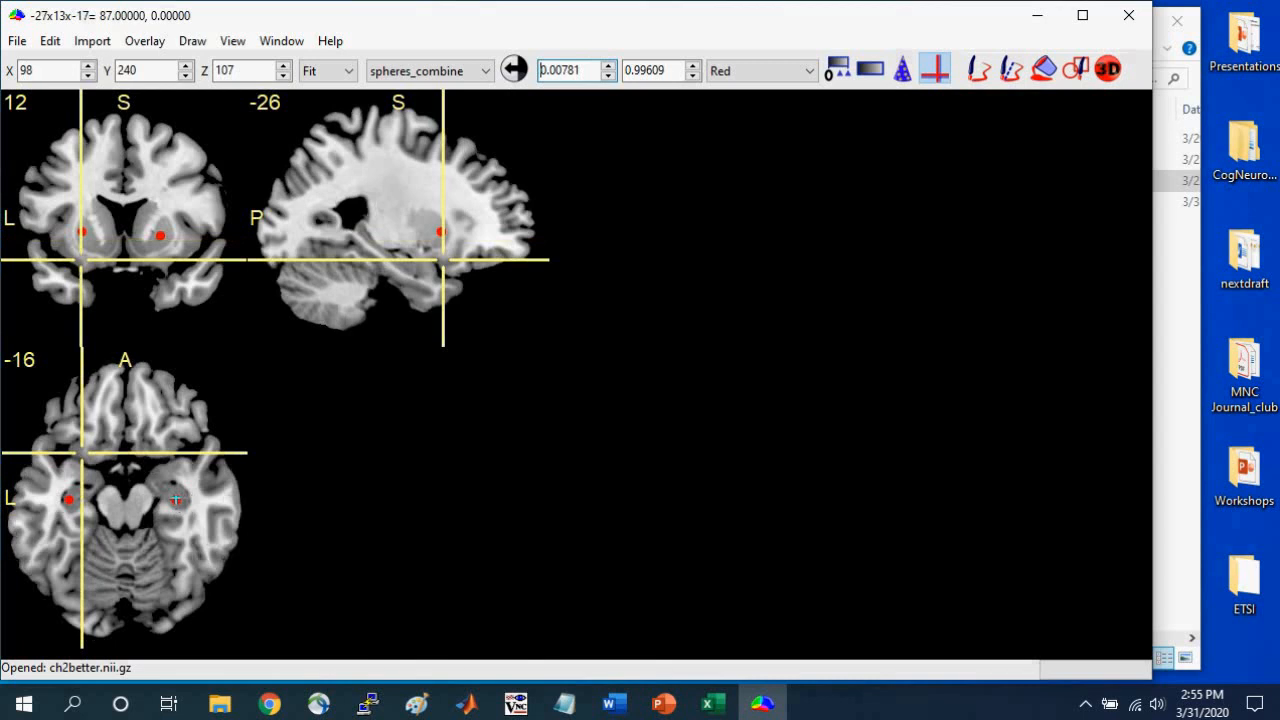
click(68, 498)
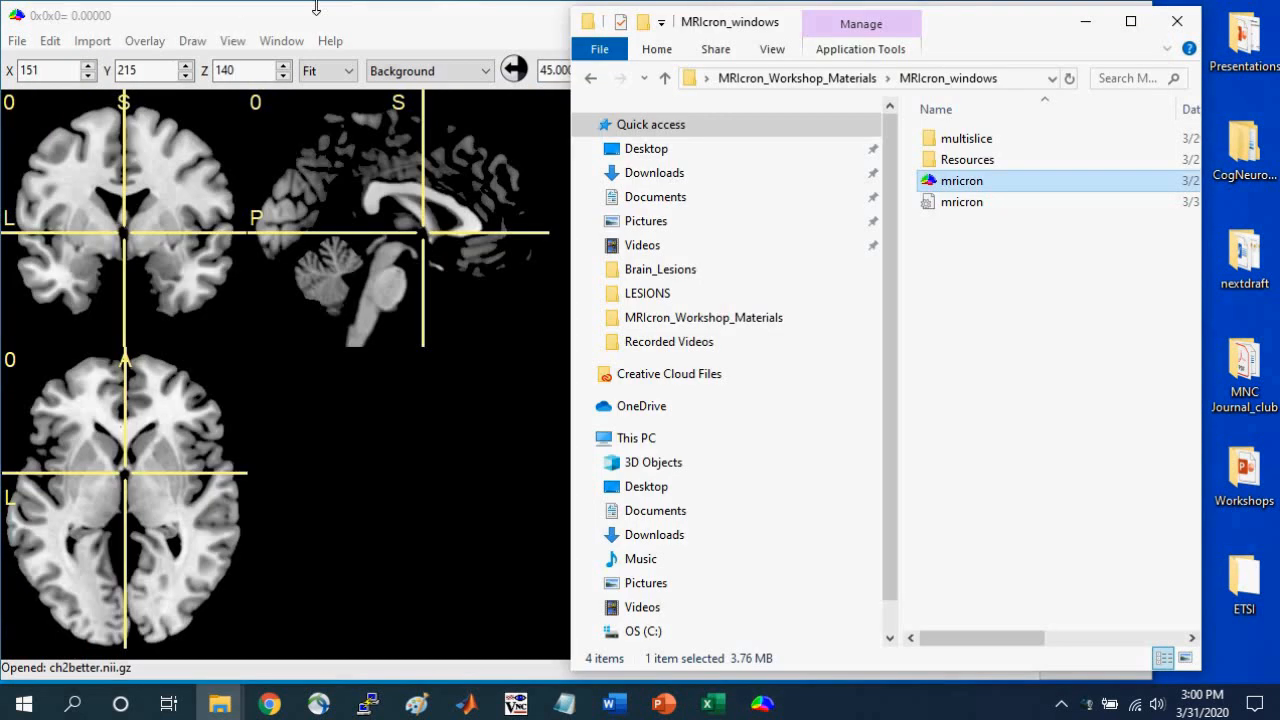
Open spheres_combine as the background image and auto-adjust its contrast range.
click(302, 9)
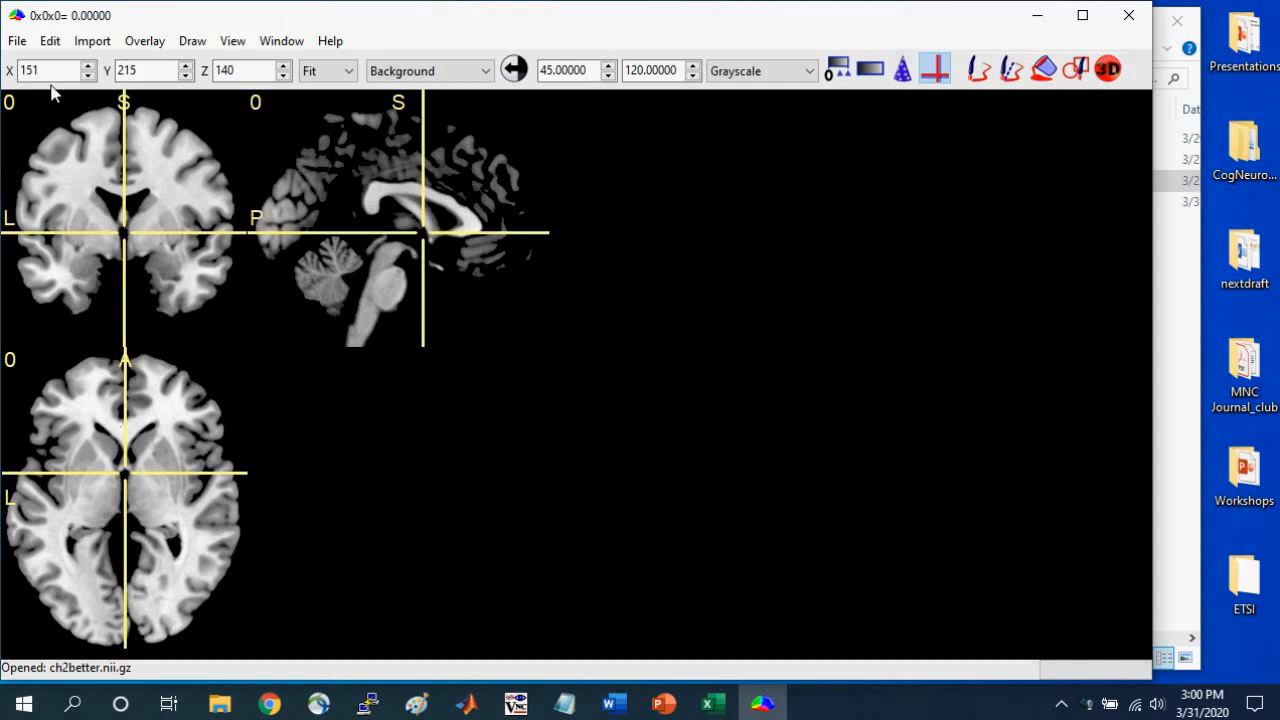
click(18, 42)
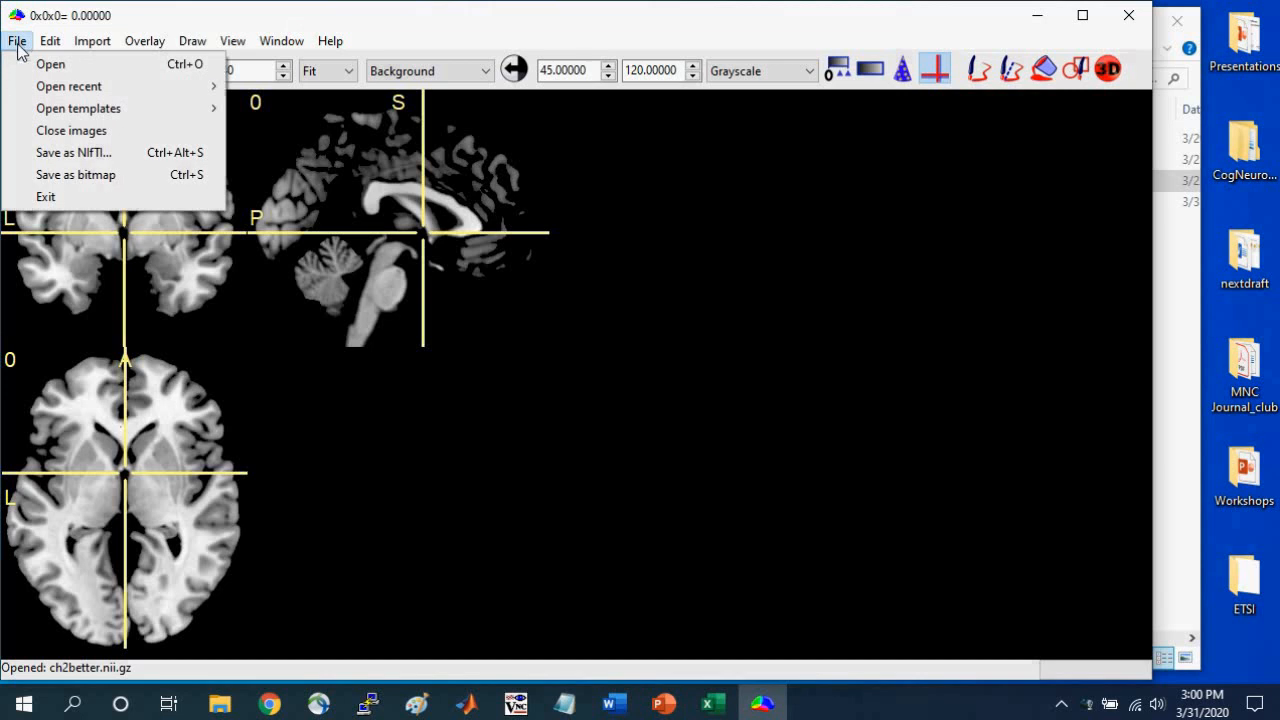
click(20, 66)
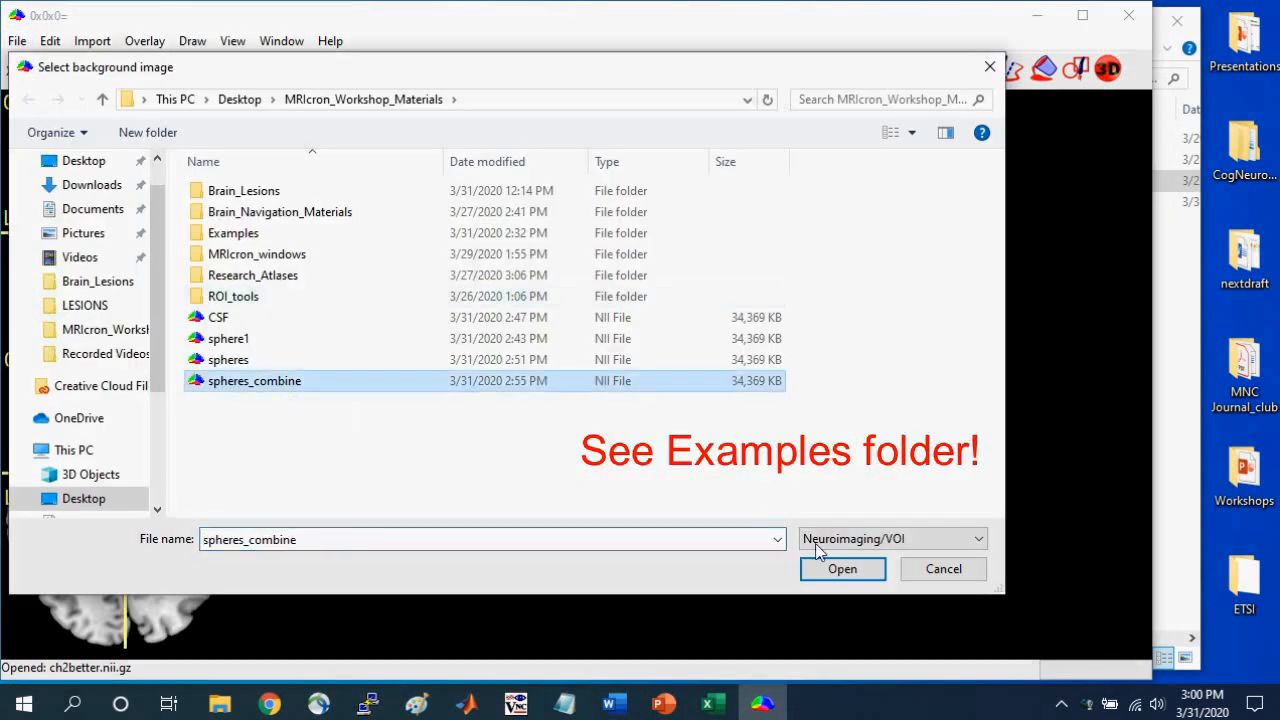
click(838, 569)
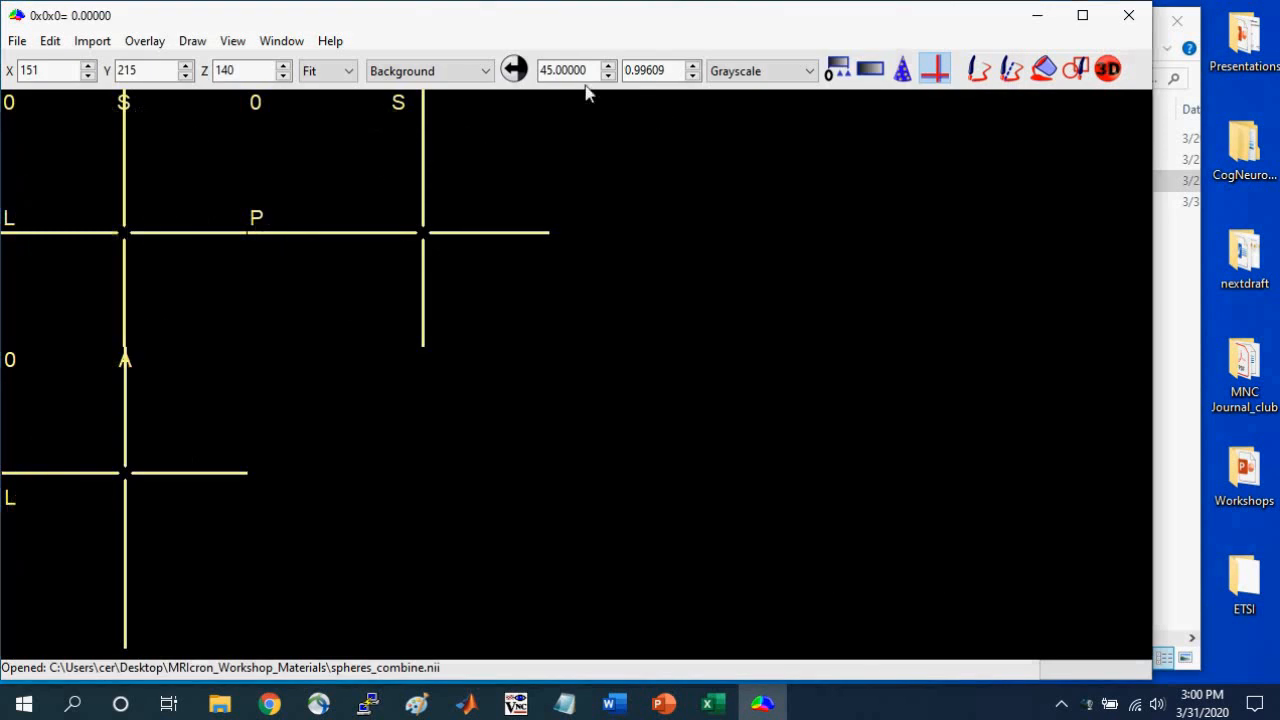
click(513, 70)
Narrow the spheres_combine window, open a second MRIcron window with the ch2better brain, and arrange the two side by side.
drag(1151, 341, 622, 346)
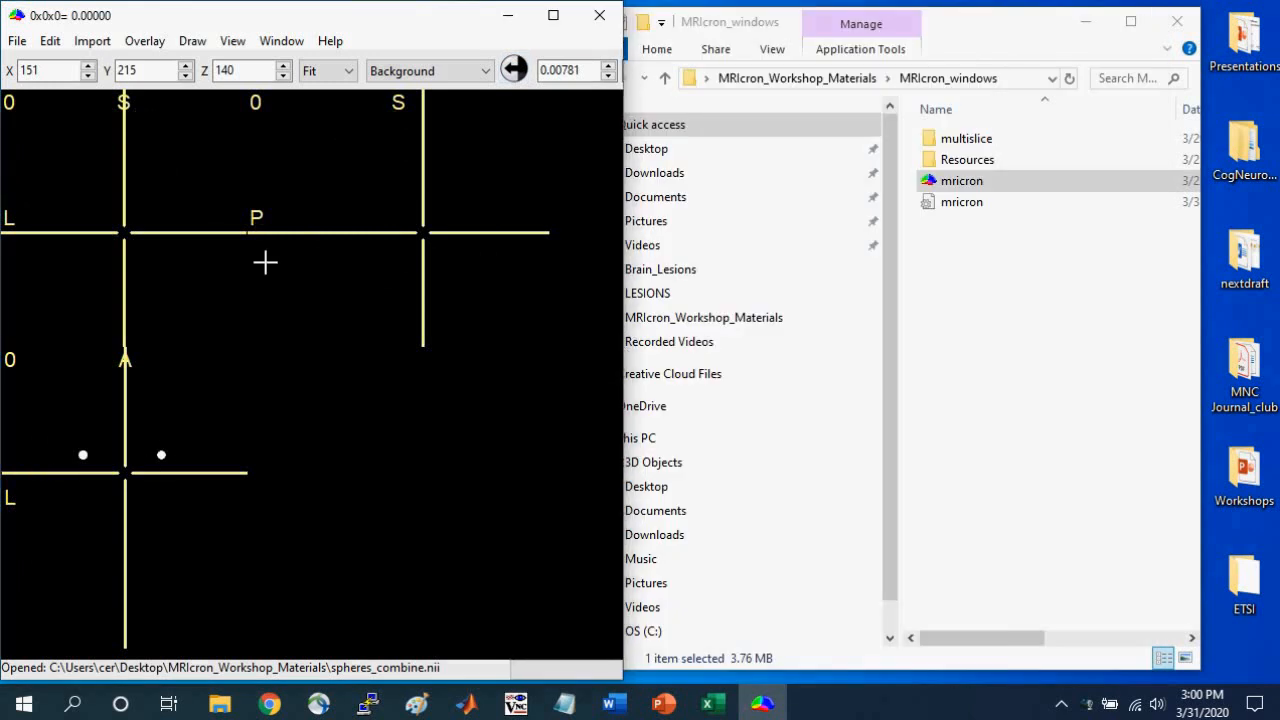
right_click(763, 706)
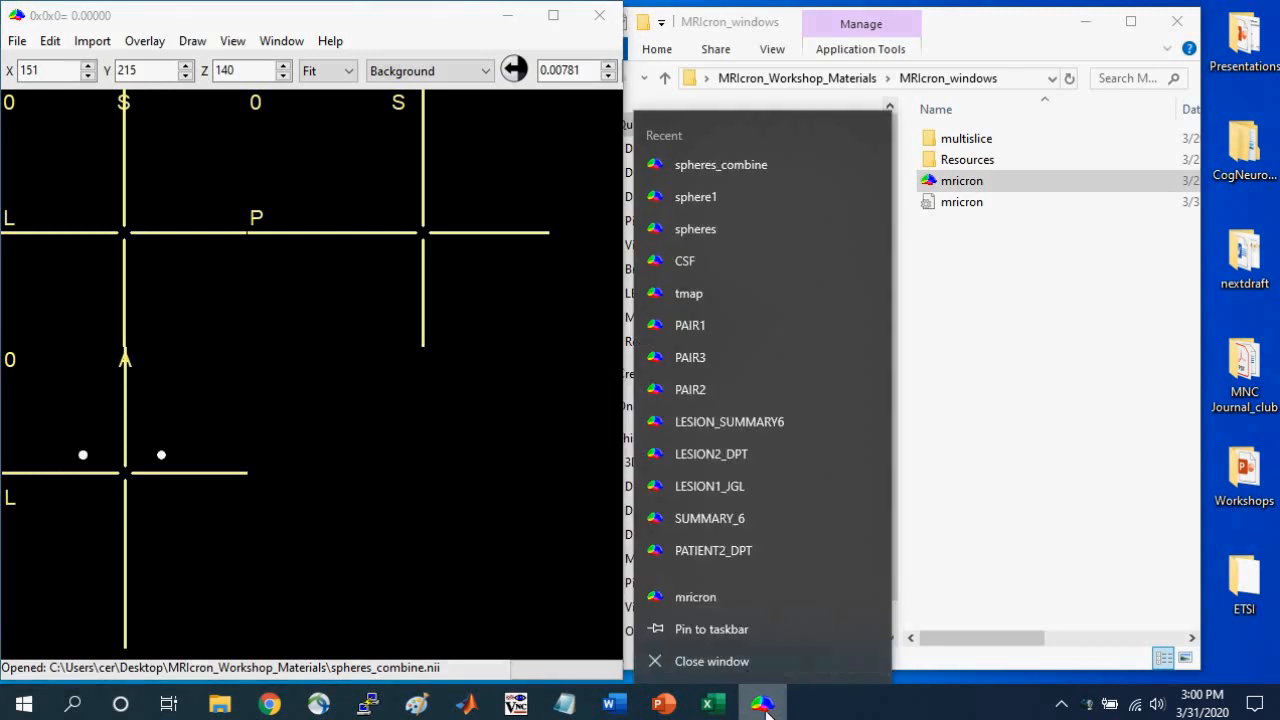
click(730, 597)
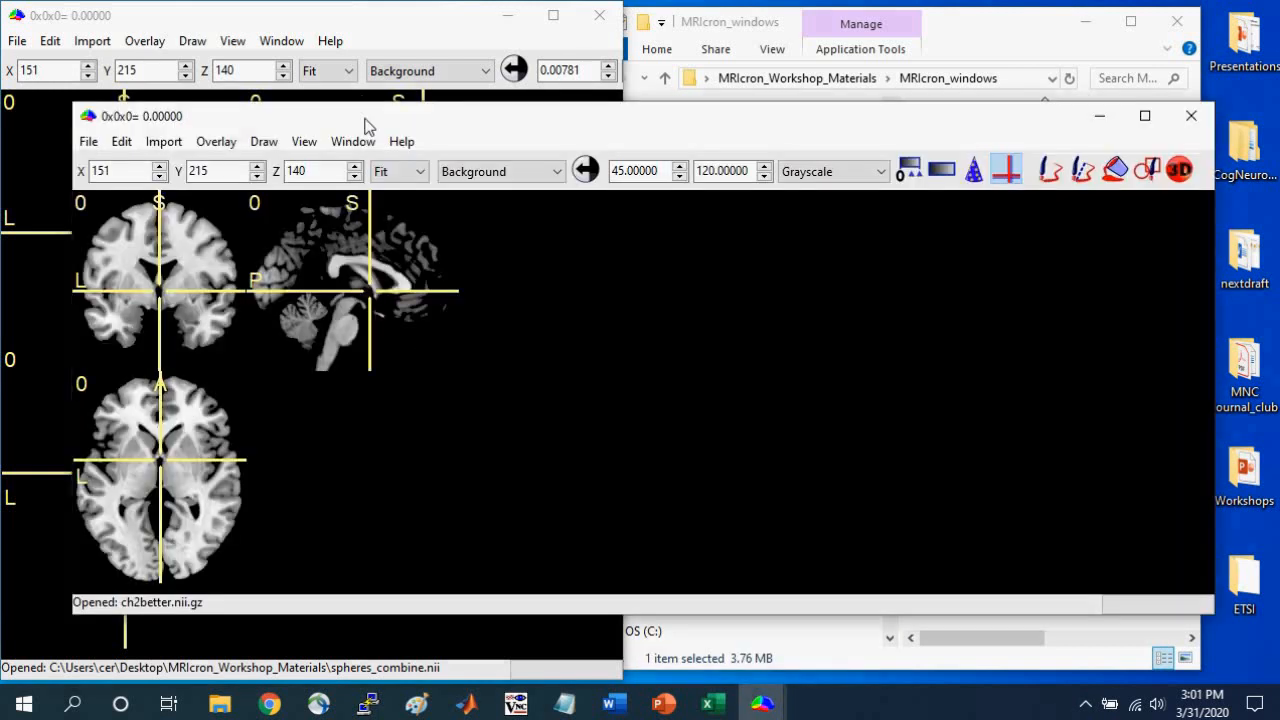
drag(363, 123, 432, 44)
drag(191, 549, 634, 680)
click(866, 41)
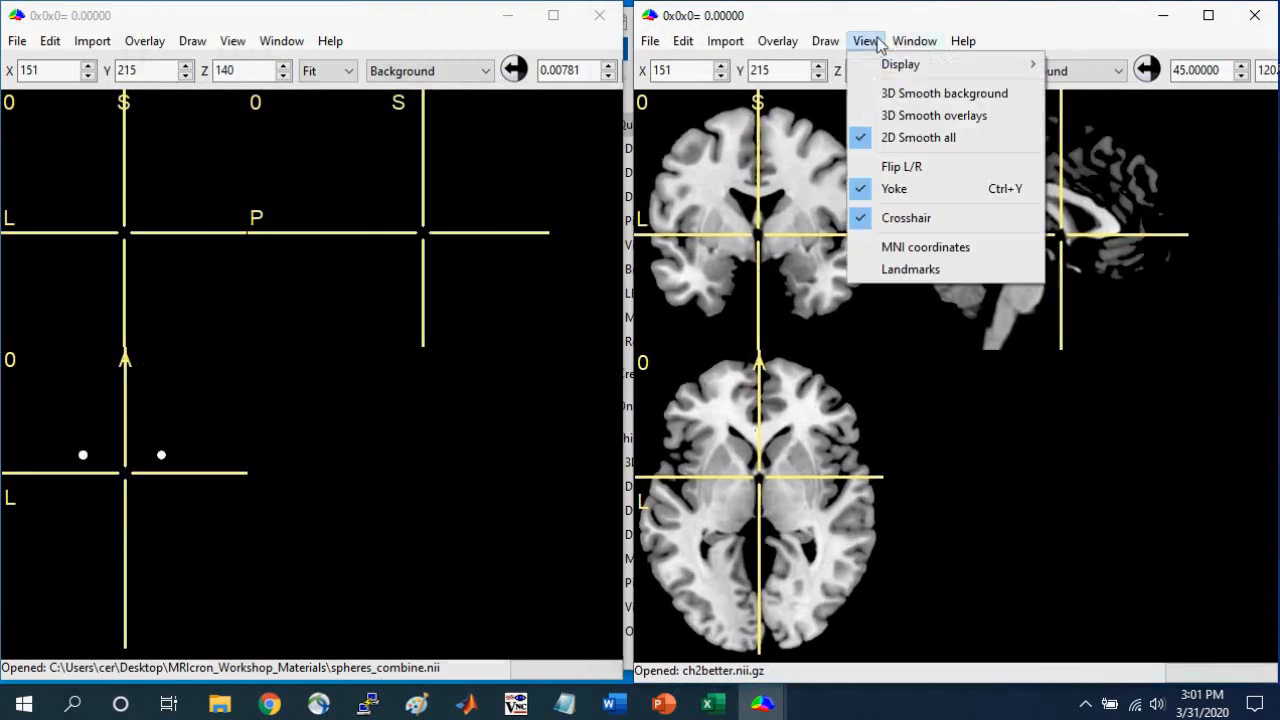
click(281, 41)
click(454, 30)
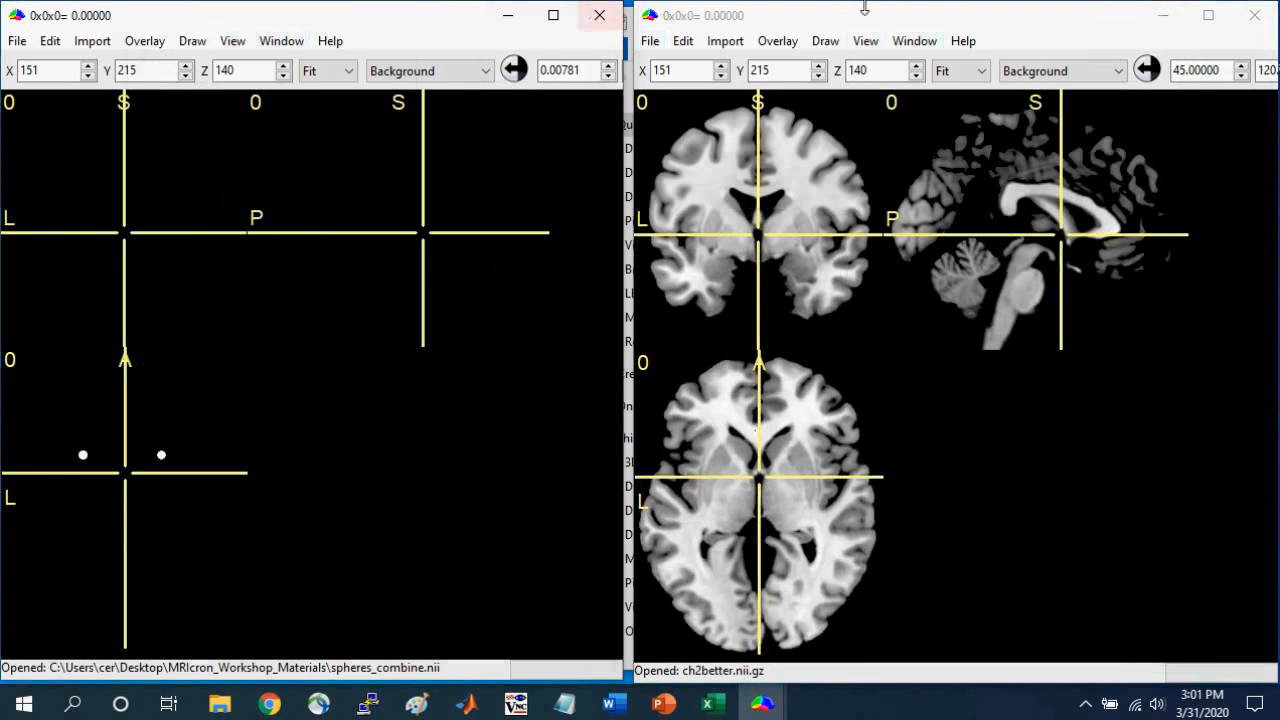
click(866, 17)
Check the left striatal and left medial temporal spheres' anatomical locations by moving the crosshair in the spheres_combine window.
click(84, 453)
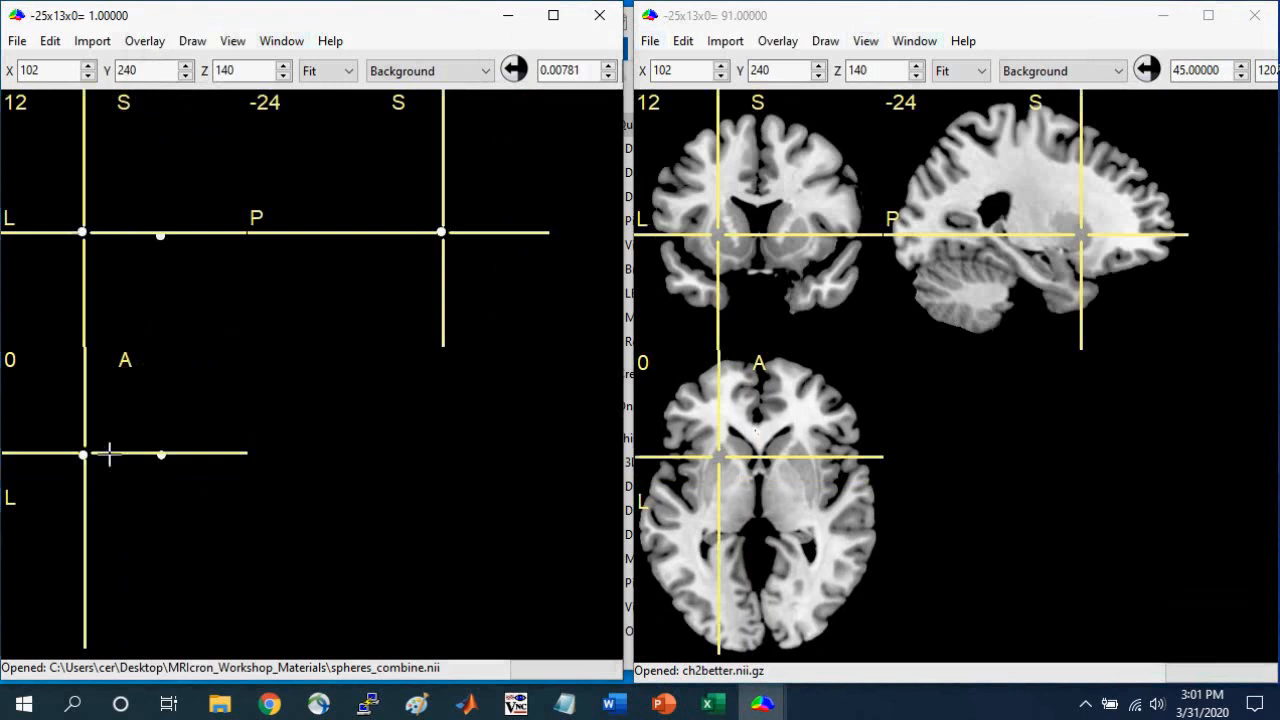
click(82, 235)
drag(82, 235, 78, 260)
drag(66, 500, 69, 498)
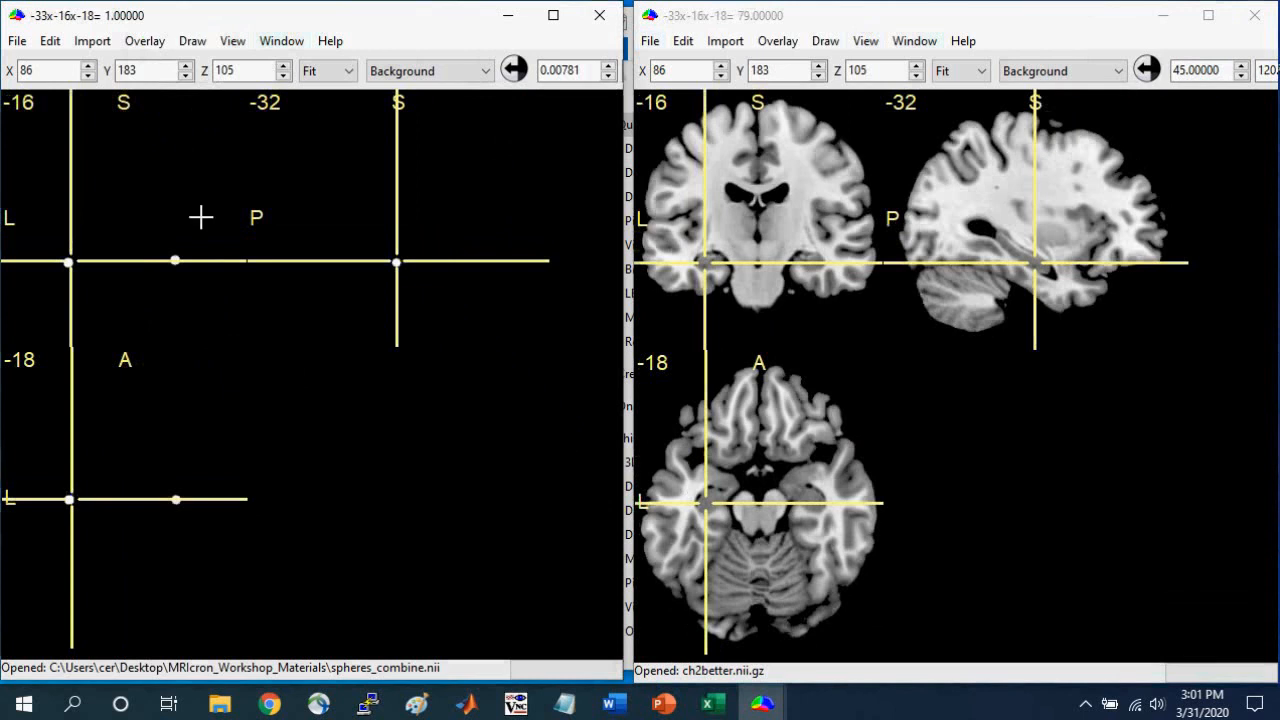
At x4 zoom, append a 3 mm sphere at origin 93x183x105, directly beside the left medial temporal sphere, with both difference constraints at 255.
click(345, 72)
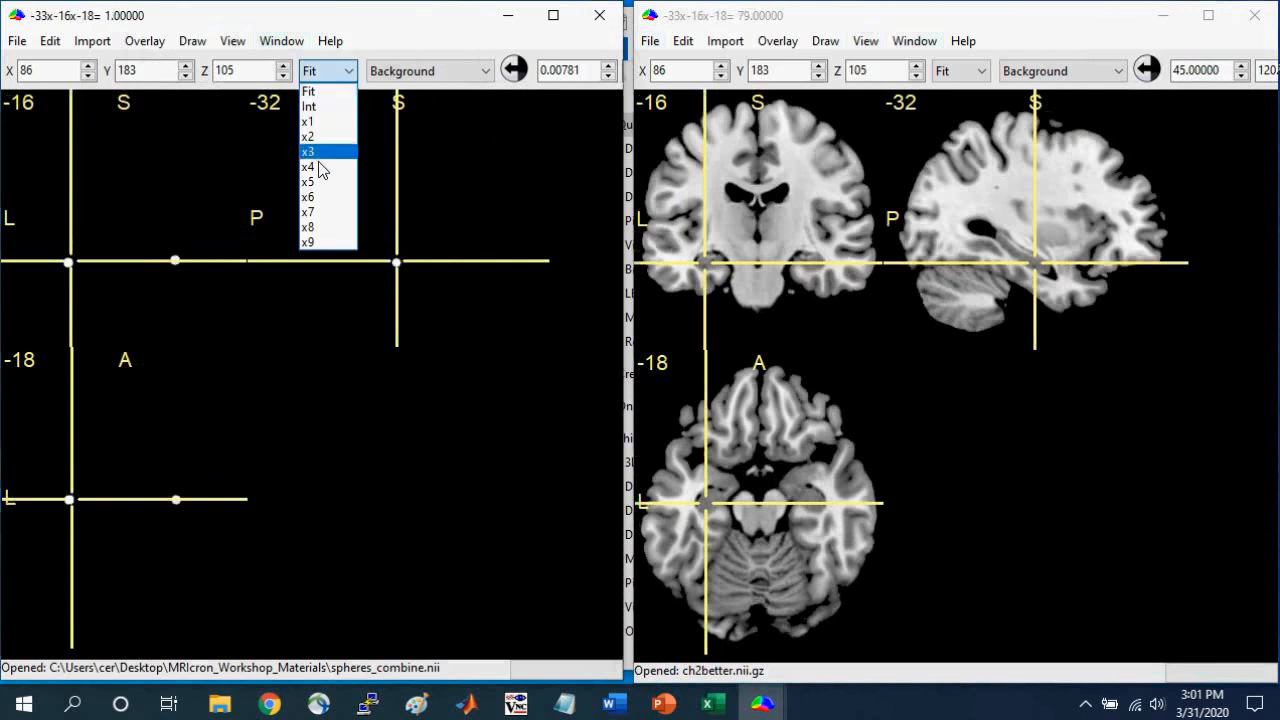
click(322, 168)
drag(622, 455, 786, 455)
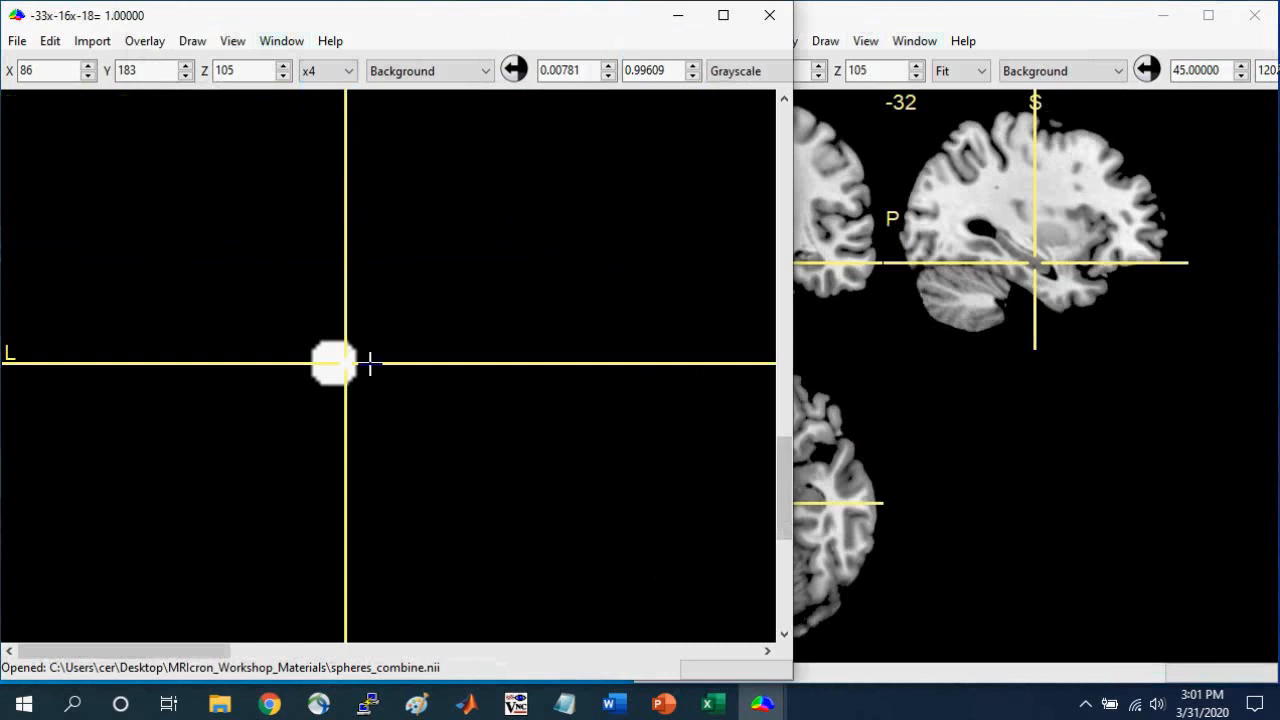
click(371, 362)
click(376, 362)
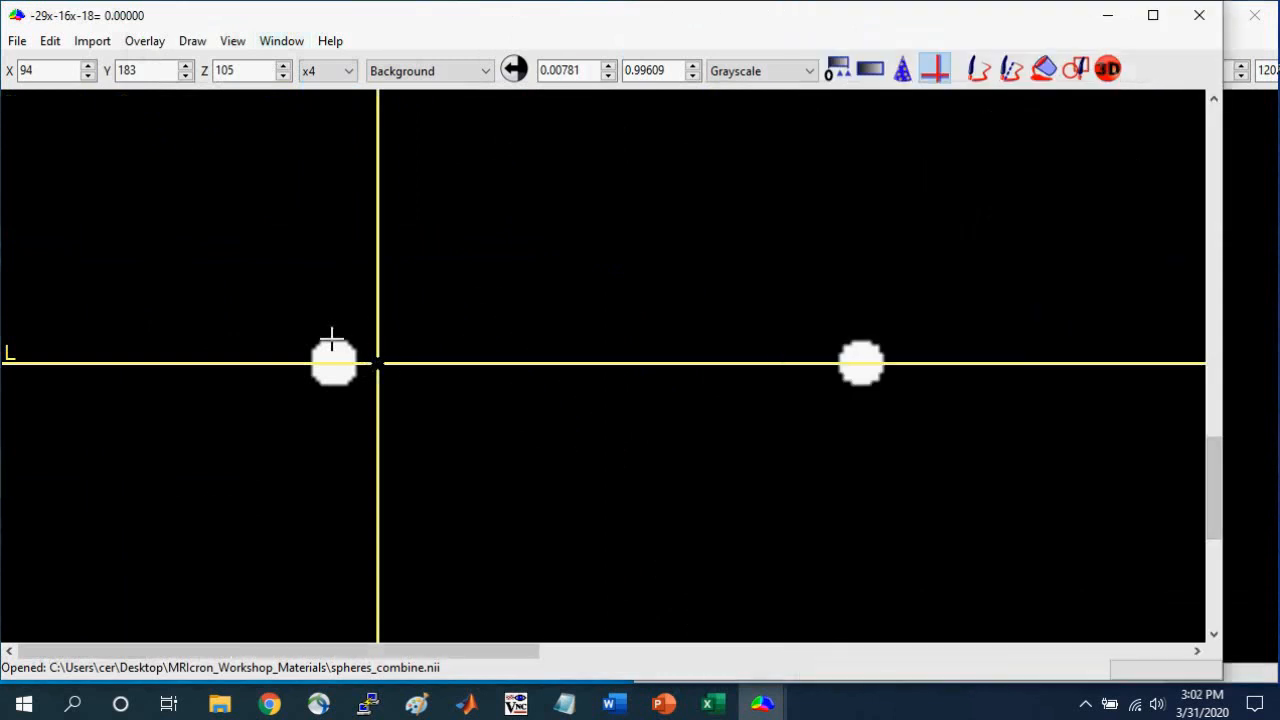
click(1104, 64)
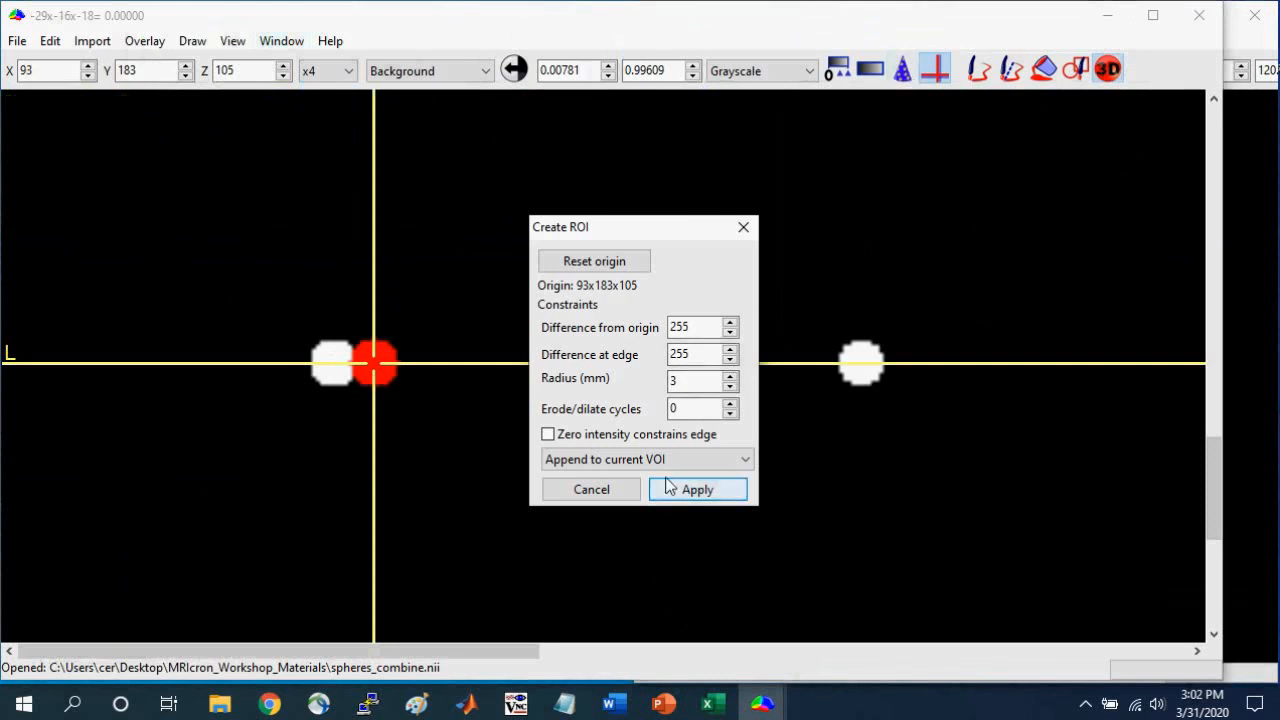
click(697, 490)
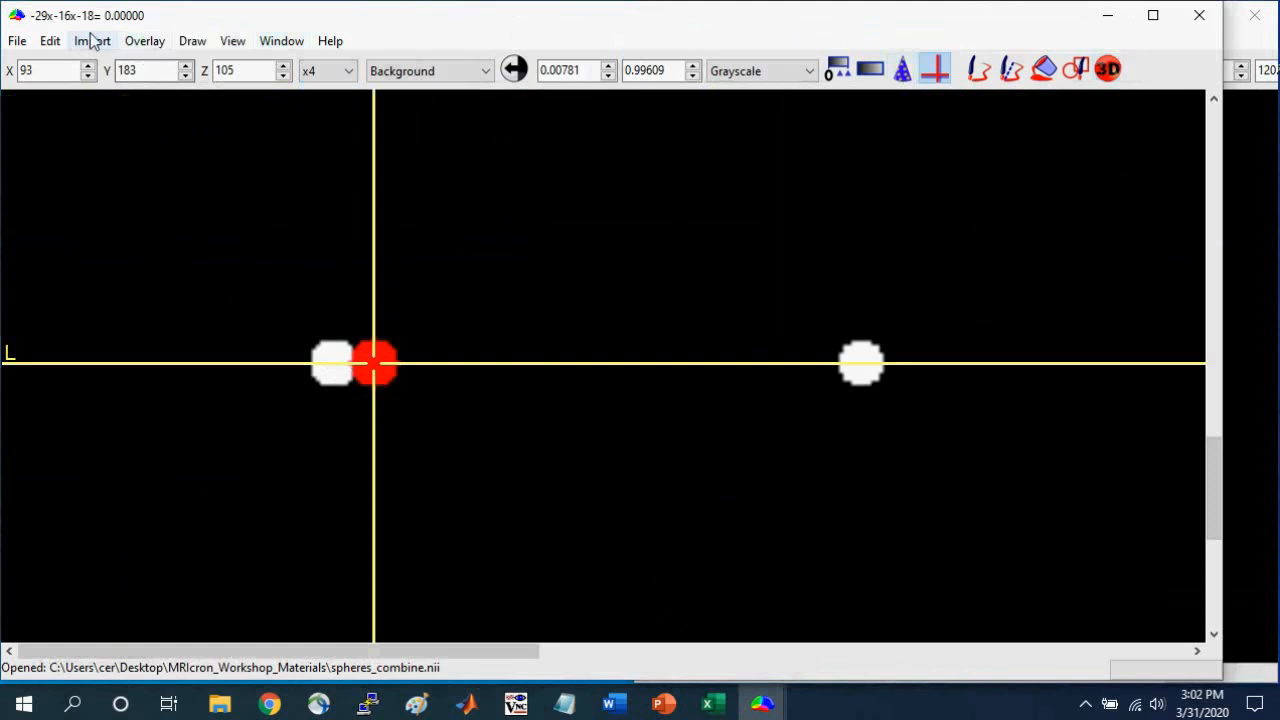
Delete the image regions covered by the adjacent sphere VOI, and close the VOI without saving the drawing.
click(142, 41)
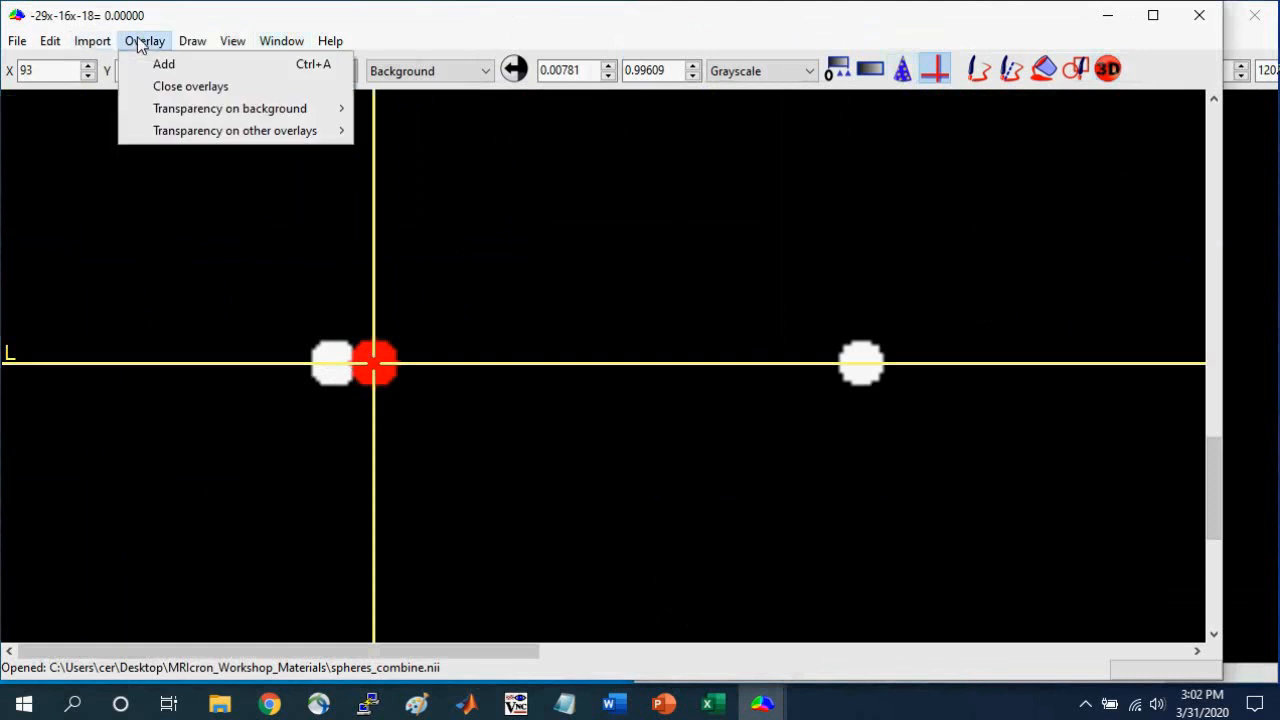
mouse_move(192, 41)
mouse_move(273, 220)
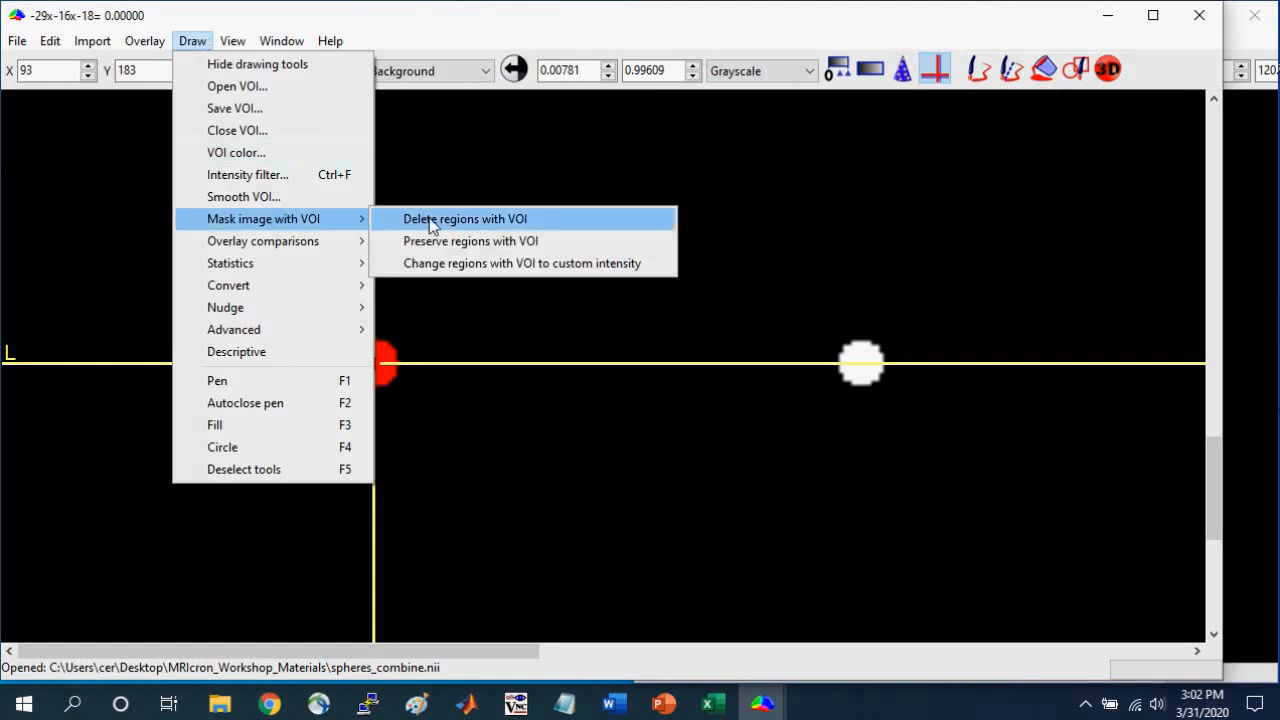
click(579, 220)
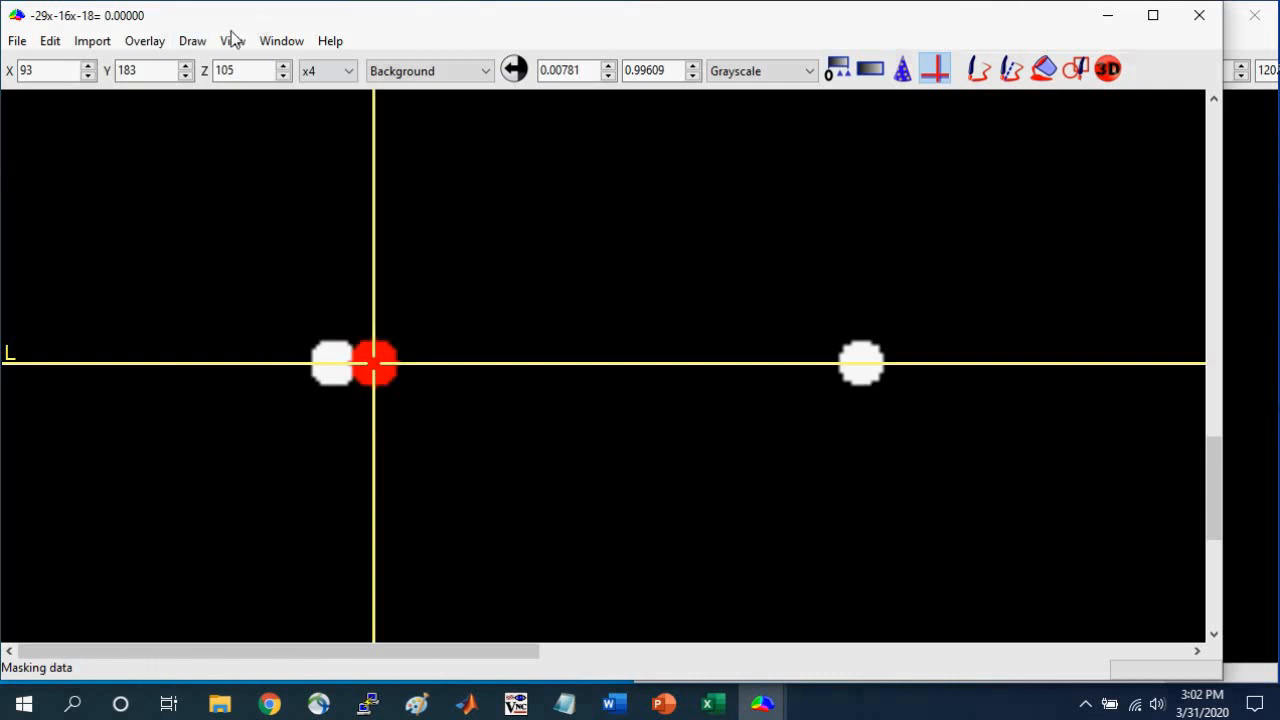
click(192, 41)
click(212, 131)
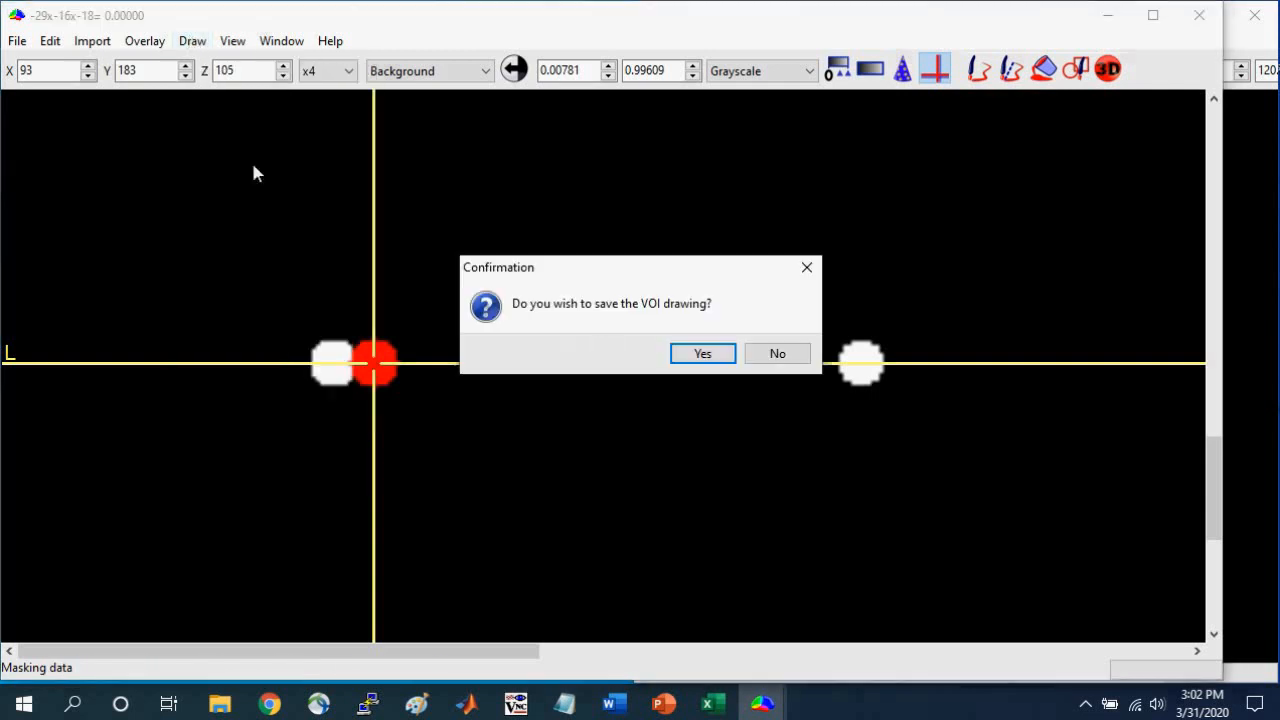
click(781, 355)
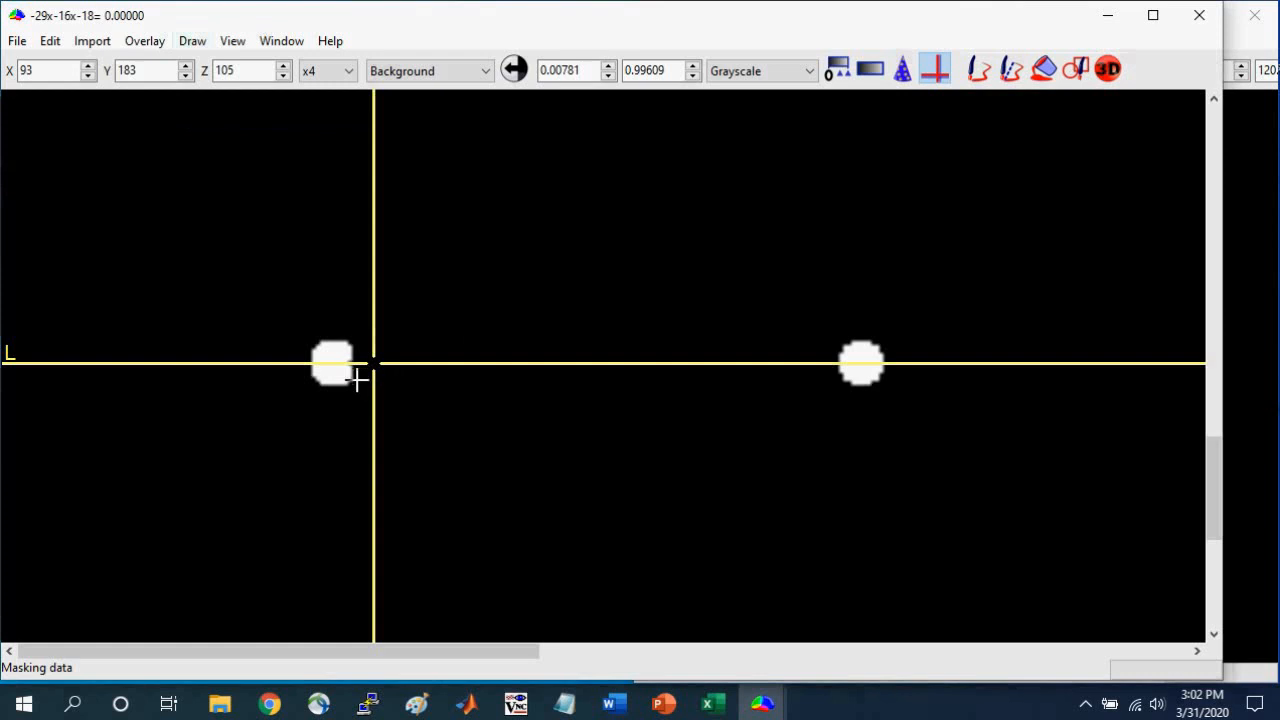
Append a 3 mm sphere at origin 89x183x105, partly overlapping the left medial temporal sphere, with both difference constraints at 255.
click(357, 378)
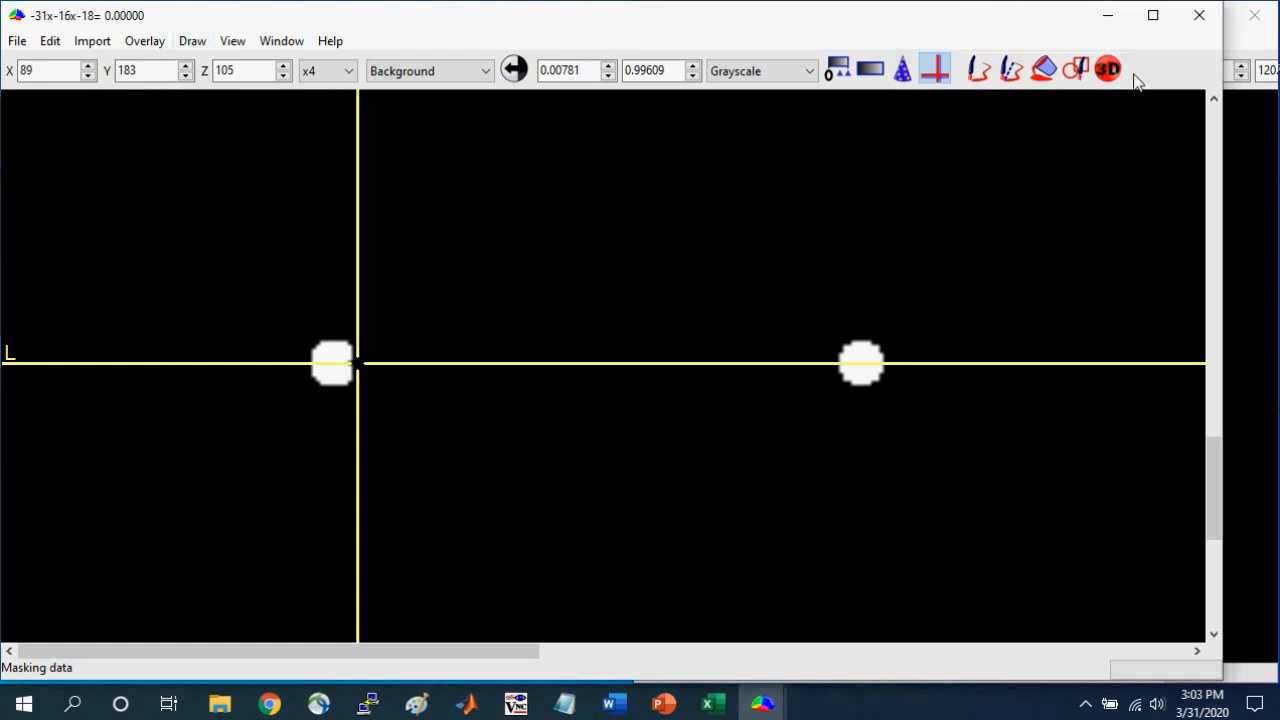
click(1107, 69)
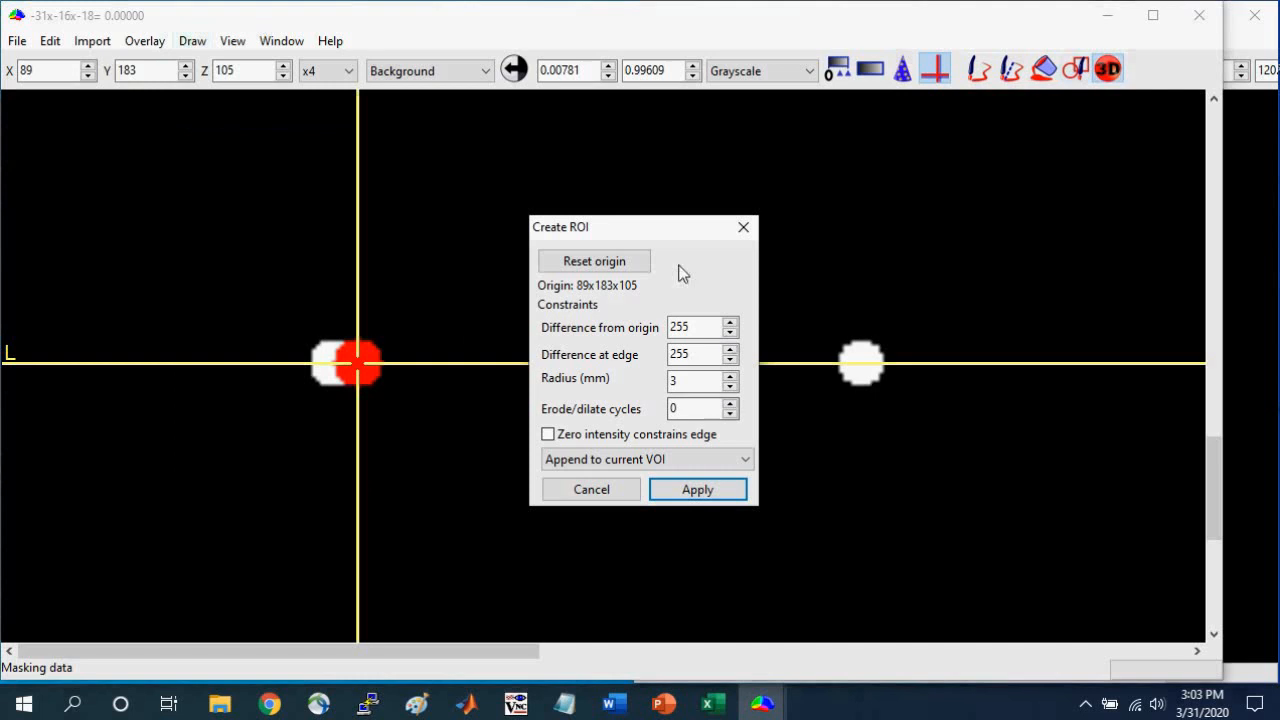
click(699, 489)
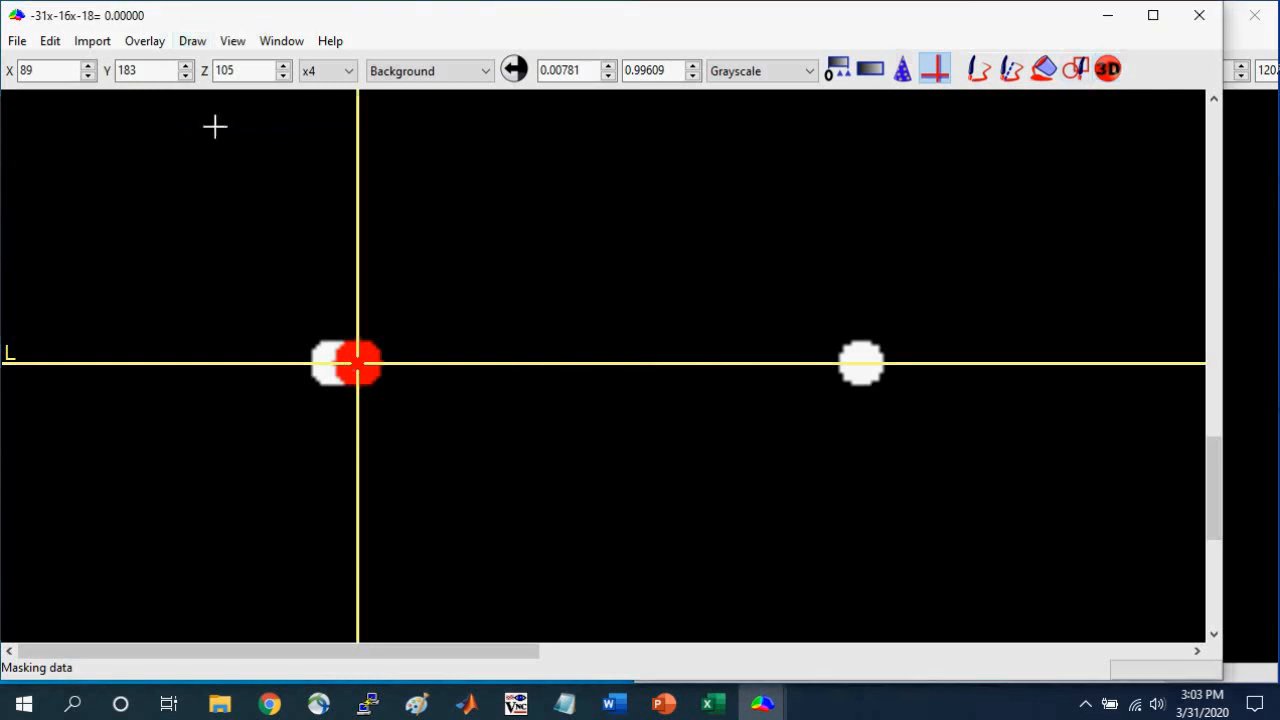
Mask the overlapping sphere VOI's region out of the left medial temporal sphere, and discard the VOI drawing.
click(192, 42)
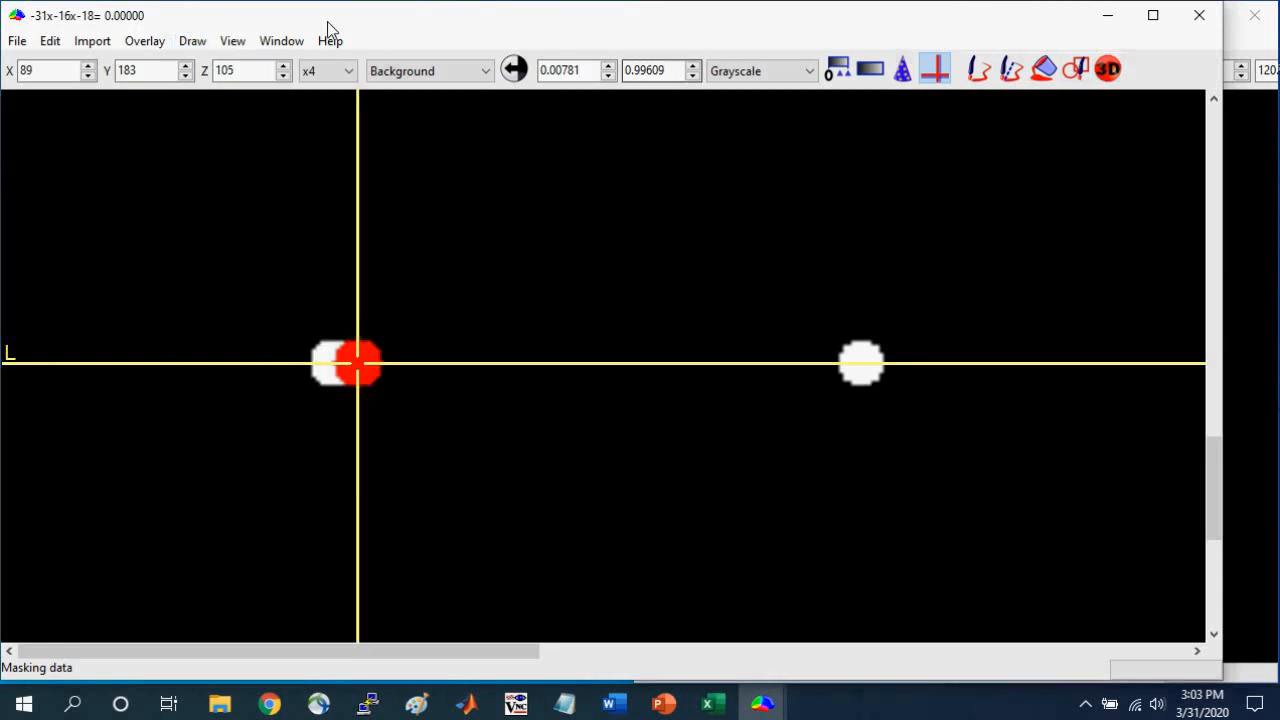
click(194, 42)
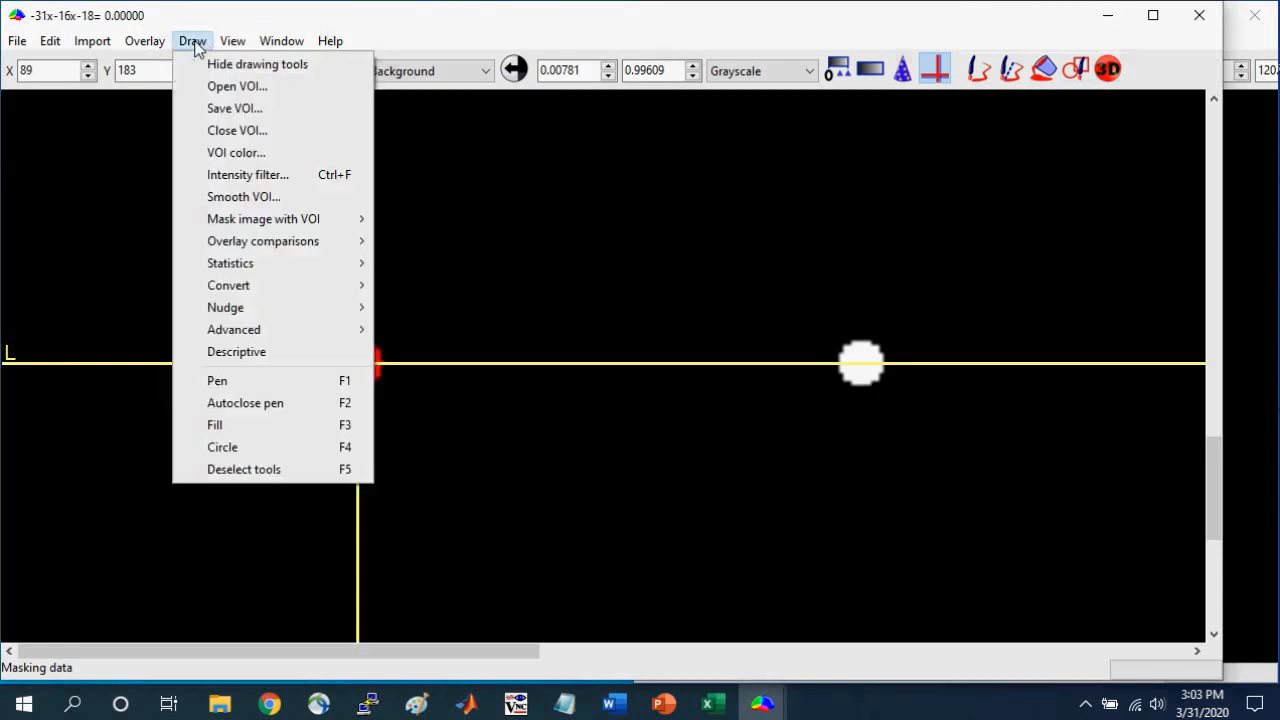
click(243, 129)
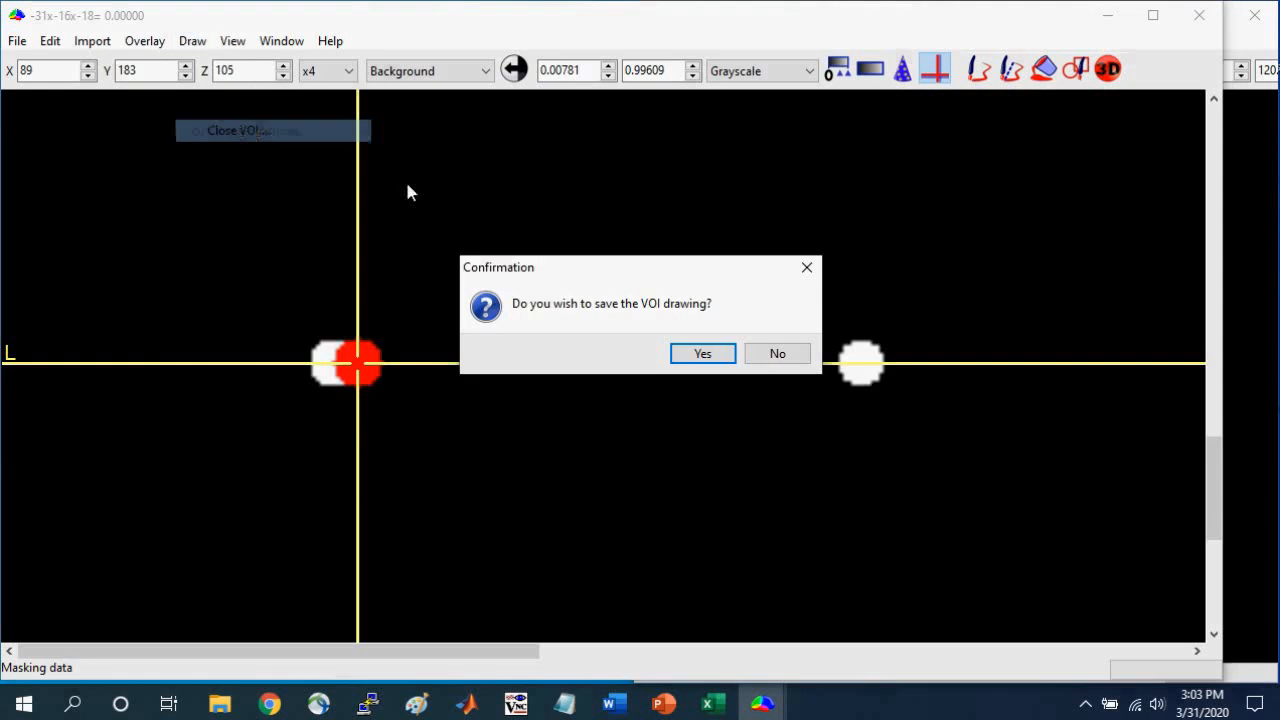
click(777, 354)
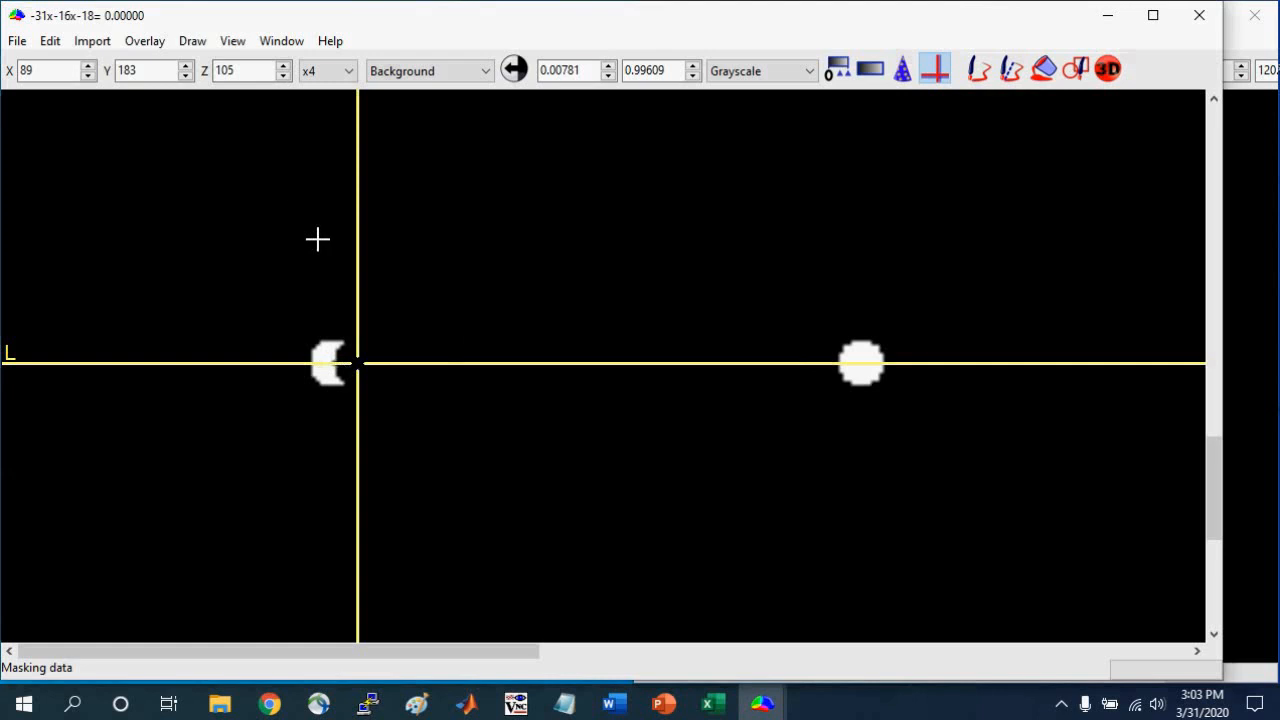
click(18, 44)
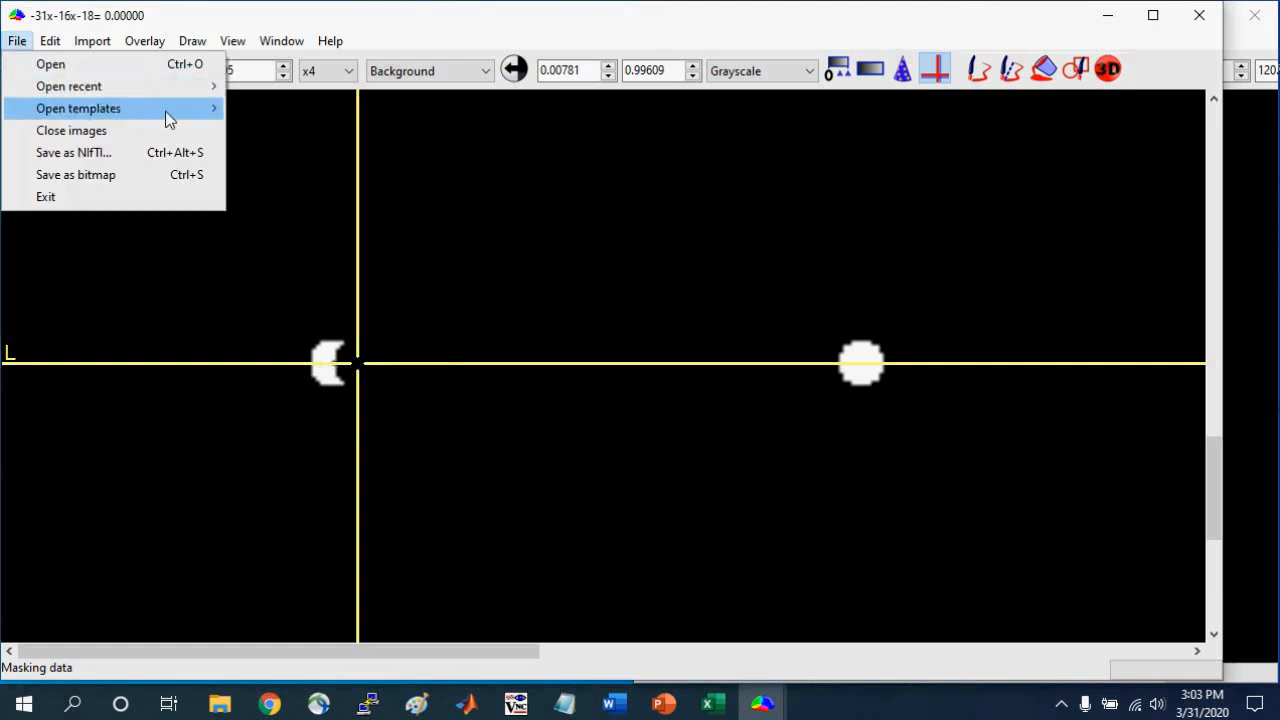
mouse_move(168, 118)
click(318, 217)
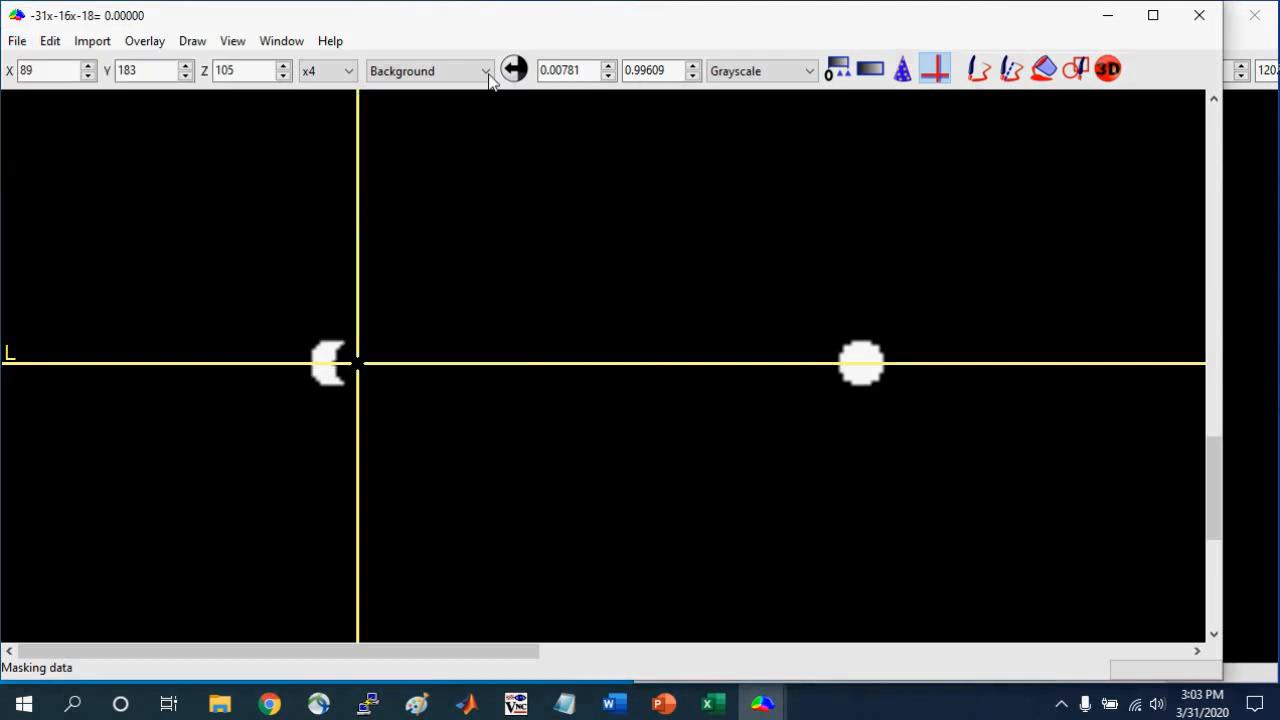
click(322, 72)
click(322, 89)
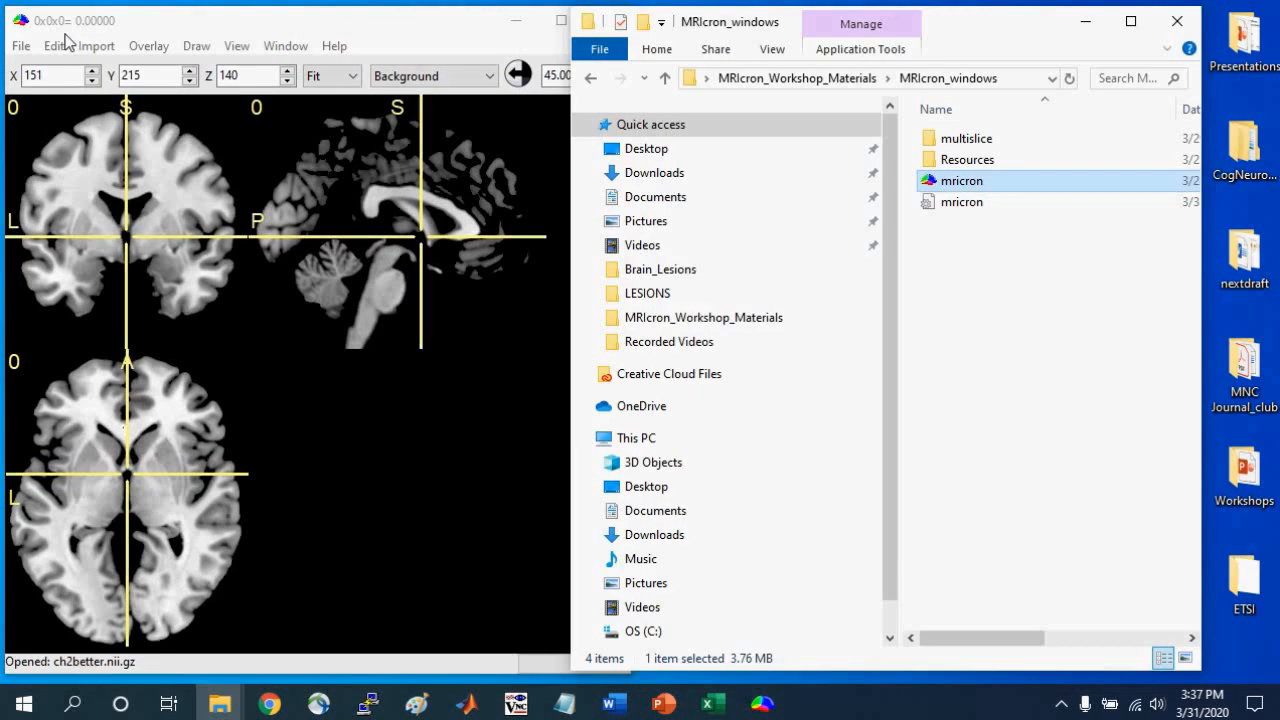
Bring the MRIcron window with the ch2better brain to the front and open the aal.nii.gz template in it.
click(216, 22)
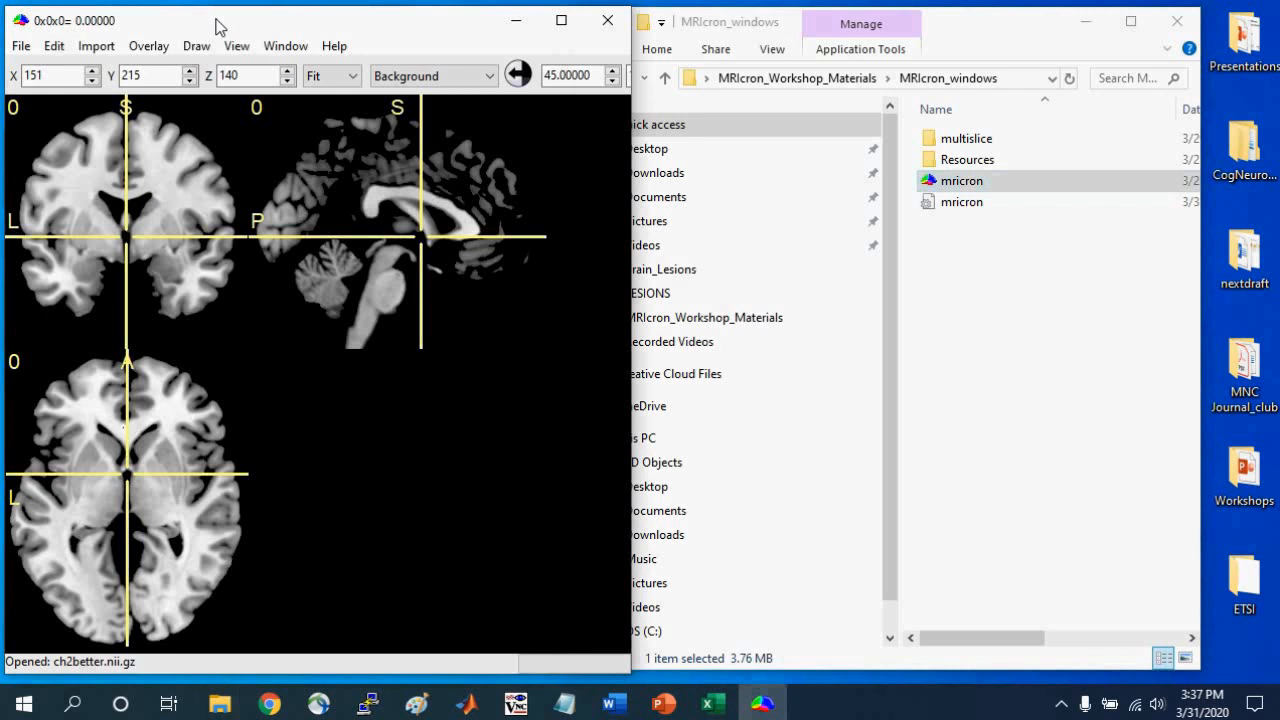
click(20, 50)
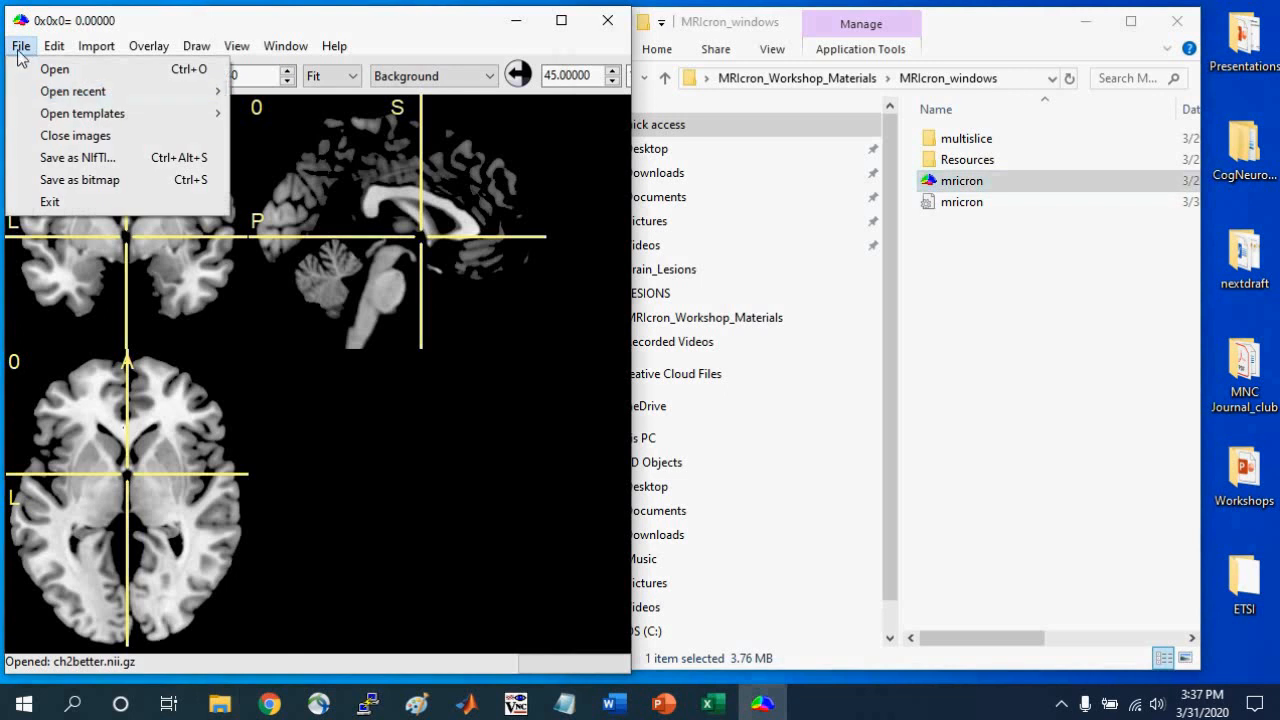
mouse_move(72, 113)
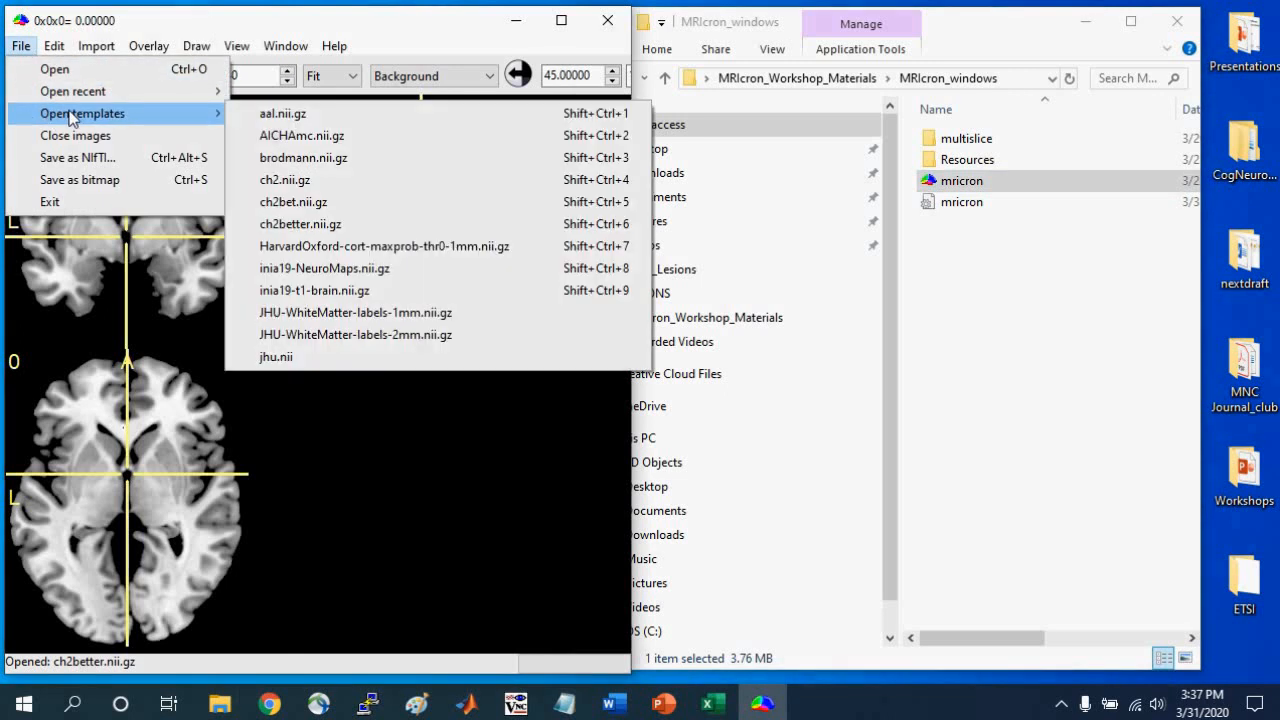
click(298, 117)
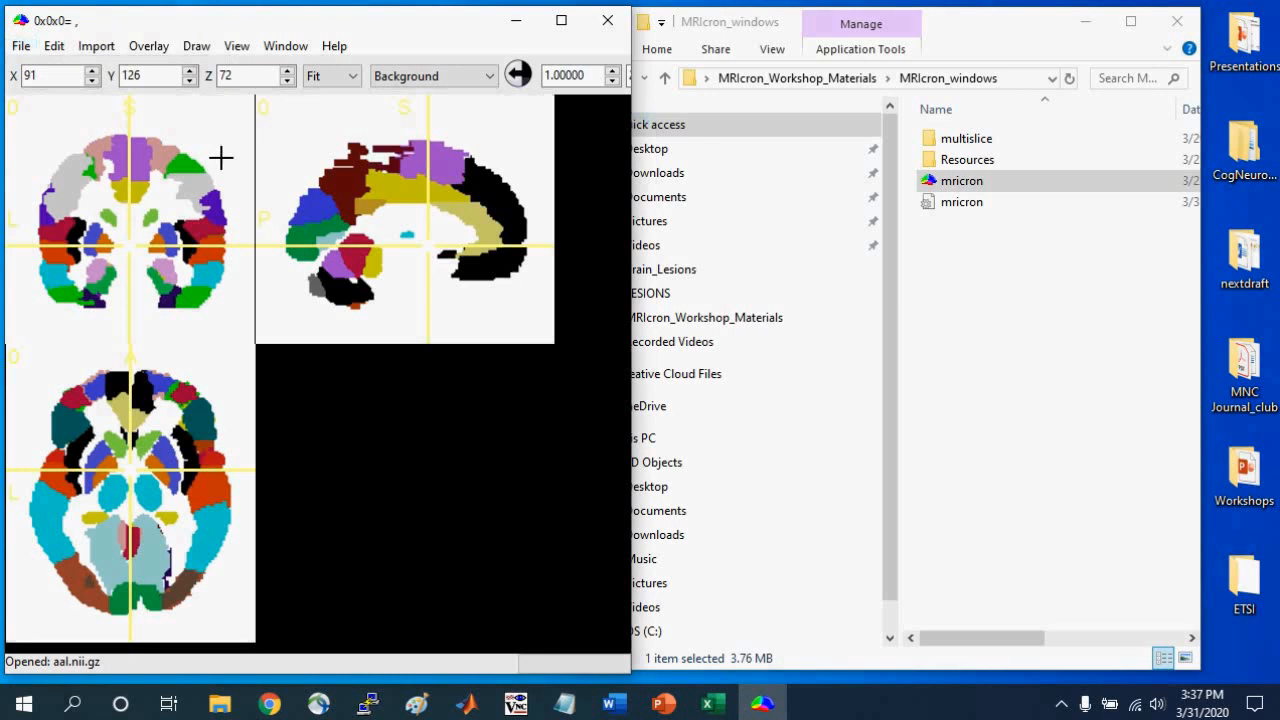
Locate the left fusiform region (Fusiform_L) in the atlas and place the crosshair in it at 52x68x60.
click(66, 292)
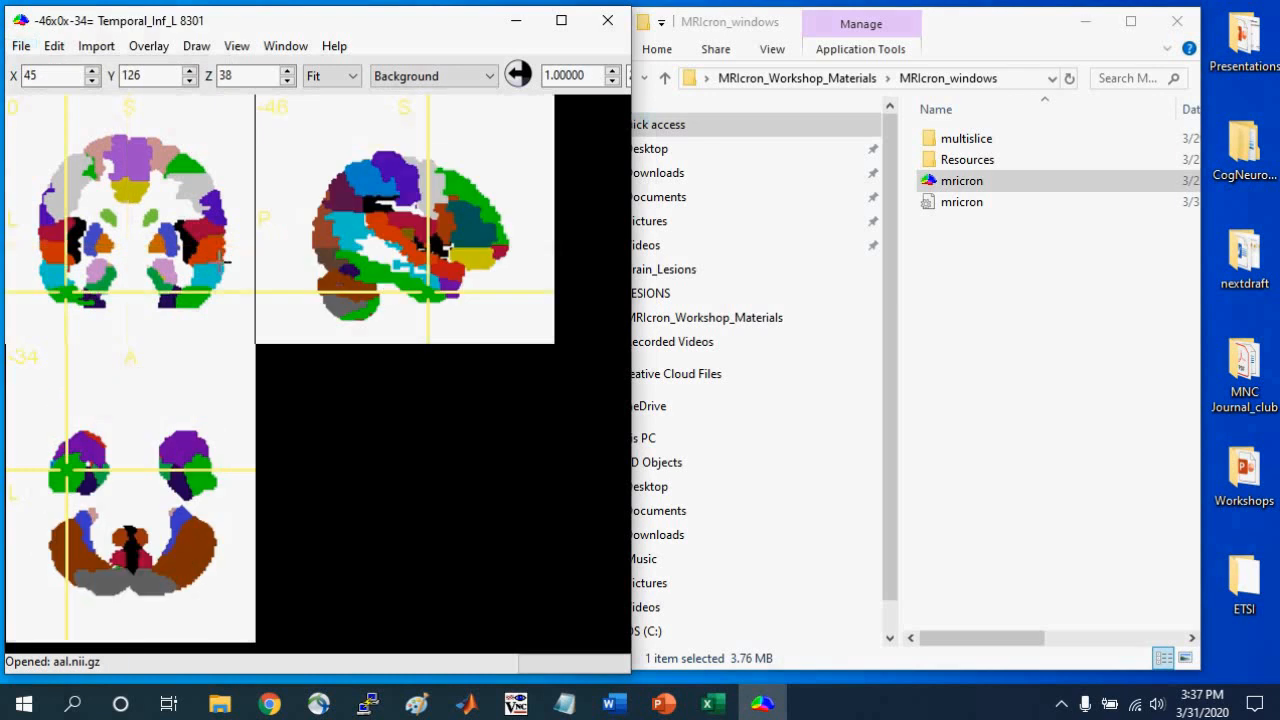
click(380, 270)
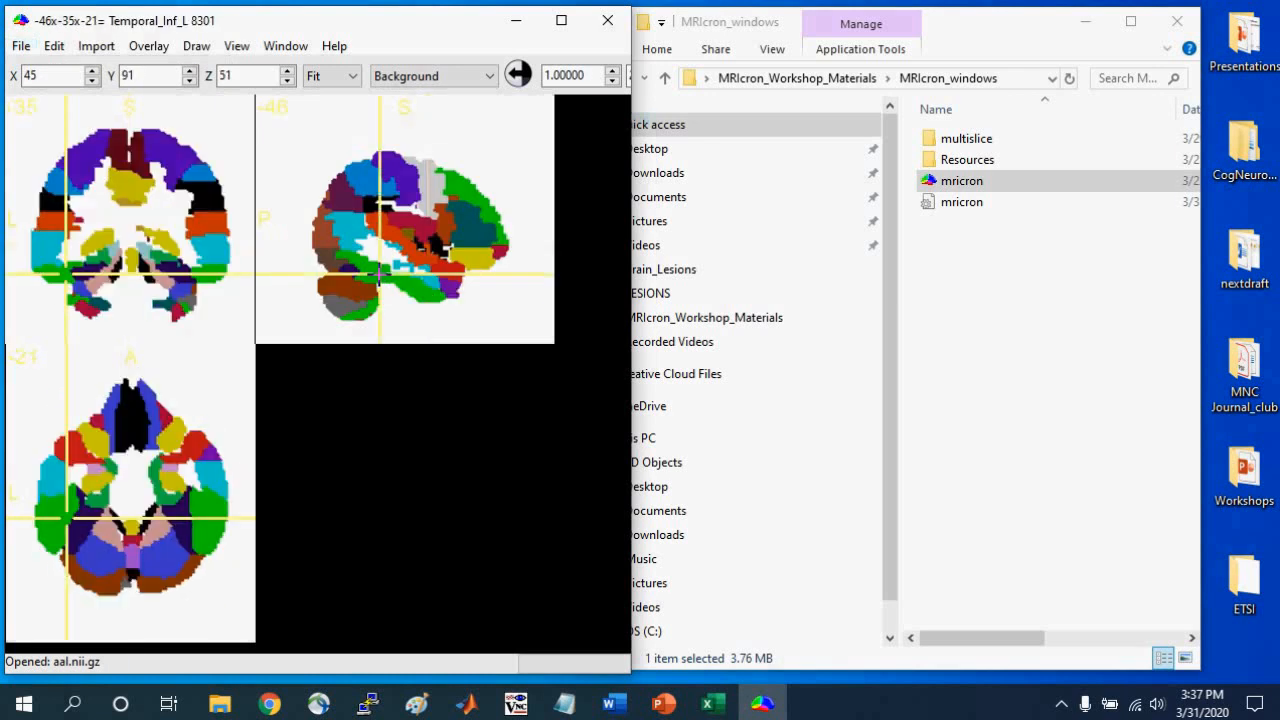
click(79, 530)
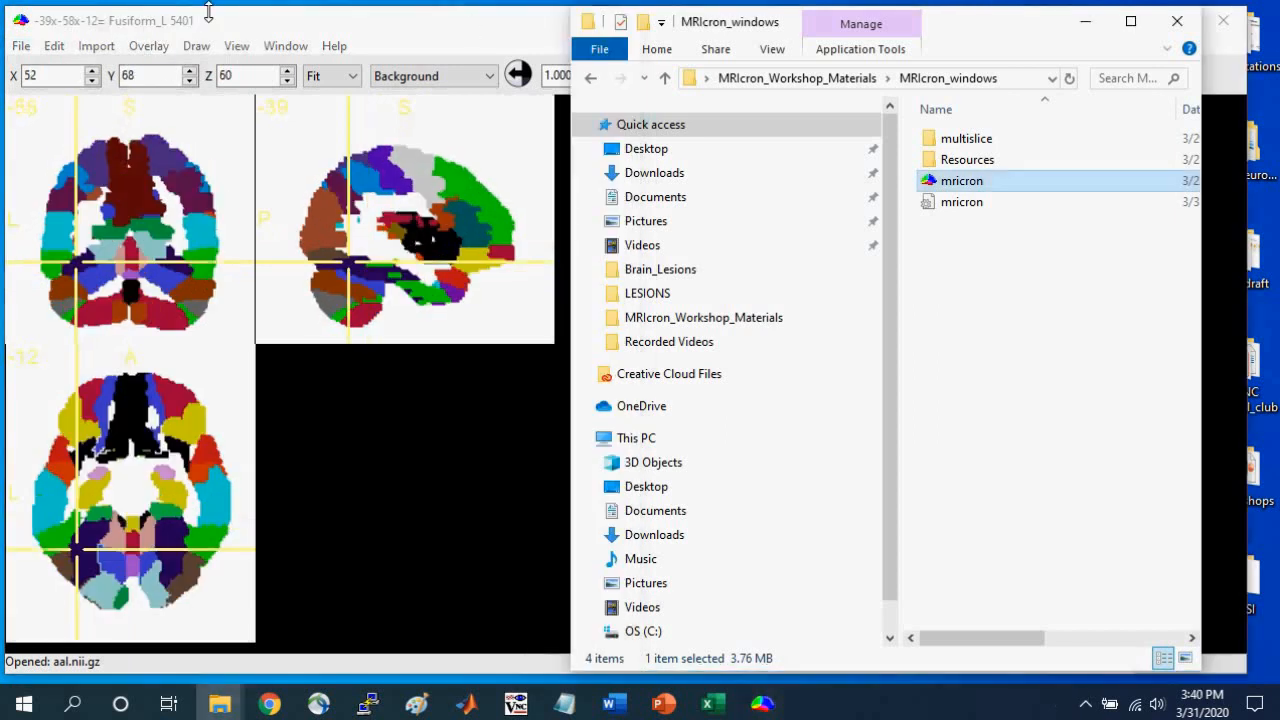
Append a 3D fill VOI of Fusiform_L with both difference constraints at 1, radius 94 mm, 0 erode/dilate cycles and zero intensity constraining the edge.
click(472, 28)
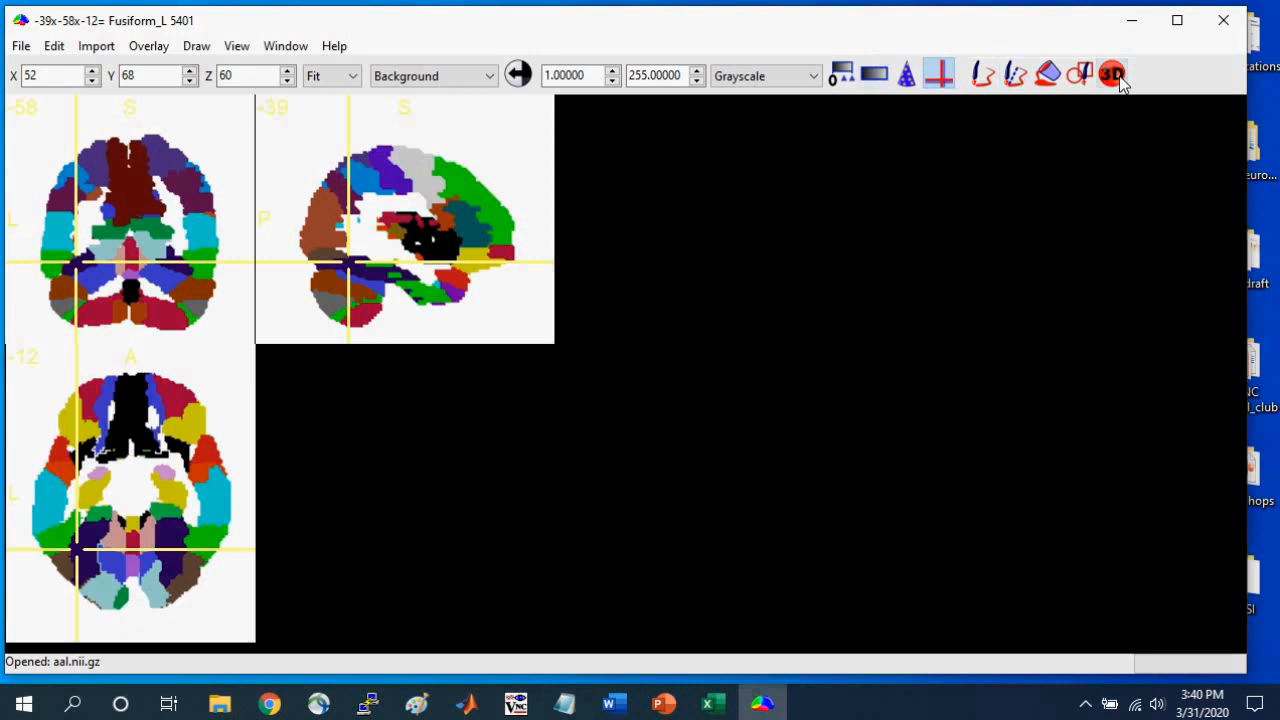
click(1113, 75)
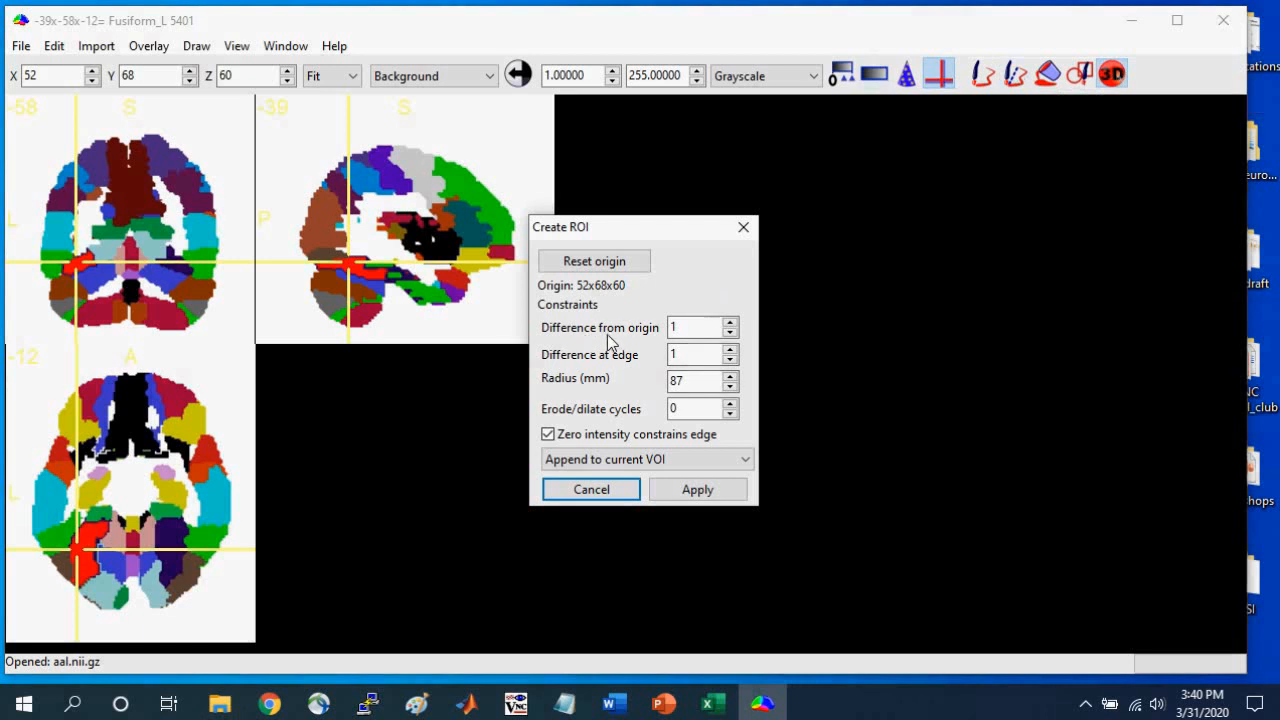
click(686, 355)
click(729, 376)
click(729, 376)
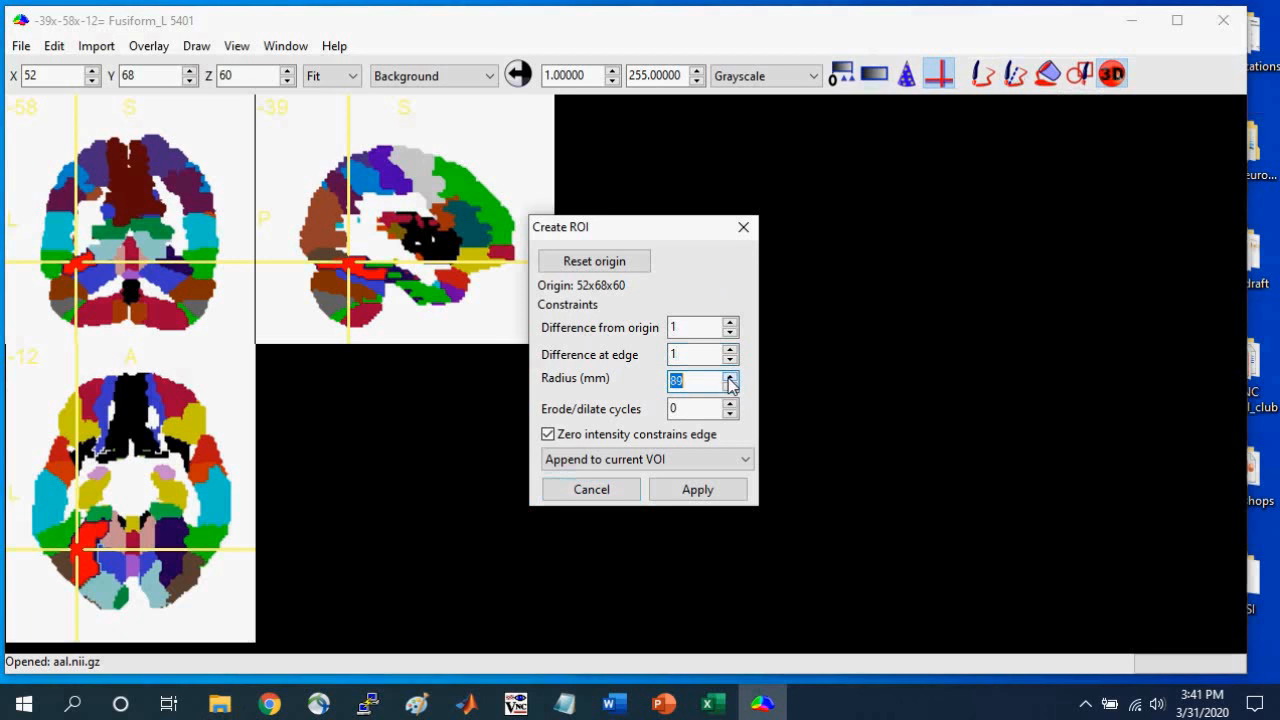
click(729, 378)
click(729, 378)
click(729, 378)
click(548, 434)
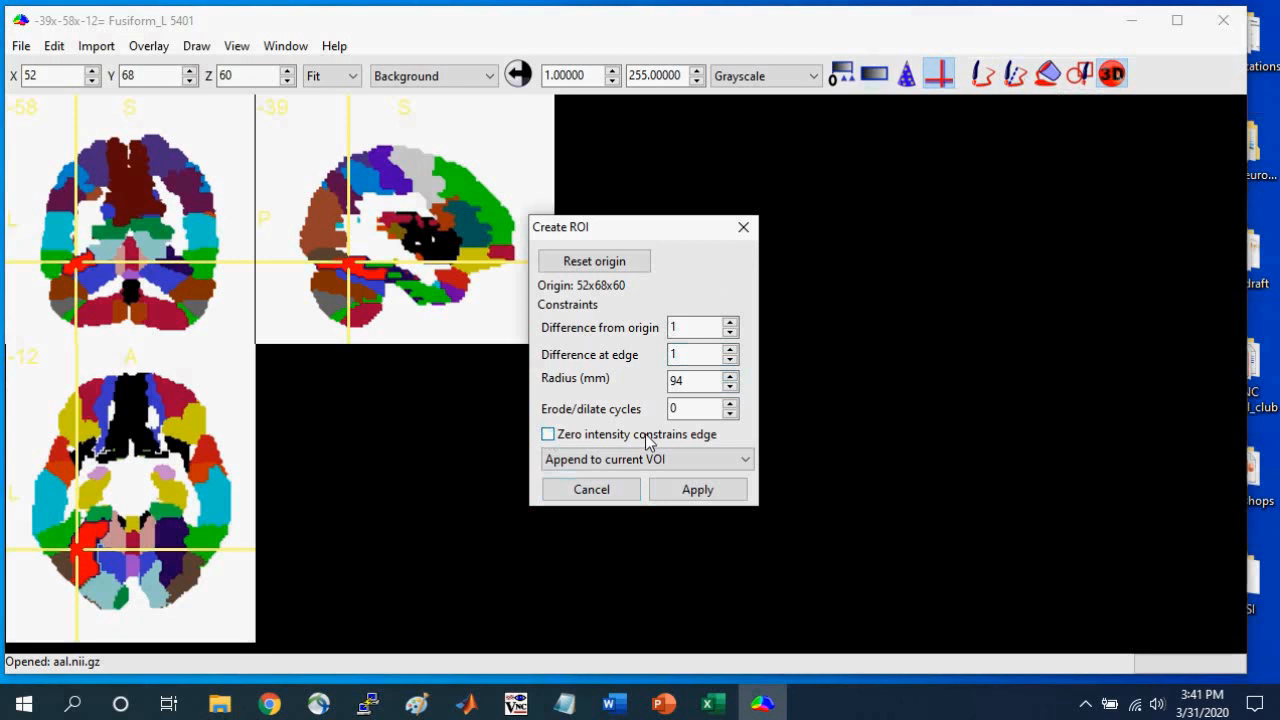
click(548, 435)
click(709, 494)
Examine how fully the VOI covers the left fusiform region across the coronal, axial and sagittal slices.
drag(80, 264, 87, 265)
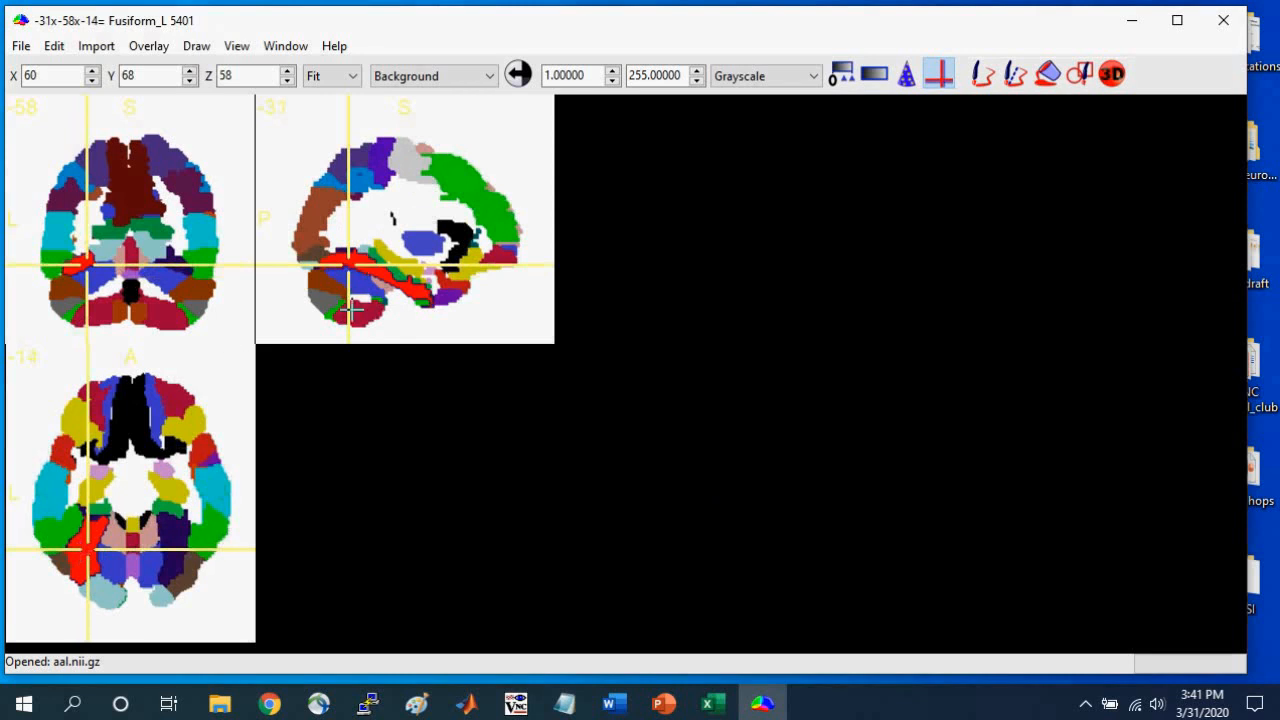
click(90, 533)
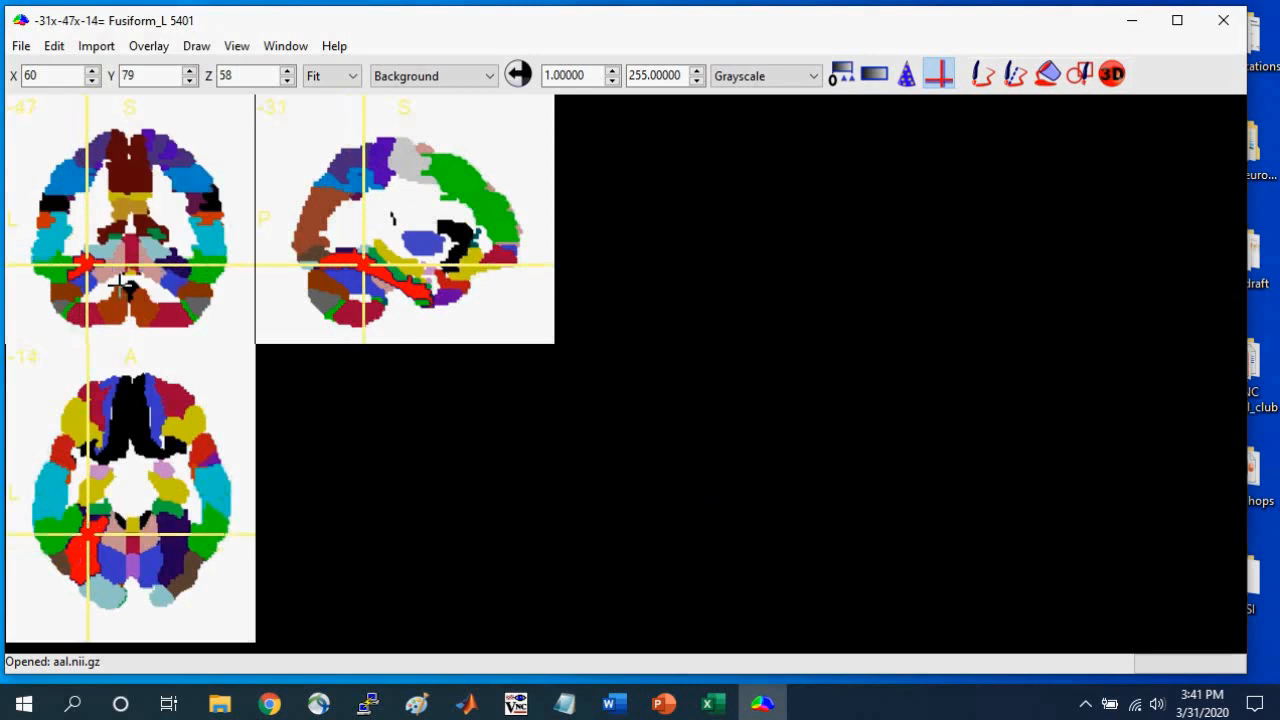
click(347, 249)
click(341, 247)
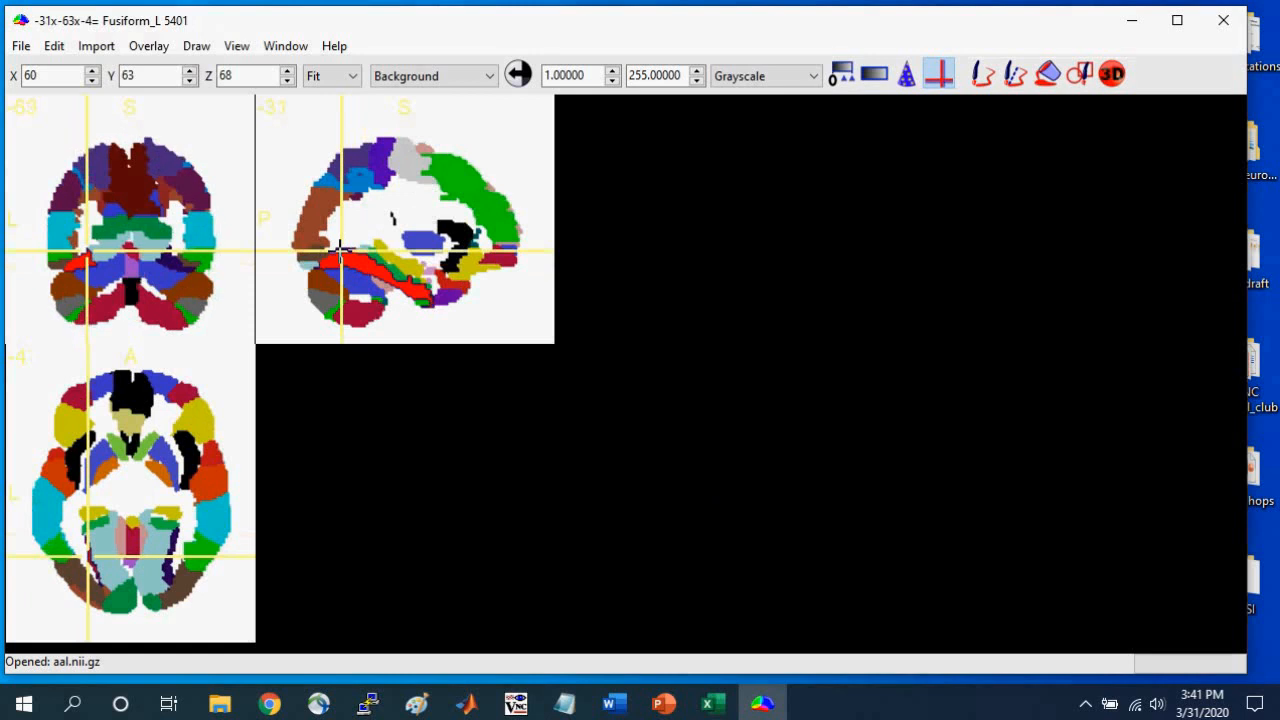
drag(341, 247, 347, 252)
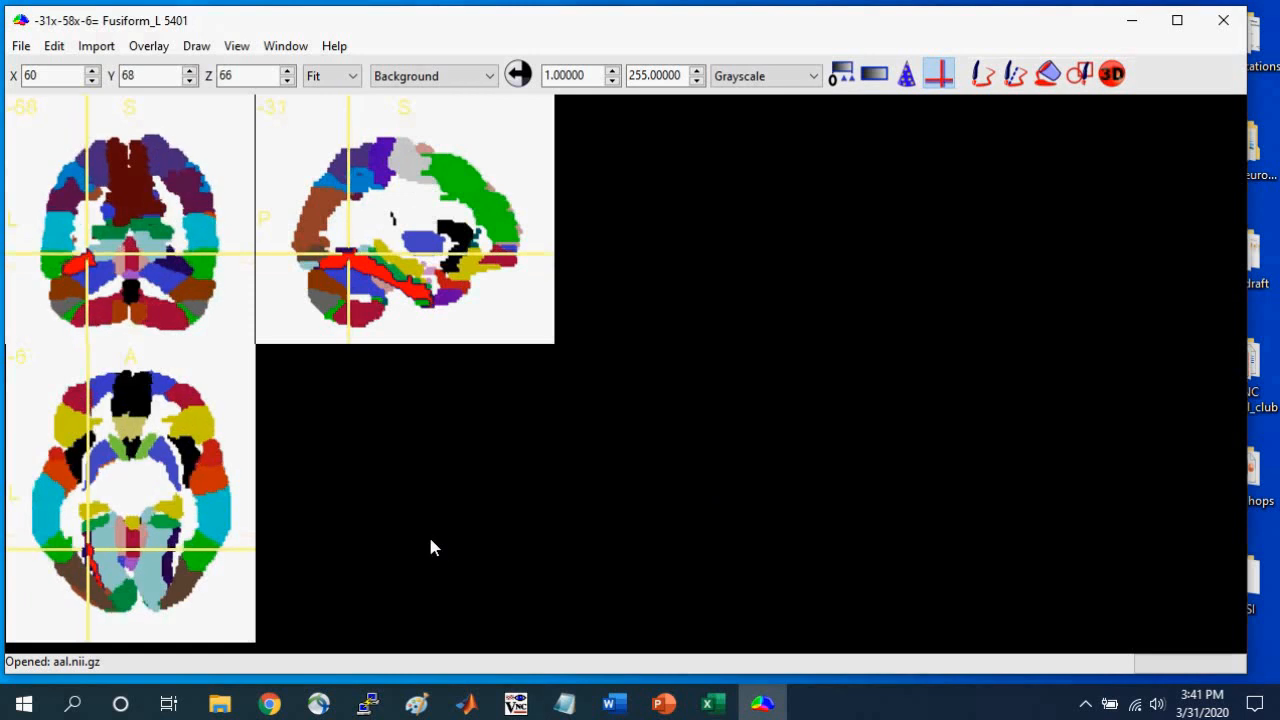
Check the MRIcron_Workshop_Materials folder in File Explorer for saved VOI files, and return to MRIcron with the crosshair in the left fusiform VOI.
click(228, 705)
click(381, 652)
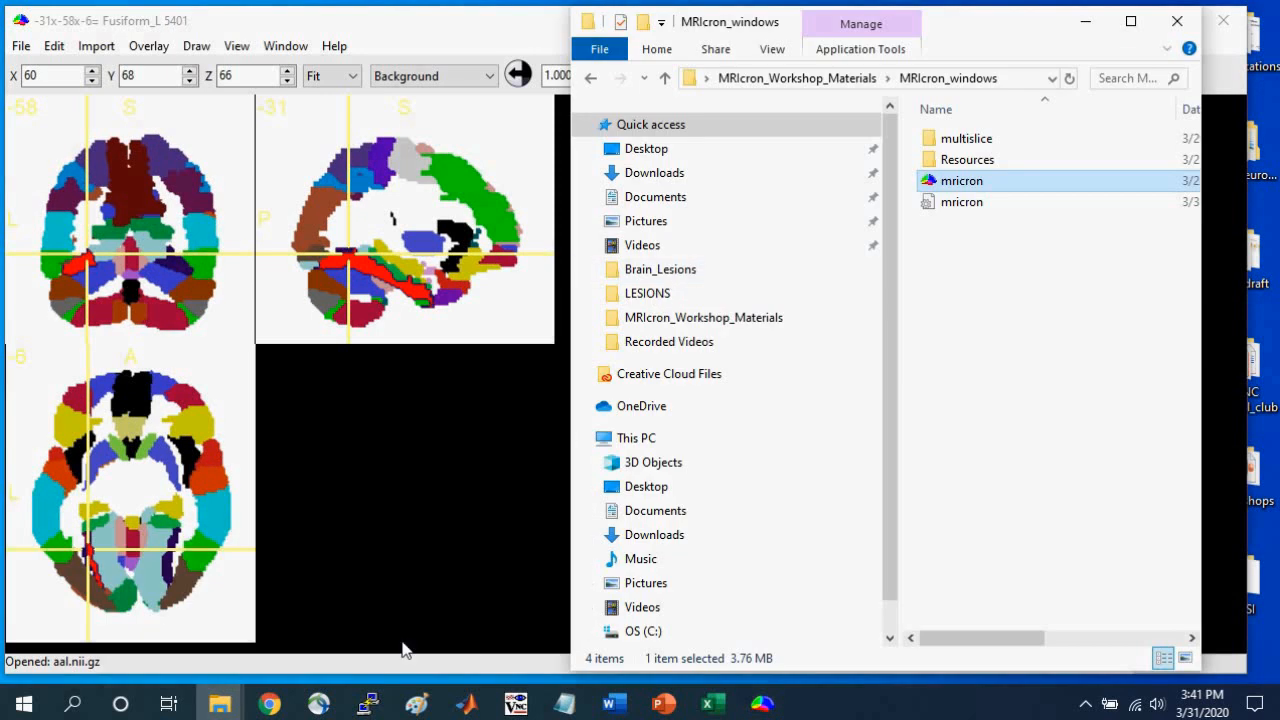
key(alt+Up)
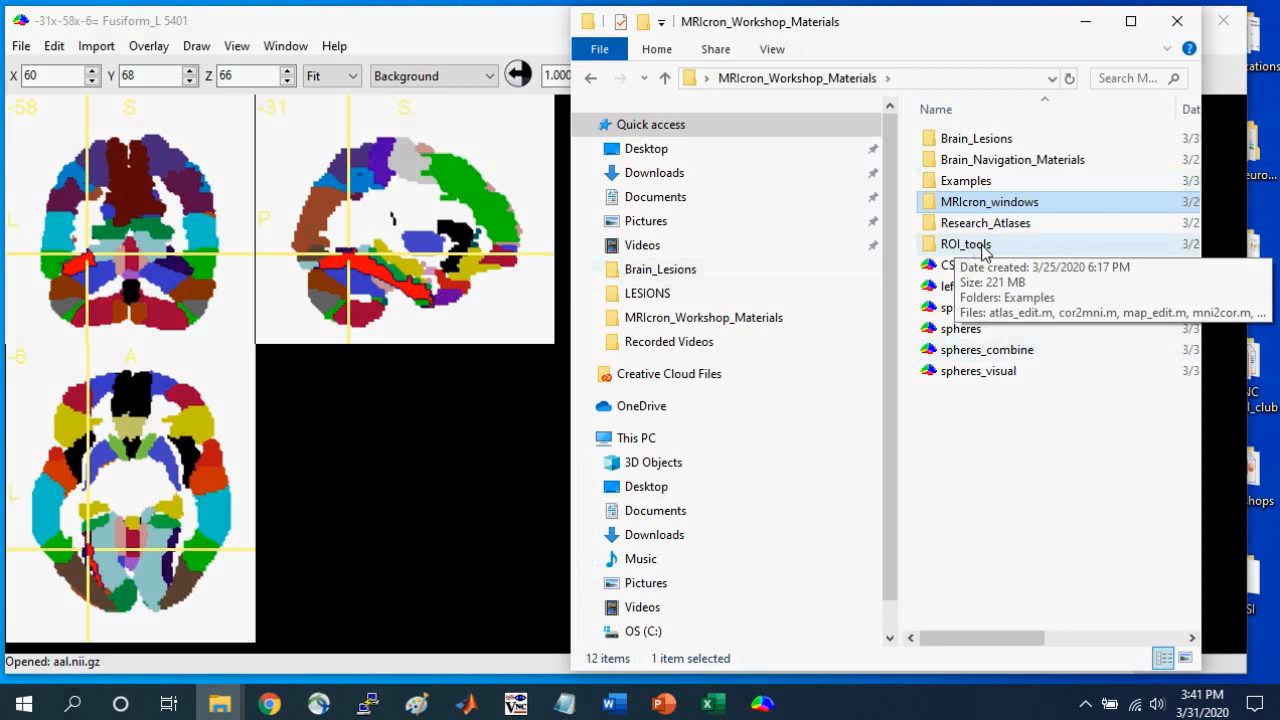
click(1082, 21)
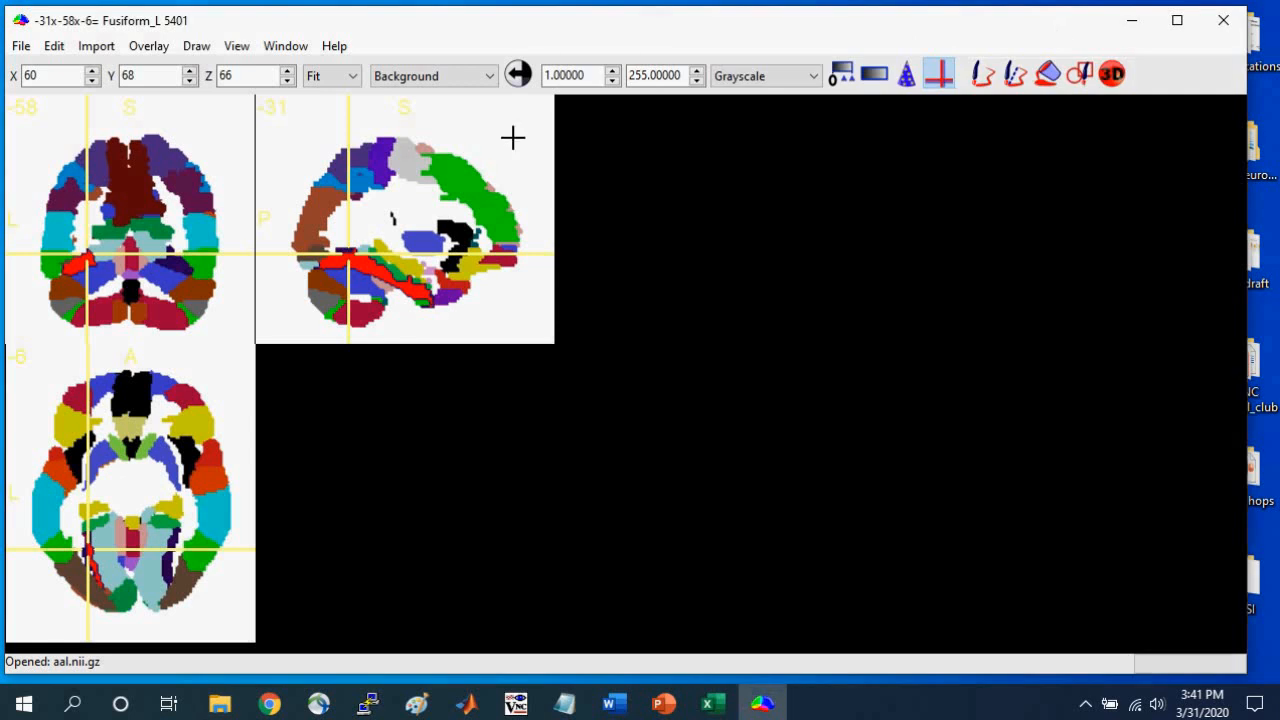
click(368, 262)
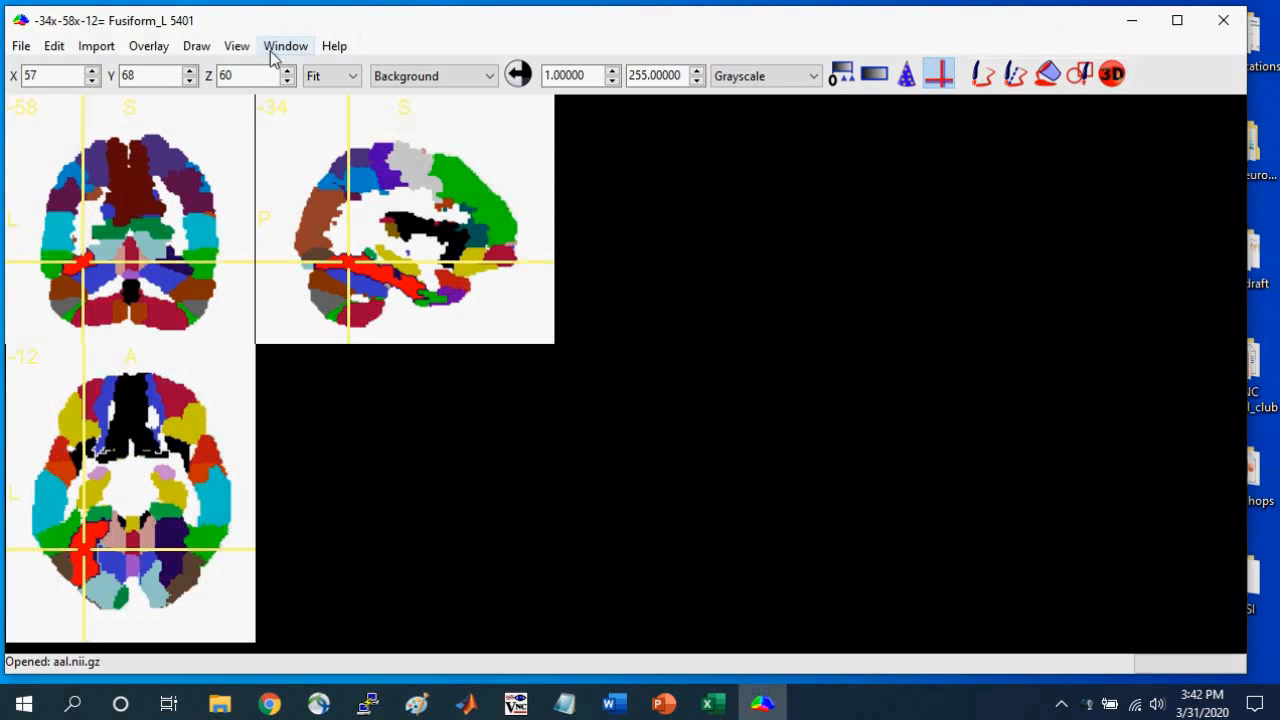
Smooth the left fusiform VOI with 3 mm FWHM and a threshold of 0.2, adjusting sides in the Z-plane only.
click(197, 46)
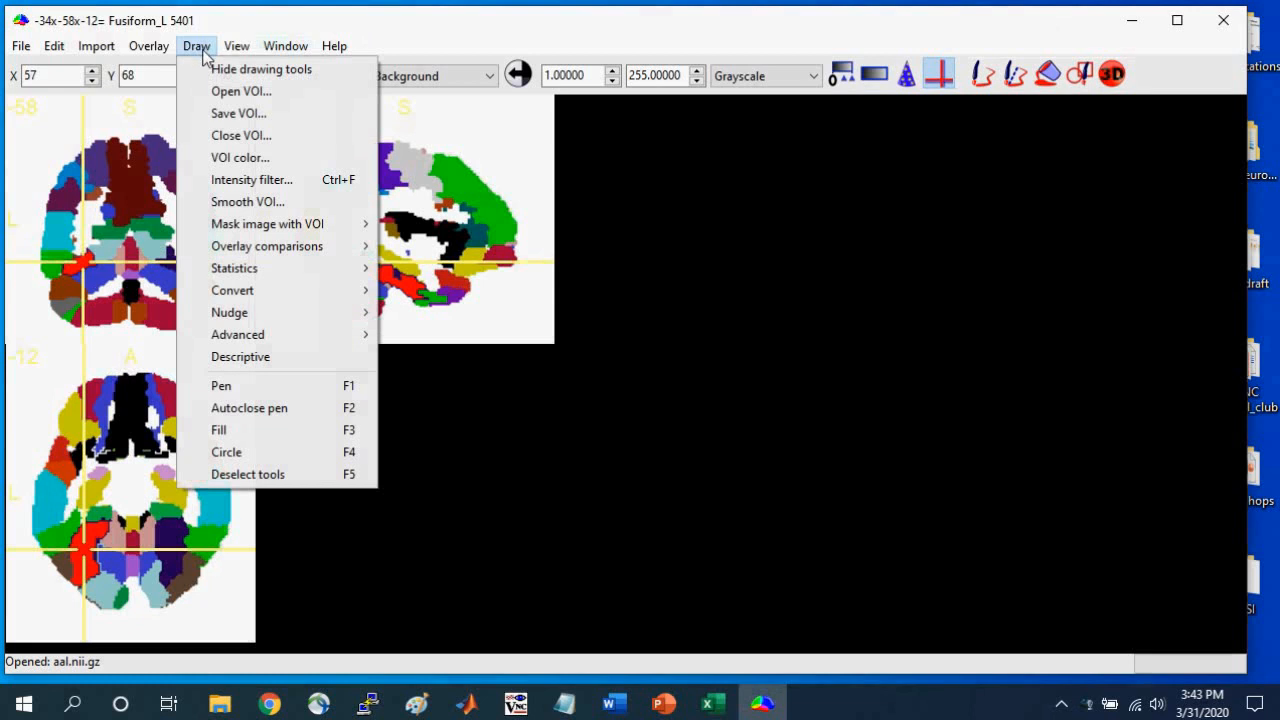
click(244, 204)
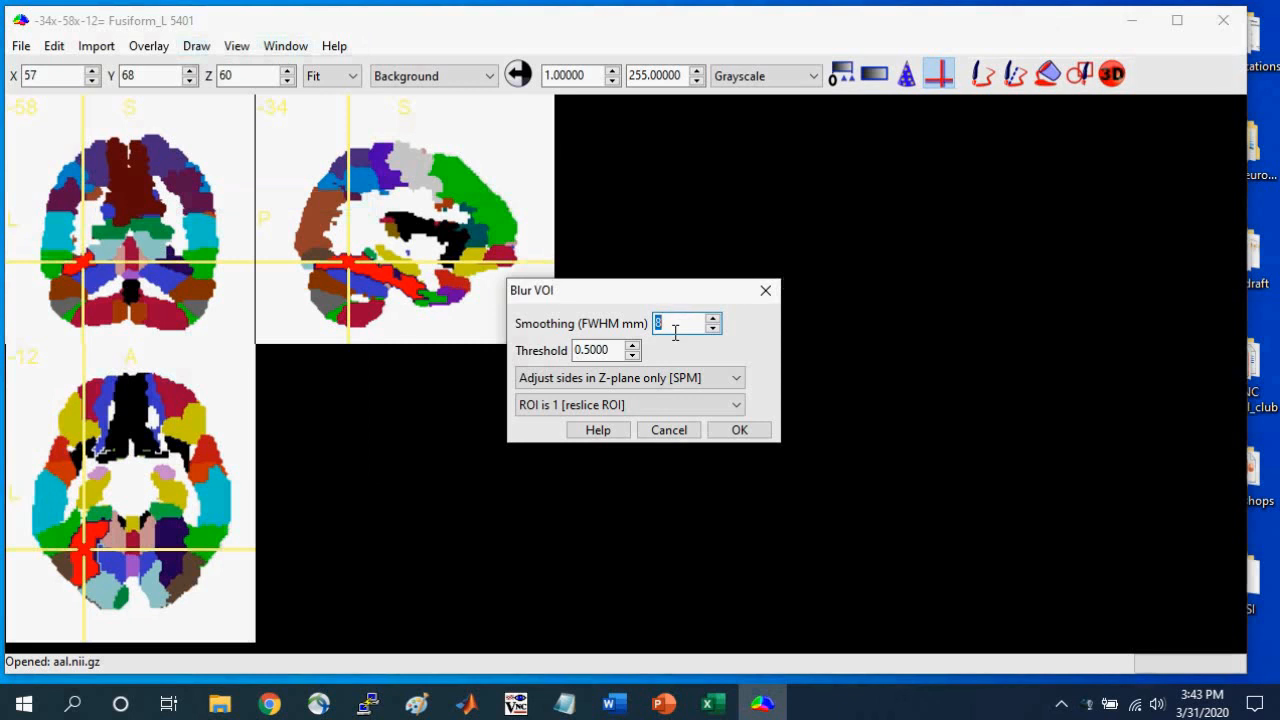
click(586, 350)
drag(586, 350, 614, 350)
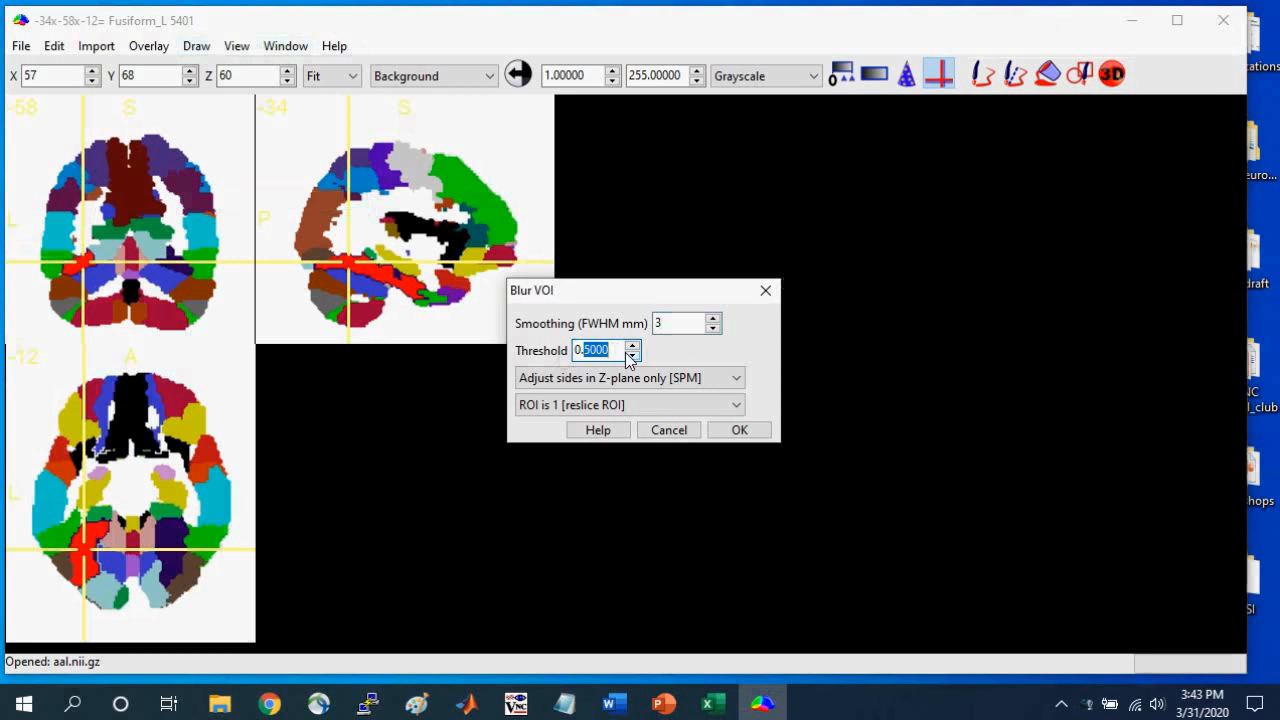
text(2)
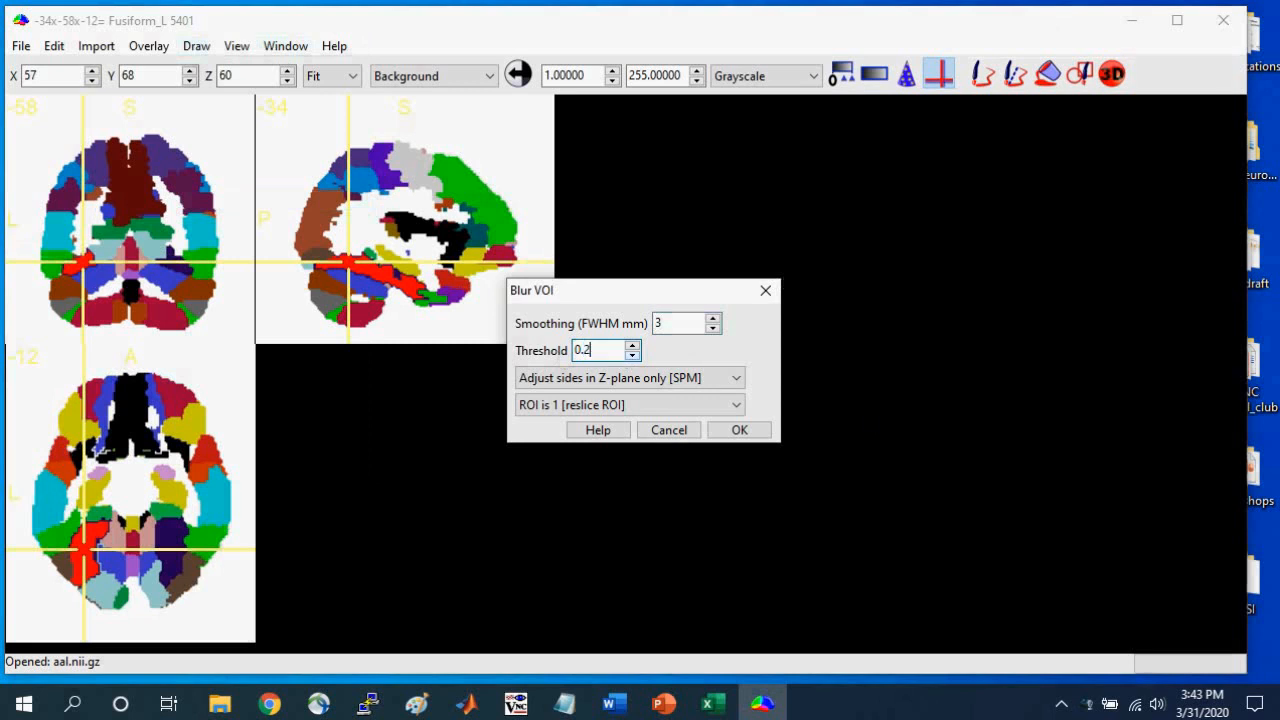
click(740, 432)
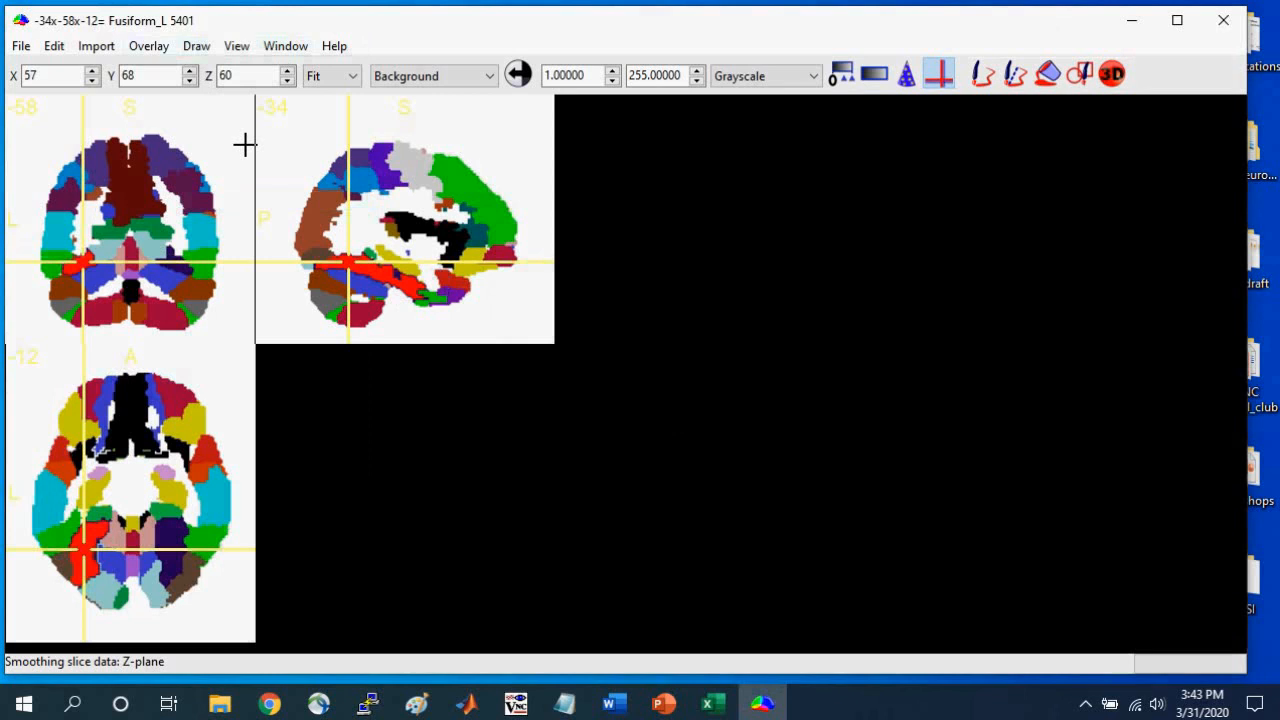
Smooth the left fusiform VOI again with 3 mm FWHM, raising the threshold to 0.8.
click(156, 50)
mouse_move(196, 46)
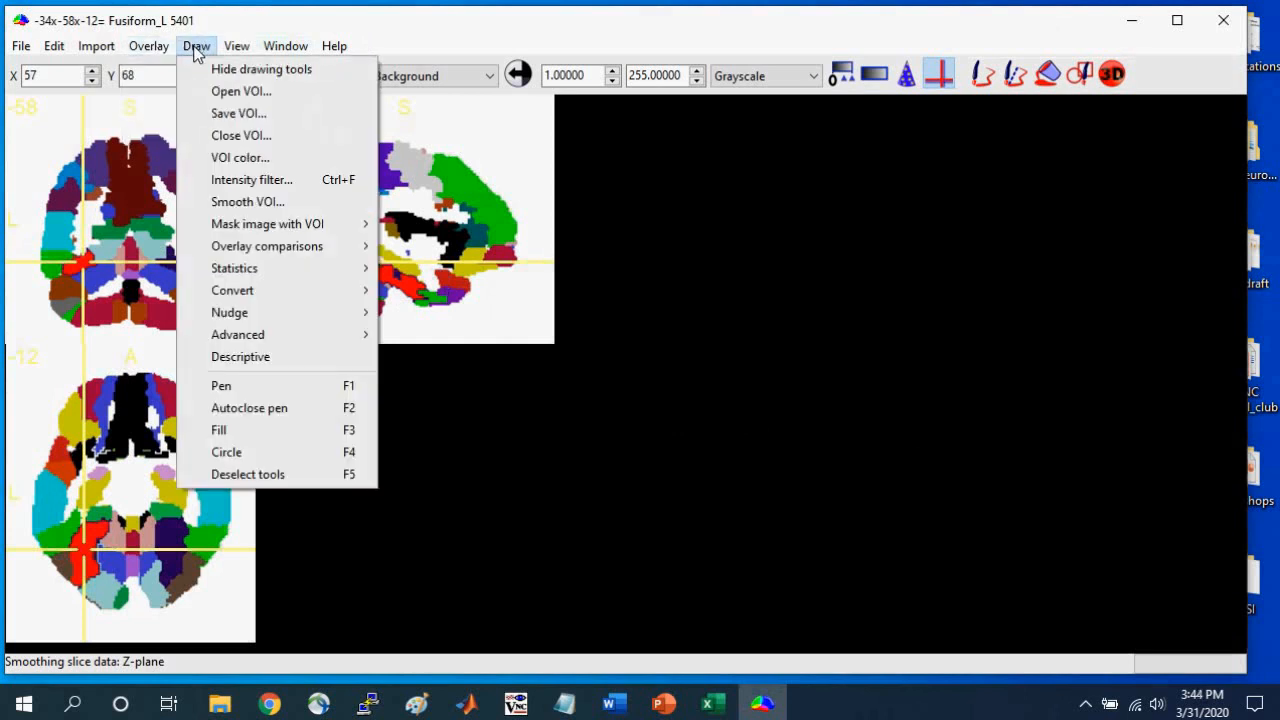
click(220, 205)
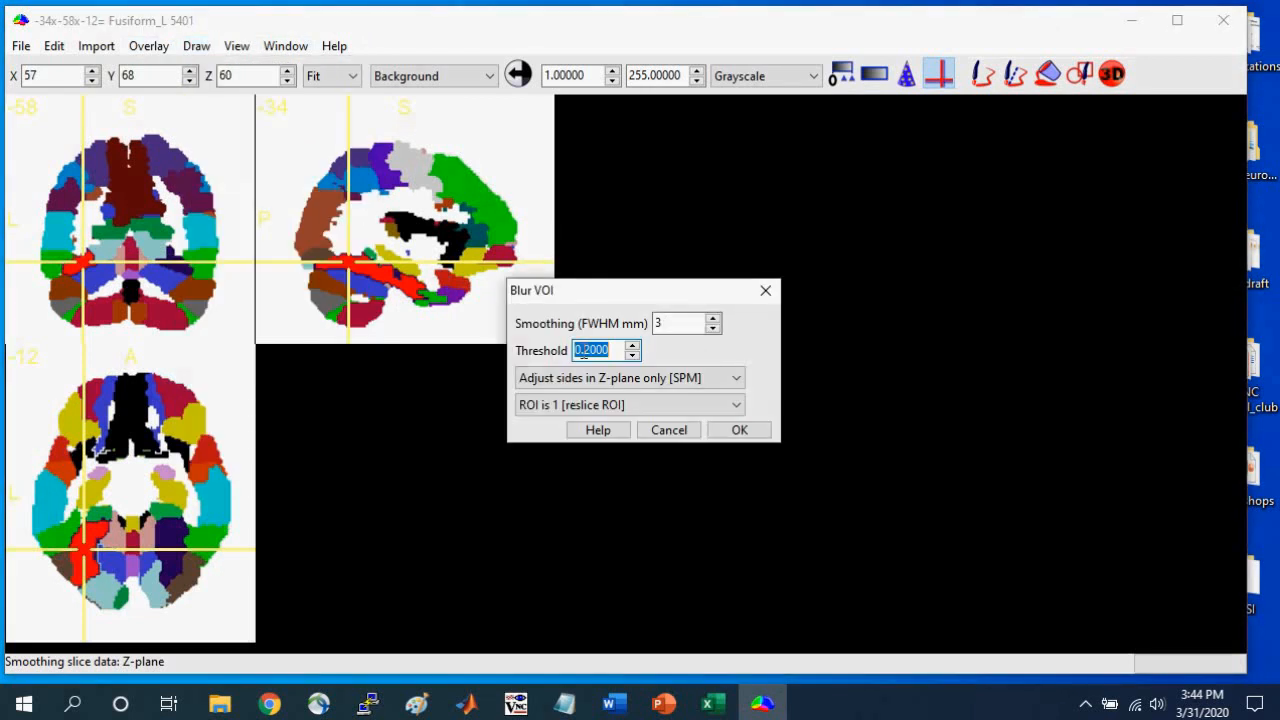
drag(581, 350, 609, 350)
text(8)
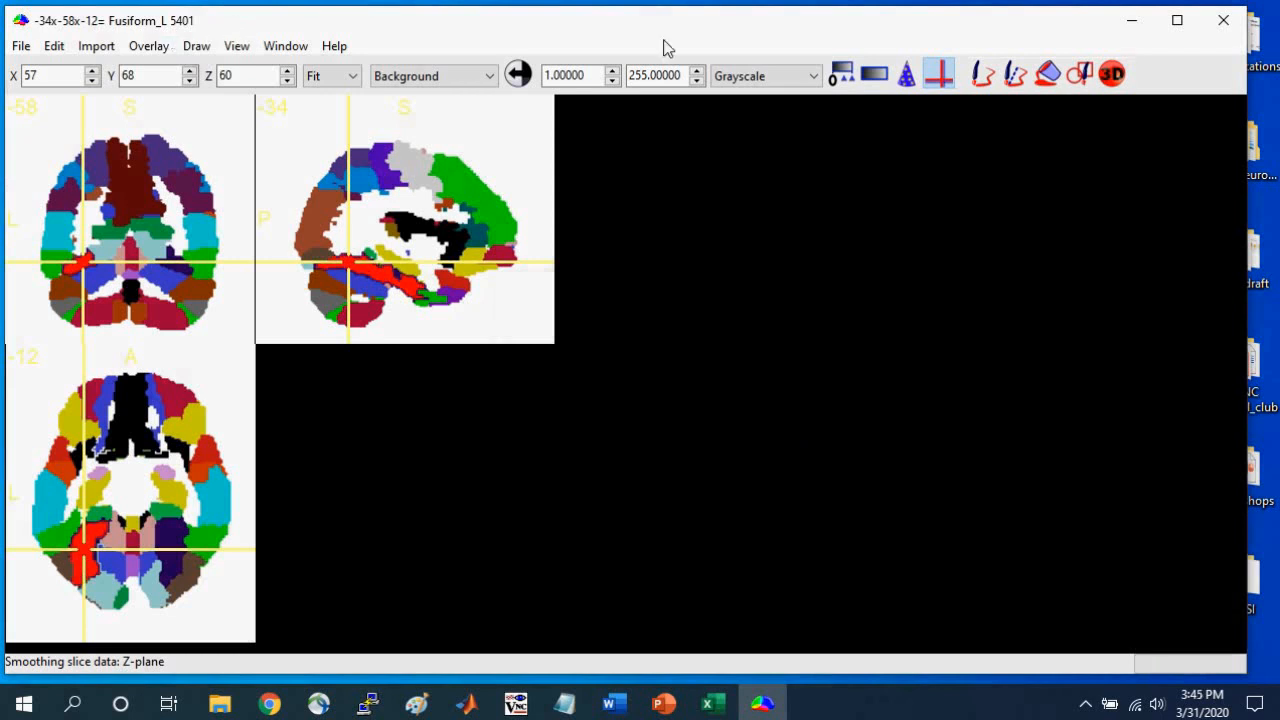
Apply the Dilate drawing operation to the left fusiform VOI.
click(195, 47)
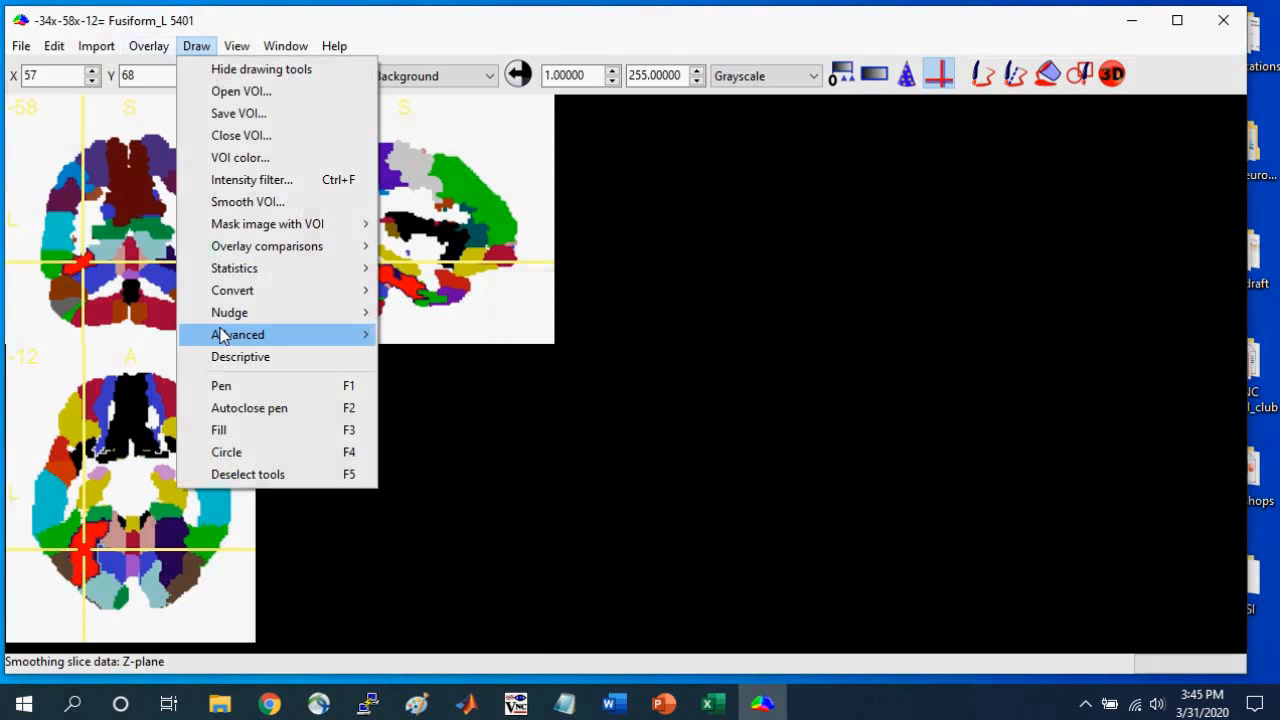
mouse_move(222, 338)
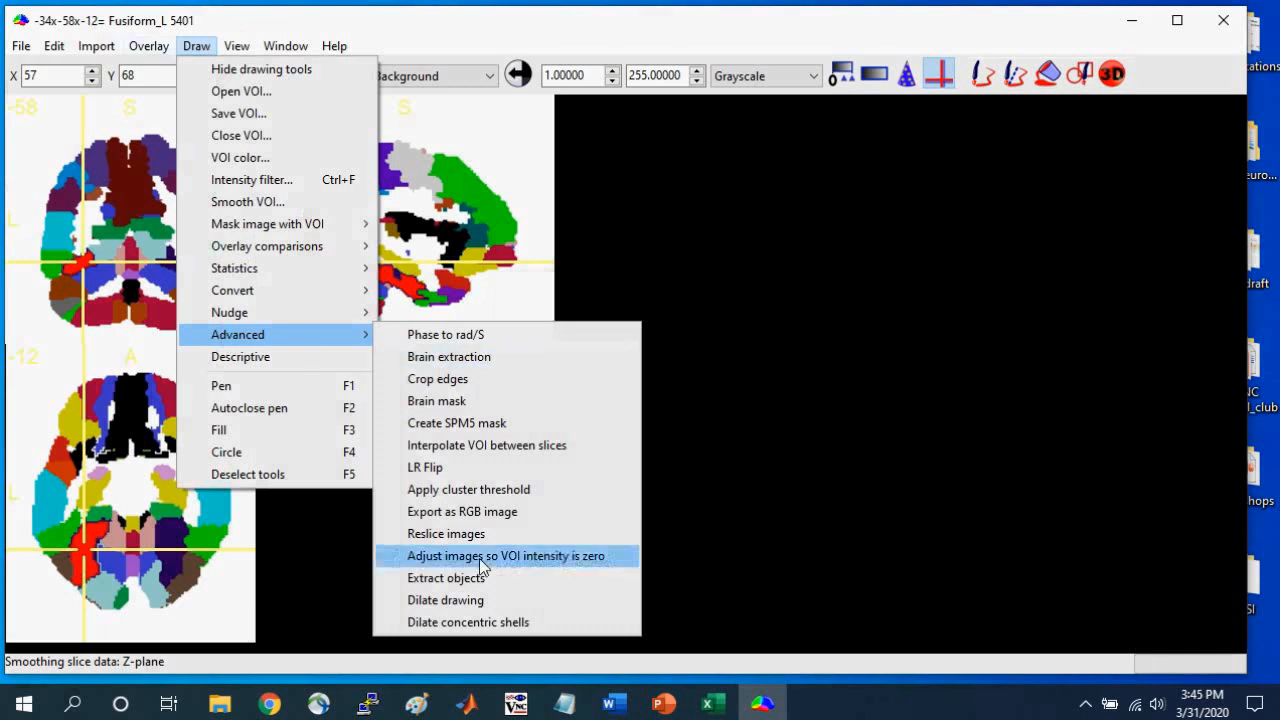
click(478, 602)
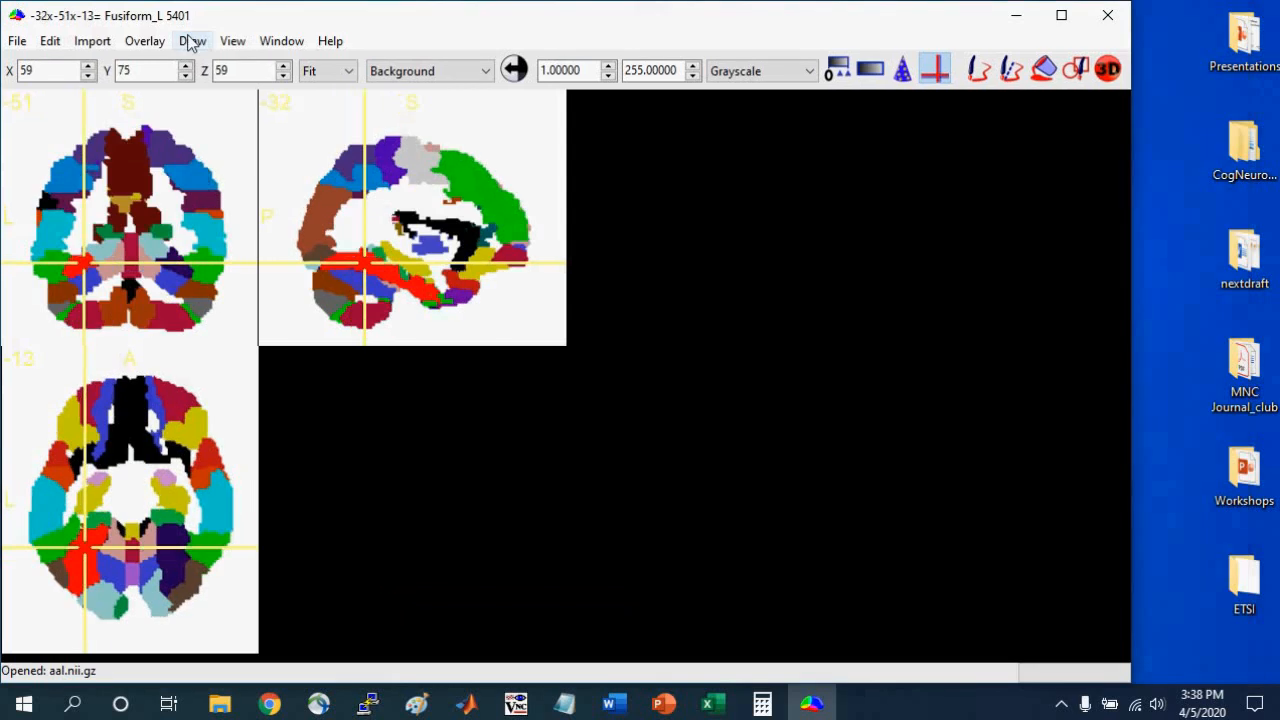
Save the VOI as left_fusiform in NIfTI (.nii) format in the Examples folder of MRIcron_Workshop_Materials.
click(193, 48)
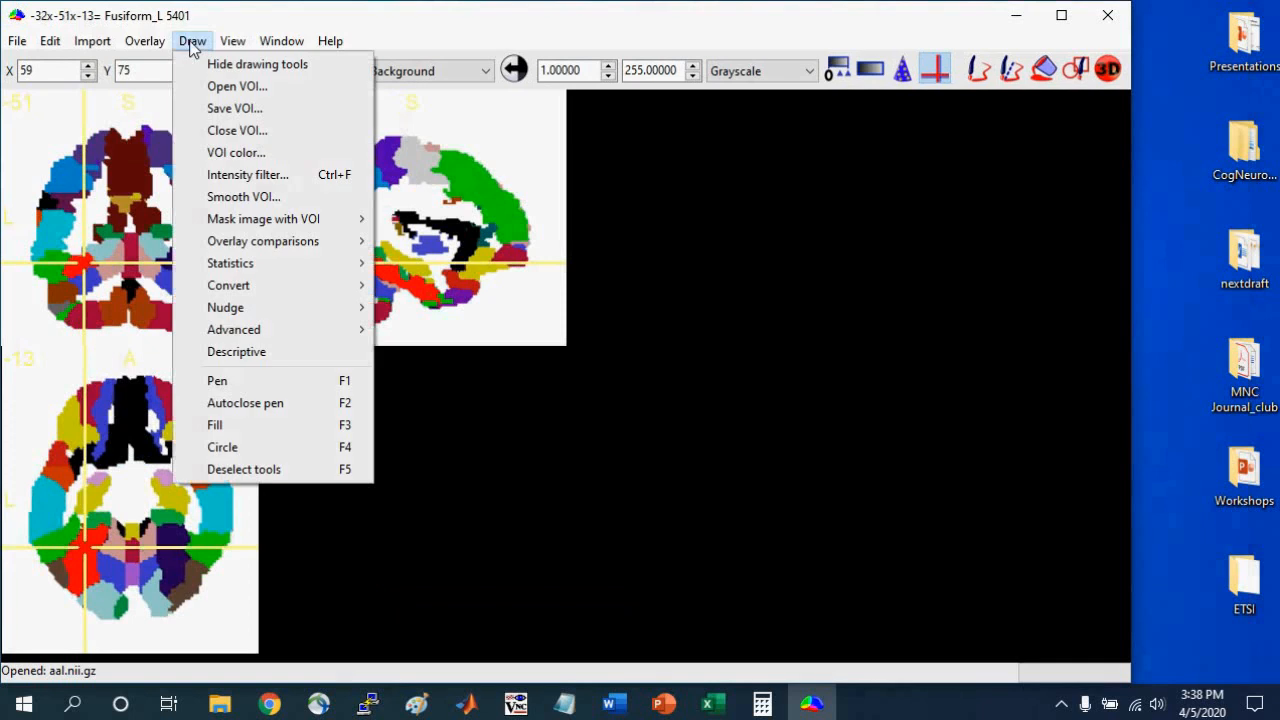
click(213, 113)
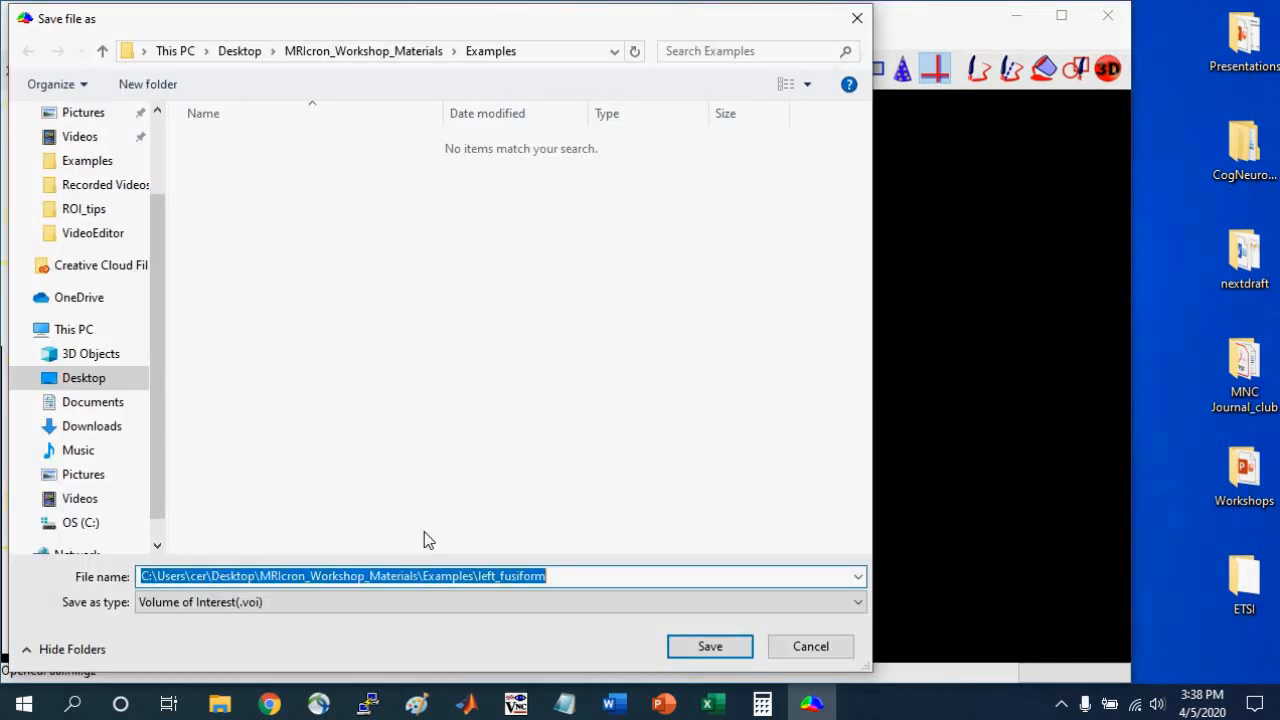
click(389, 603)
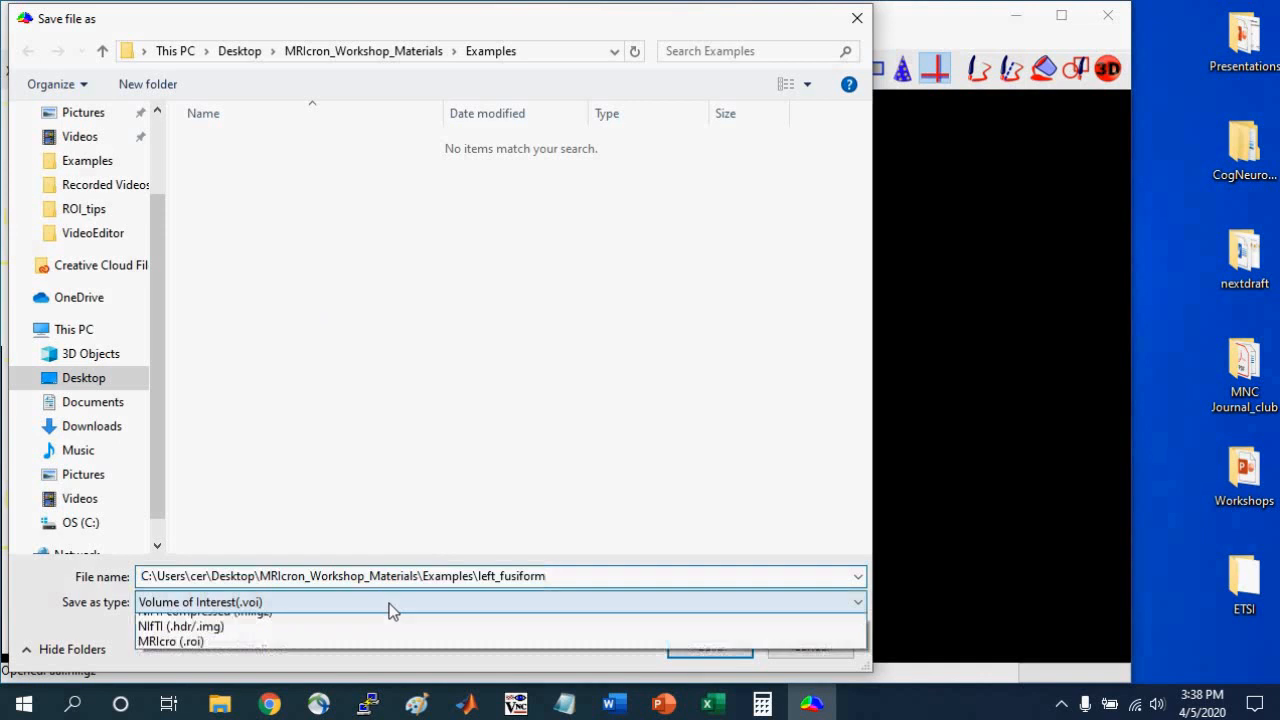
click(366, 640)
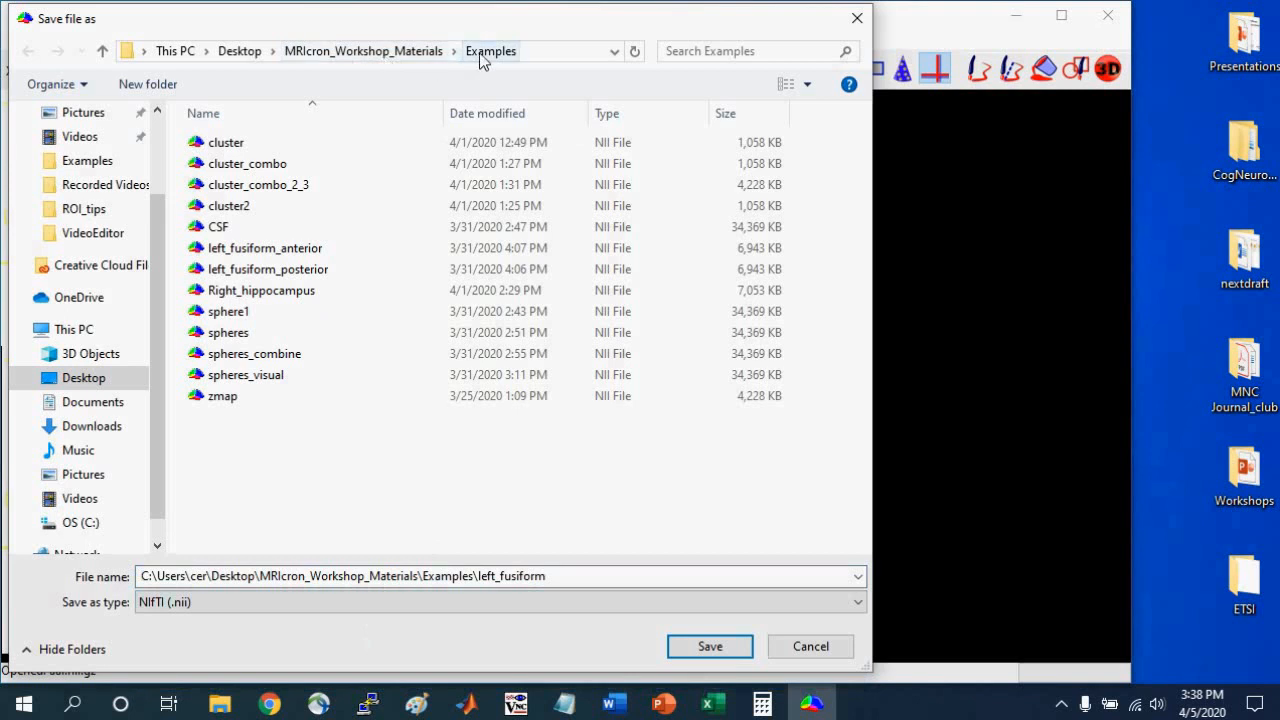
double_click(432, 576)
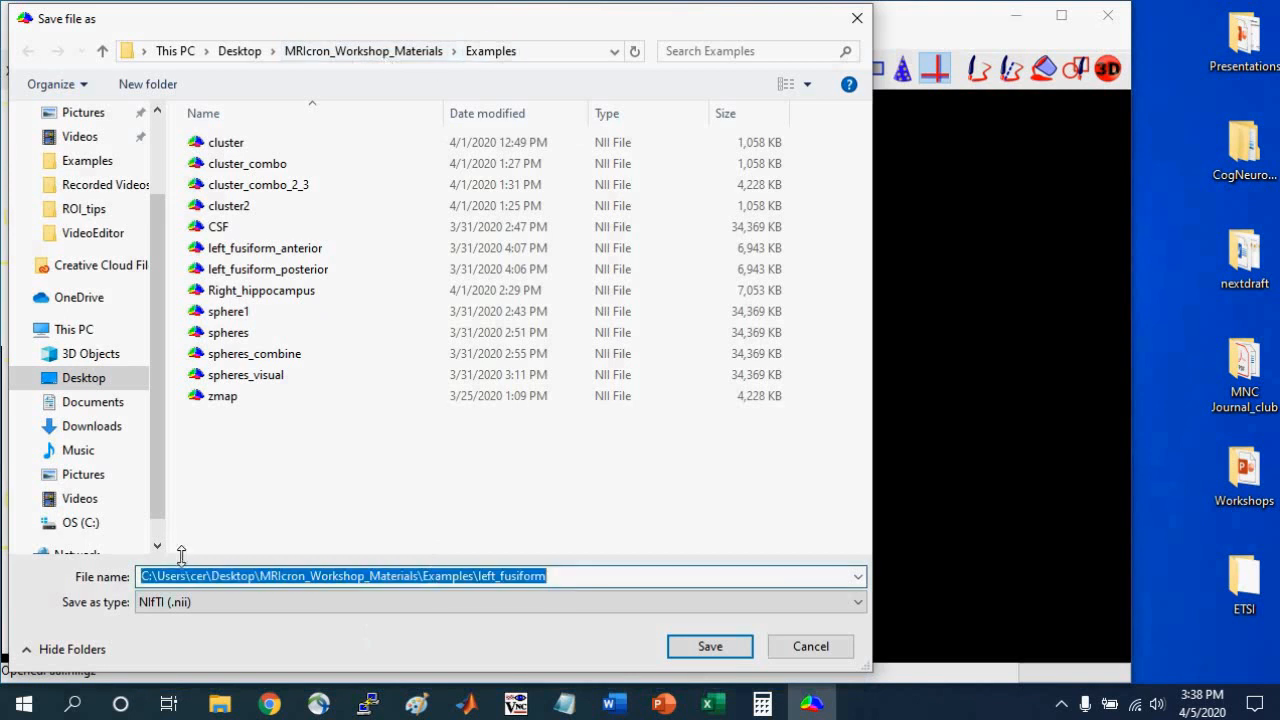
text(left_f)
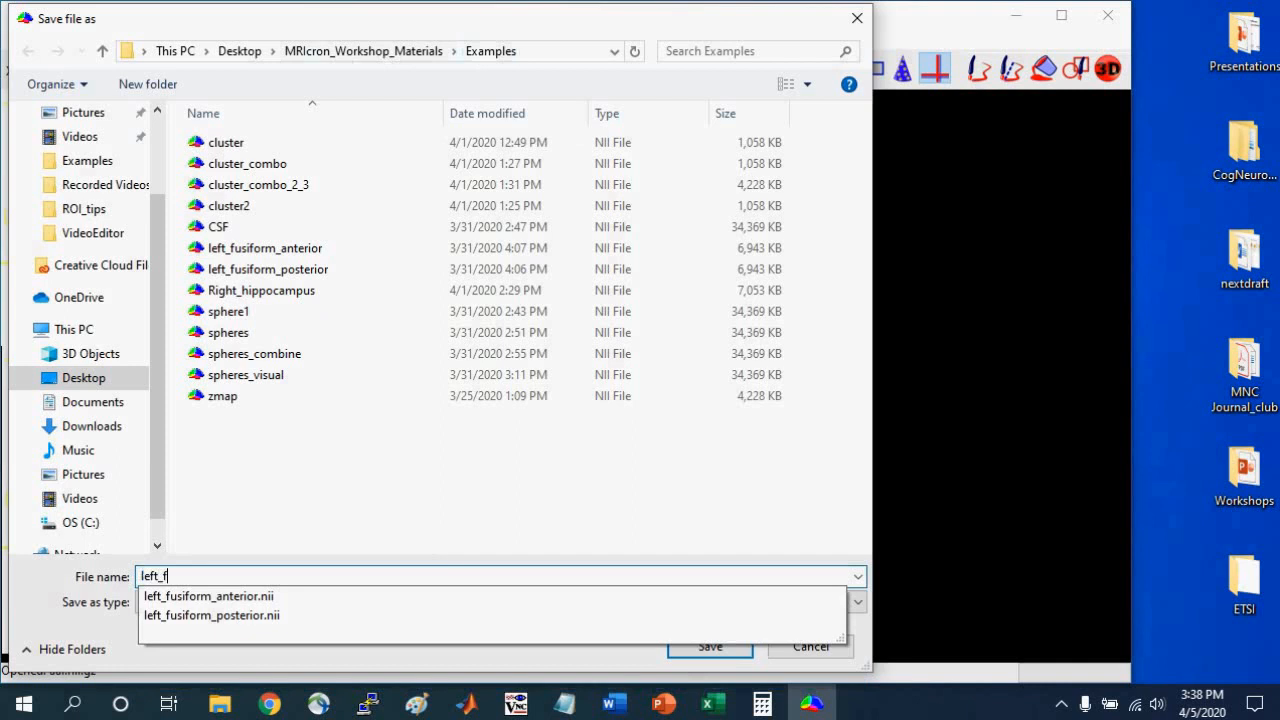
text(usiform)
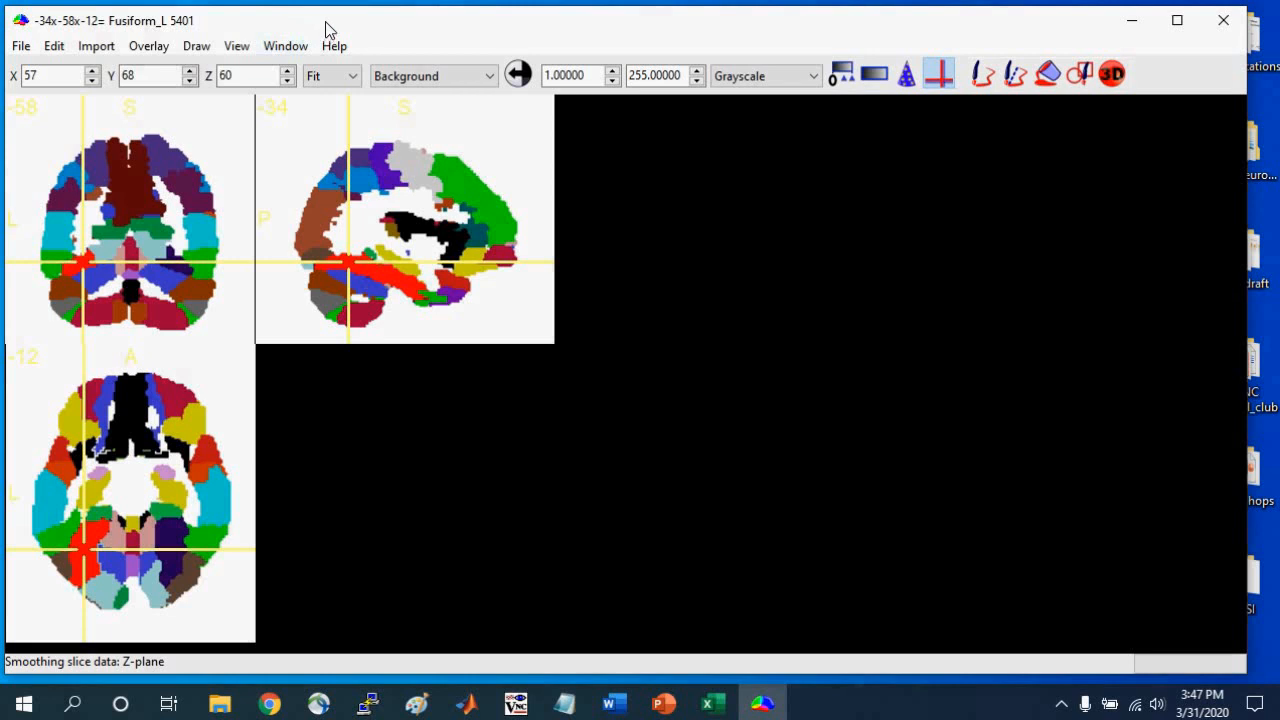
Open the ch2better.nii.gz template as the background image.
click(21, 47)
mouse_move(28, 117)
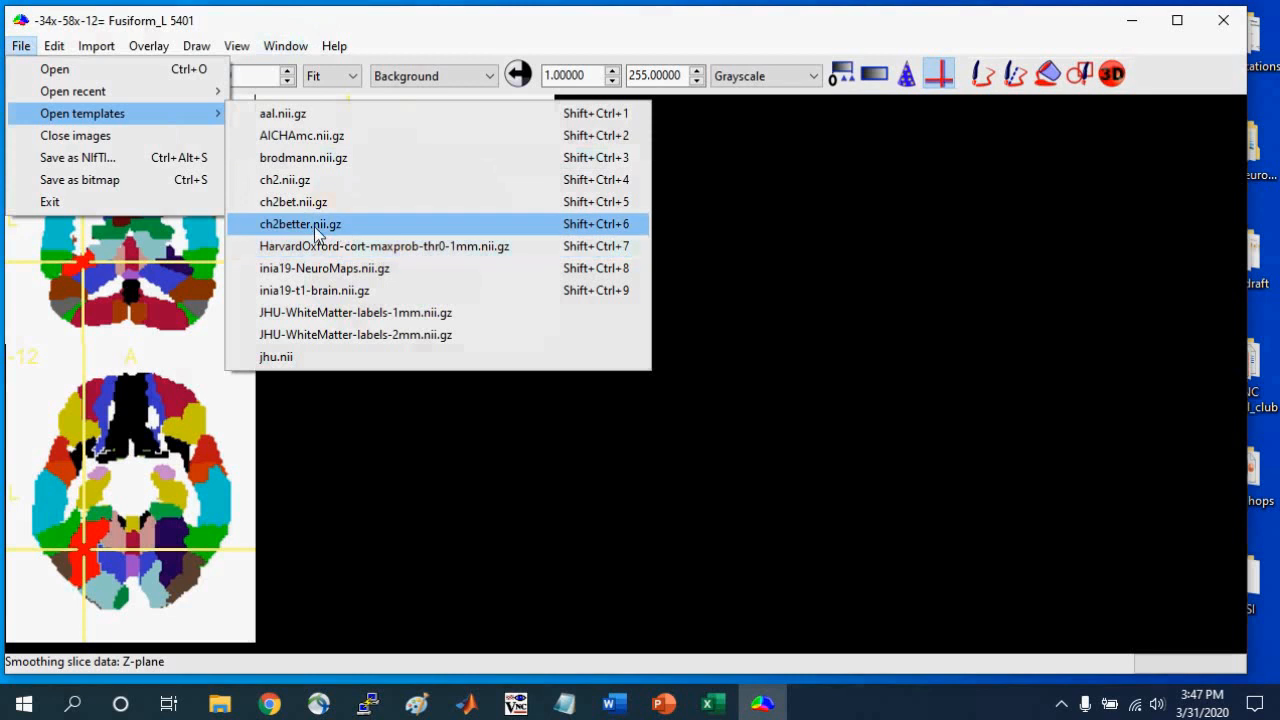
click(338, 225)
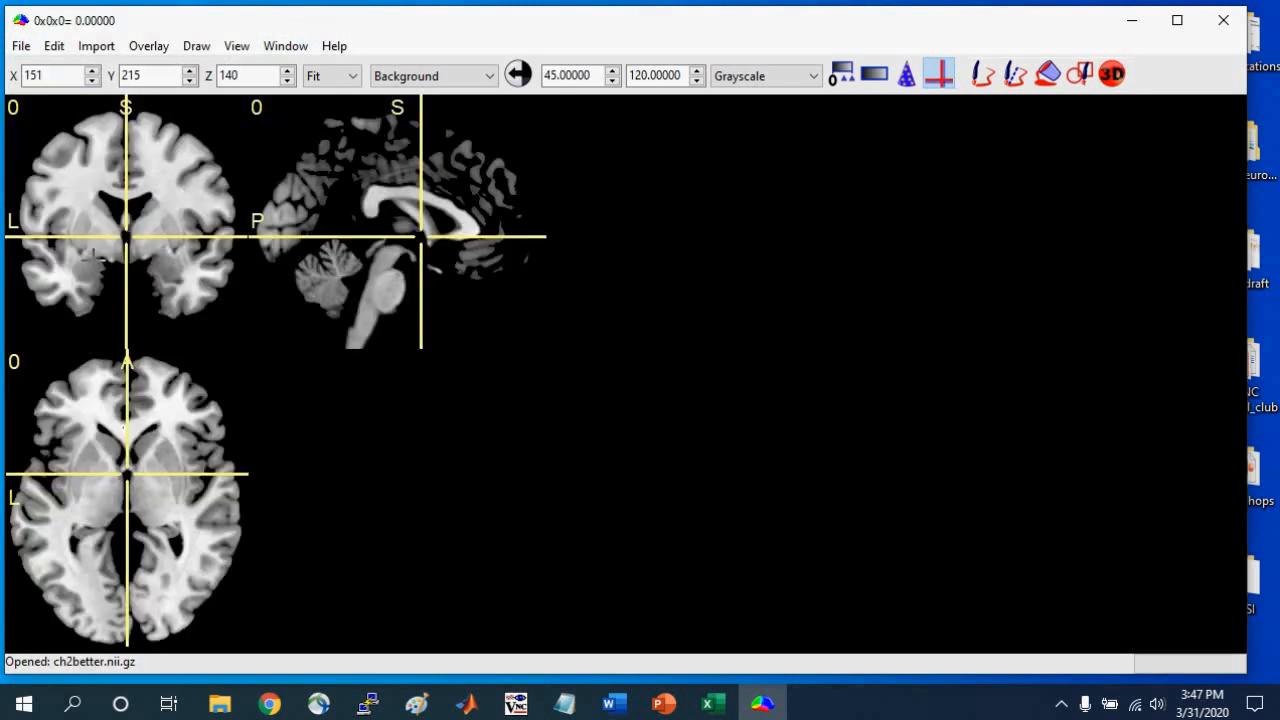
Load the left_fusiform Neuroimaging file from MRIcron_Workshop_Materials as a VOI and place the crosshair inside it at 85x110x114.
click(195, 47)
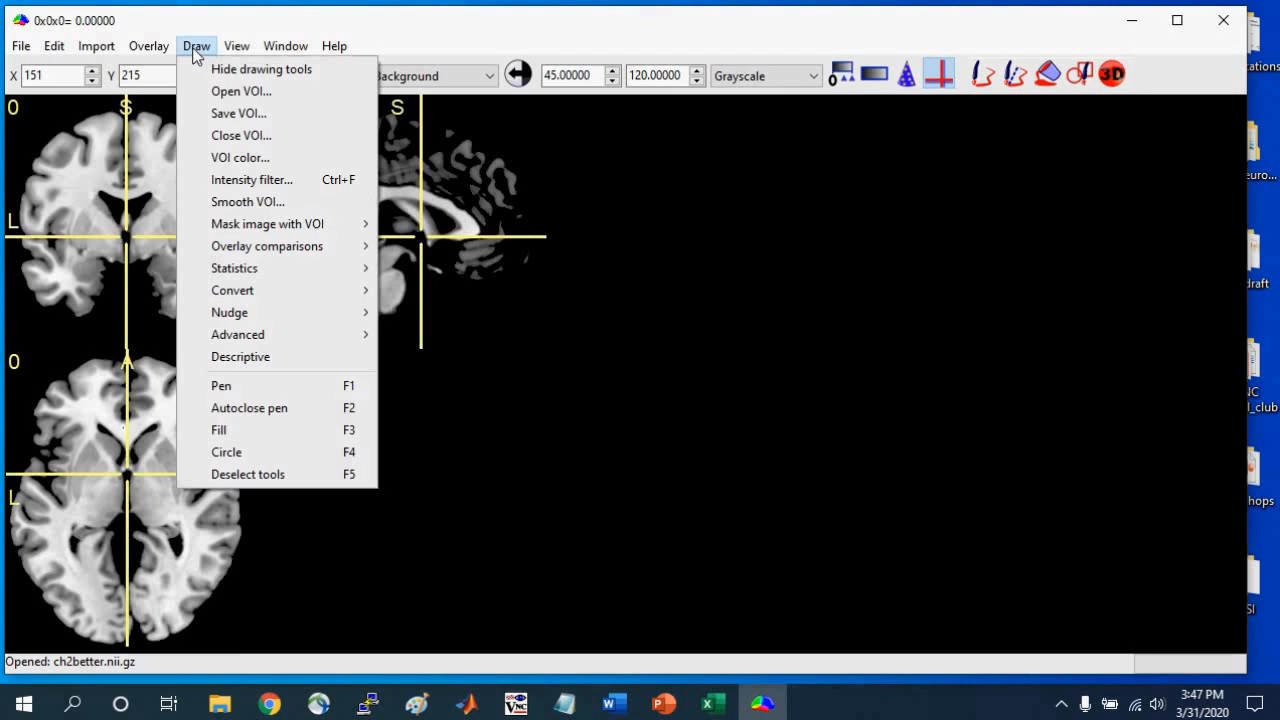
click(207, 90)
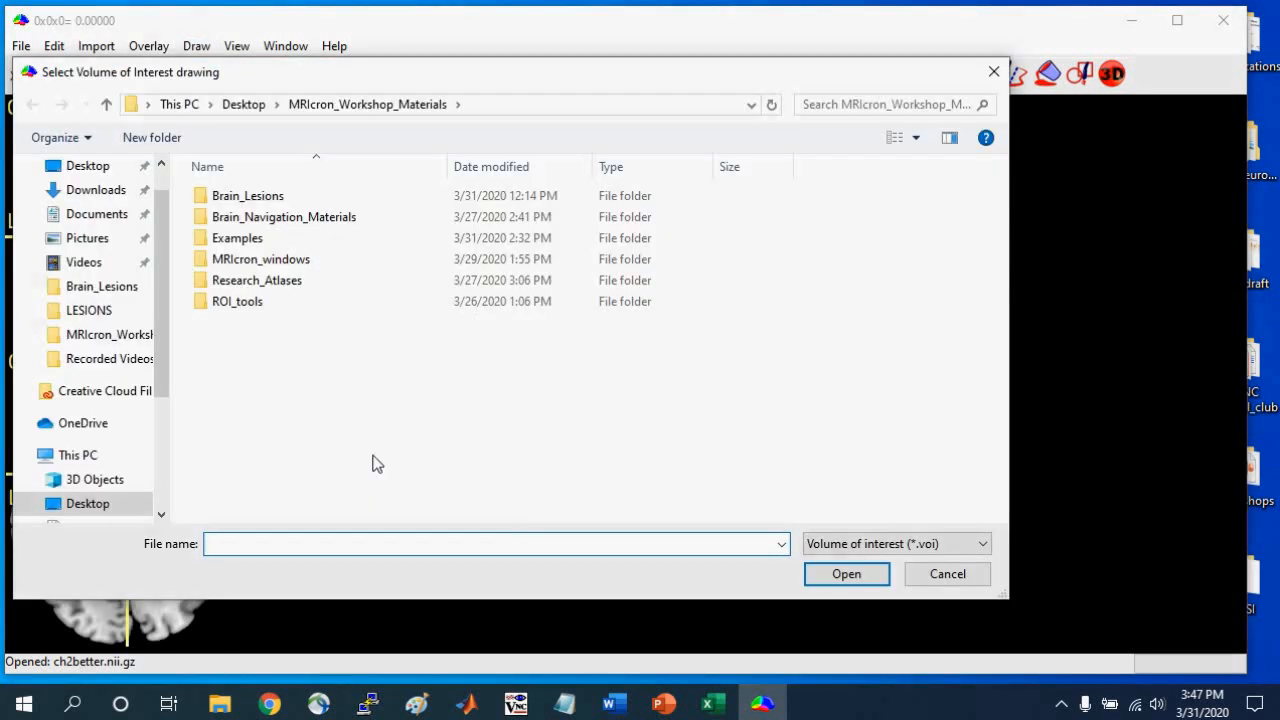
click(908, 545)
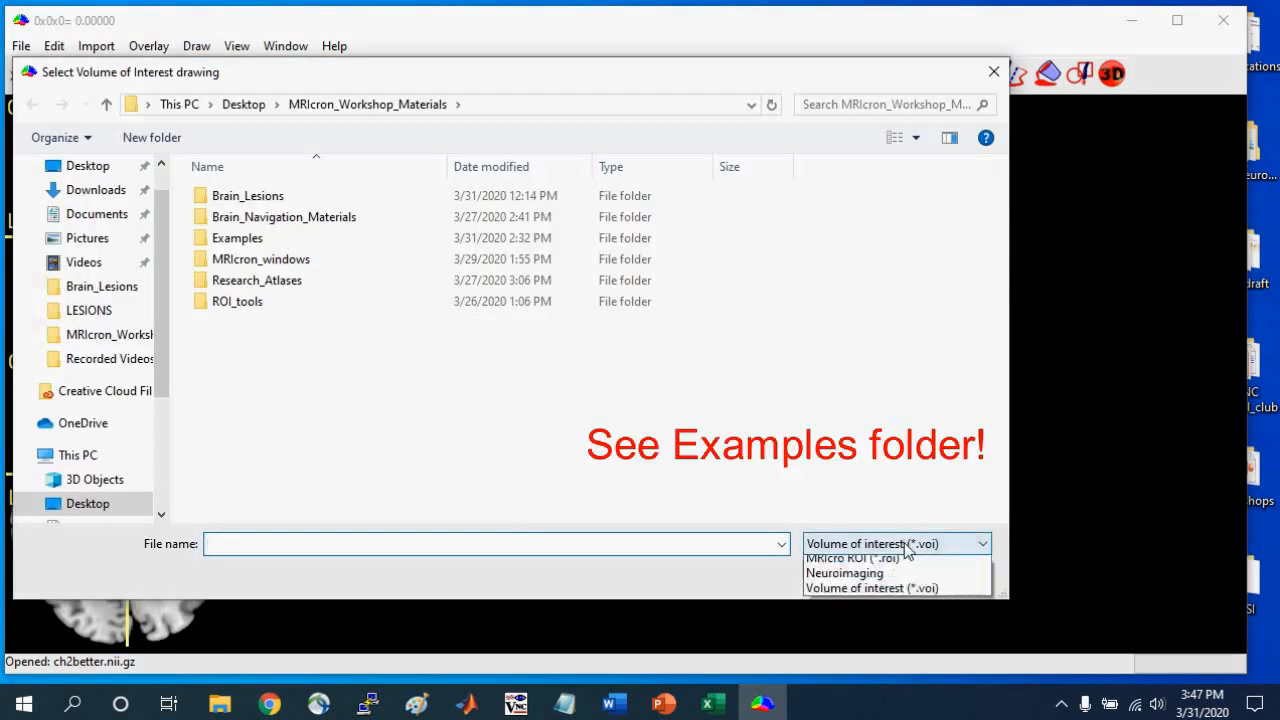
click(888, 594)
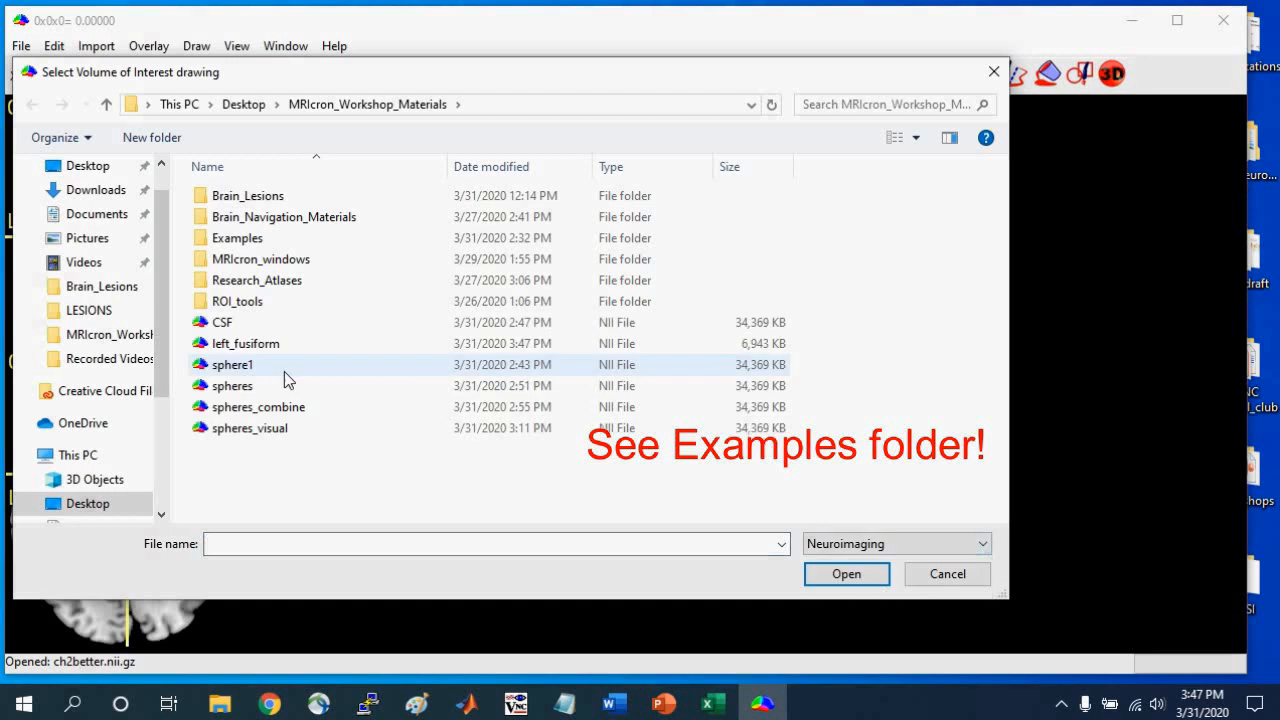
click(248, 343)
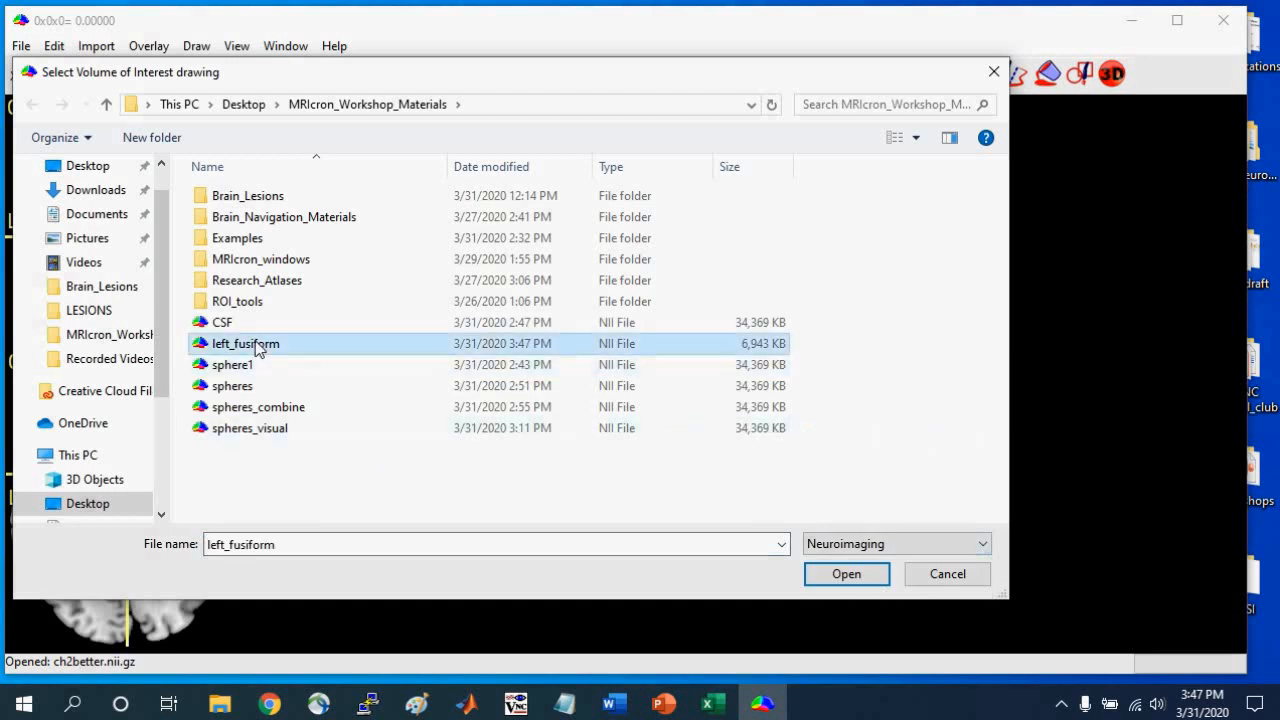
click(870, 581)
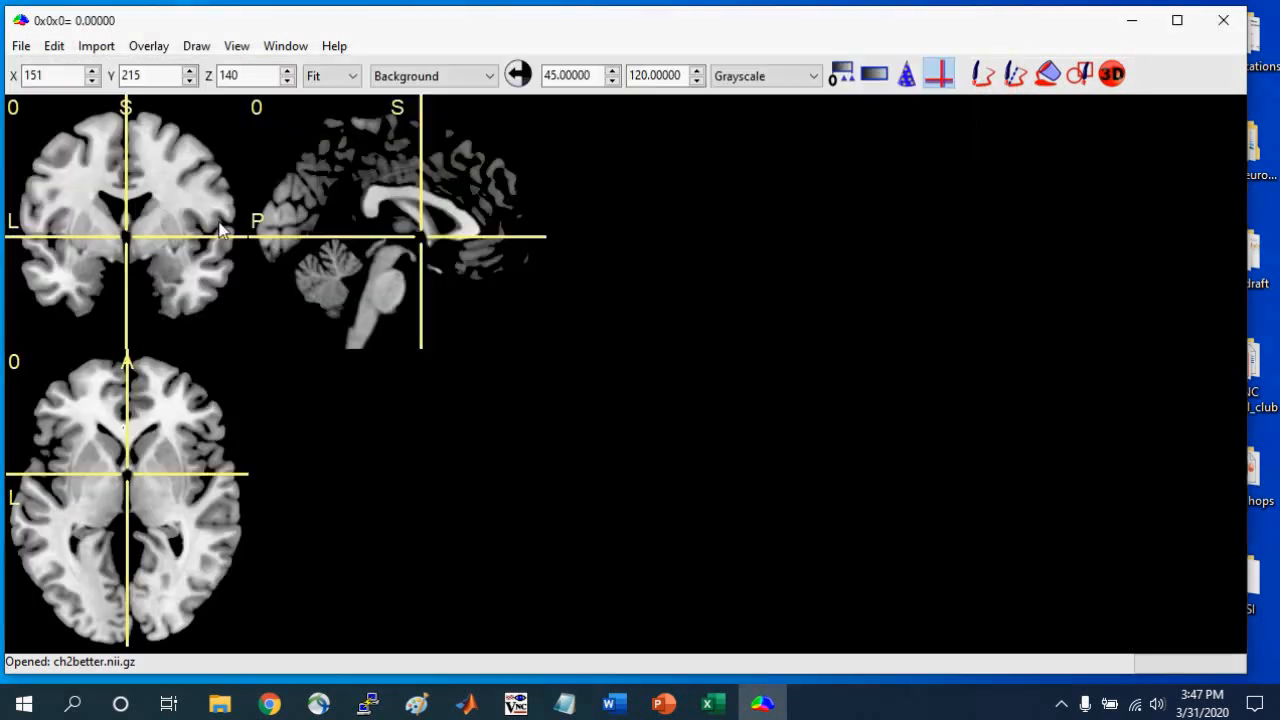
drag(52, 171, 73, 257)
click(64, 556)
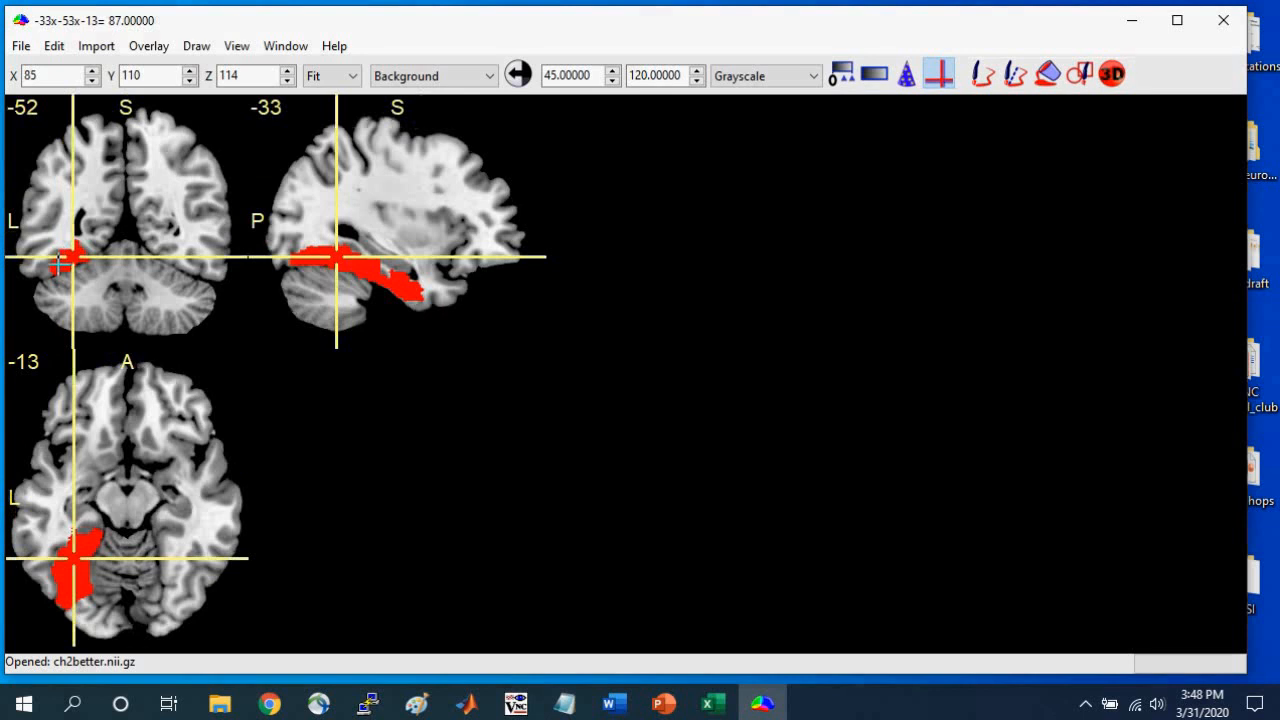
Mask the ch2better image to preserve only the regions within the VOI, and toggle the VOI's display to check the brain tissue beneath.
click(197, 47)
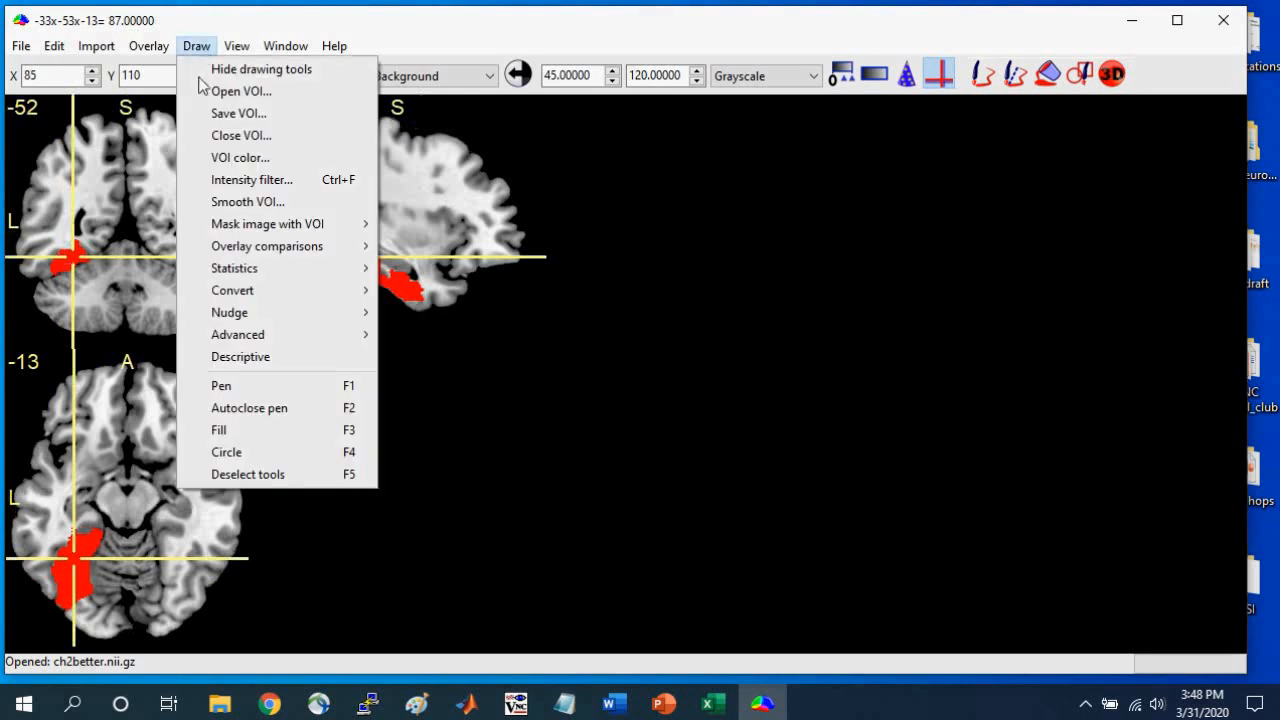
mouse_move(238, 236)
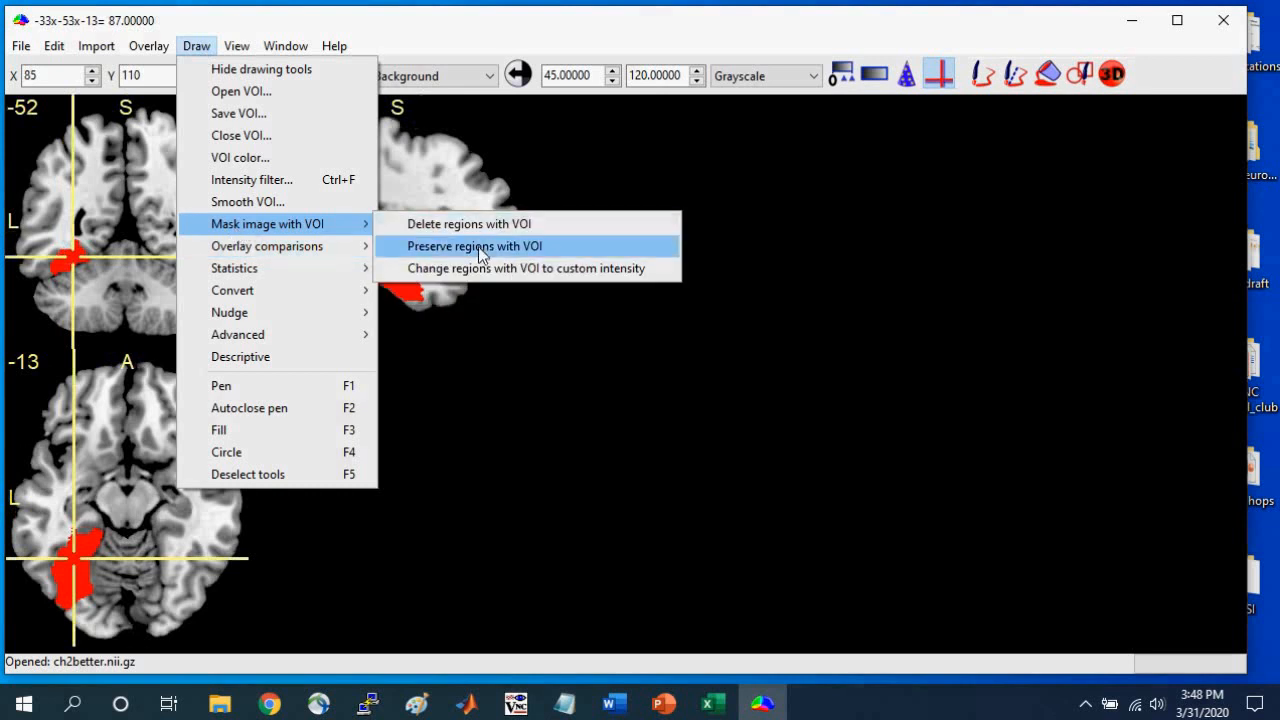
click(539, 246)
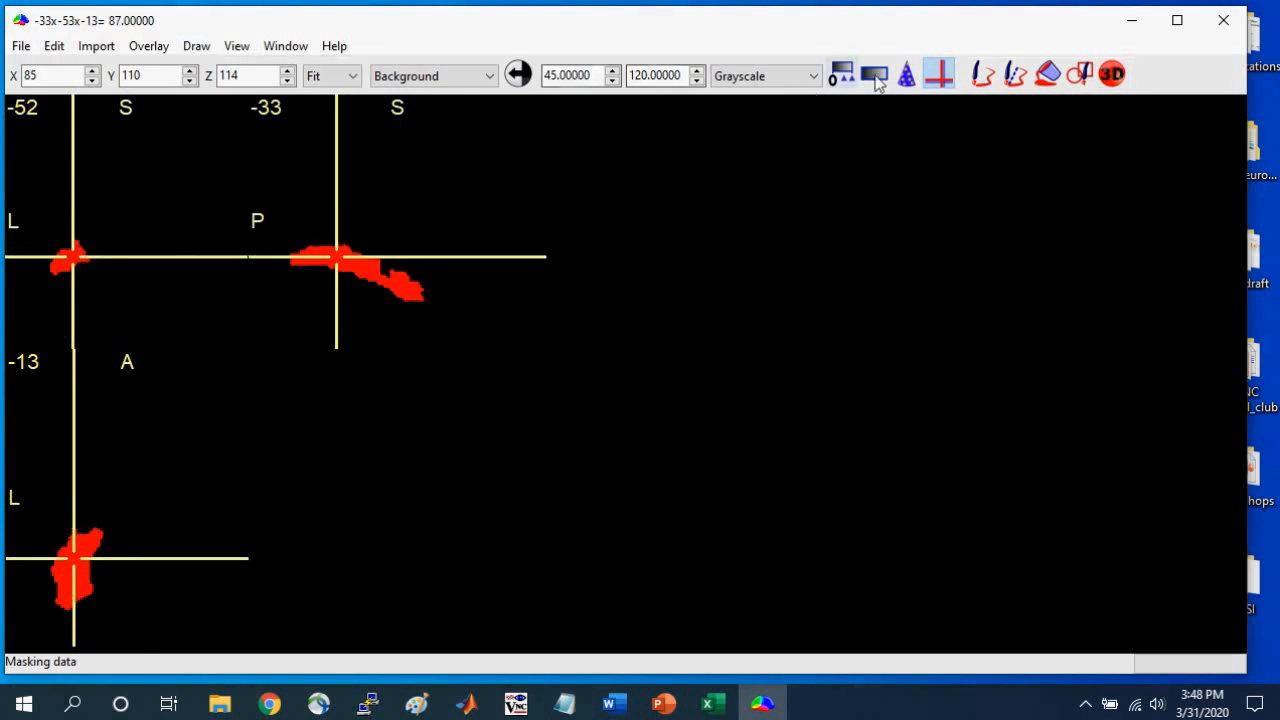
click(907, 80)
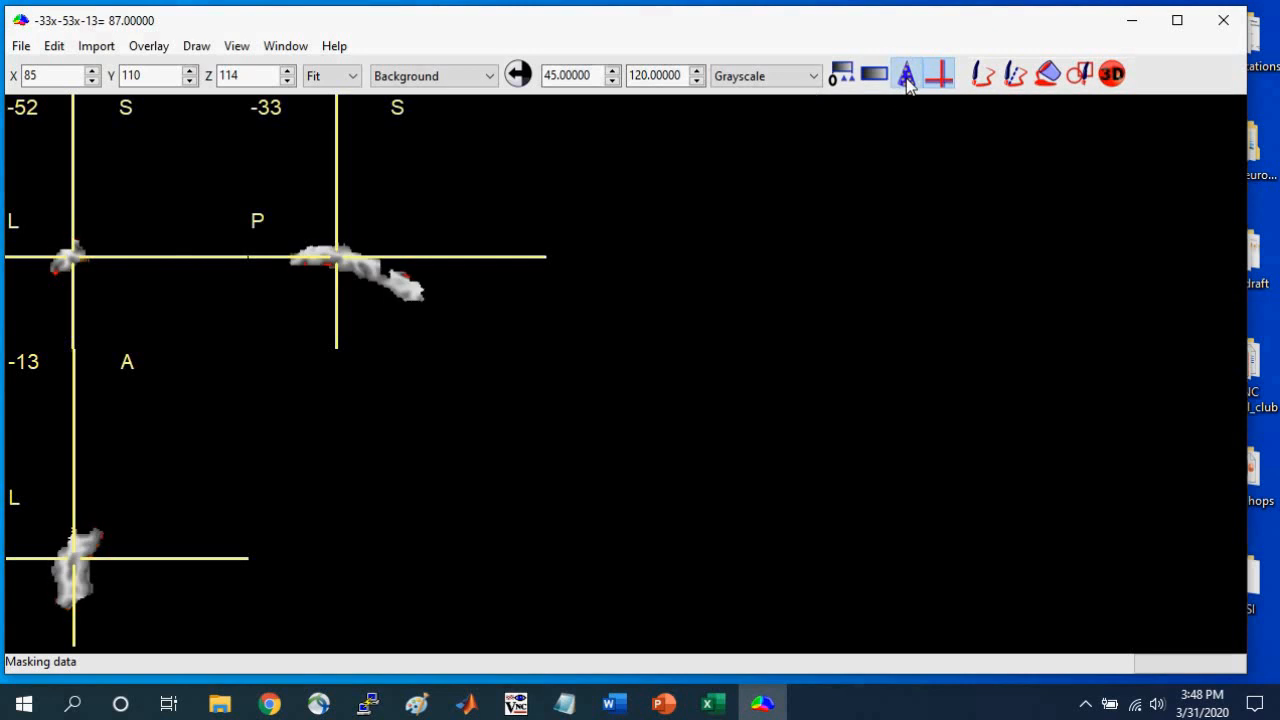
click(908, 83)
click(907, 83)
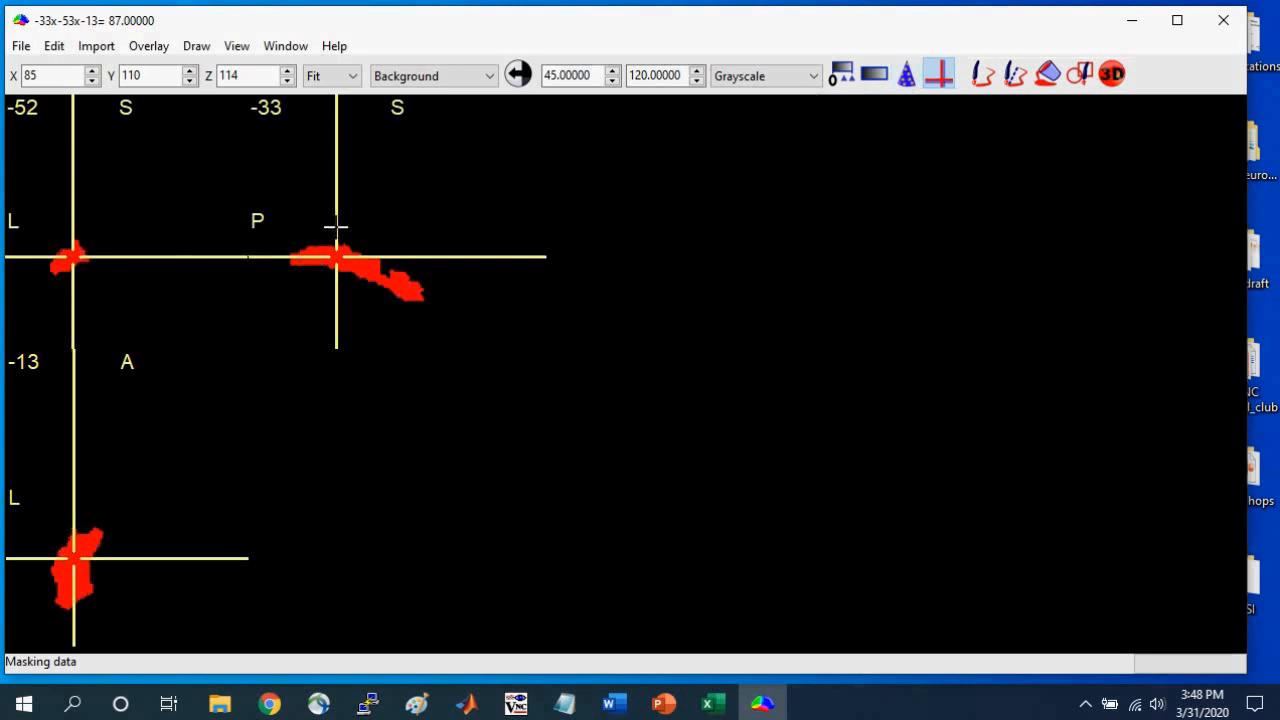
Close the left fusiform VOI and place the crosshair in the preserved tissue at -33x-44x-12.
click(197, 46)
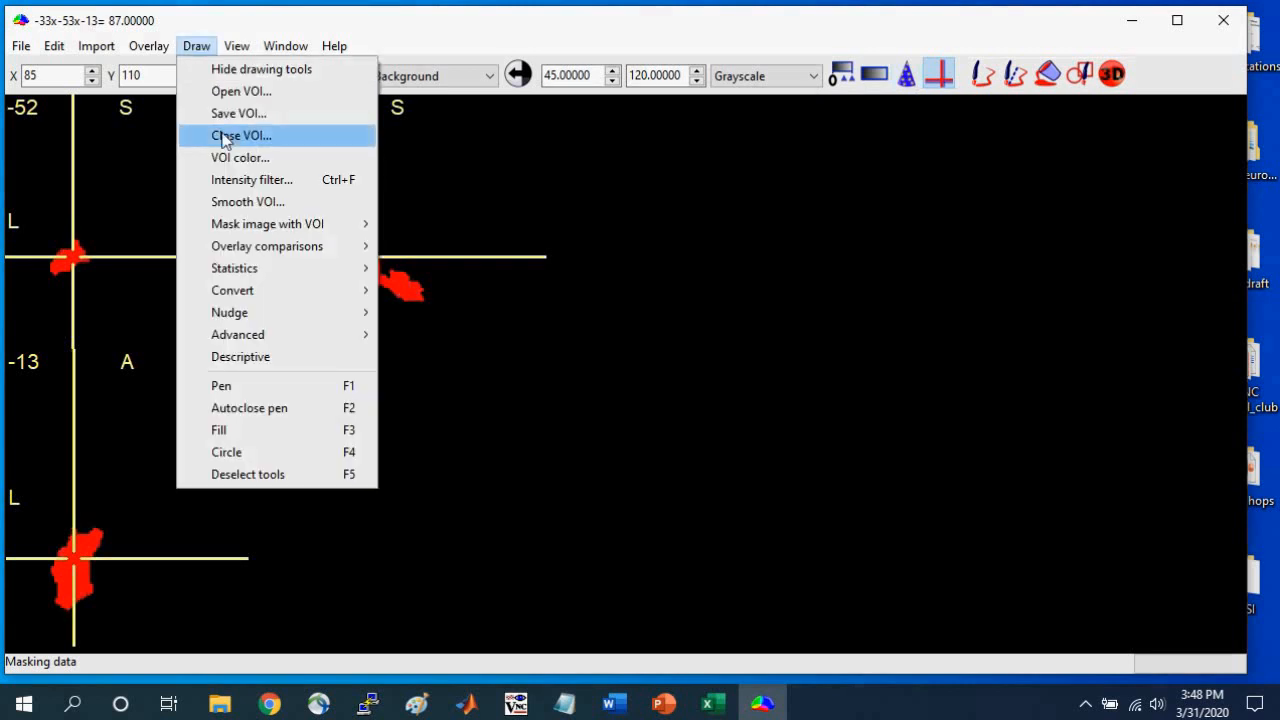
click(258, 134)
drag(351, 265, 351, 256)
click(20, 47)
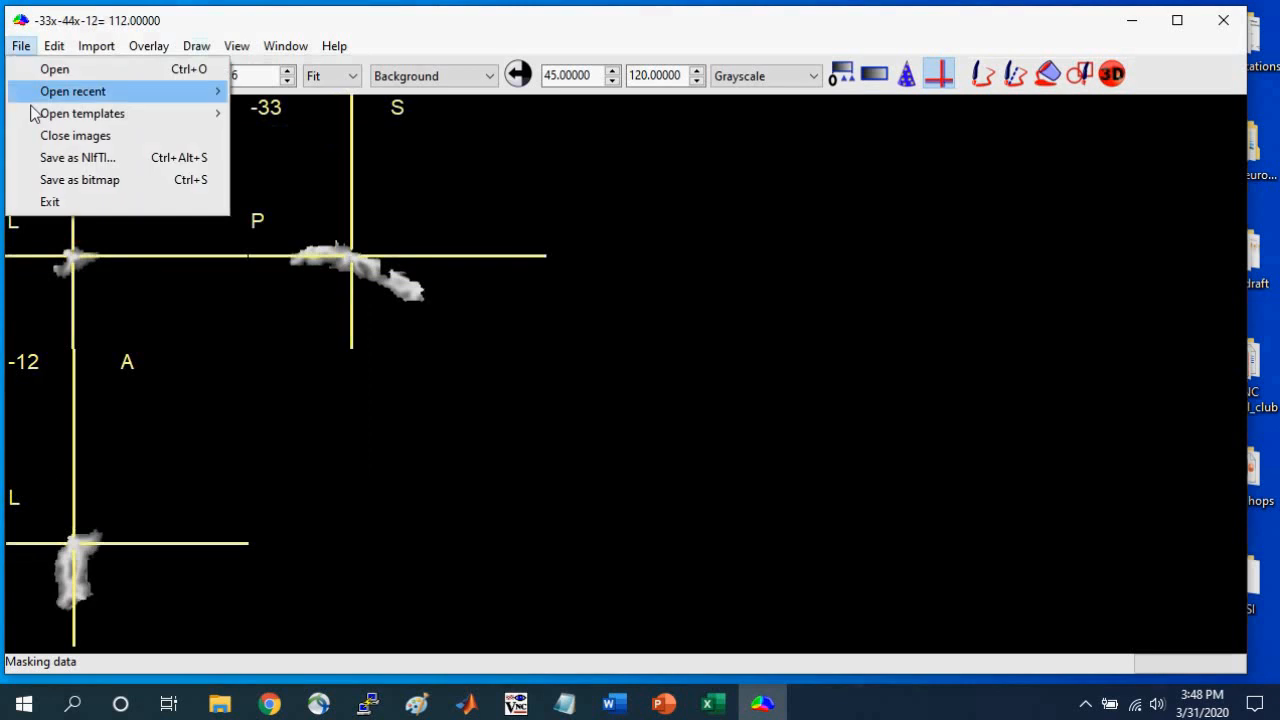
click(77, 157)
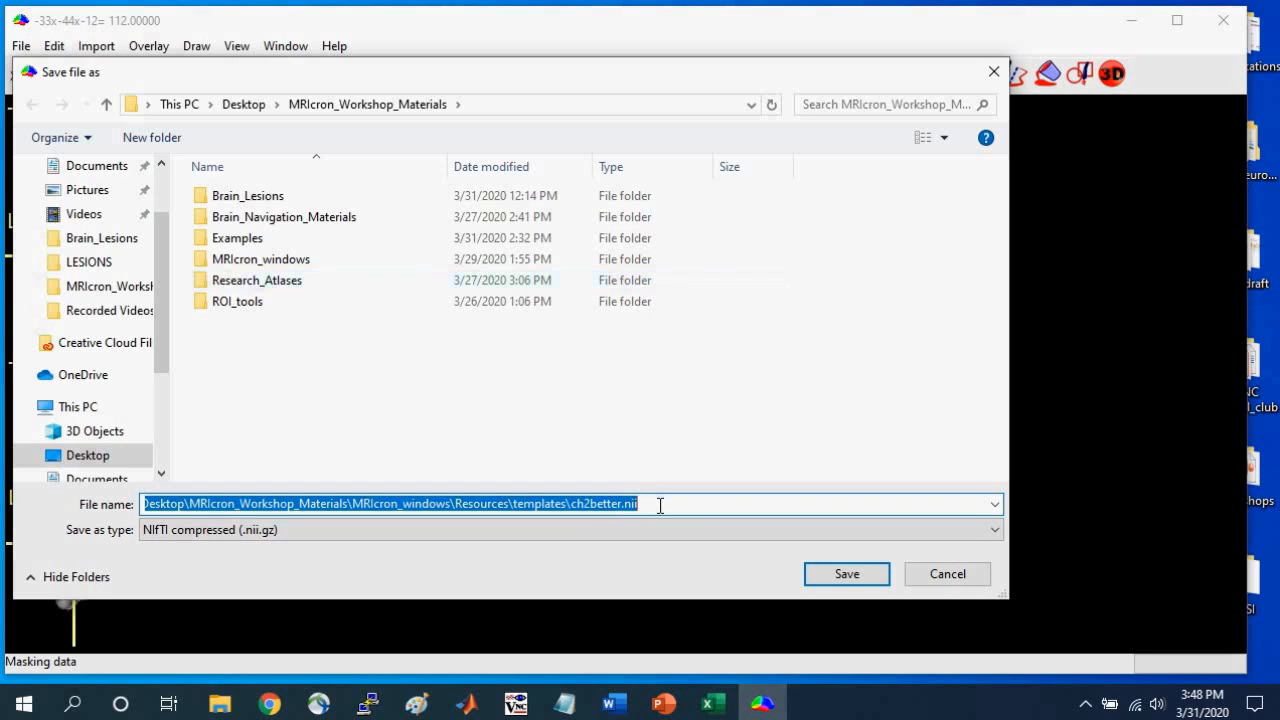
key(Escape)
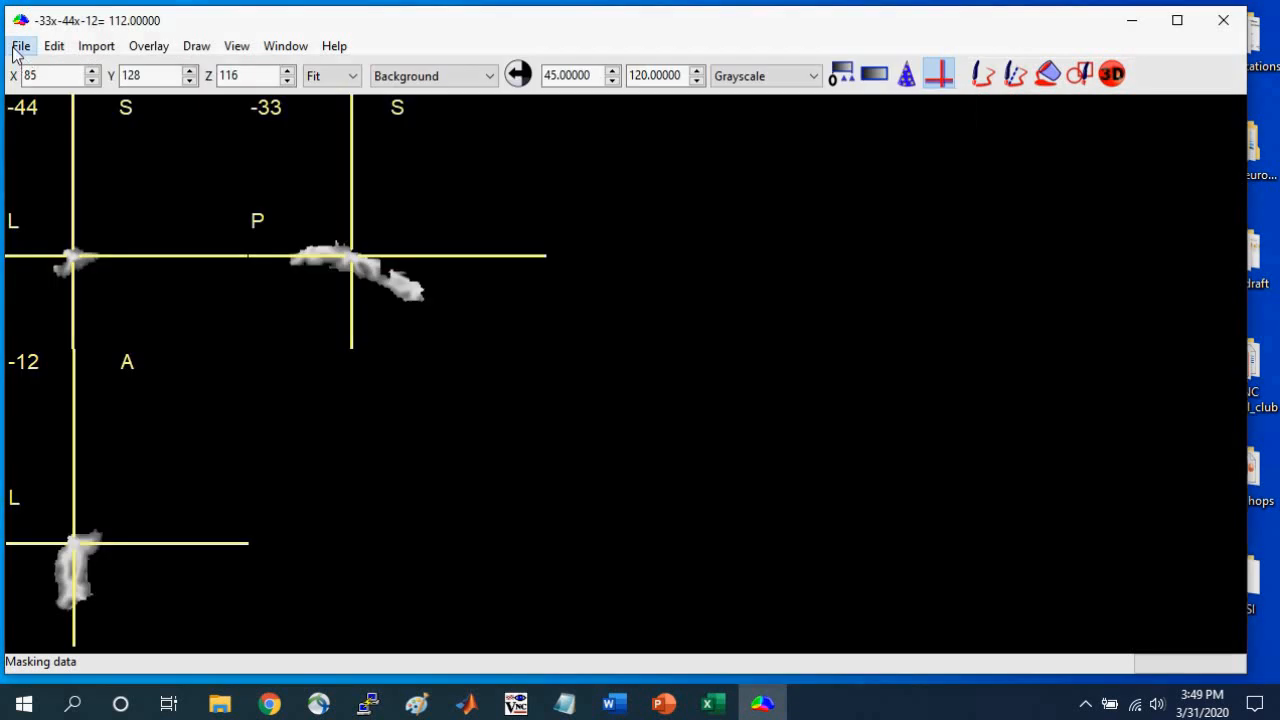
Reopen the original ch2better.nii.gz template as the background image.
click(20, 46)
mouse_move(145, 127)
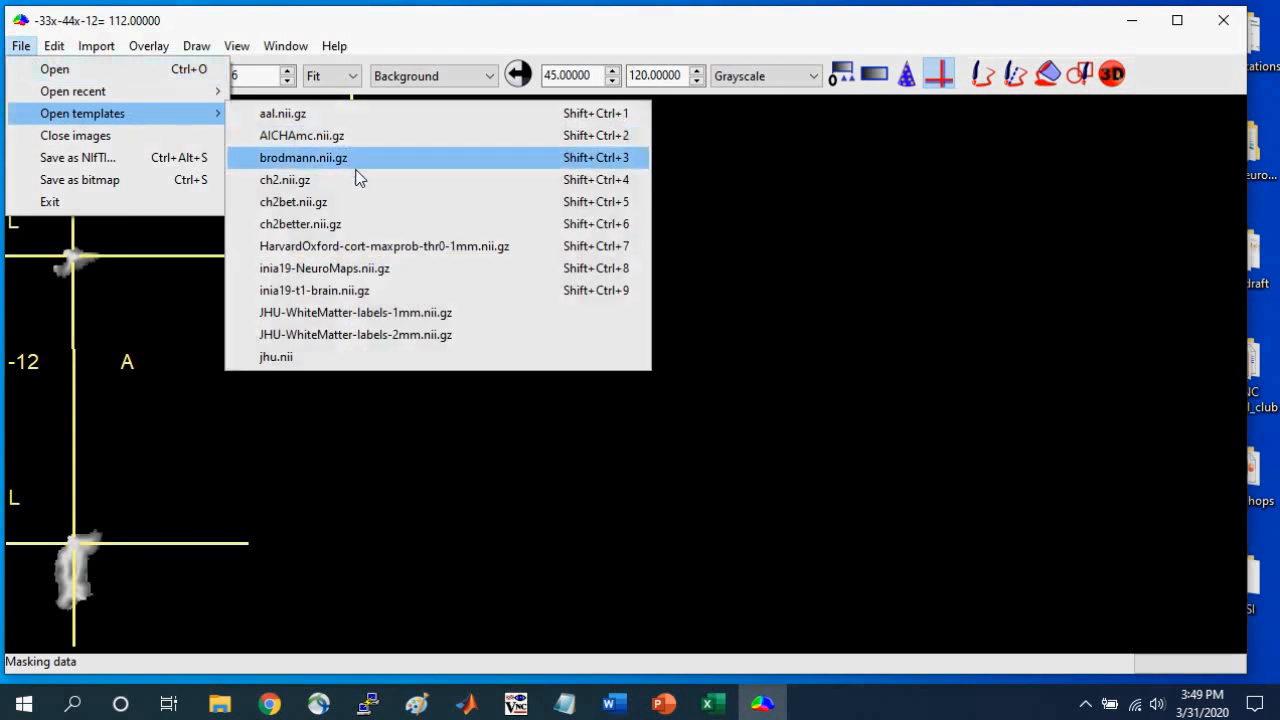
click(331, 223)
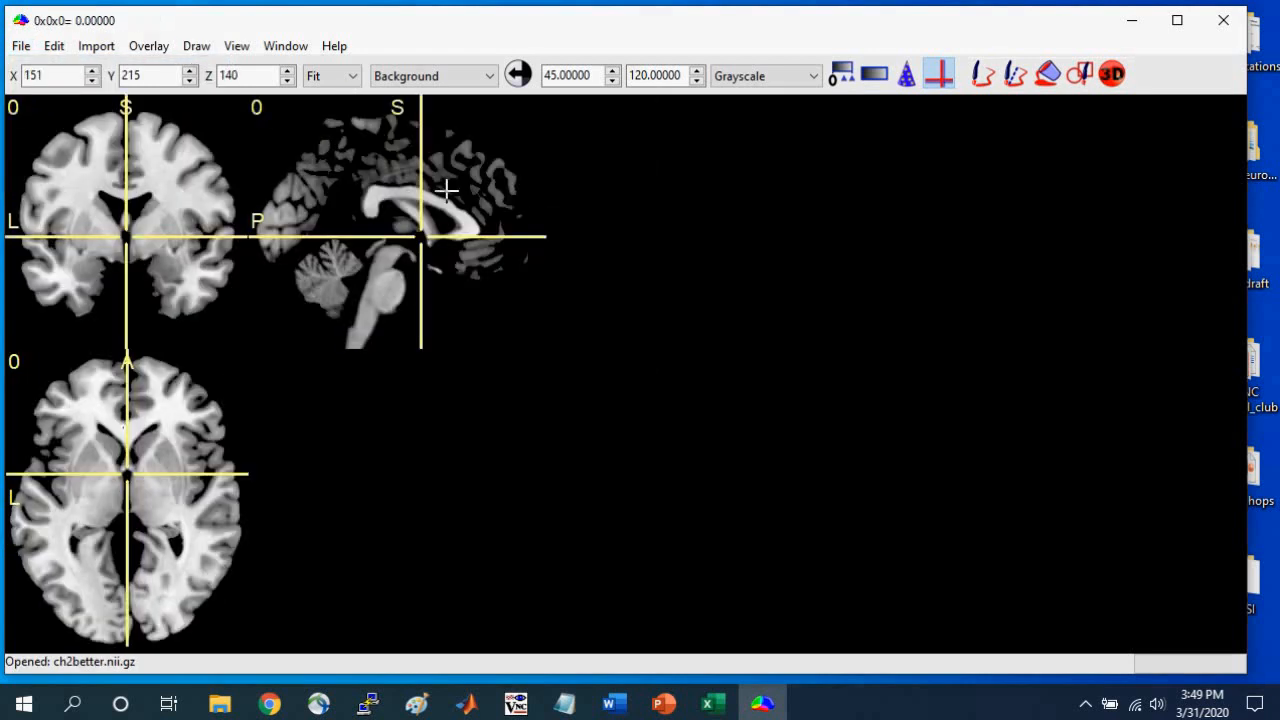
Load the left_fusiform Neuroimaging file as a VOI on the fresh template and move the crosshair to -33x0x-14.
click(195, 48)
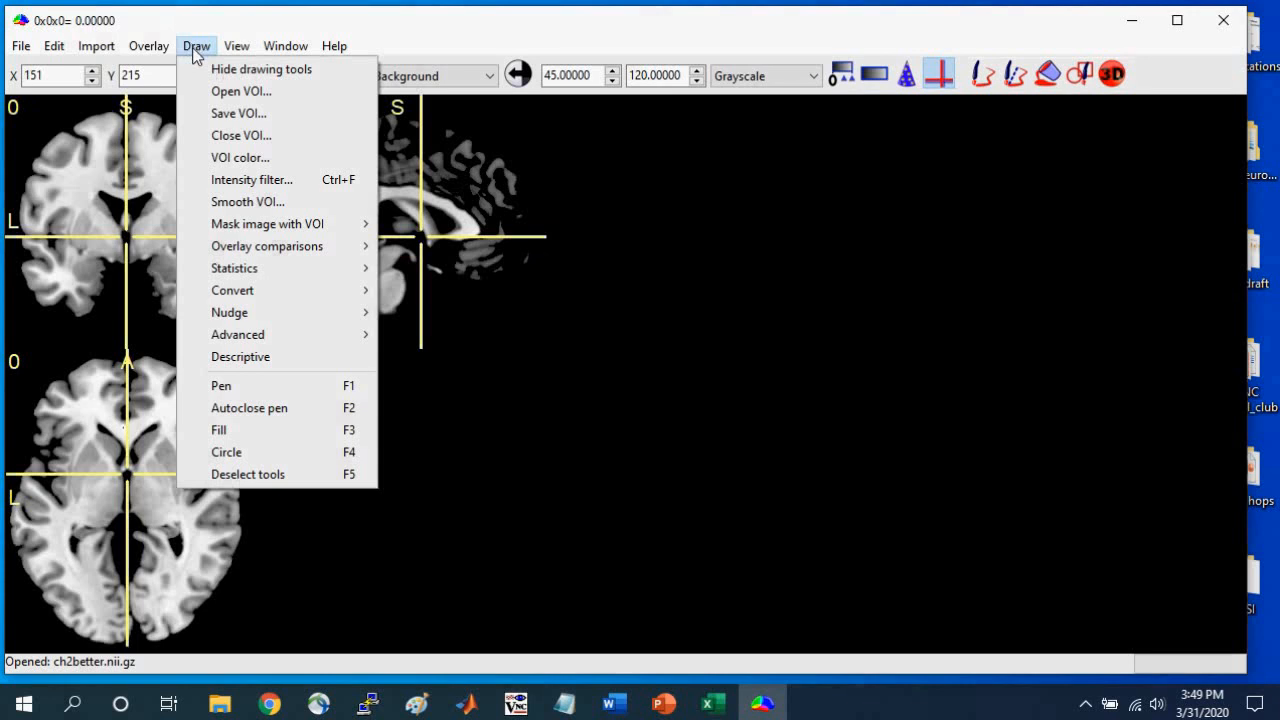
mouse_move(225, 260)
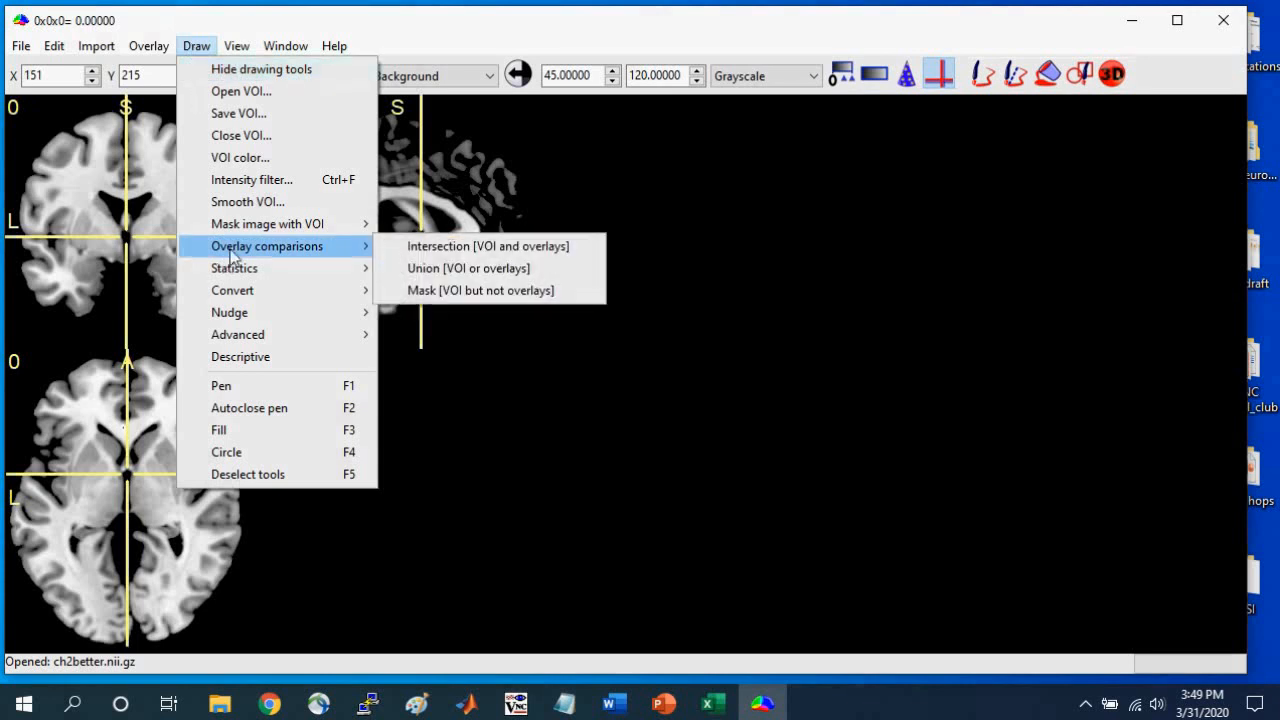
click(274, 90)
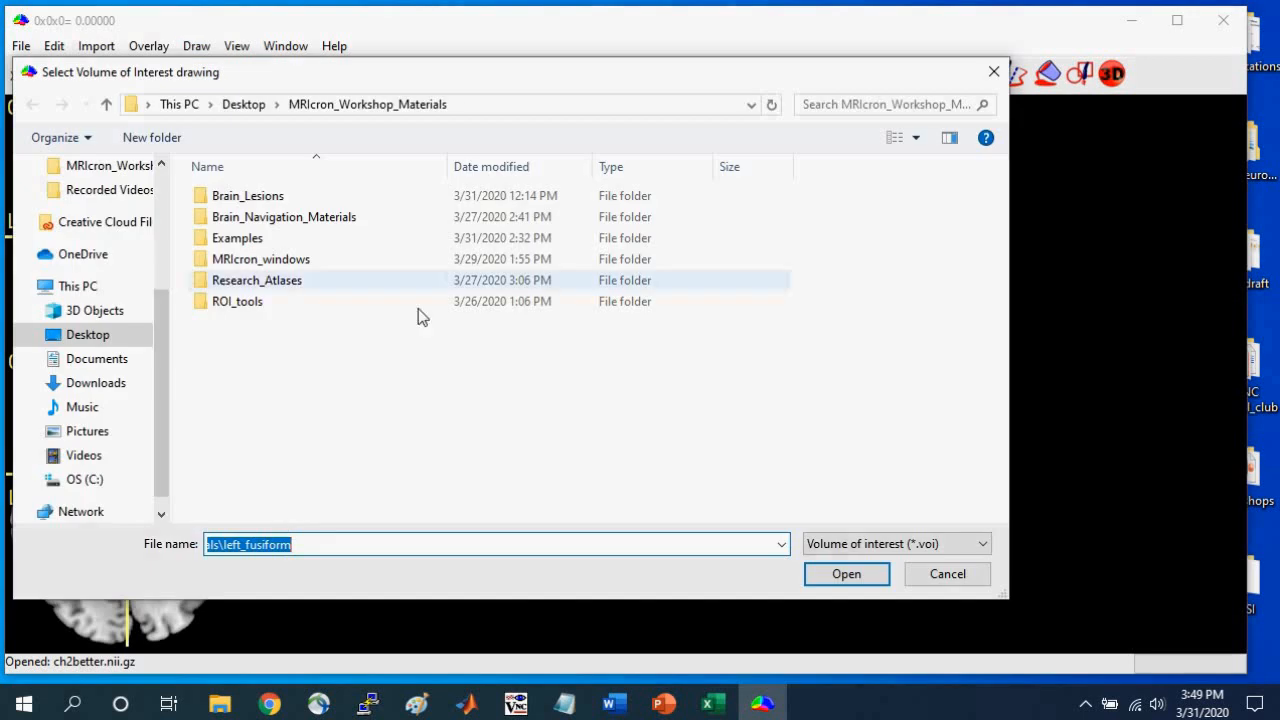
click(946, 544)
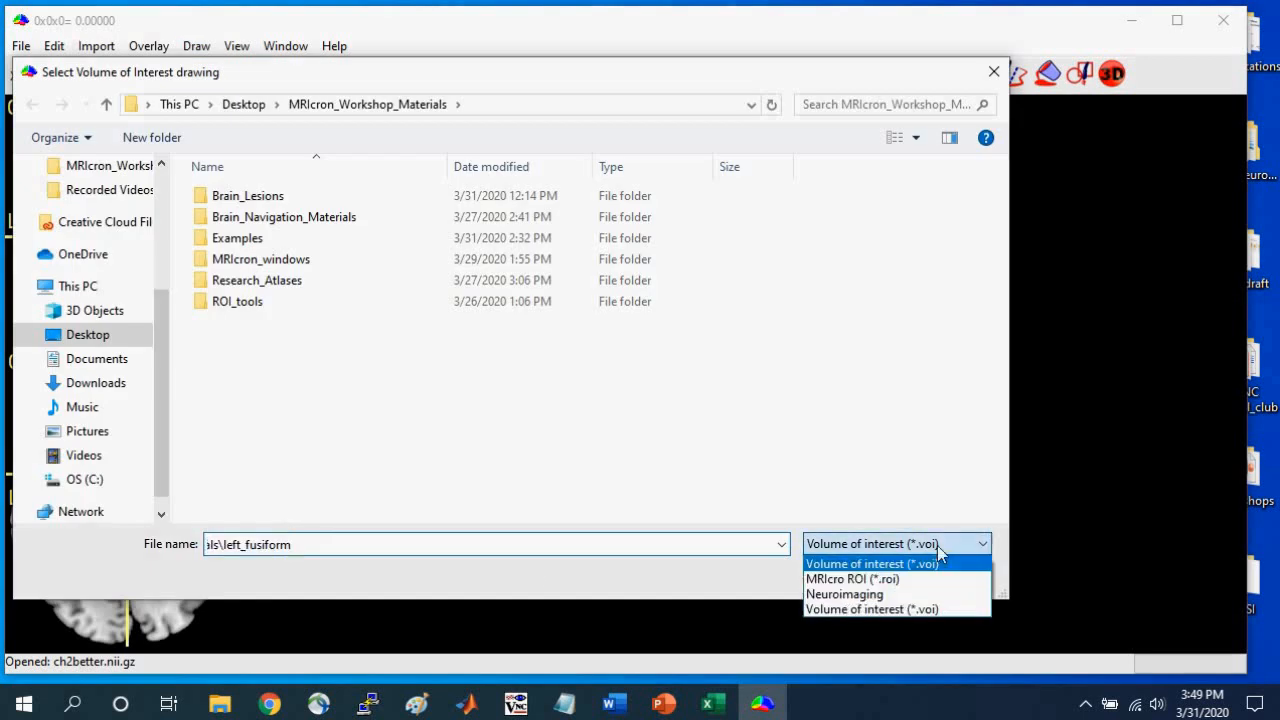
click(860, 588)
click(250, 344)
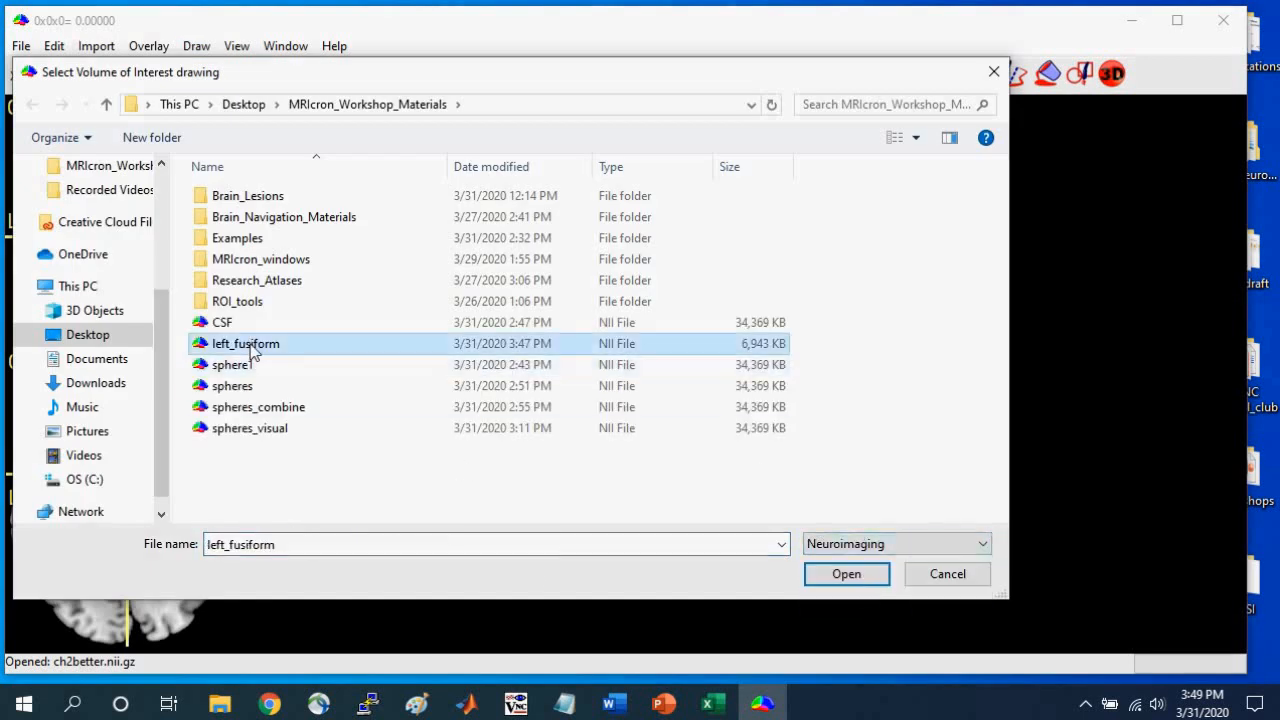
click(851, 574)
drag(80, 214, 74, 259)
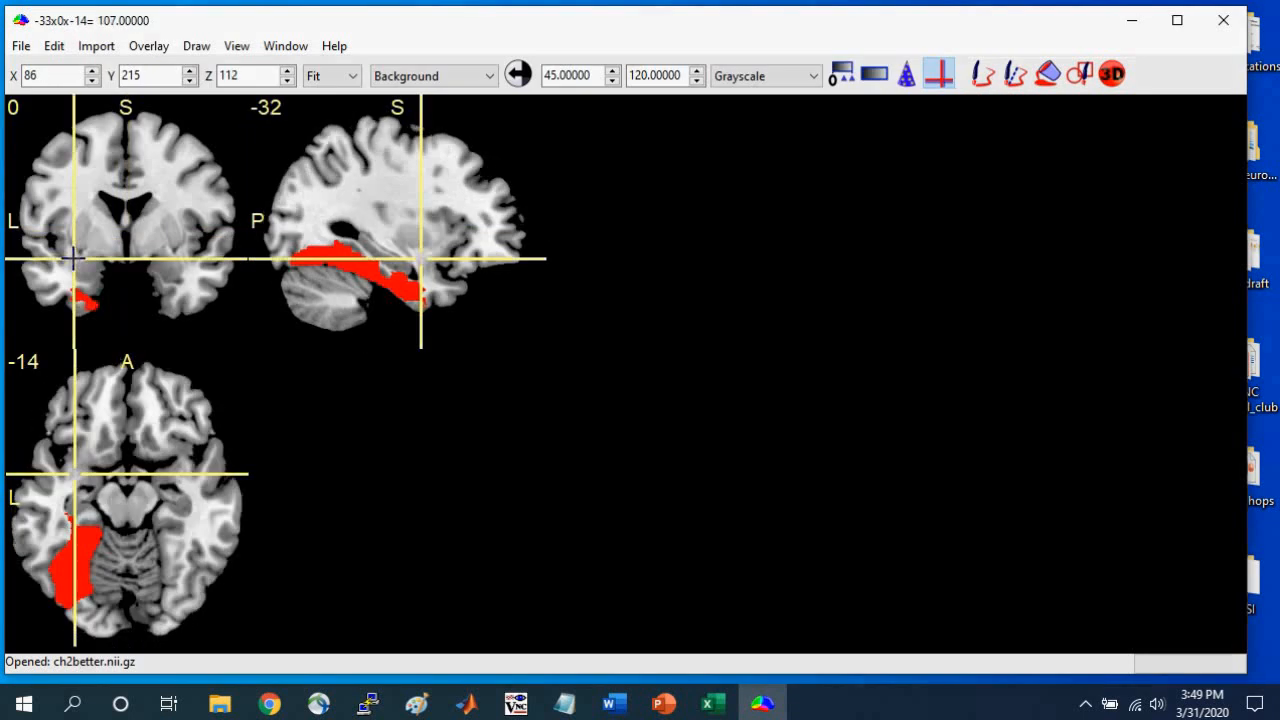
Mask the ch2better image by deleting the regions within the left fusiform VOI.
click(196, 46)
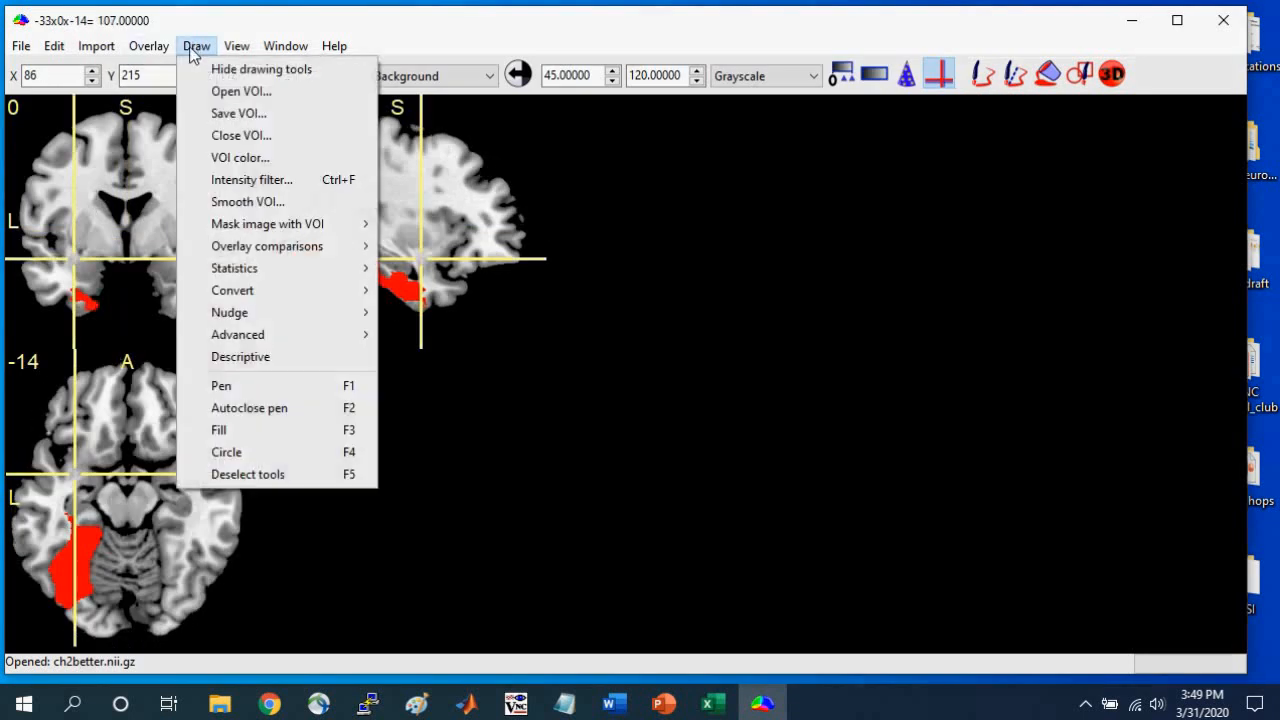
mouse_move(289, 226)
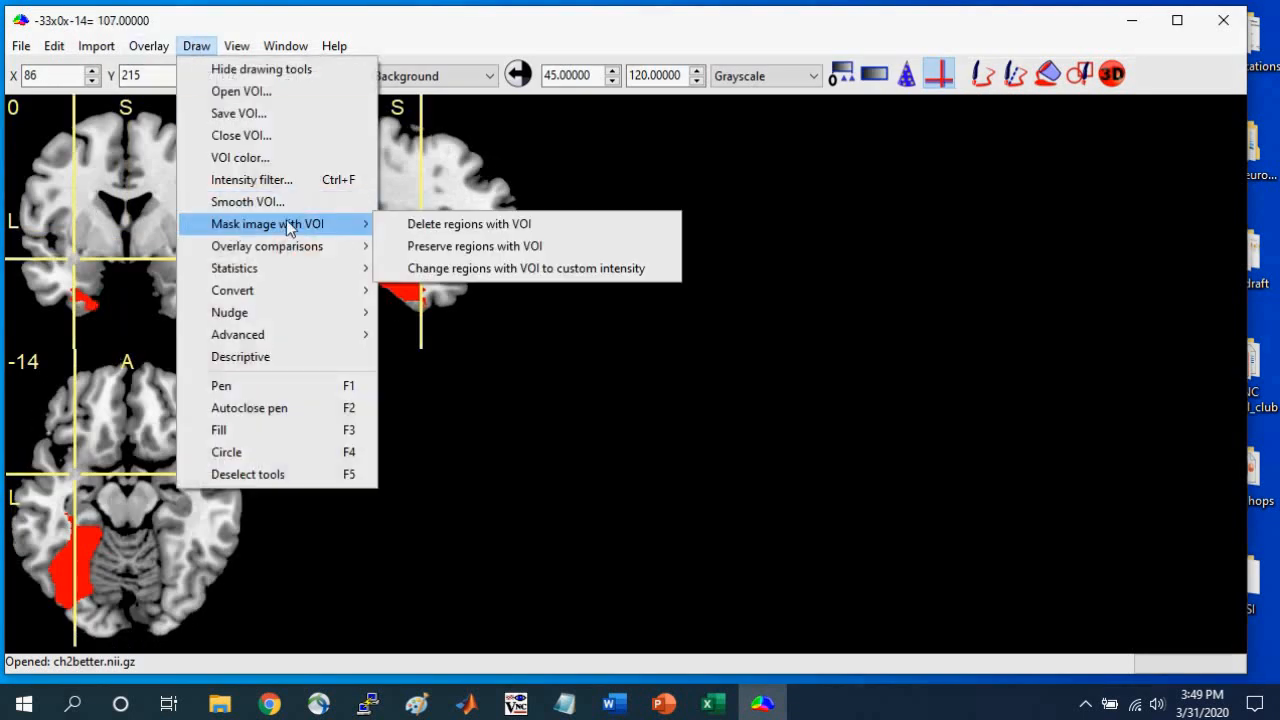
click(492, 228)
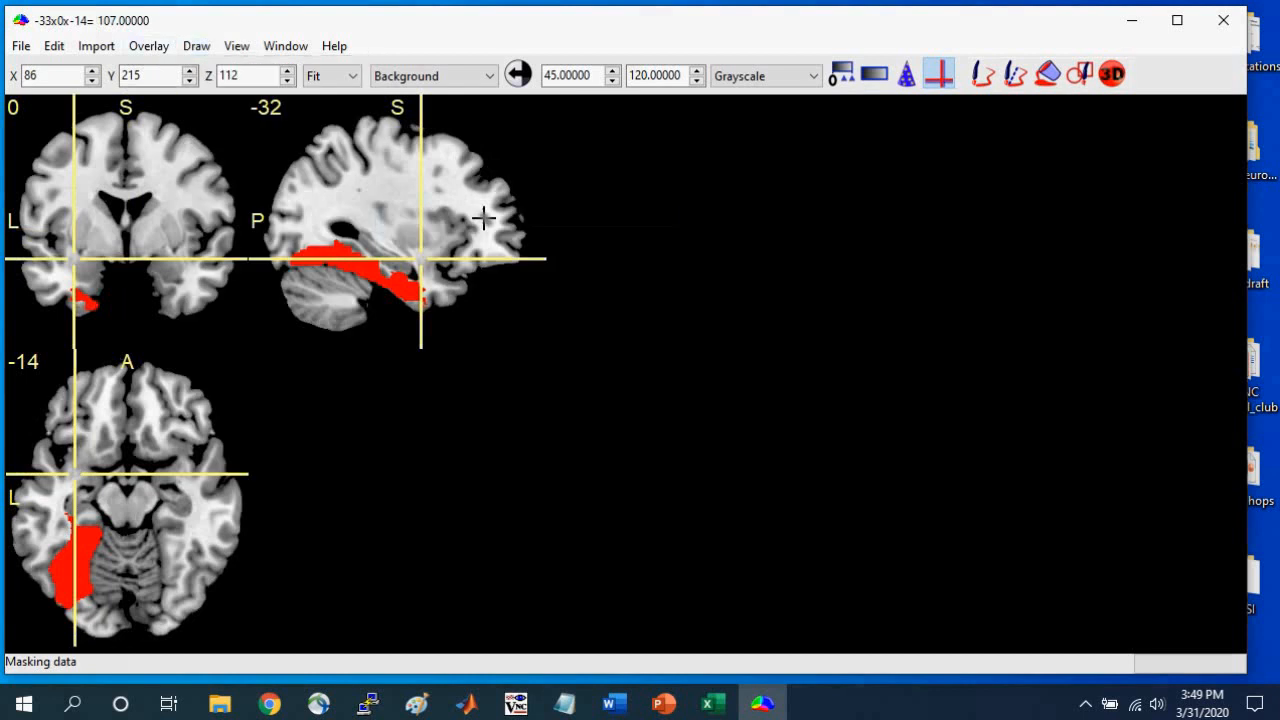
Close the left fusiform VOI and place the crosshair in the removed tissue area at -39x-68x-14 to inspect the gap.
click(197, 46)
click(240, 140)
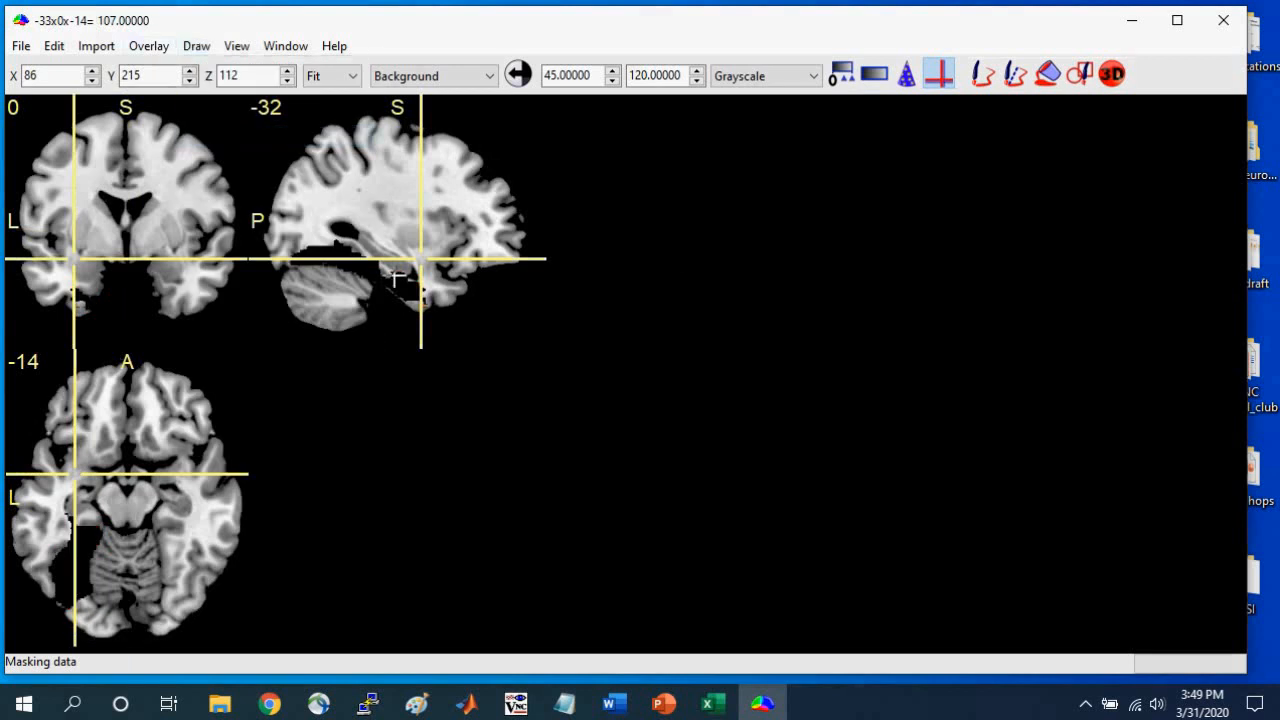
click(62, 582)
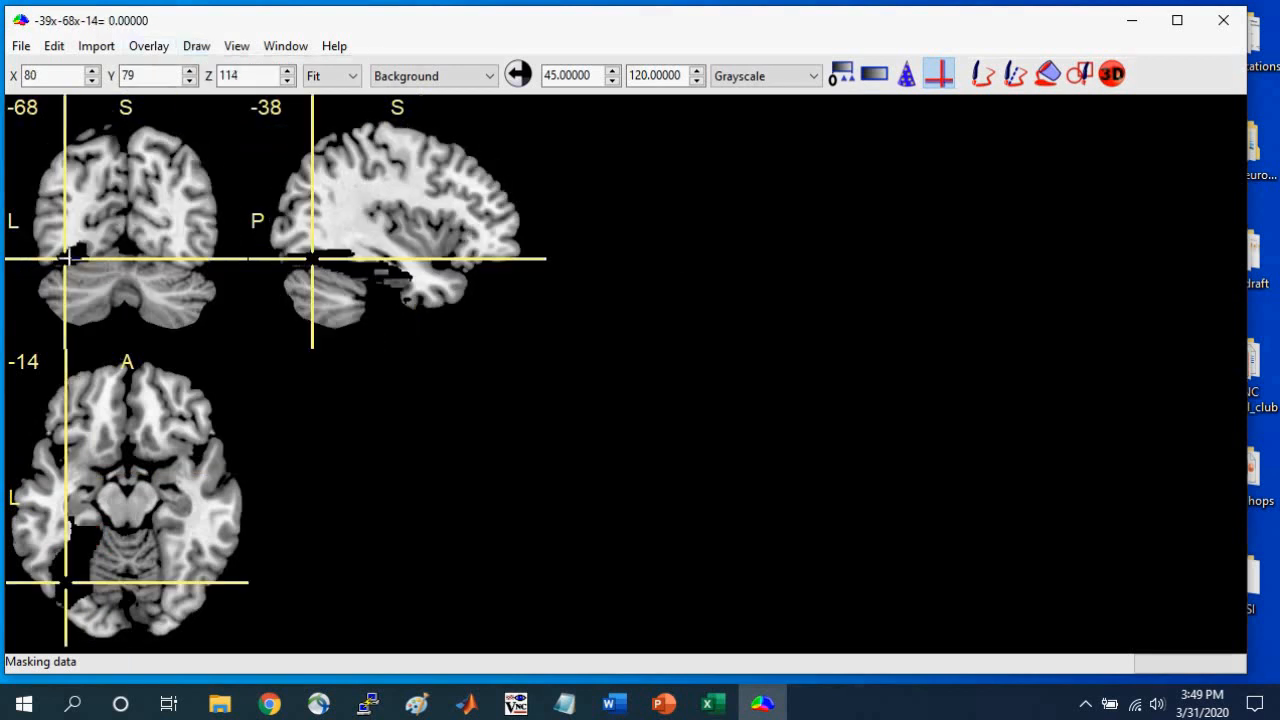
mouse_move(69, 257)
mouse_down()
mouse_move(77, 277)
mouse_move(80, 231)
mouse_move(76, 267)
mouse_up()
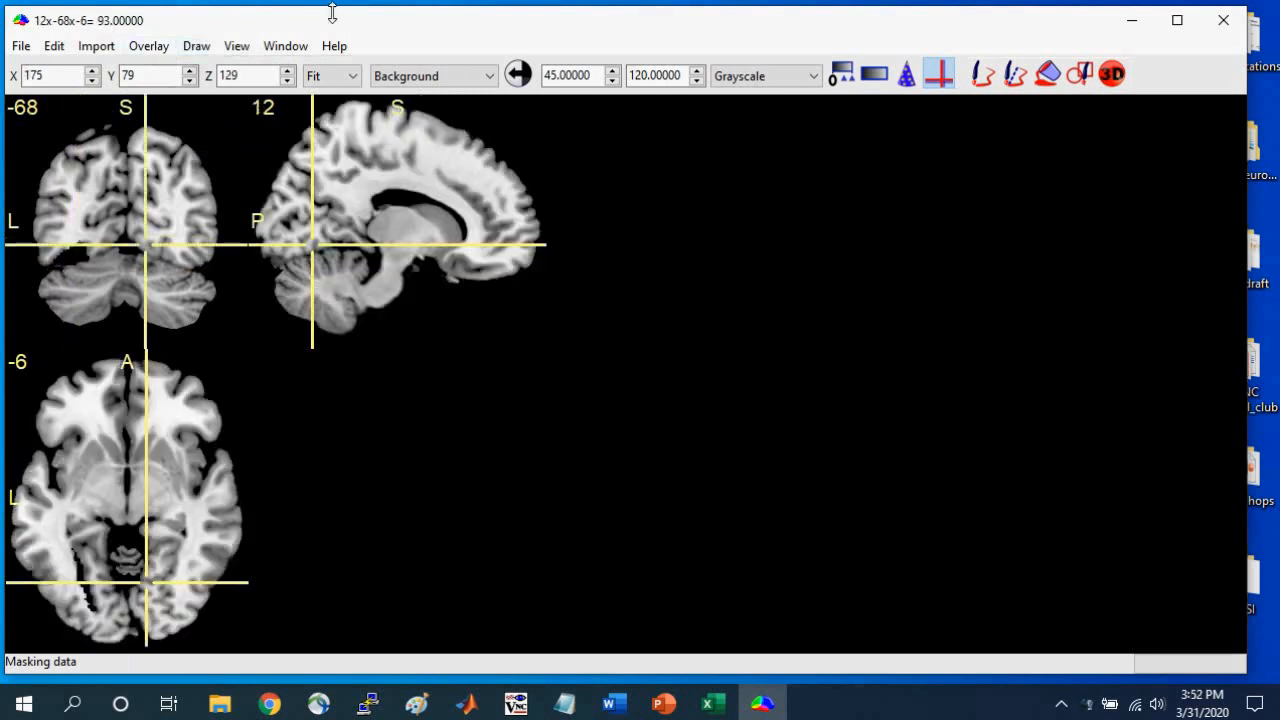
Narrow the MRIcron window to about half the screen, switch to File Explorer and open the Research_Atlases folder in MRIcron_Workshop_Materials.
drag(1253, 320, 655, 337)
click(219, 708)
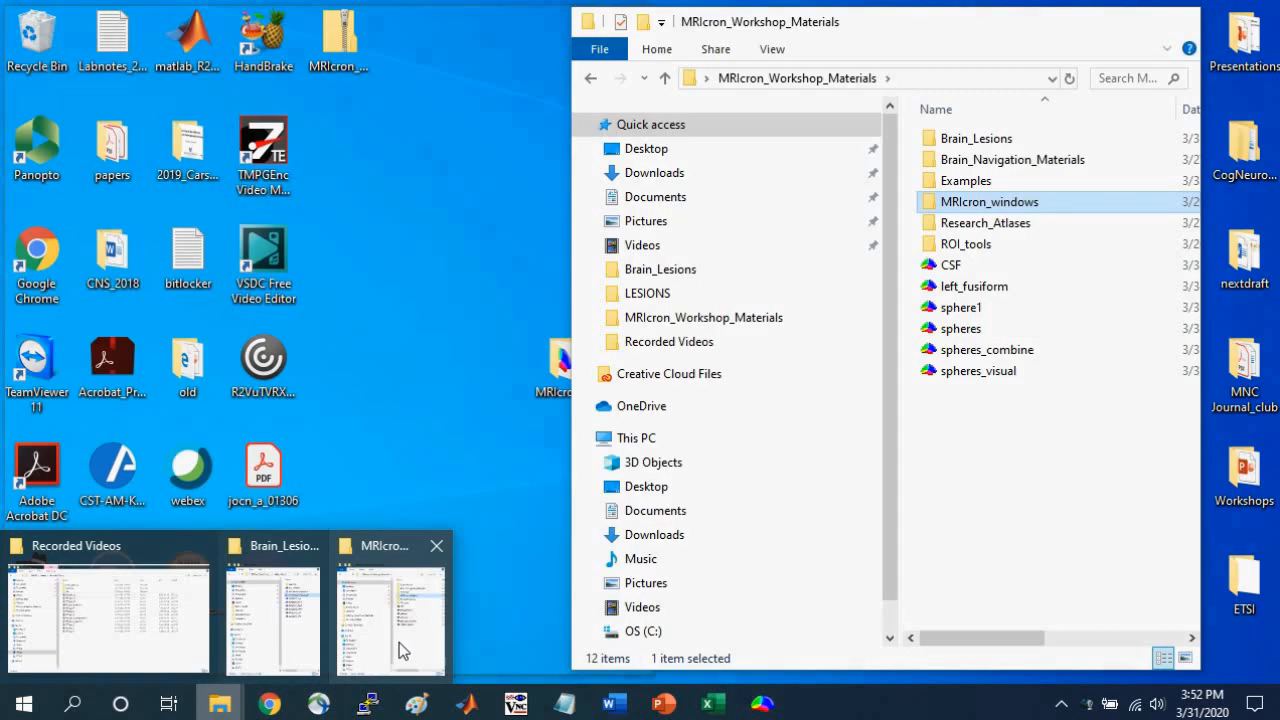
click(399, 642)
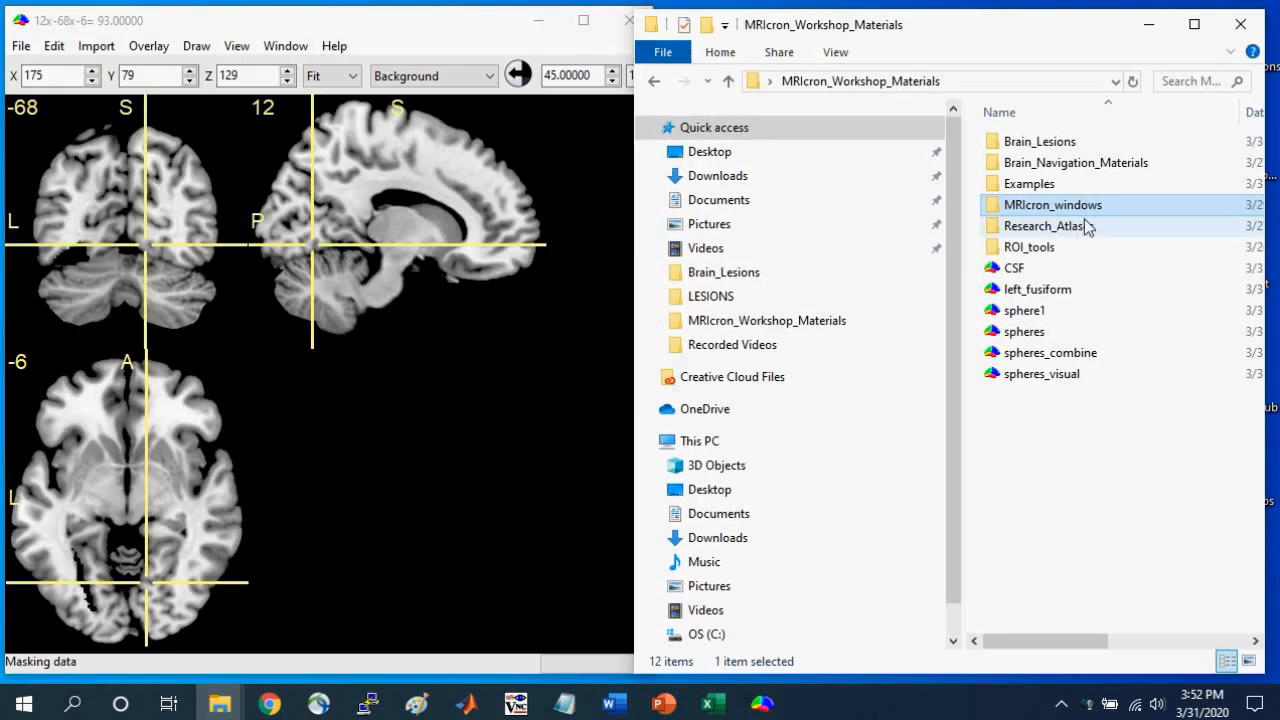
click(1031, 232)
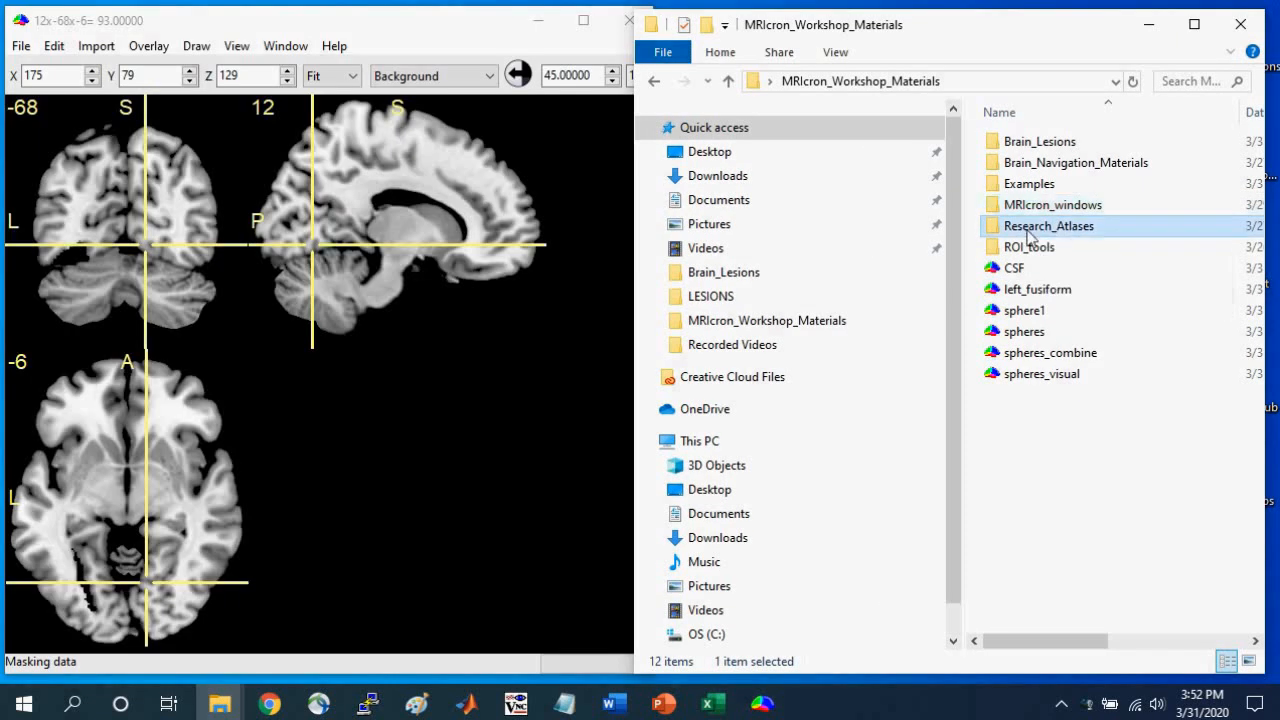
double_click(1020, 229)
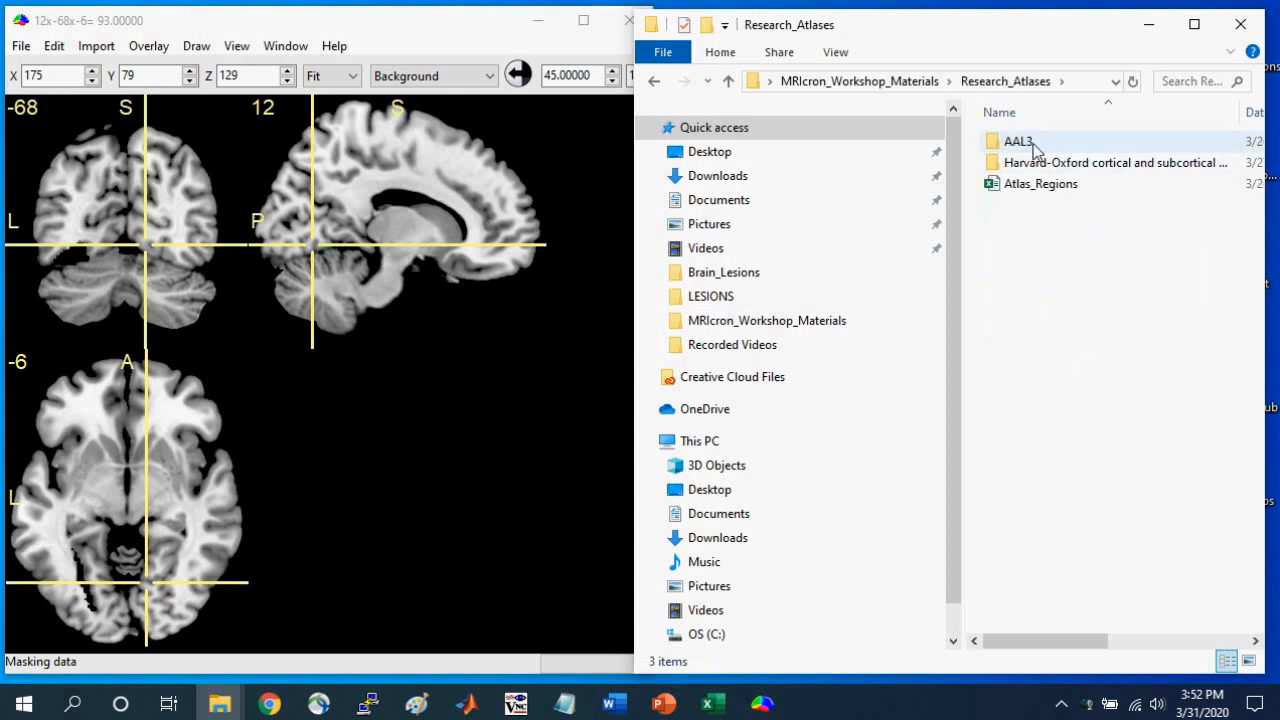
Widen the File Explorer window and open the AAL3 folder to look over its atlas files.
mouse_move(1042, 171)
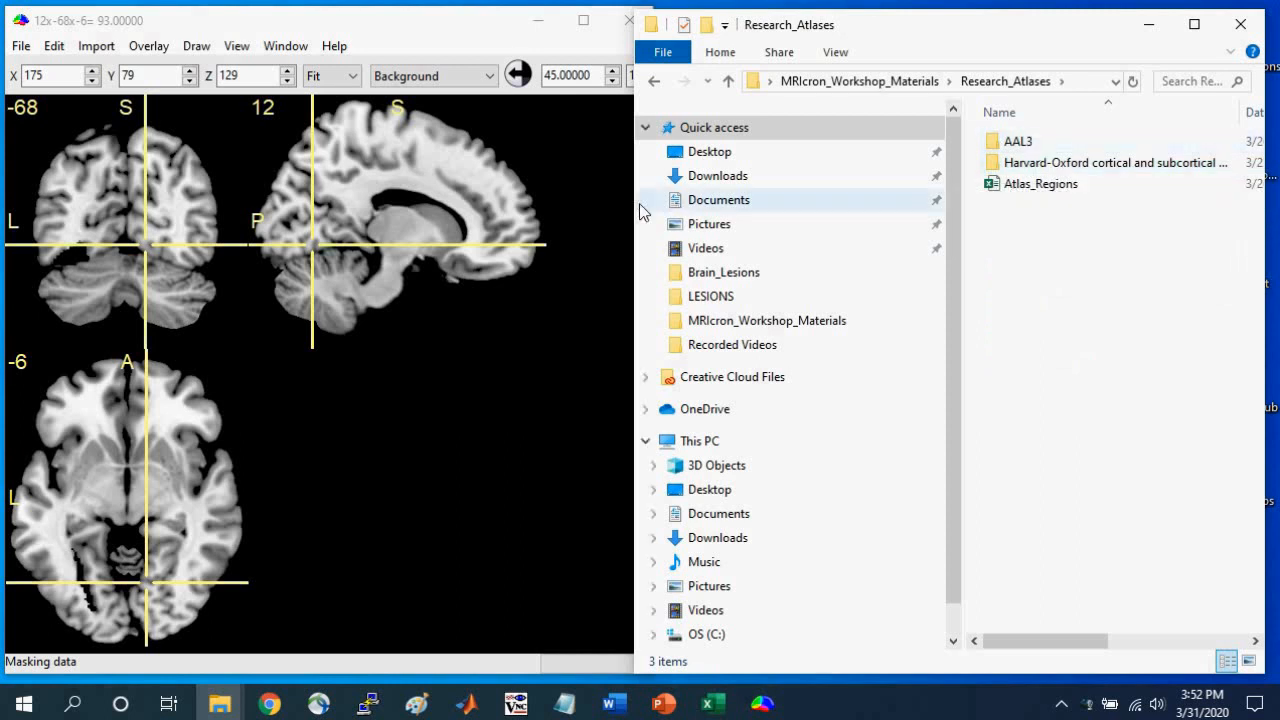
drag(633, 203, 374, 203)
double_click(814, 138)
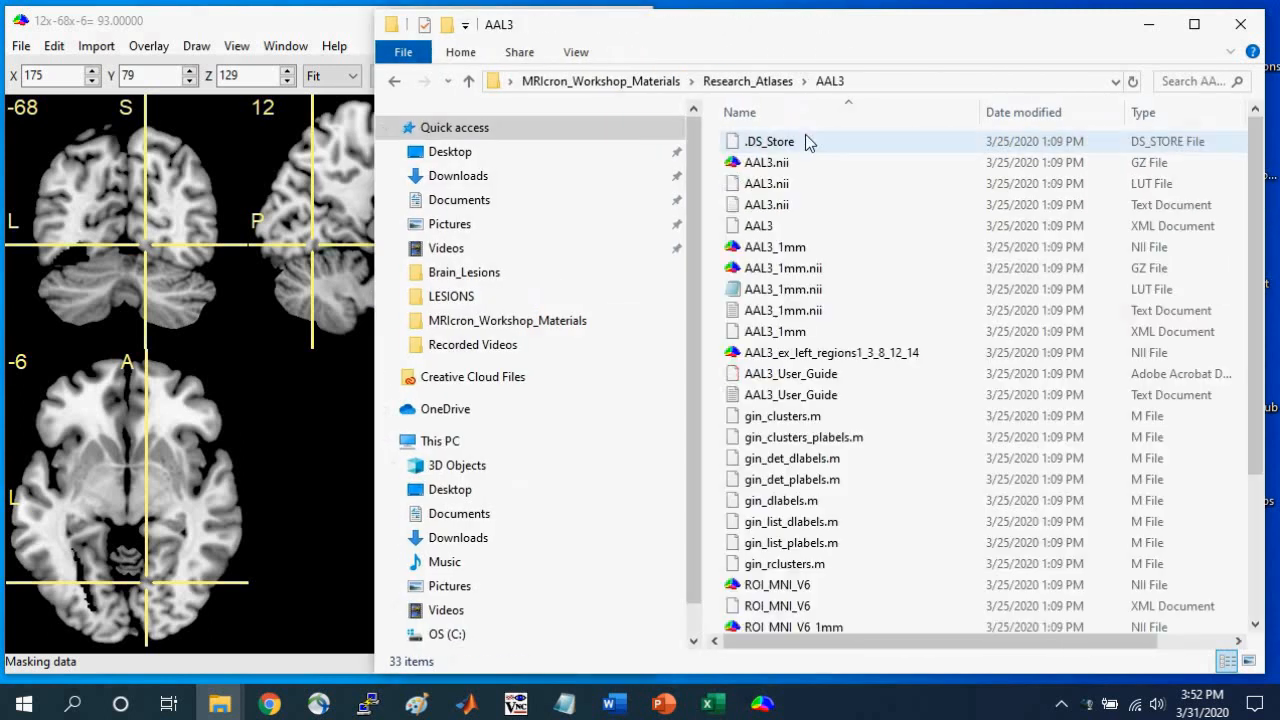
mouse_move(768, 171)
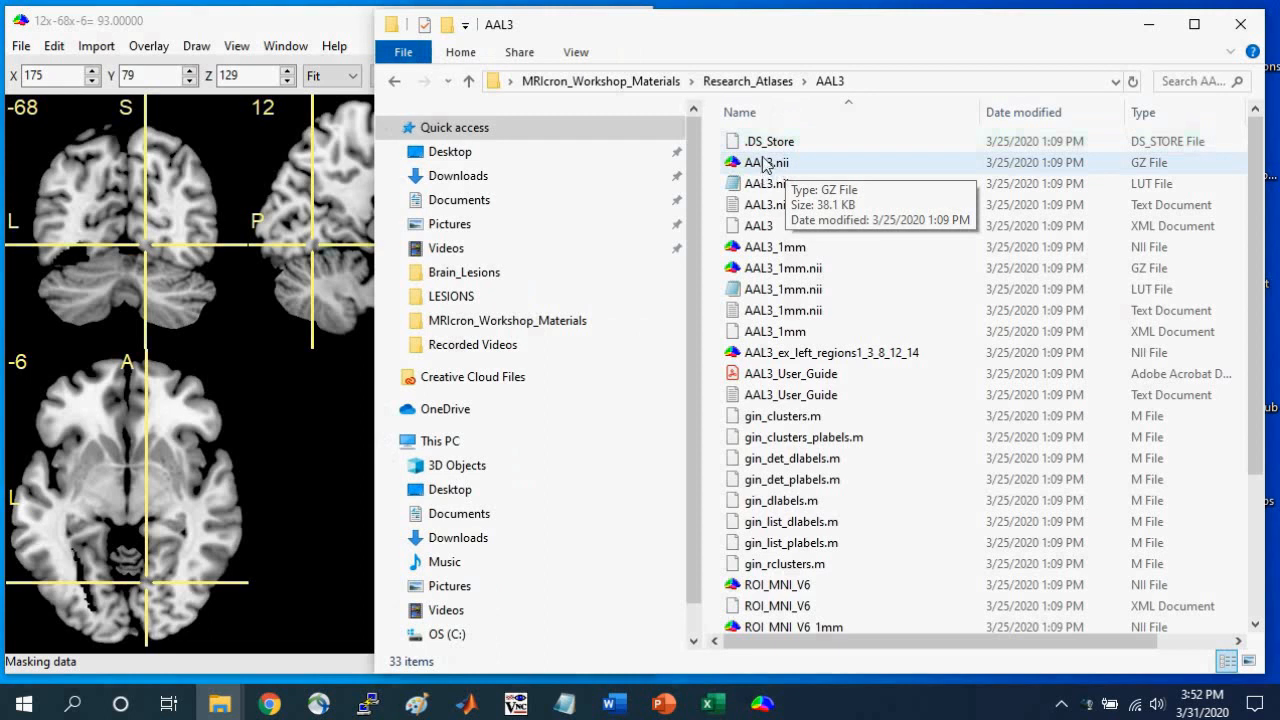
Open the Harvard-Oxford cortical and subcortical structural atlases folder in Research_Atlases and widen its name column to show full file names.
click(752, 81)
double_click(826, 162)
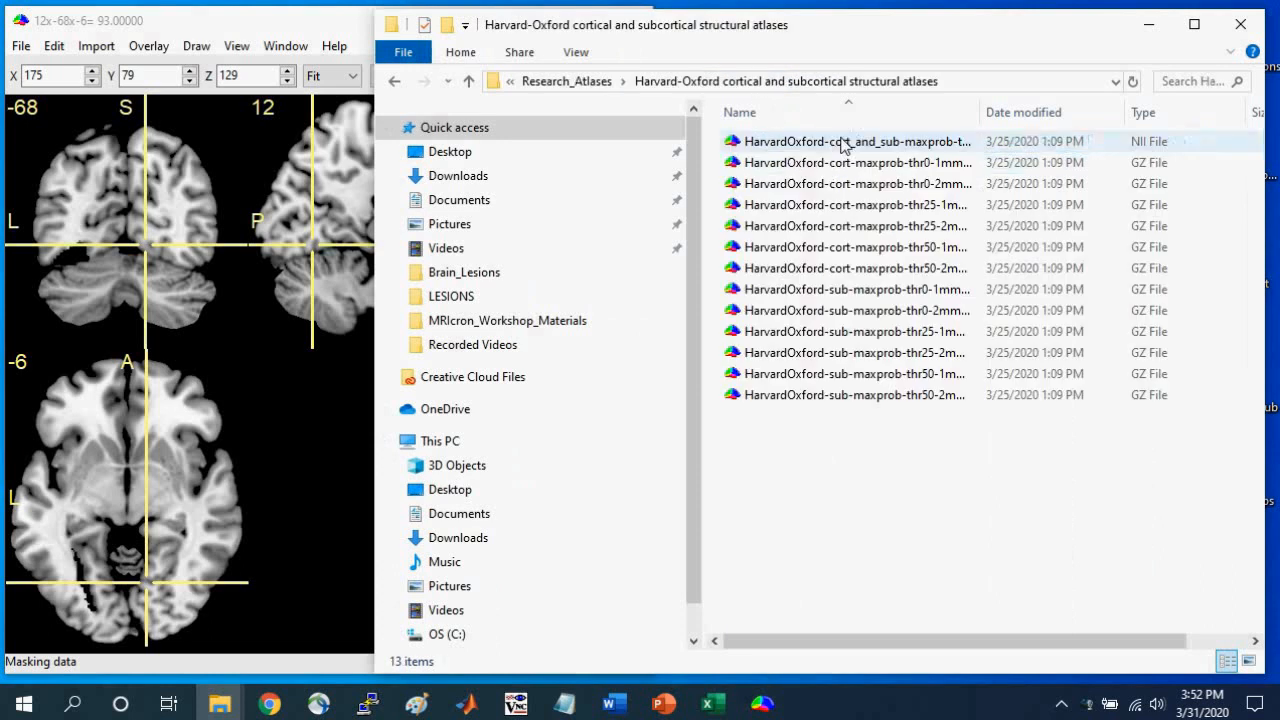
drag(980, 112, 1093, 115)
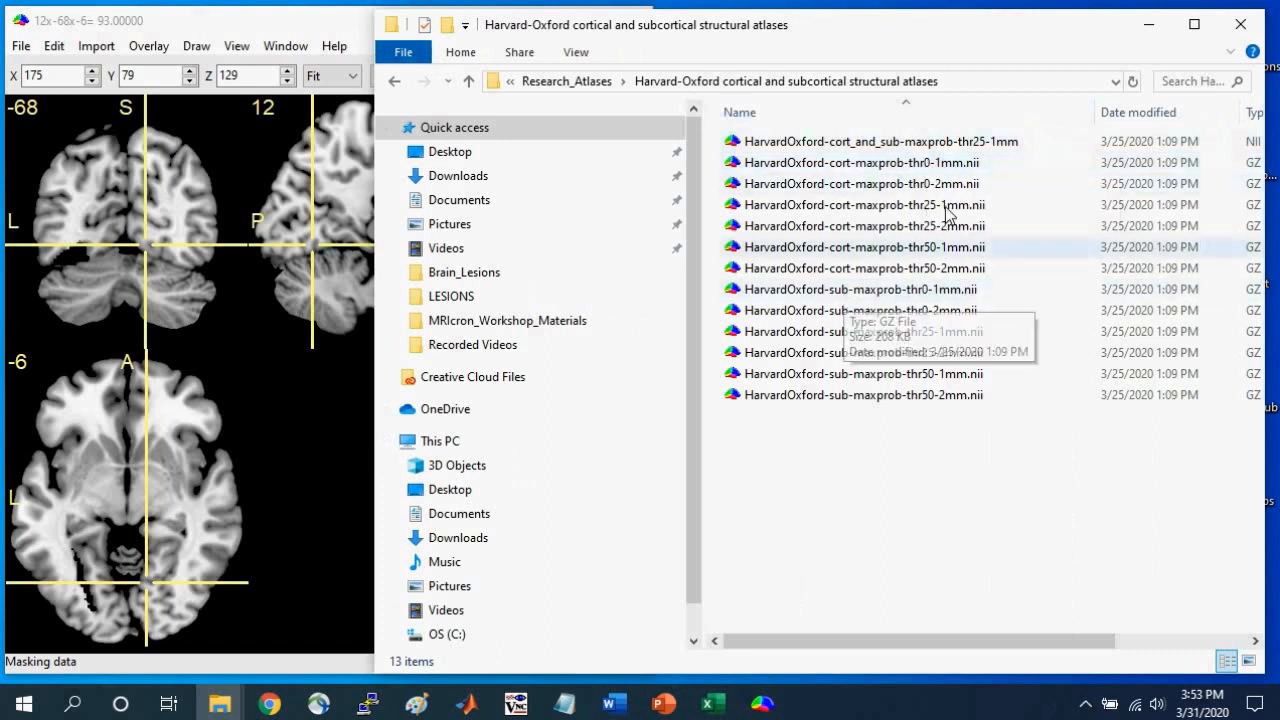
Open HarvardOxford-cort_and_sub-maxprob-thr25-1mm in MRIcron, fit its window beside the file list and place the crosshair at 0x-78x23.
click(912, 141)
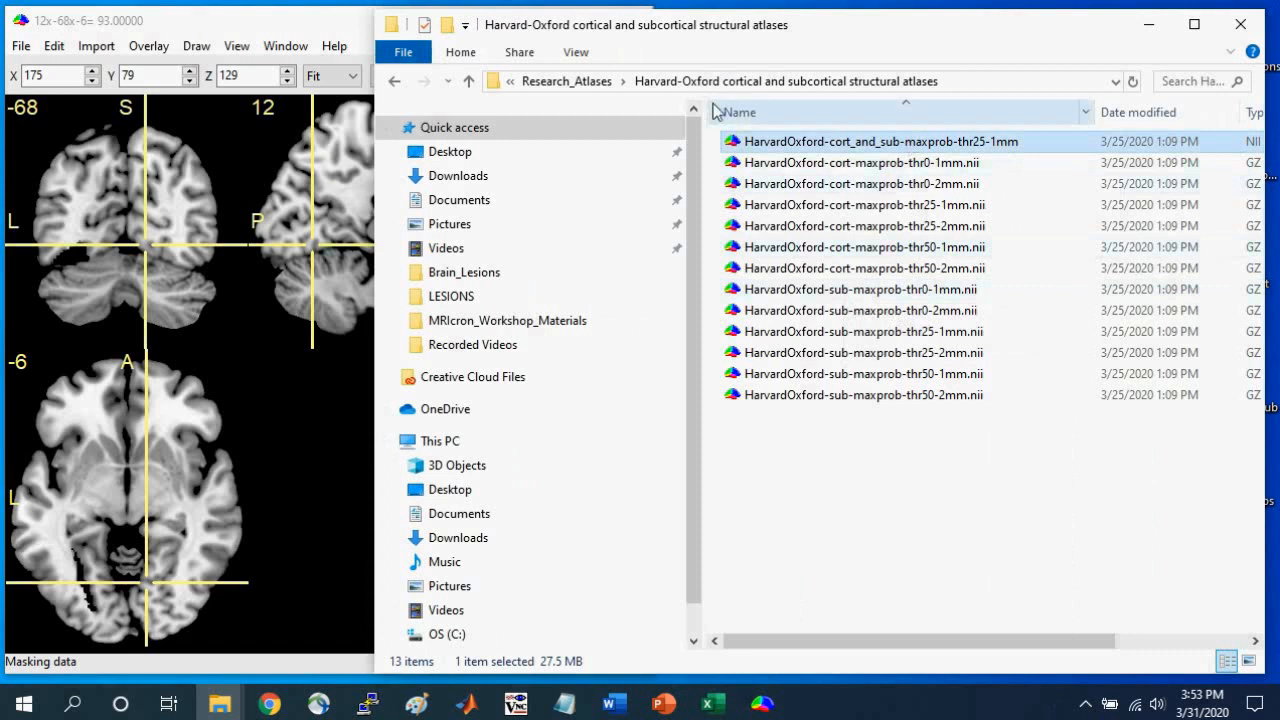
double_click(850, 150)
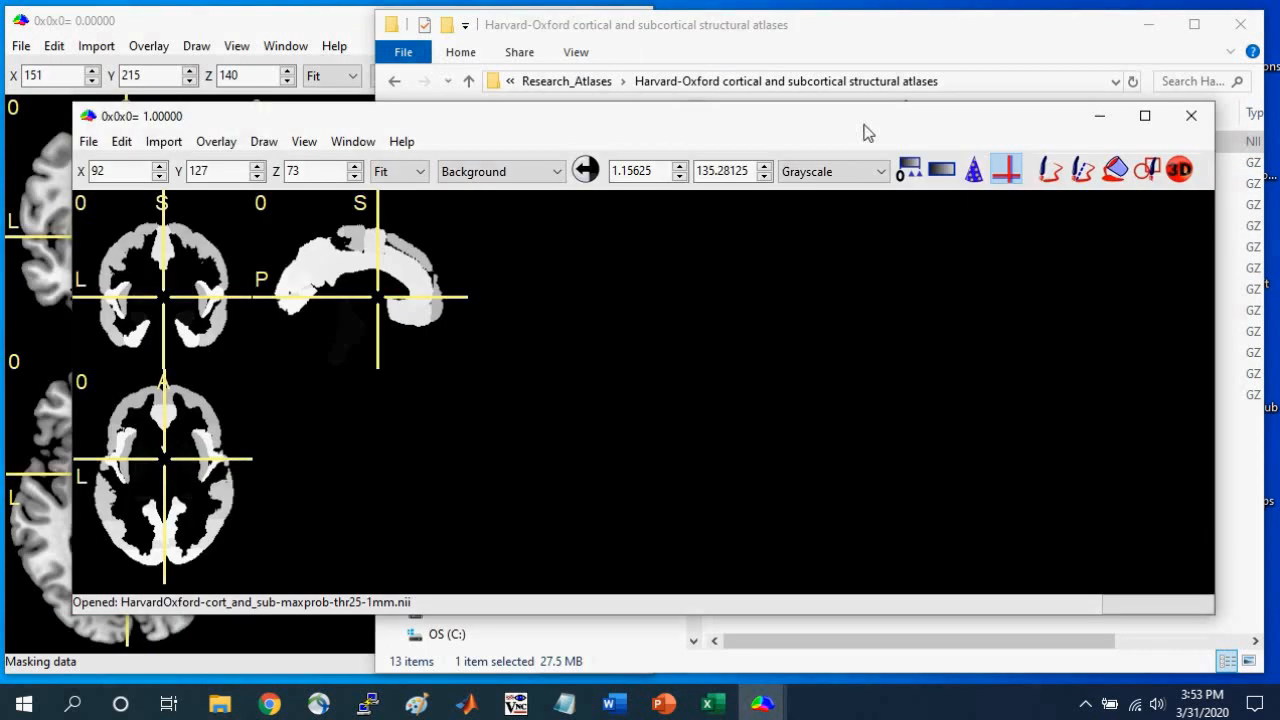
drag(866, 131, 811, 31)
drag(1155, 518, 577, 677)
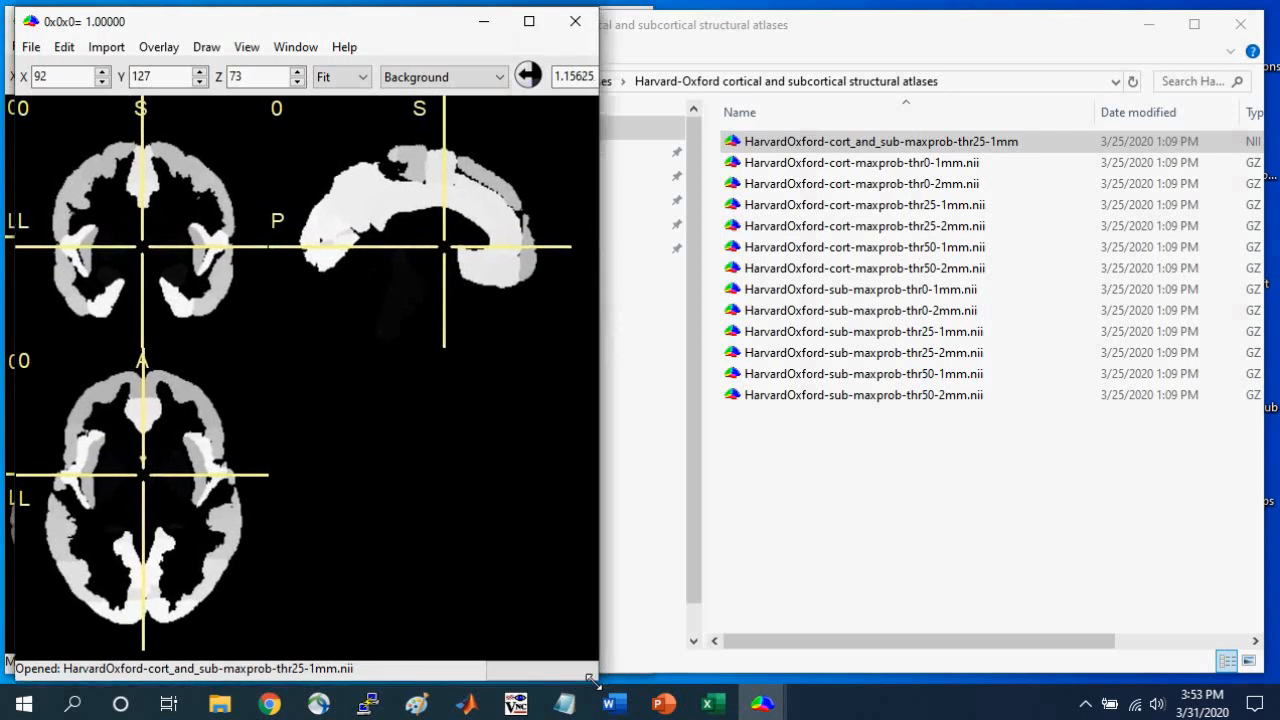
click(340, 207)
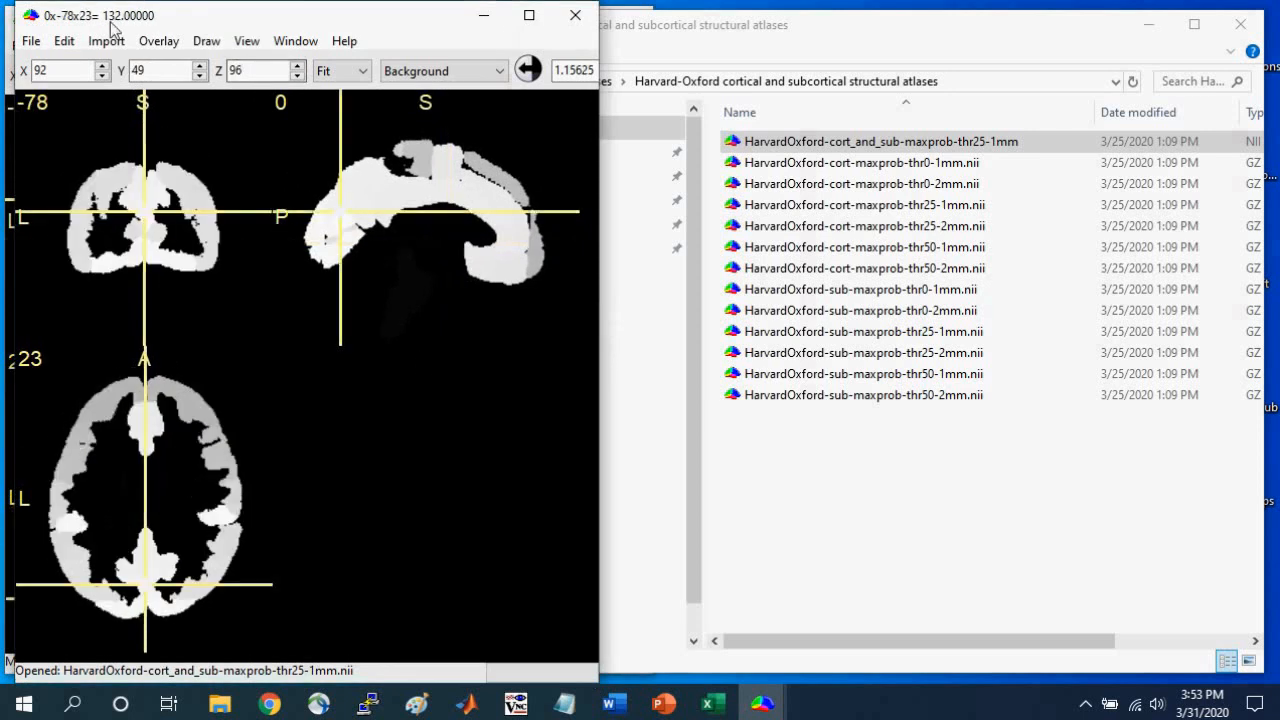
Return to the Research_Atlases folder and open the Atlas_Regions workbook in Excel.
click(768, 84)
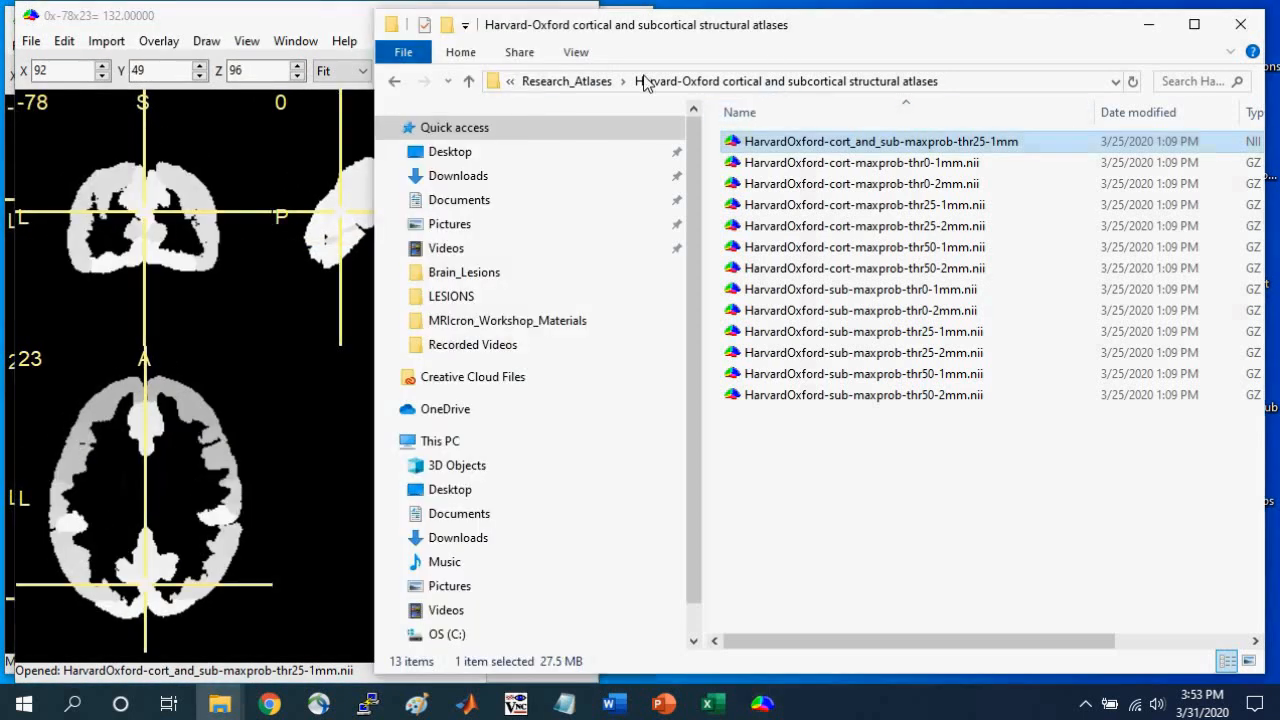
click(606, 80)
click(770, 192)
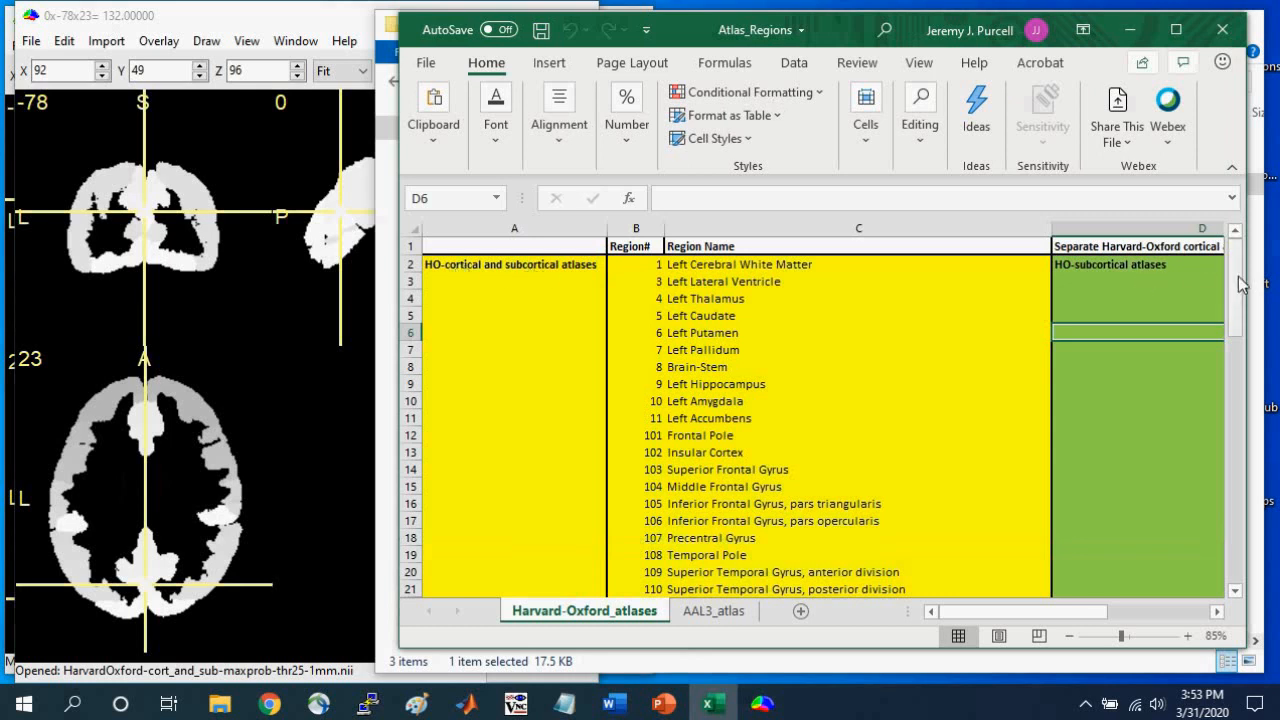
Look up region number 132 in the Harvard-Oxford_atlases sheet and highlight its number and name, then leave the workbook.
drag(1244, 290, 1245, 446)
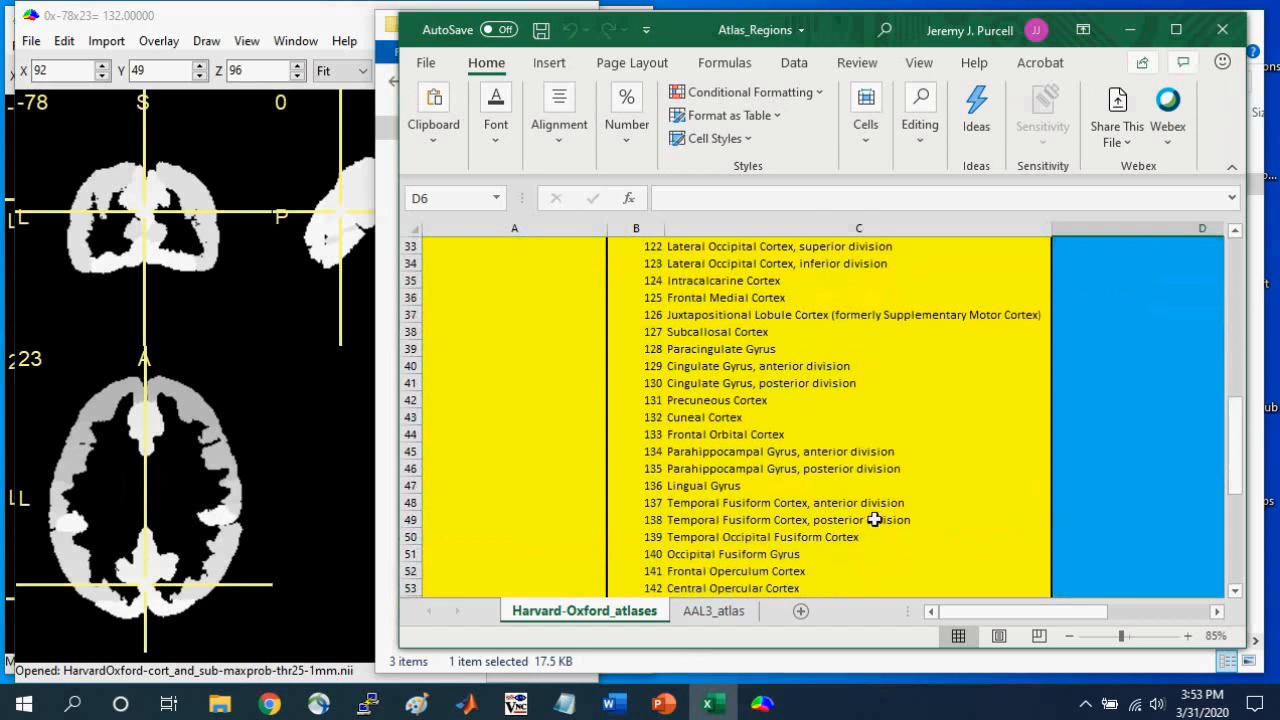
click(652, 420)
drag(650, 420, 757, 416)
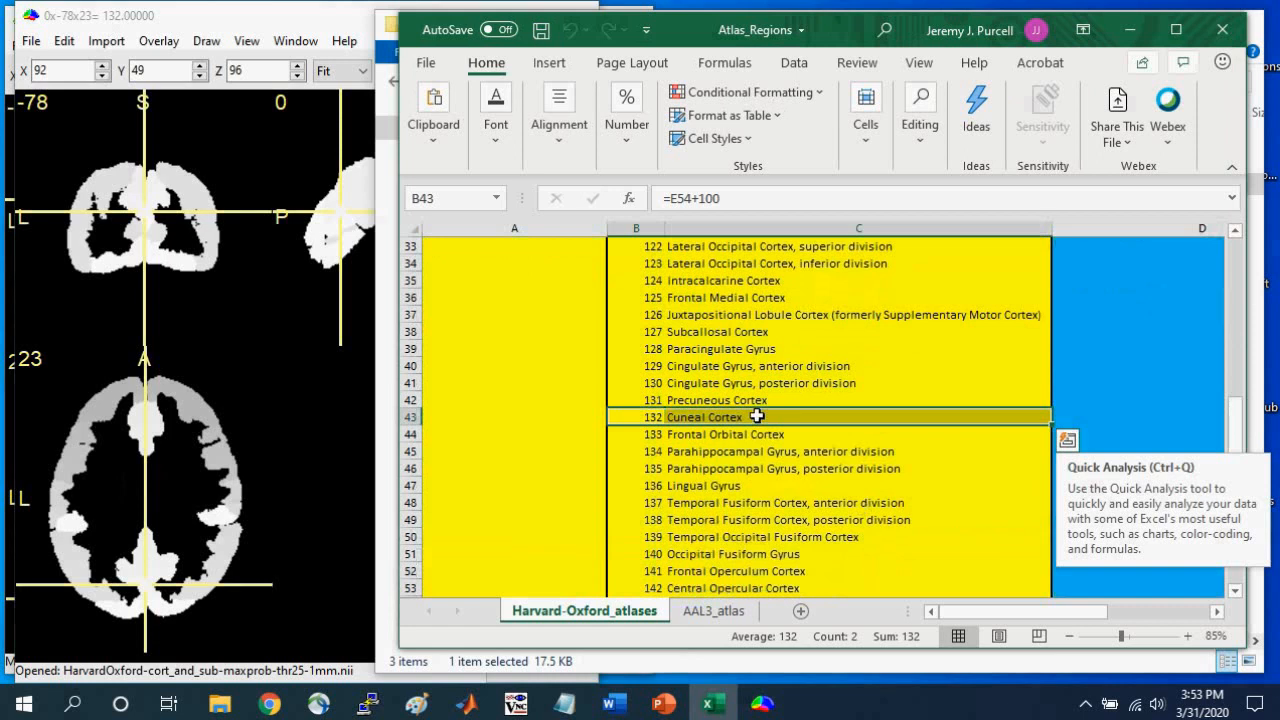
key(alt+Tab)
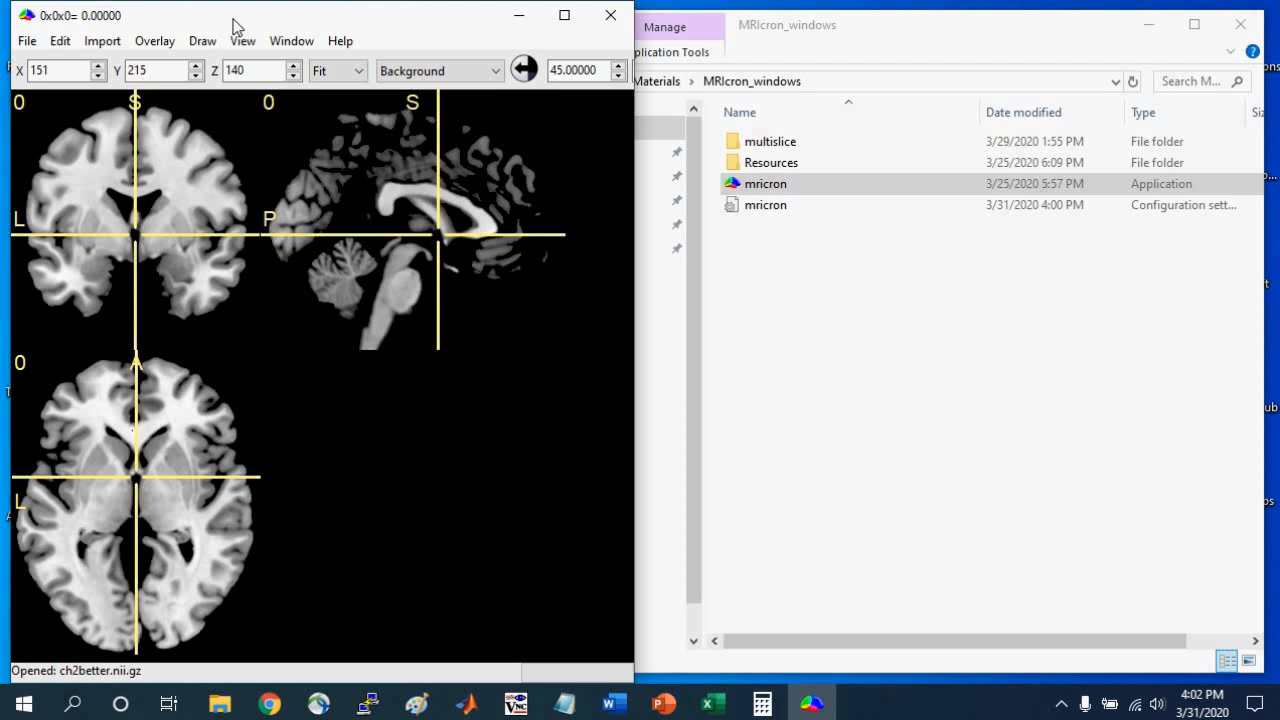
Open left_fusiform from MRIcron_Workshop_Materials as the background image, place the crosshair on the region at -25x-40x-17 and widen the window.
click(25, 45)
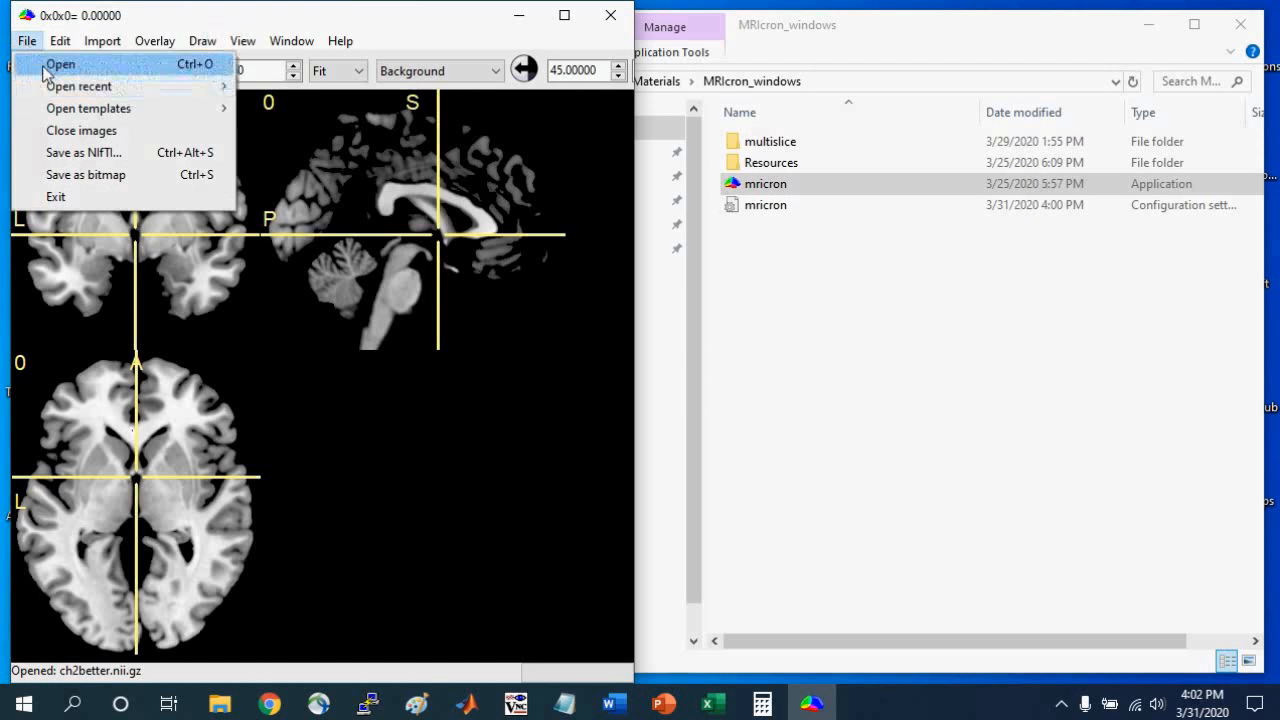
click(62, 64)
click(277, 338)
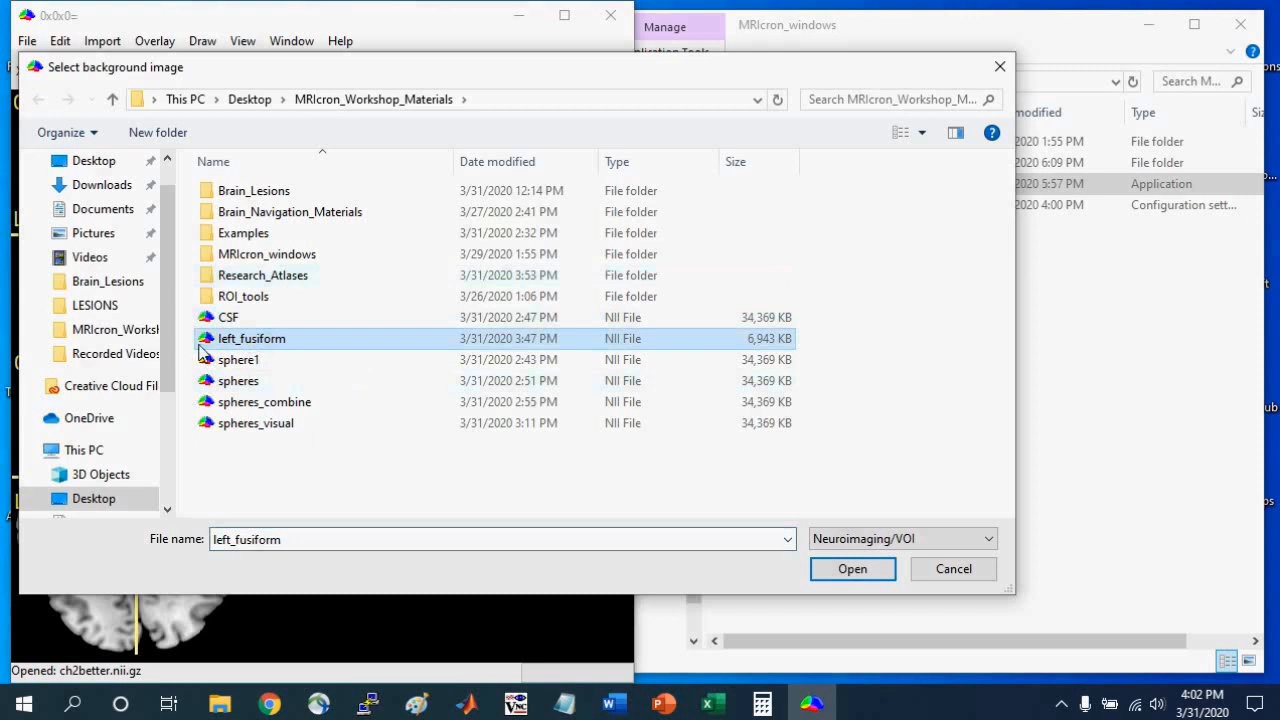
click(862, 569)
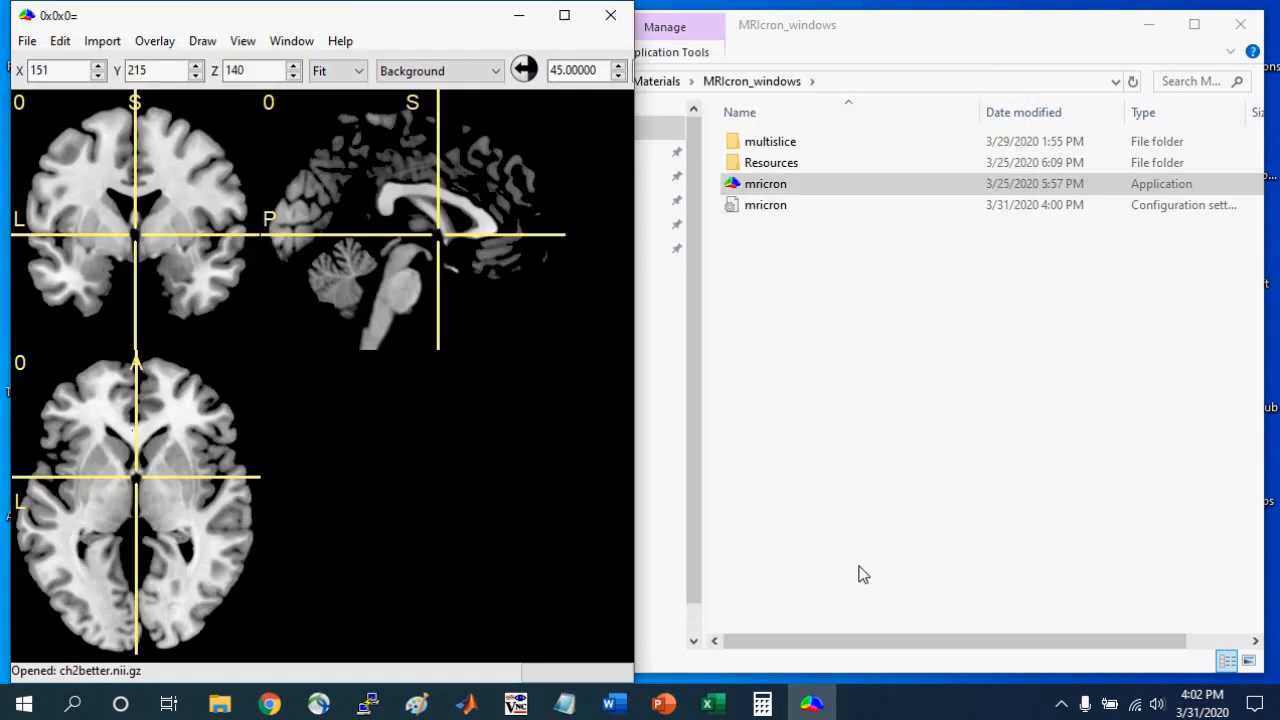
click(103, 299)
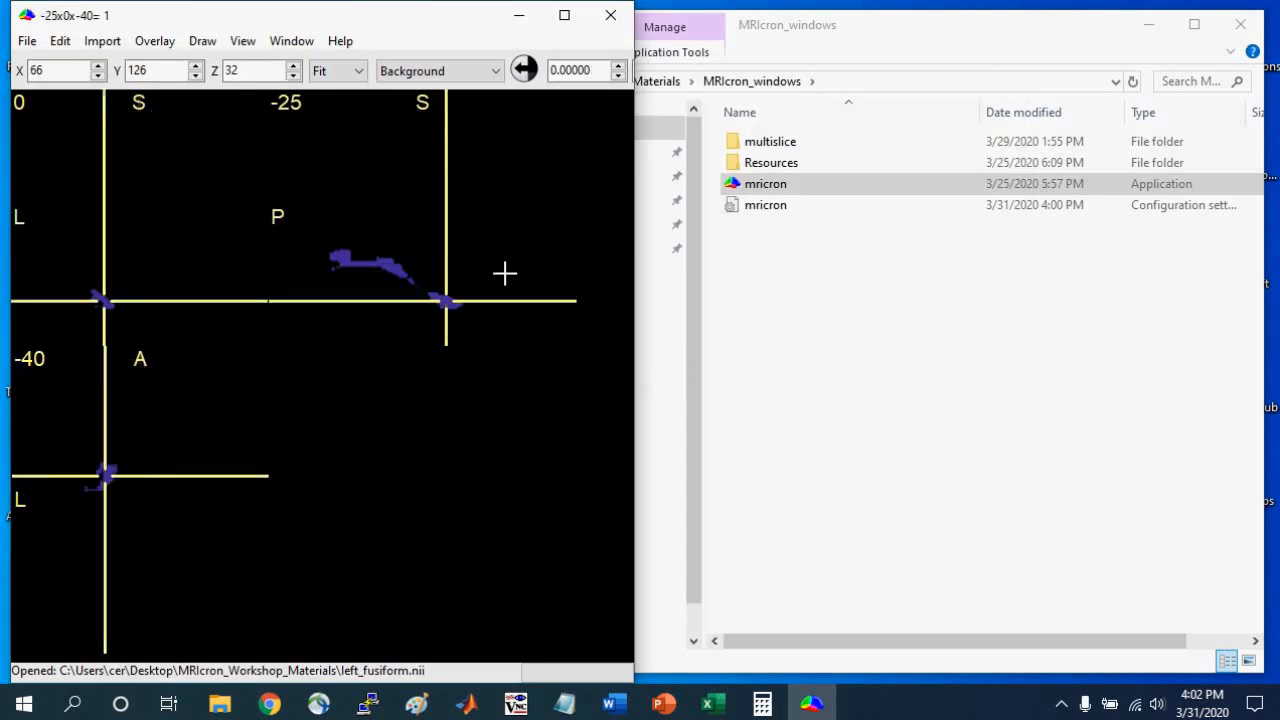
click(389, 267)
drag(635, 317, 781, 322)
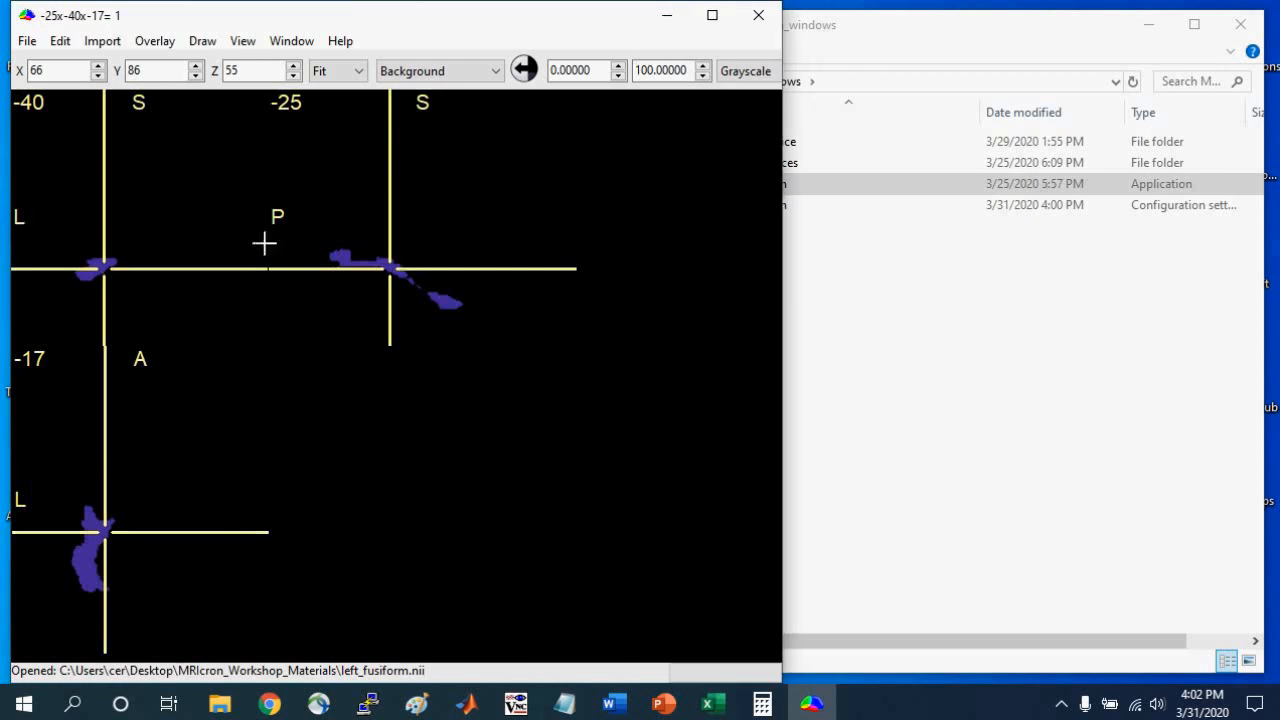
Trace the left fusiform region with the crosshair to read the coordinates of its anterior end and its posterior end.
mouse_move(101, 267)
mouse_down()
mouse_move(88, 264)
mouse_move(126, 266)
mouse_up()
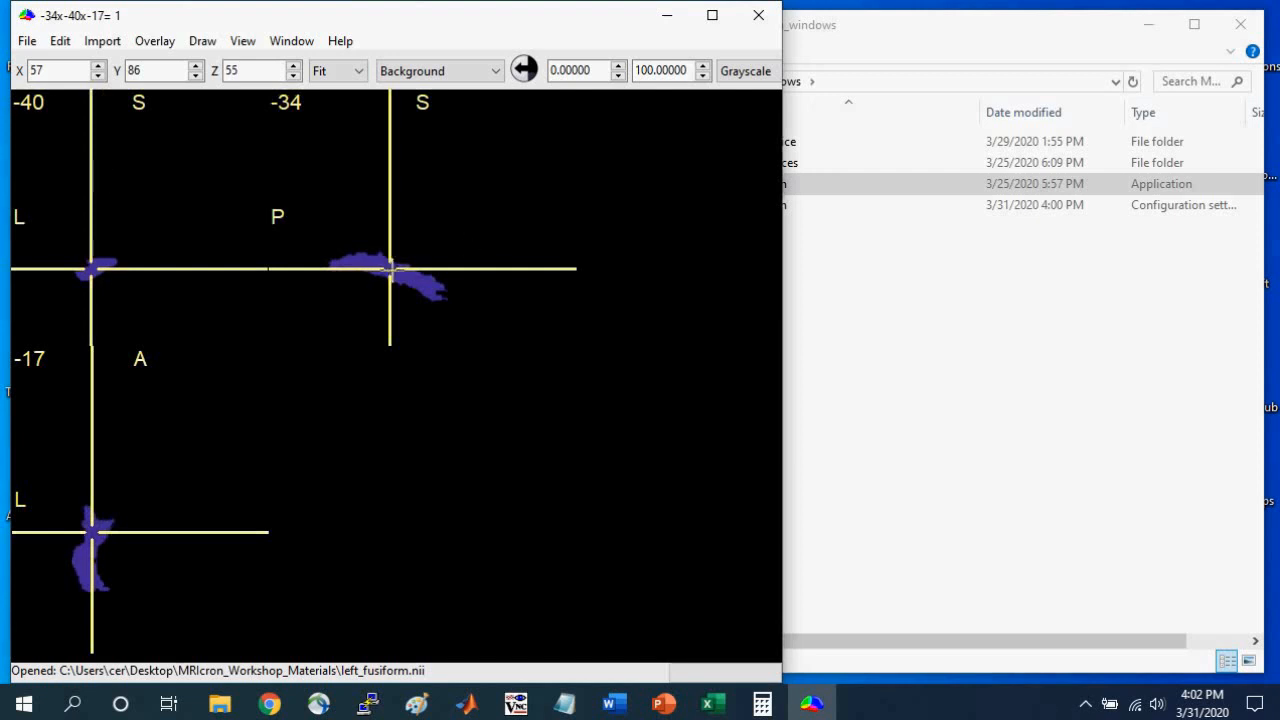
drag(390, 268, 461, 294)
drag(108, 304, 108, 306)
click(459, 307)
drag(459, 307, 462, 309)
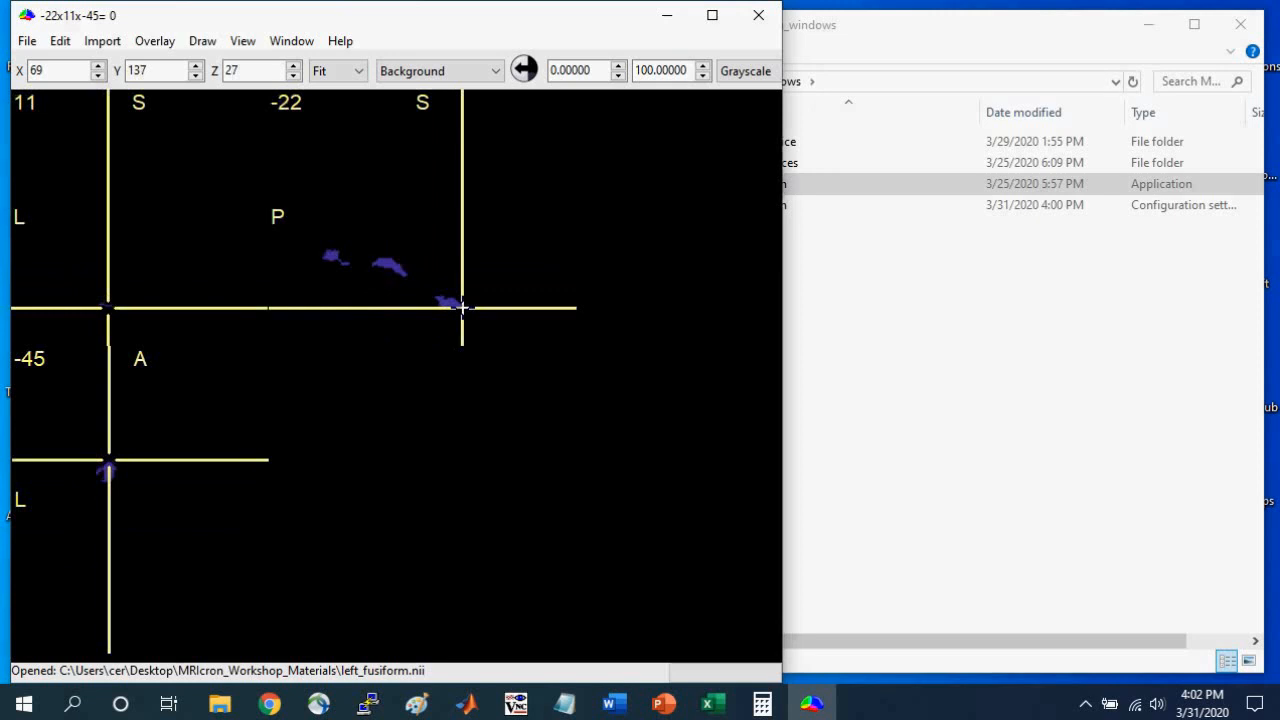
drag(462, 307, 323, 256)
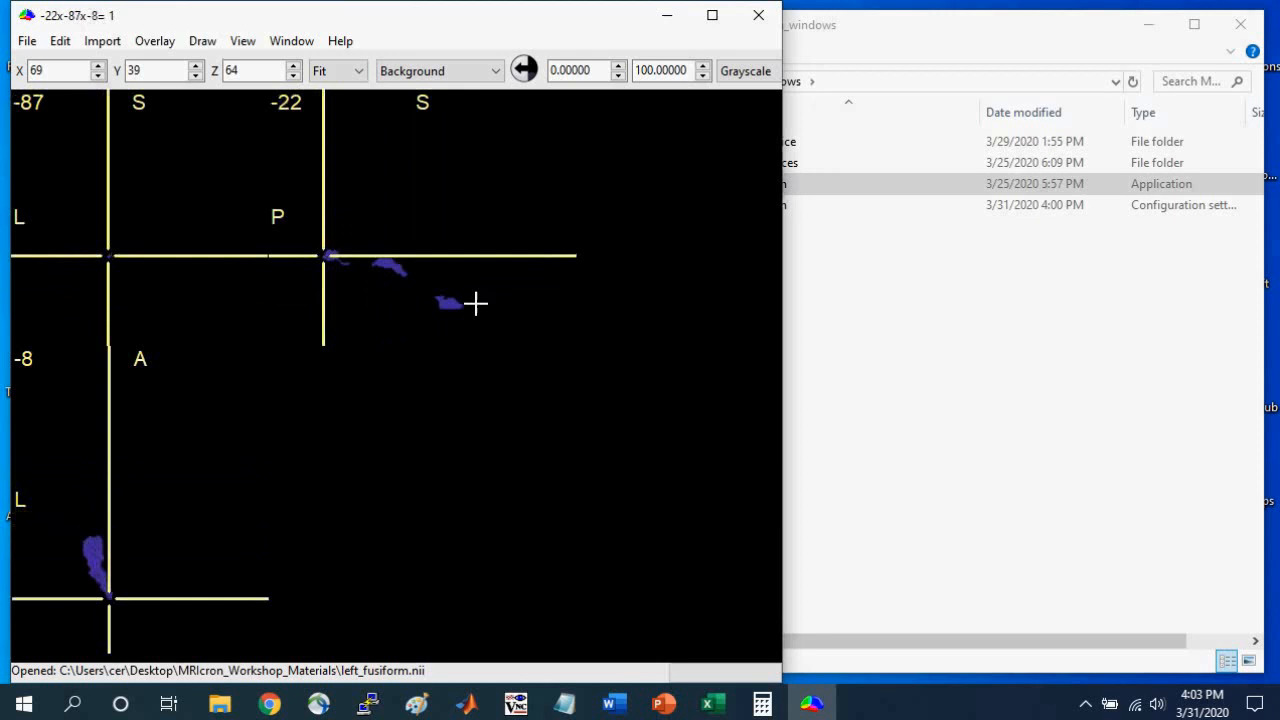
Switch to Calculator and divide the region's 98 anterior-posterior length by 2.
click(762, 705)
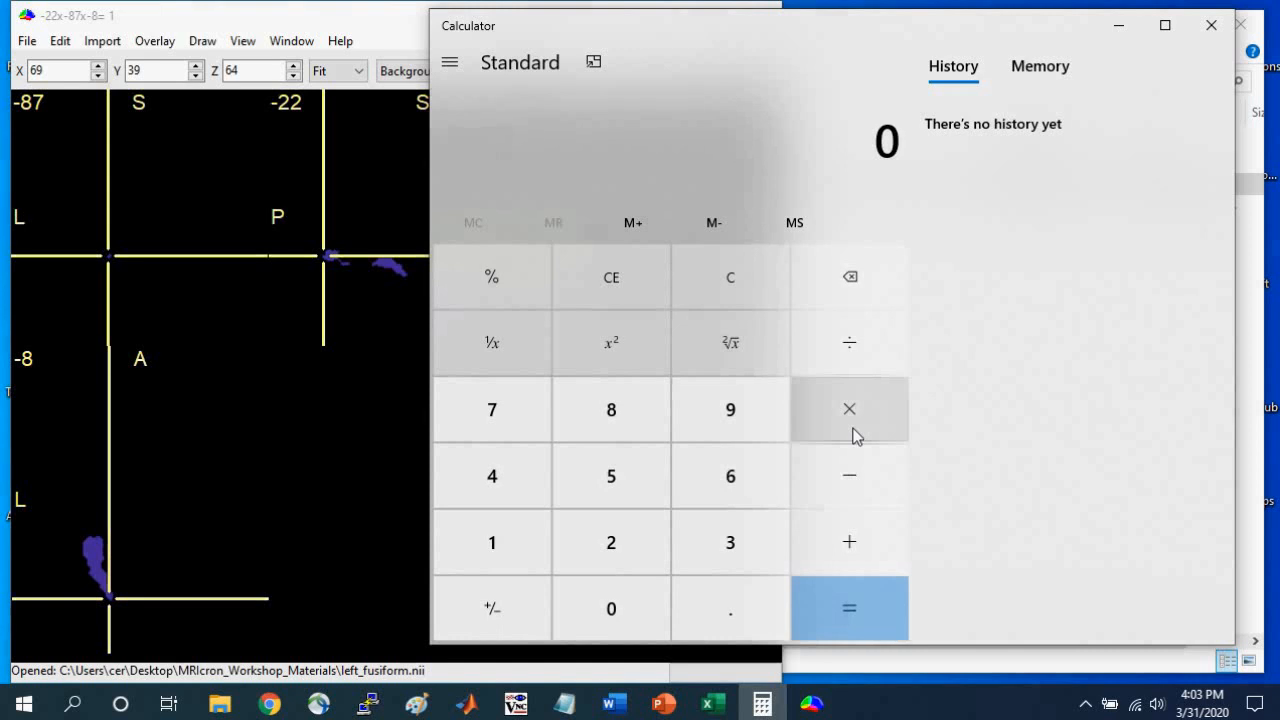
click(718, 423)
click(640, 420)
click(857, 358)
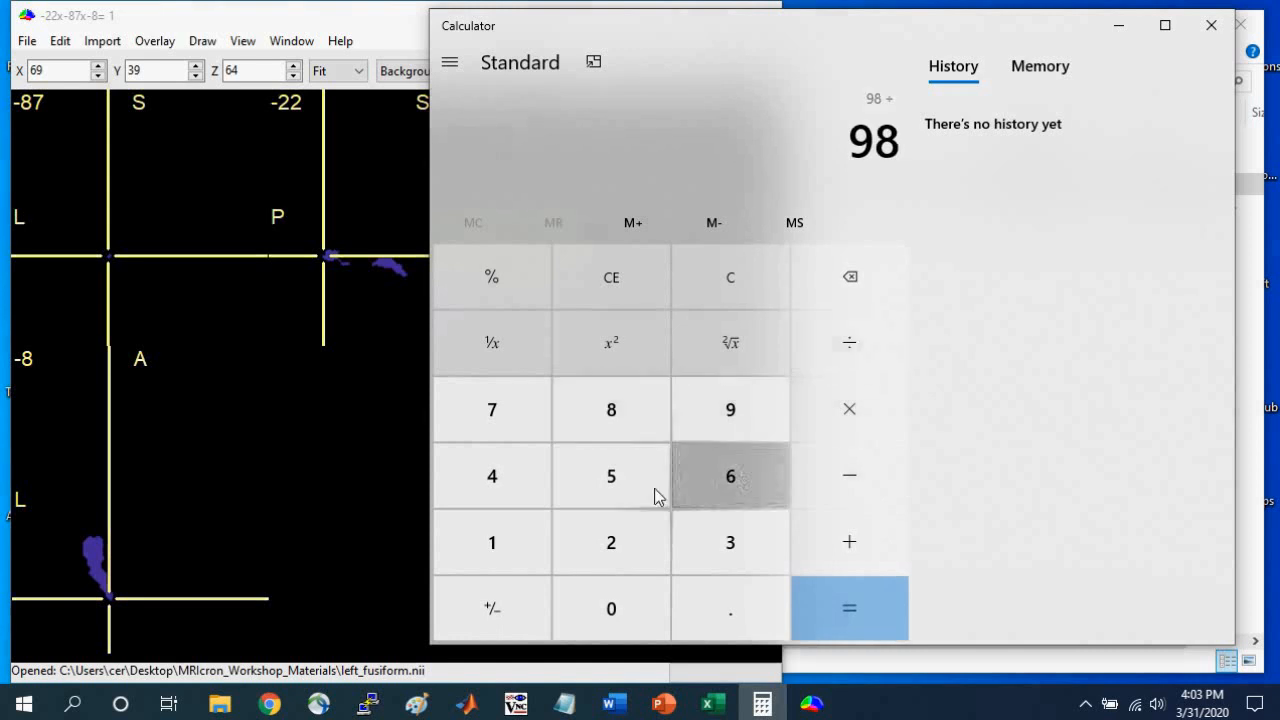
click(617, 543)
click(877, 608)
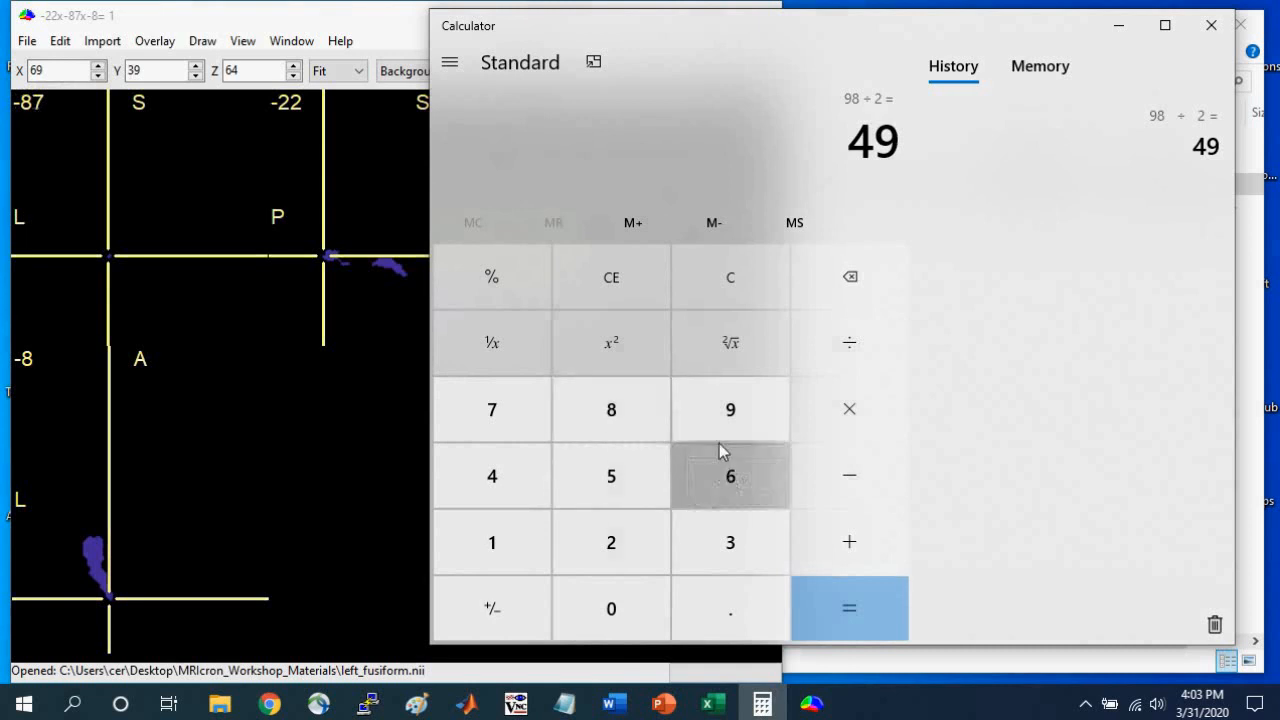
Compute 87 - 49 in Calculator and move the MRIcron crosshair to y -38 on the left fusiform region.
click(615, 423)
click(487, 428)
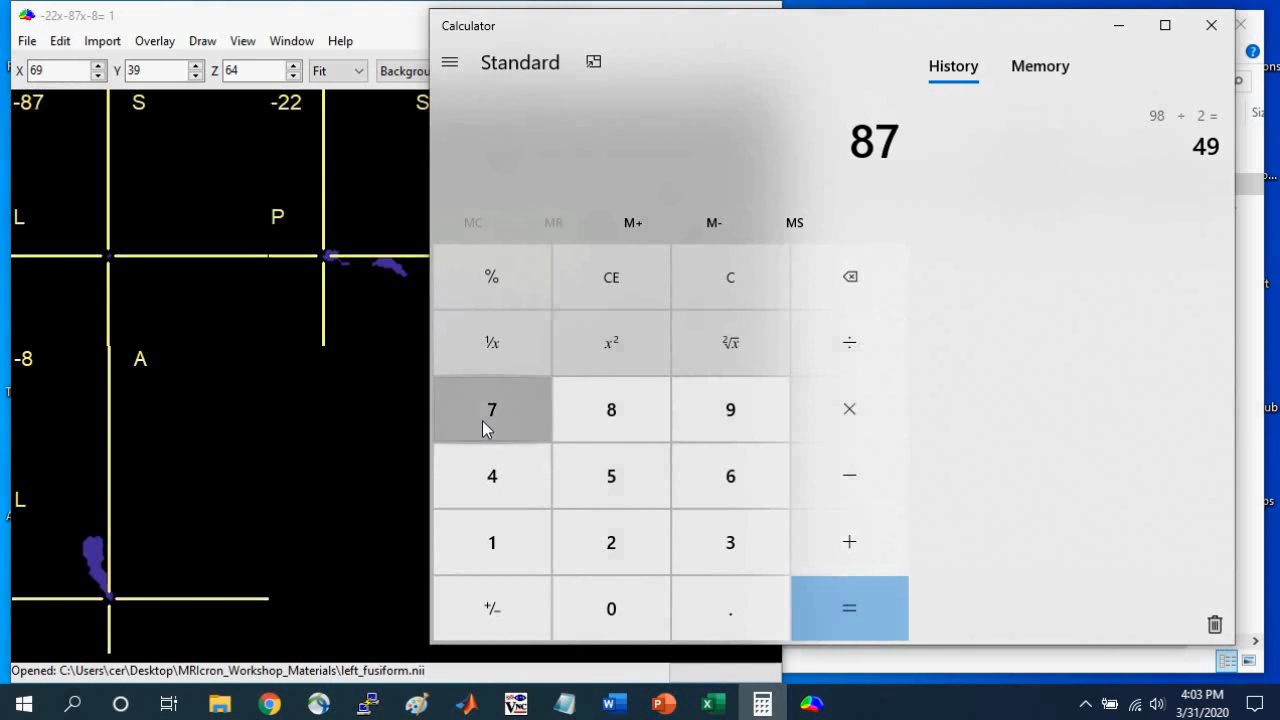
click(860, 485)
click(486, 480)
click(730, 410)
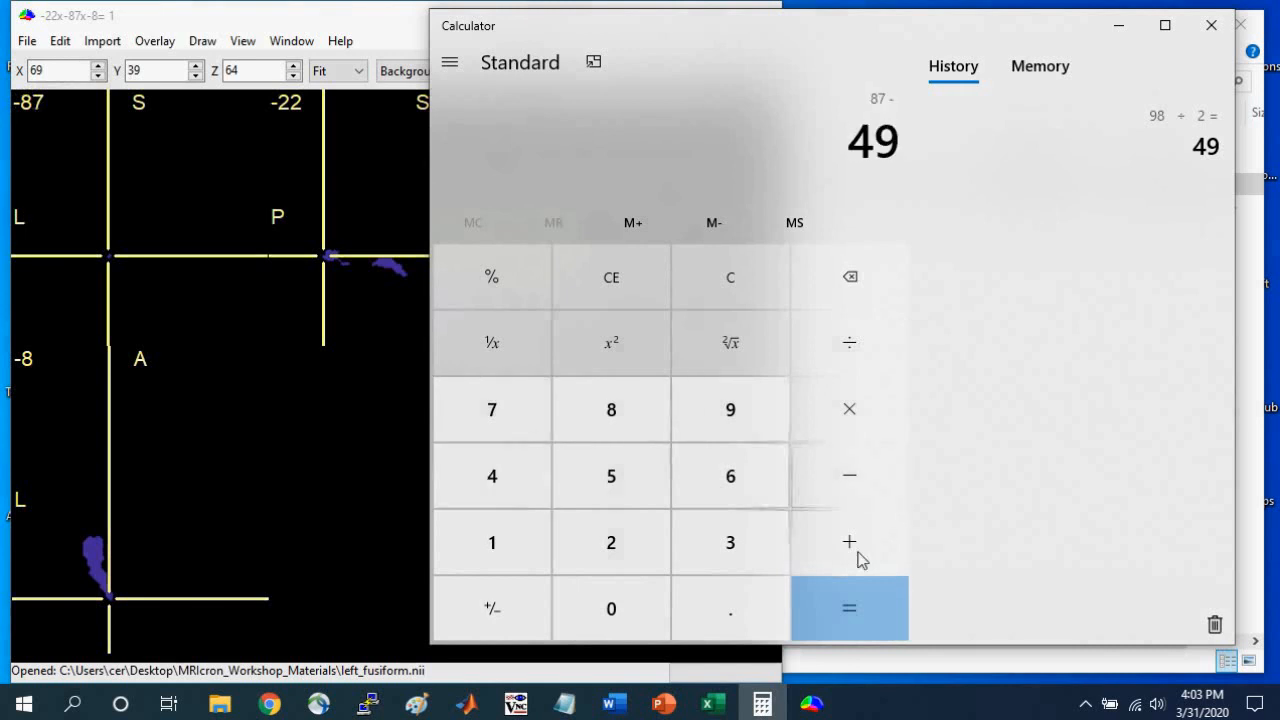
click(866, 619)
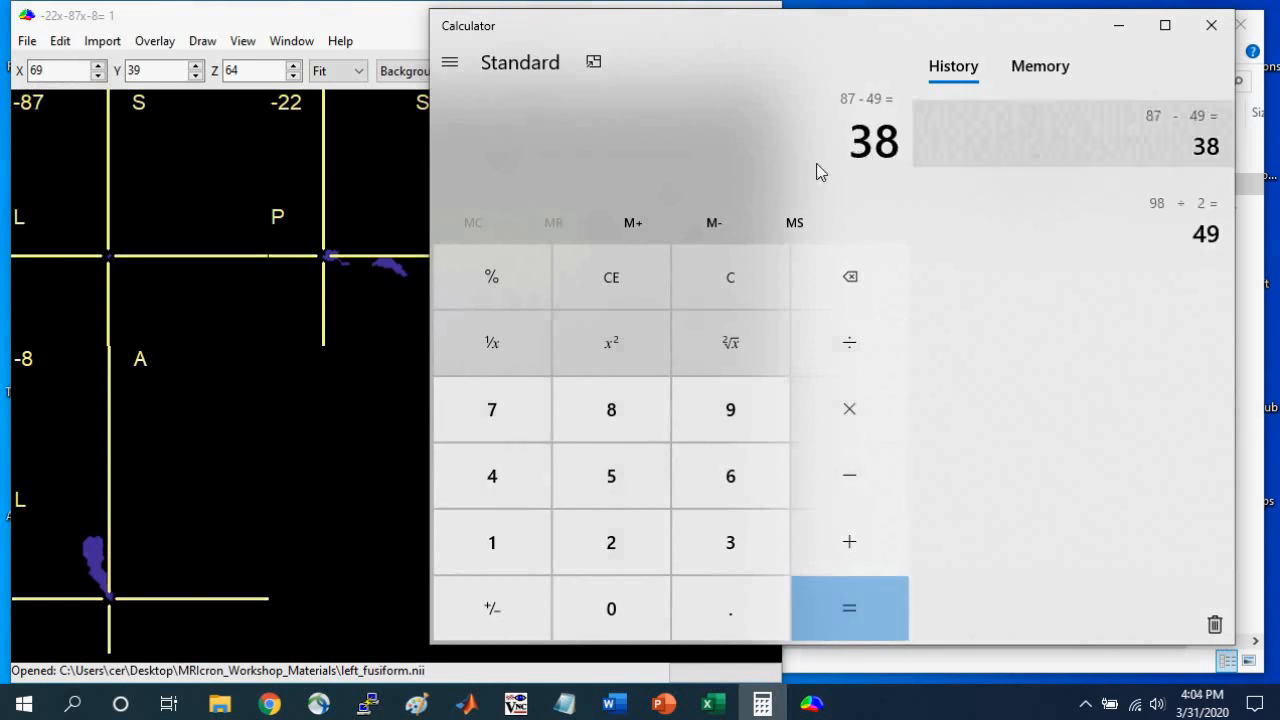
click(309, 24)
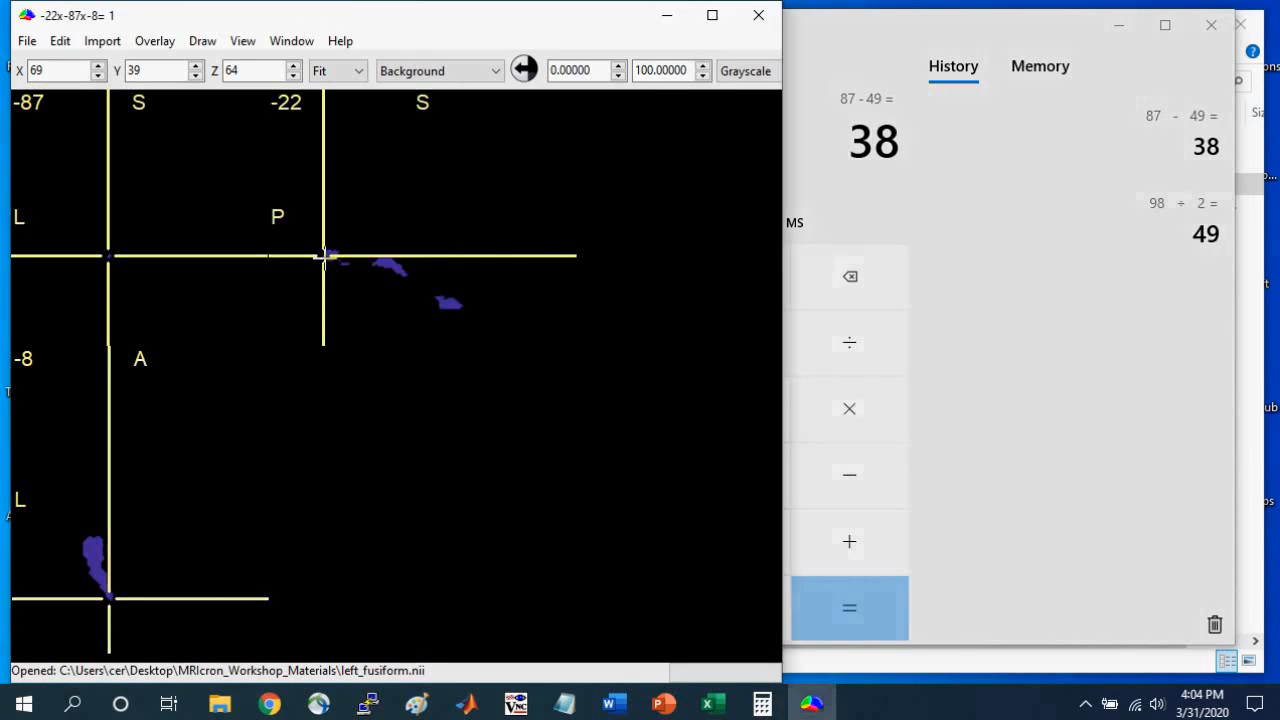
drag(323, 257, 389, 266)
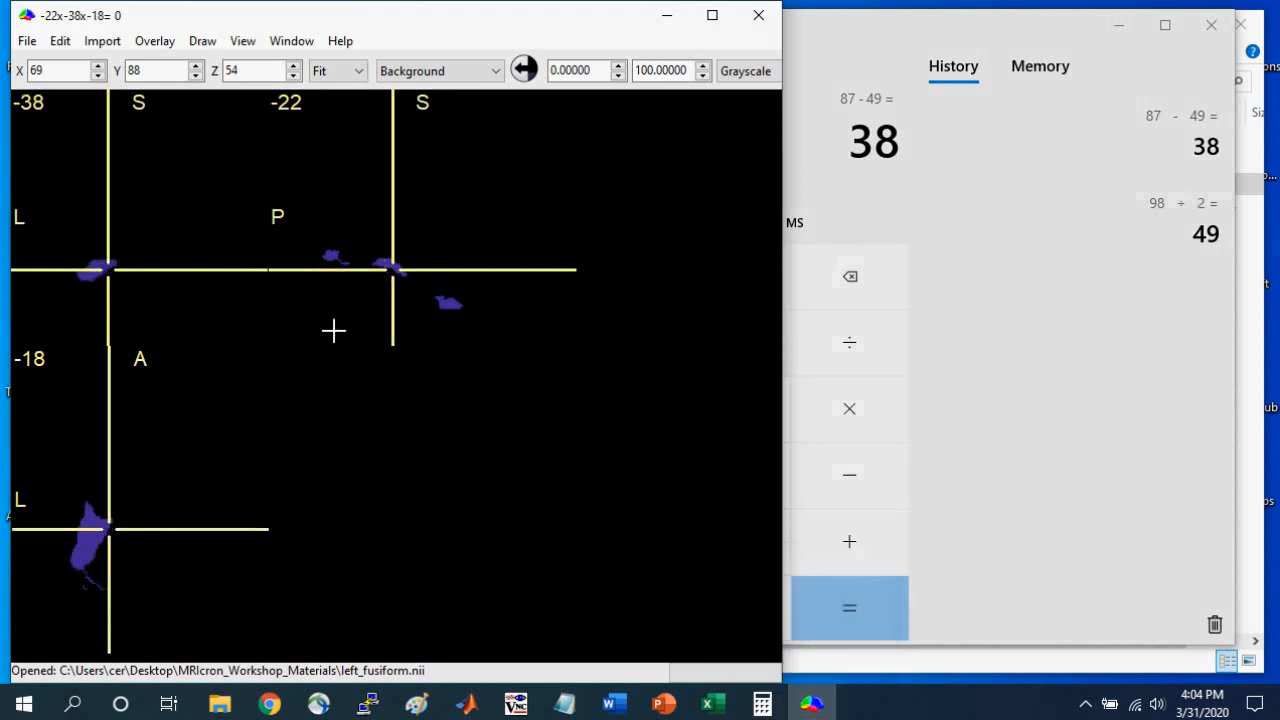
Start a second MRIcron window, place it beside the left_fusiform window and open the ch2better.nii.gz template in it.
mouse_move(815, 710)
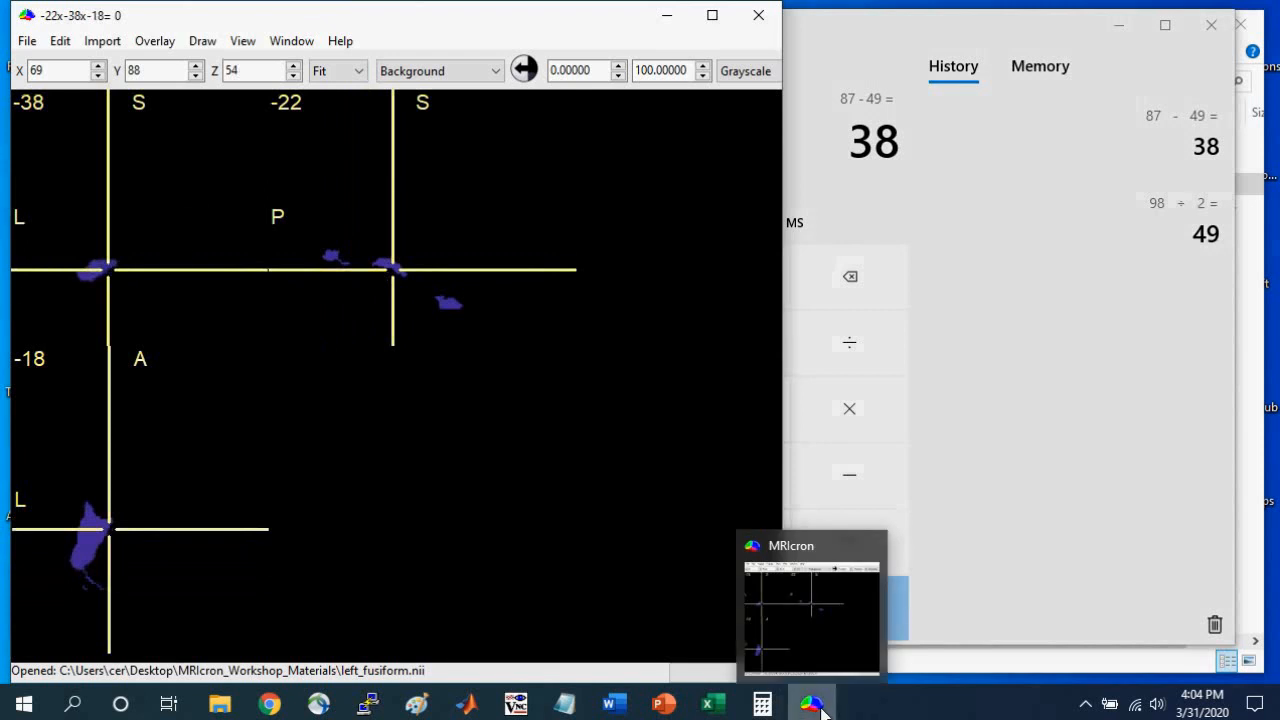
right_click(813, 708)
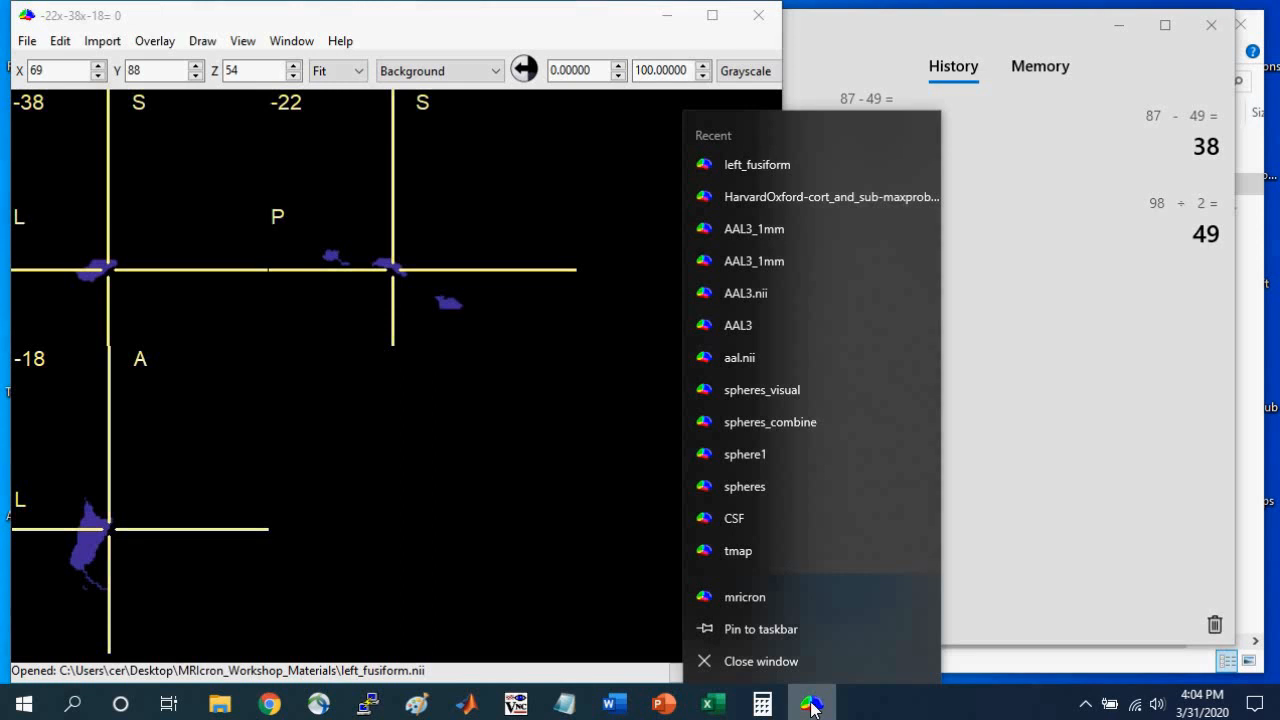
click(766, 600)
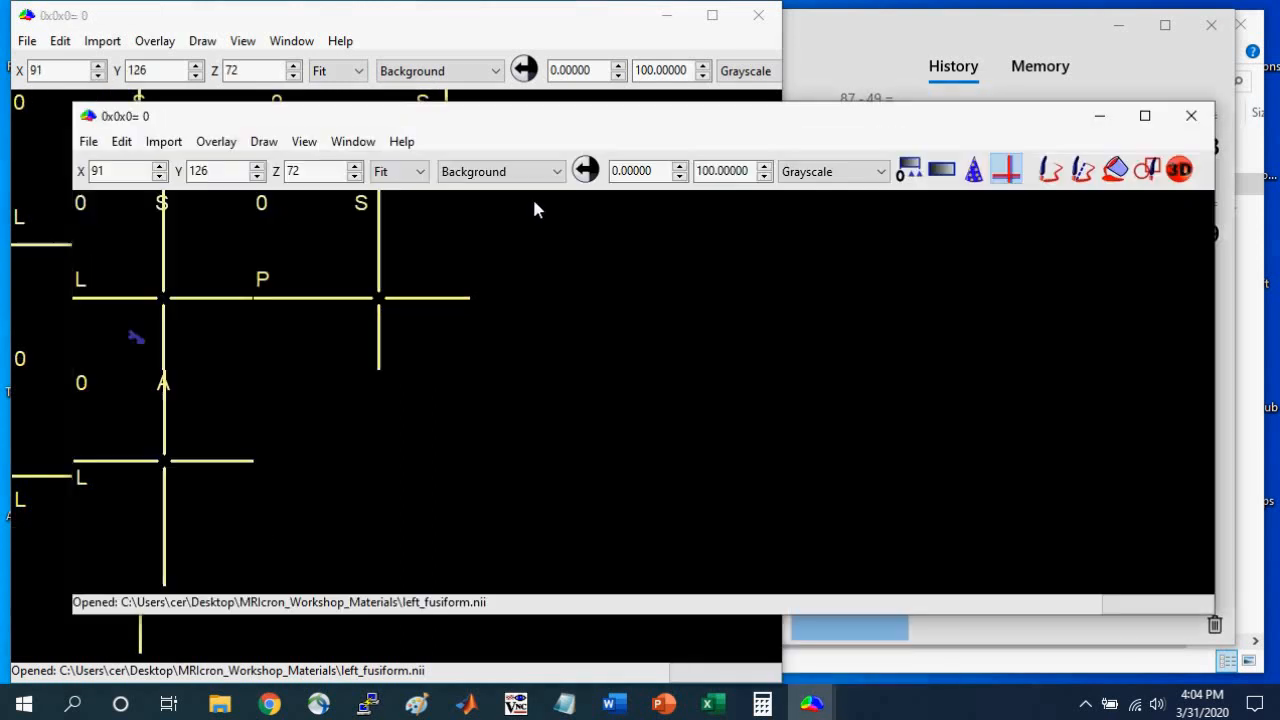
drag(370, 124, 428, 34)
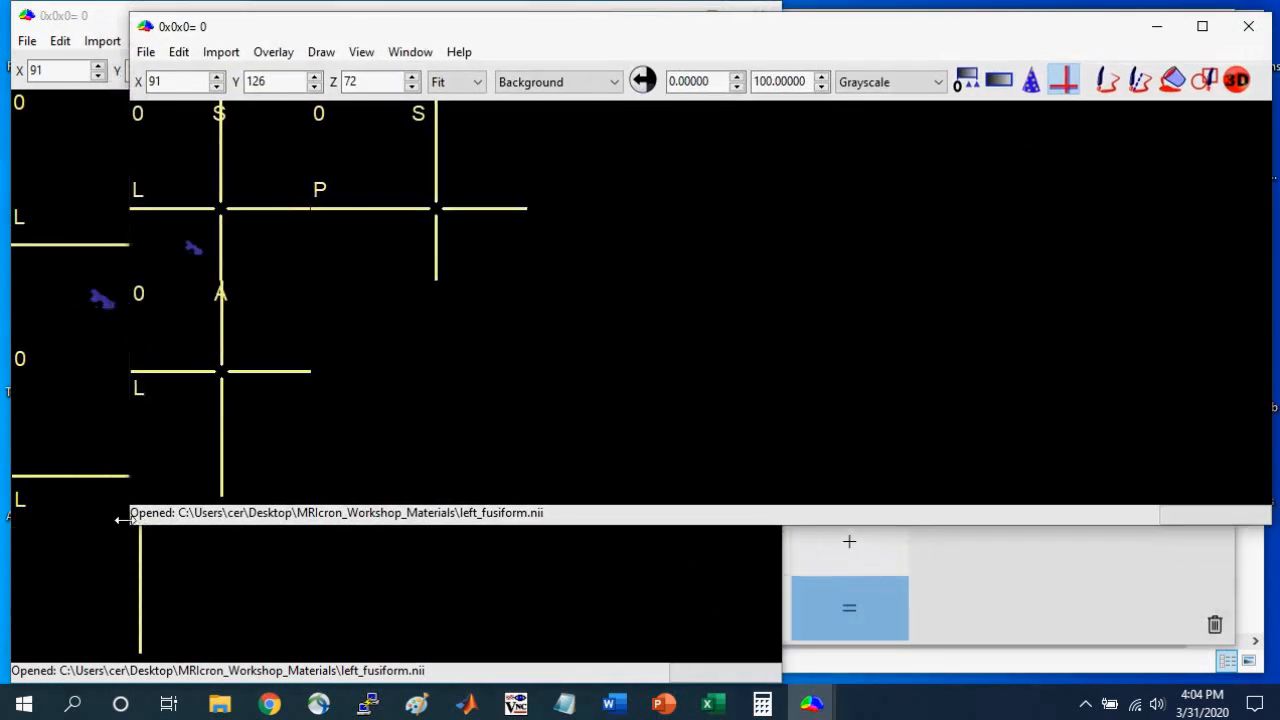
click(702, 41)
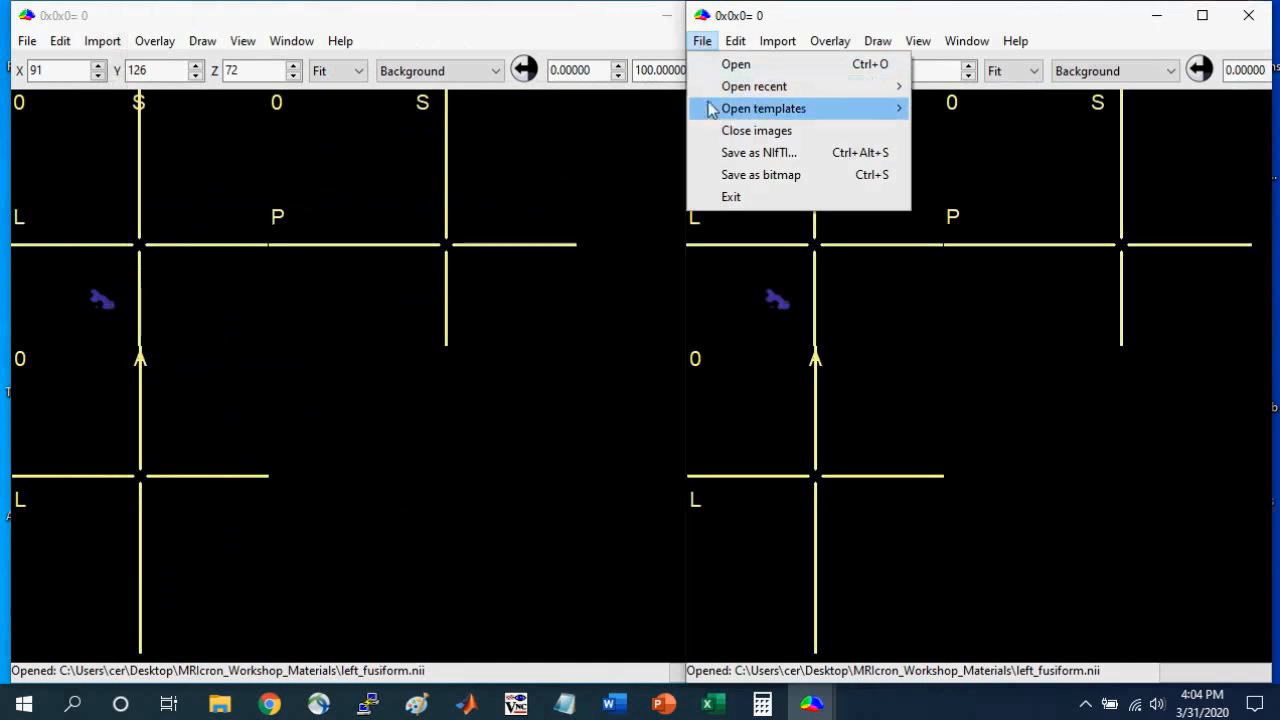
mouse_move(720, 110)
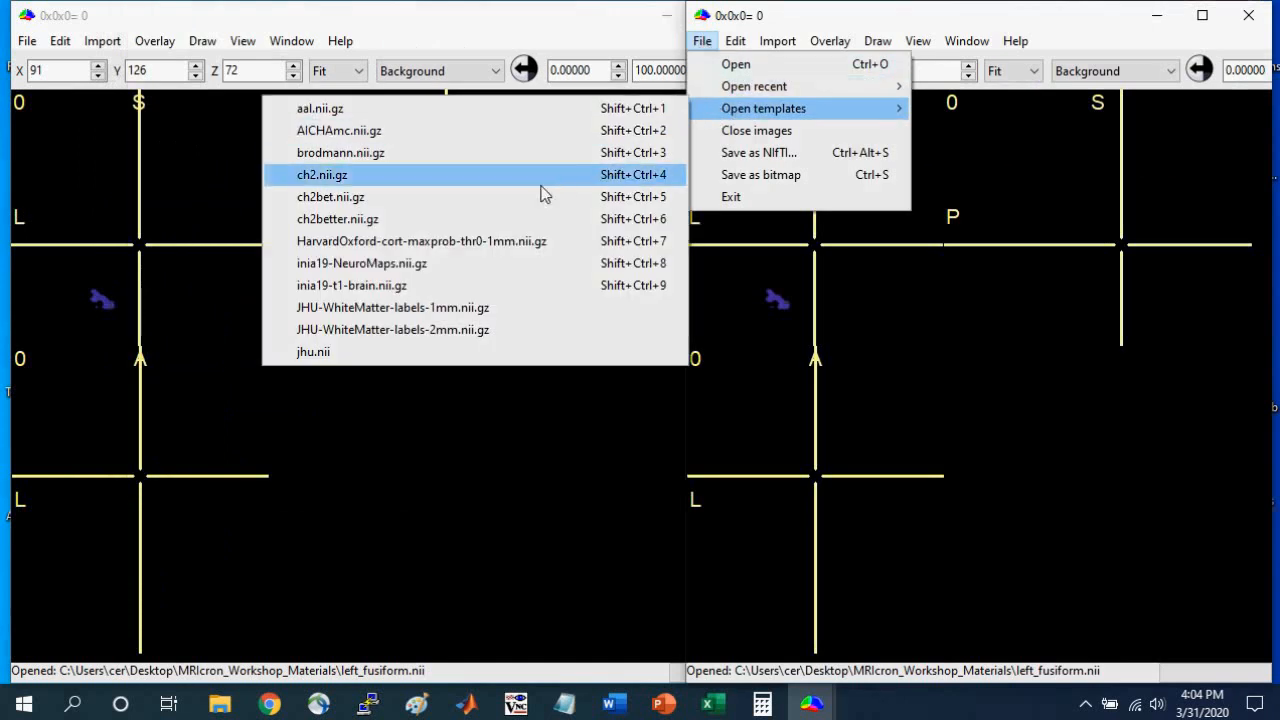
click(535, 220)
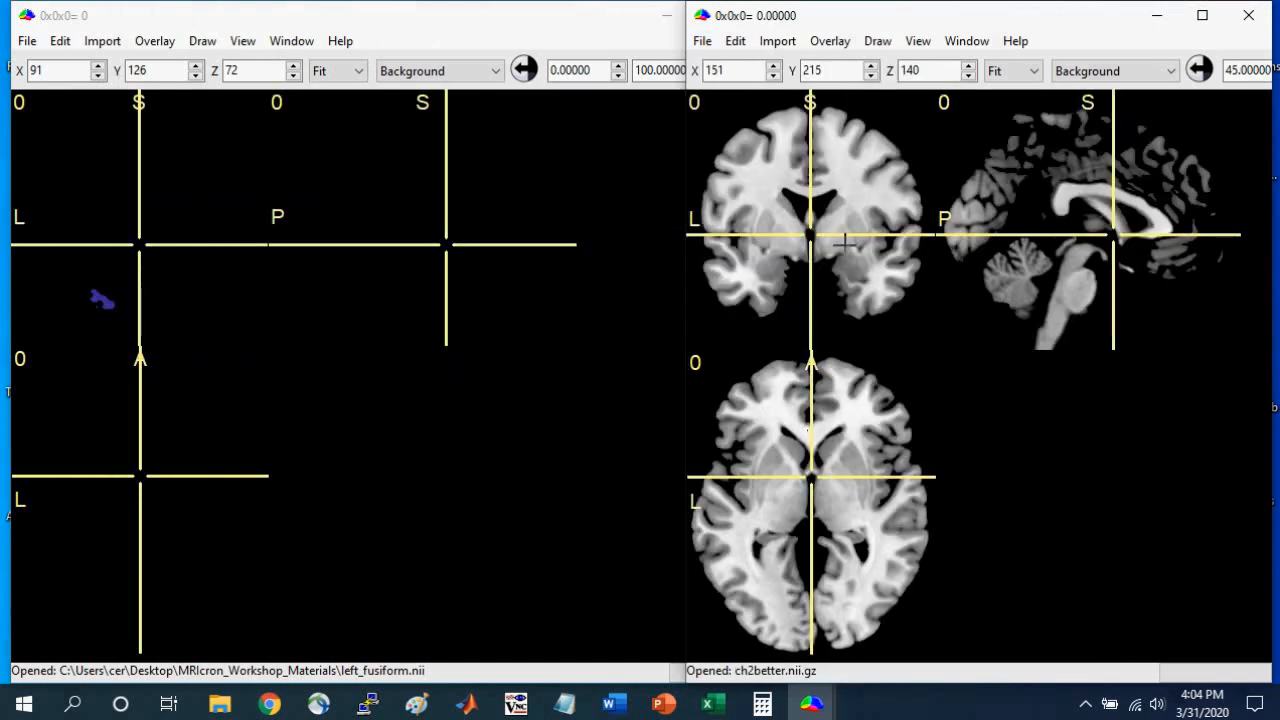
Place the template crosshair at 20x0x0, narrow the left_fusiform window to uncover the template and check its Yoke setting.
click(845, 227)
click(843, 235)
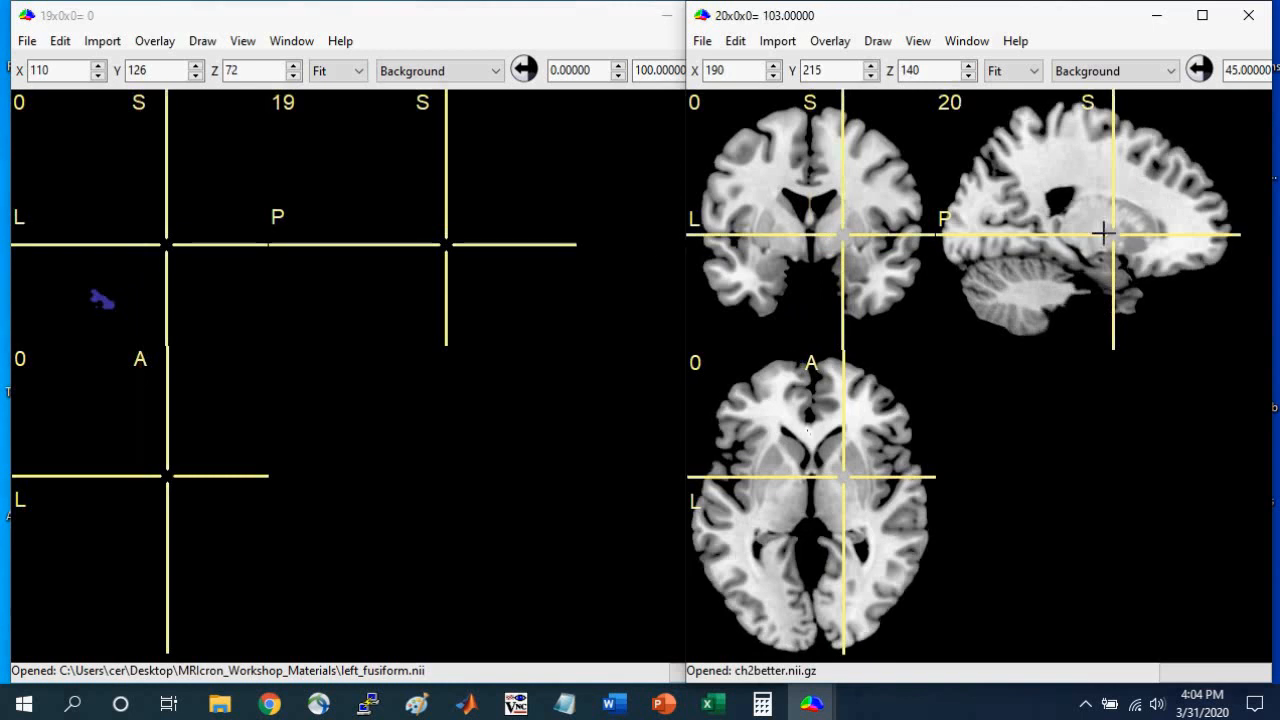
click(308, 20)
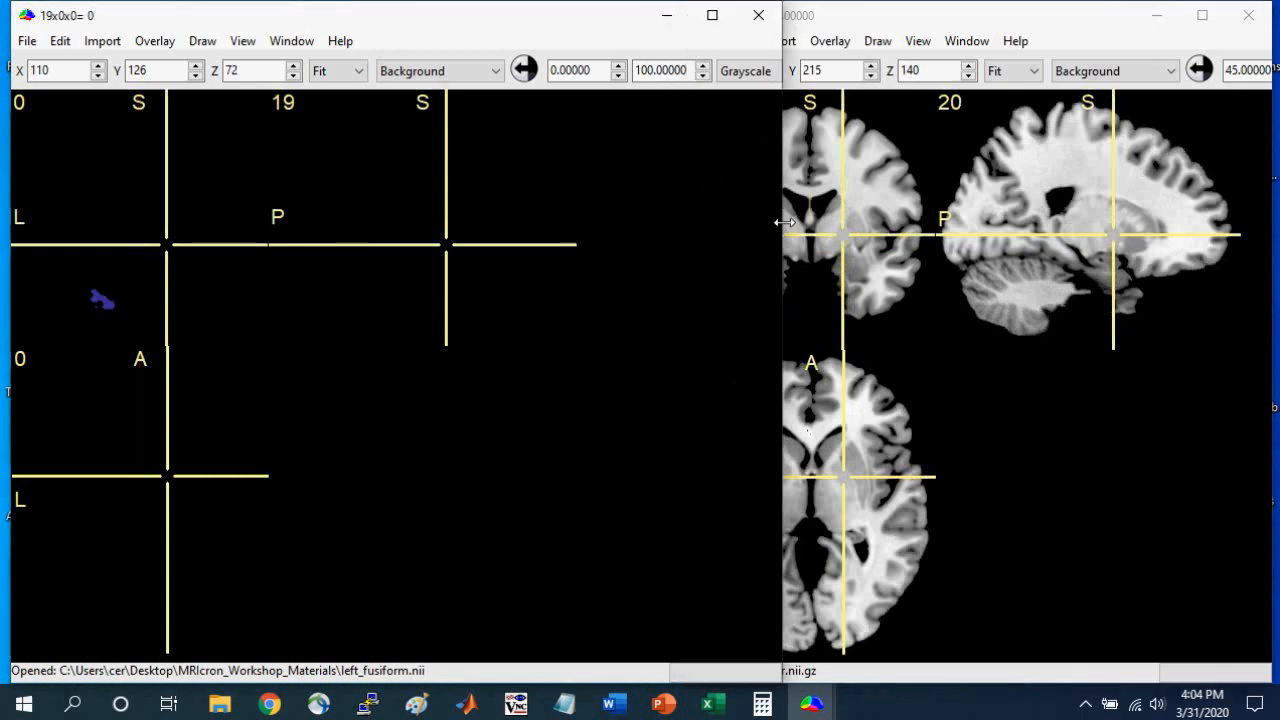
drag(786, 222, 664, 222)
click(243, 41)
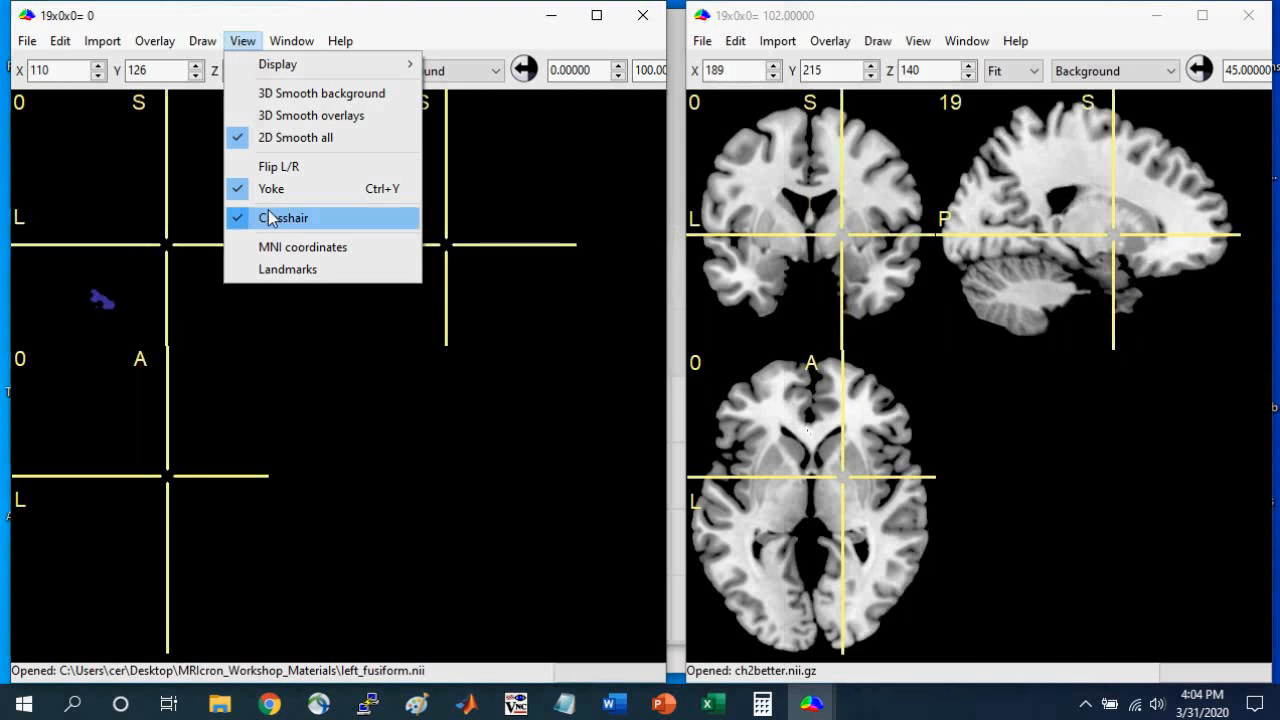
click(397, 23)
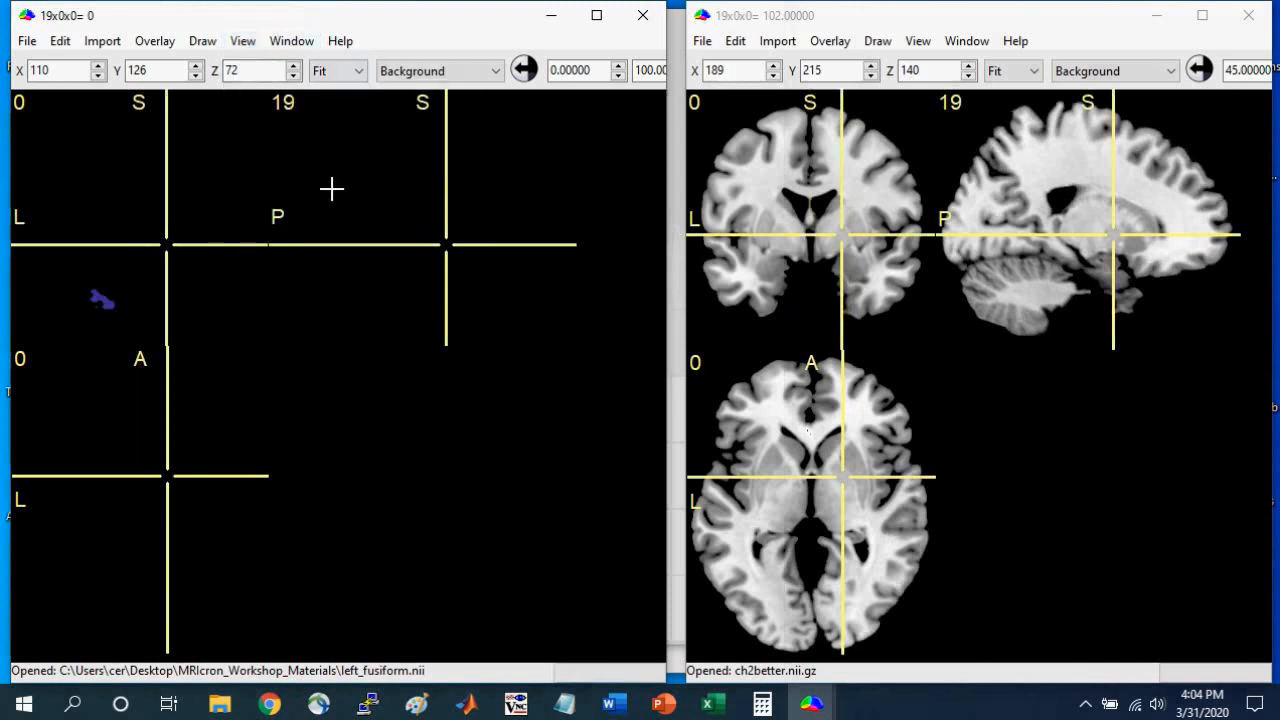
Recheck the midpoint calculation in Calculator, and place the left_fusiform crosshair at -25x-38x-16.
click(763, 706)
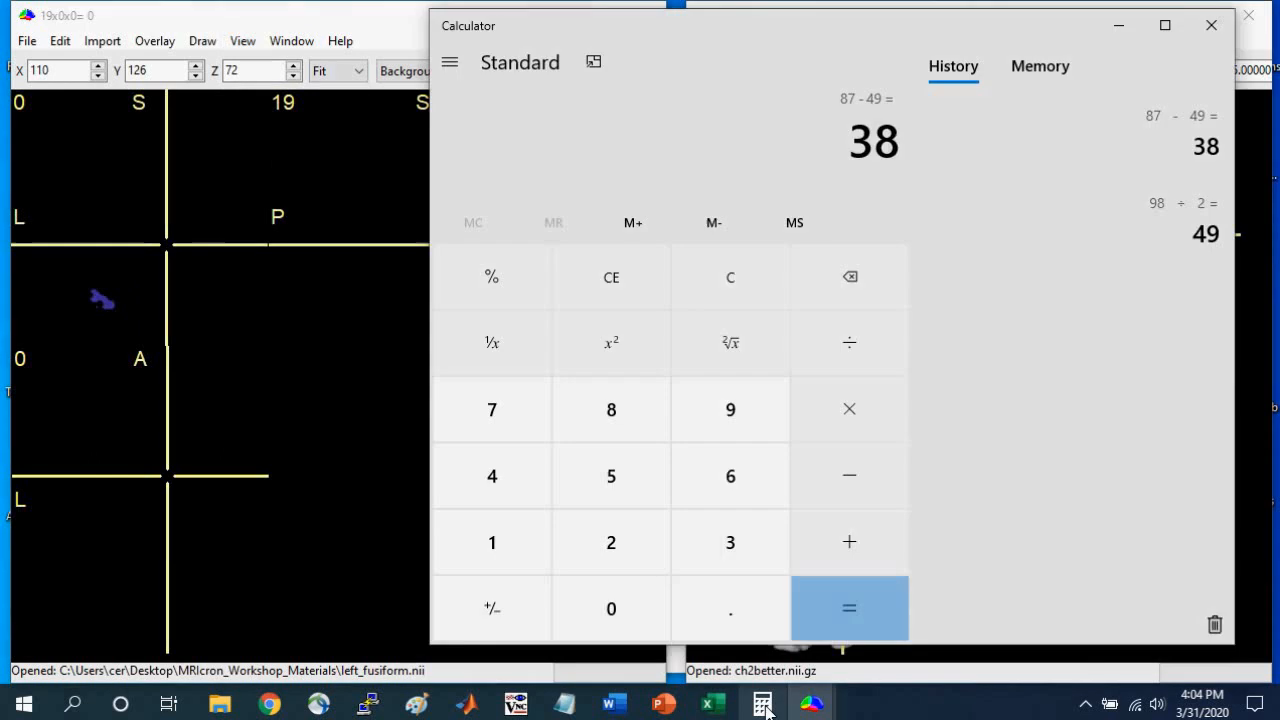
click(767, 709)
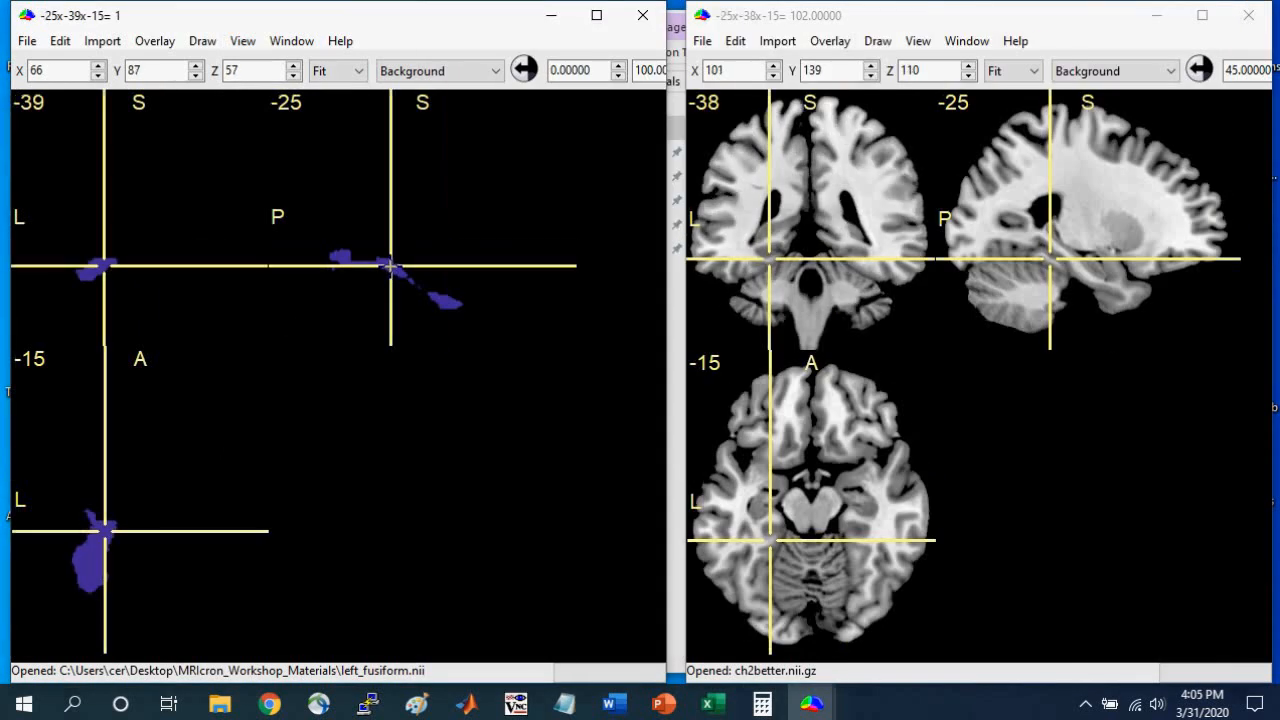
click(393, 267)
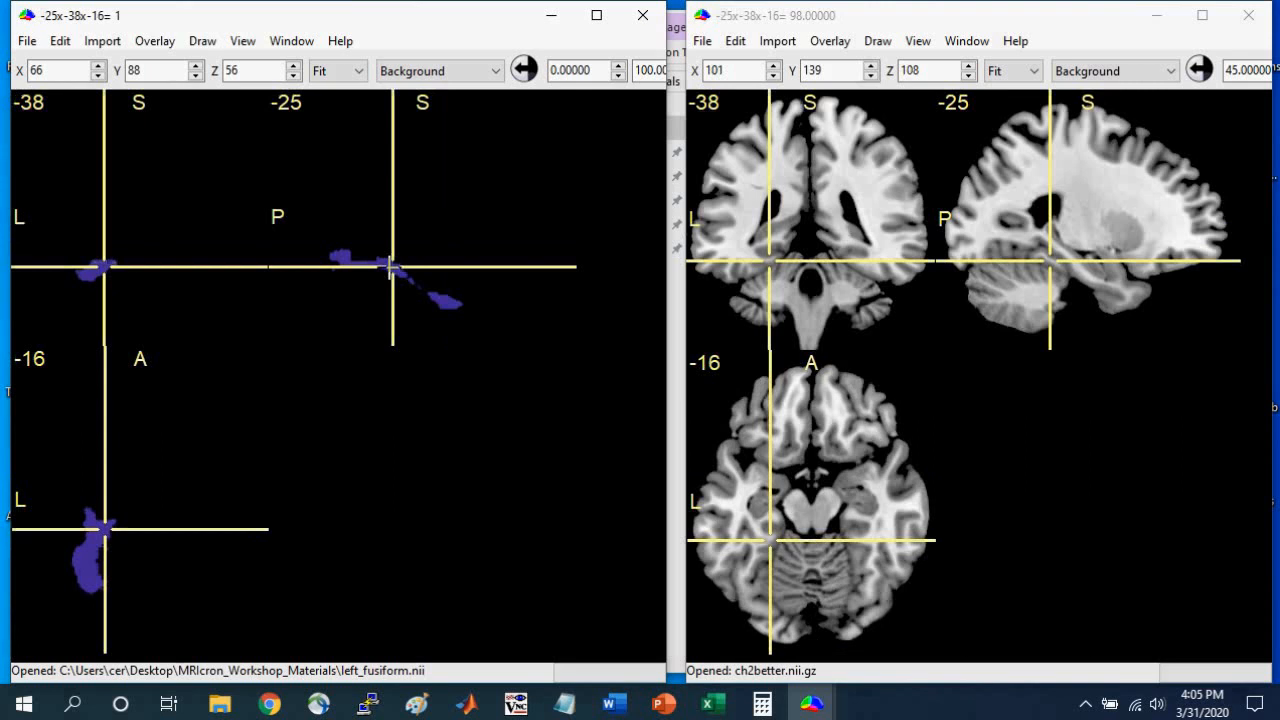
Fill the whole coronal slice at y -38 of left_fusiform with the Fill tool and mask the image by deleting regions with that VOI.
drag(666, 270, 1214, 272)
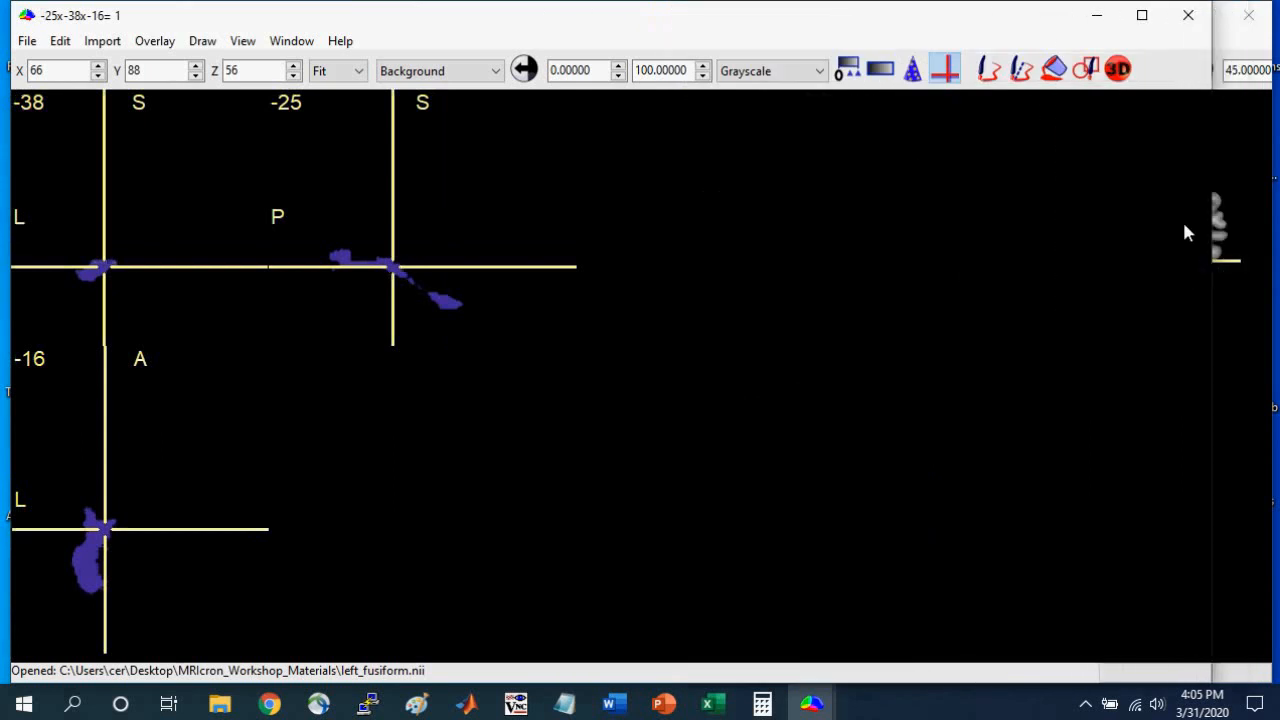
click(1058, 72)
click(103, 266)
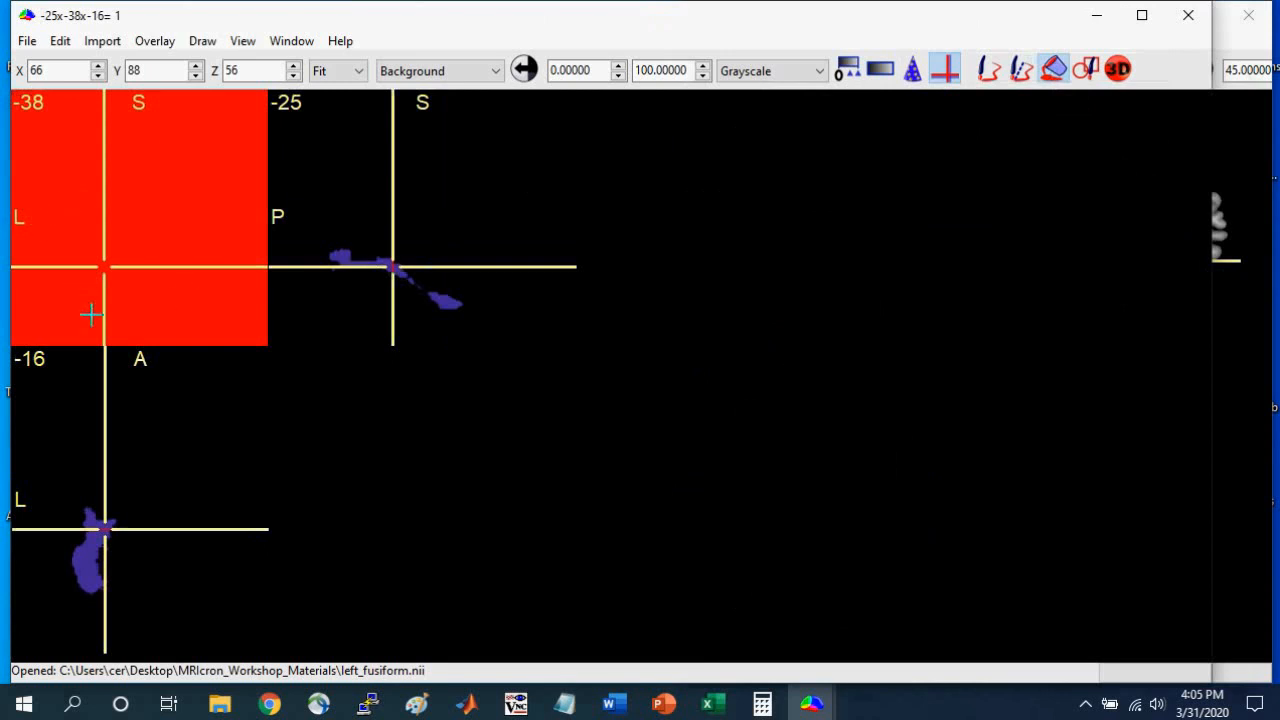
click(203, 48)
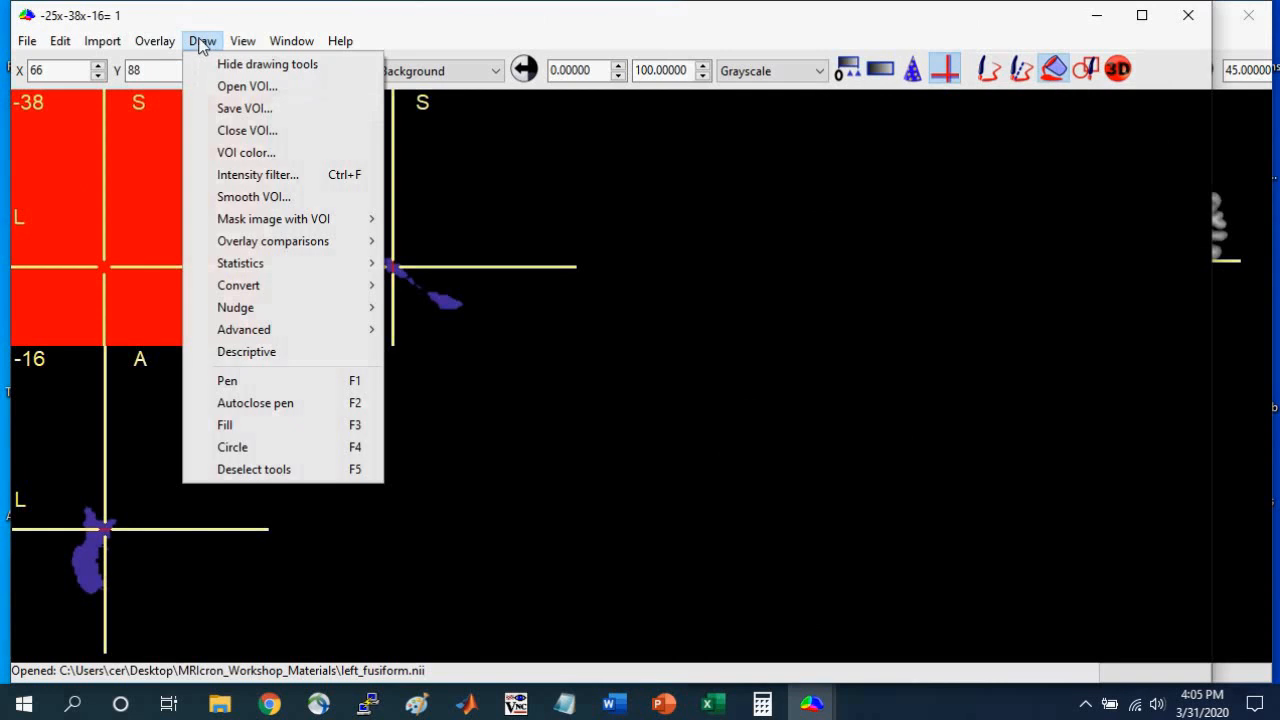
mouse_move(310, 226)
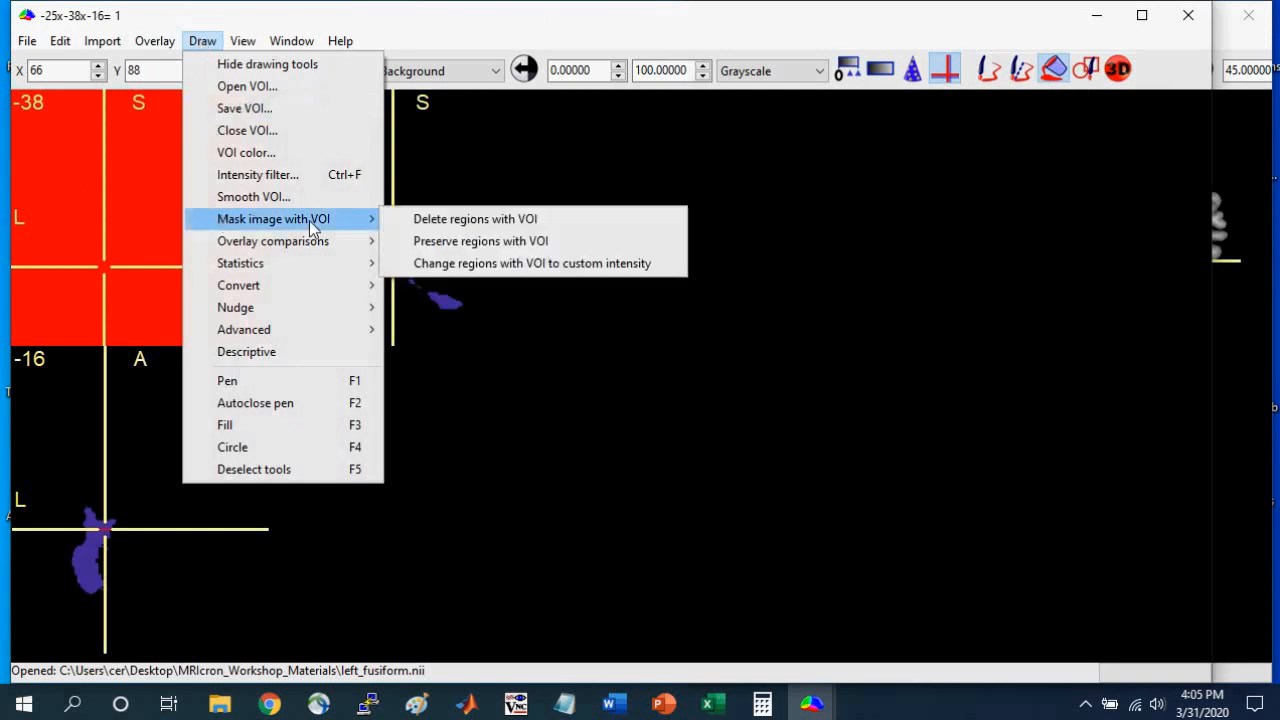
click(477, 224)
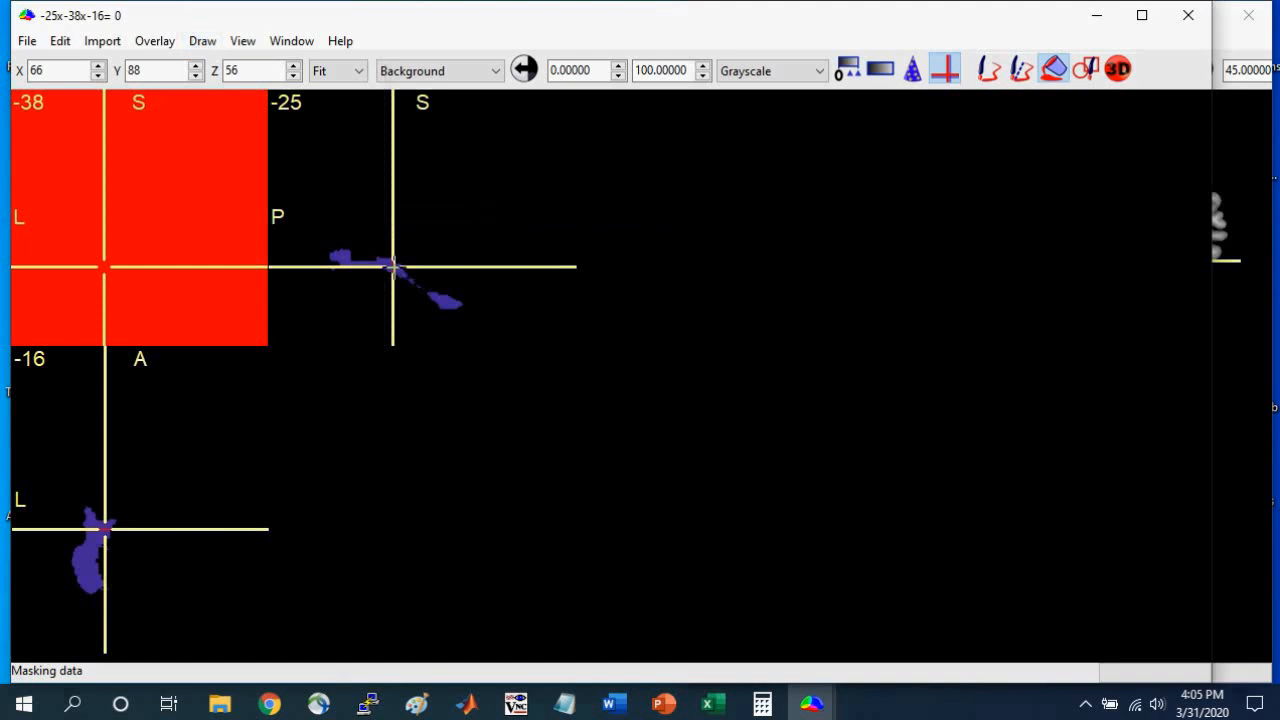
Close the filled coronal-slice VOI drawing without saving it and undo the stray fill at the split point.
click(203, 41)
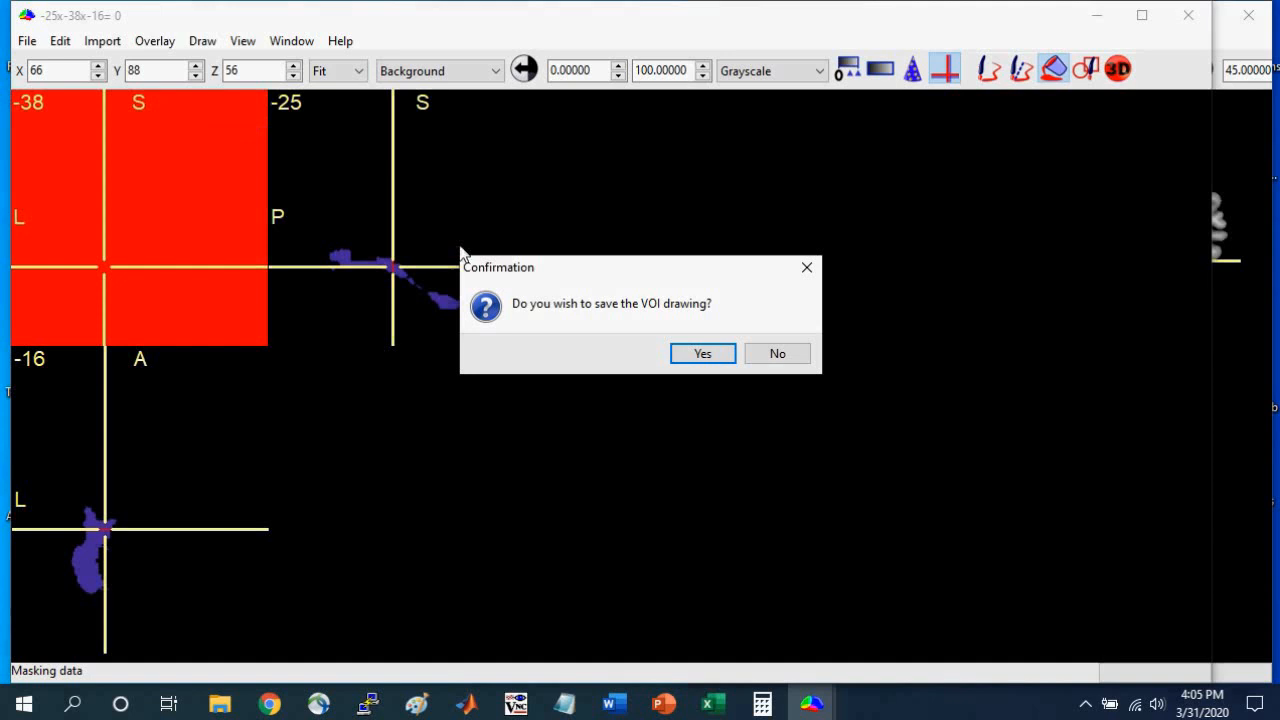
click(783, 357)
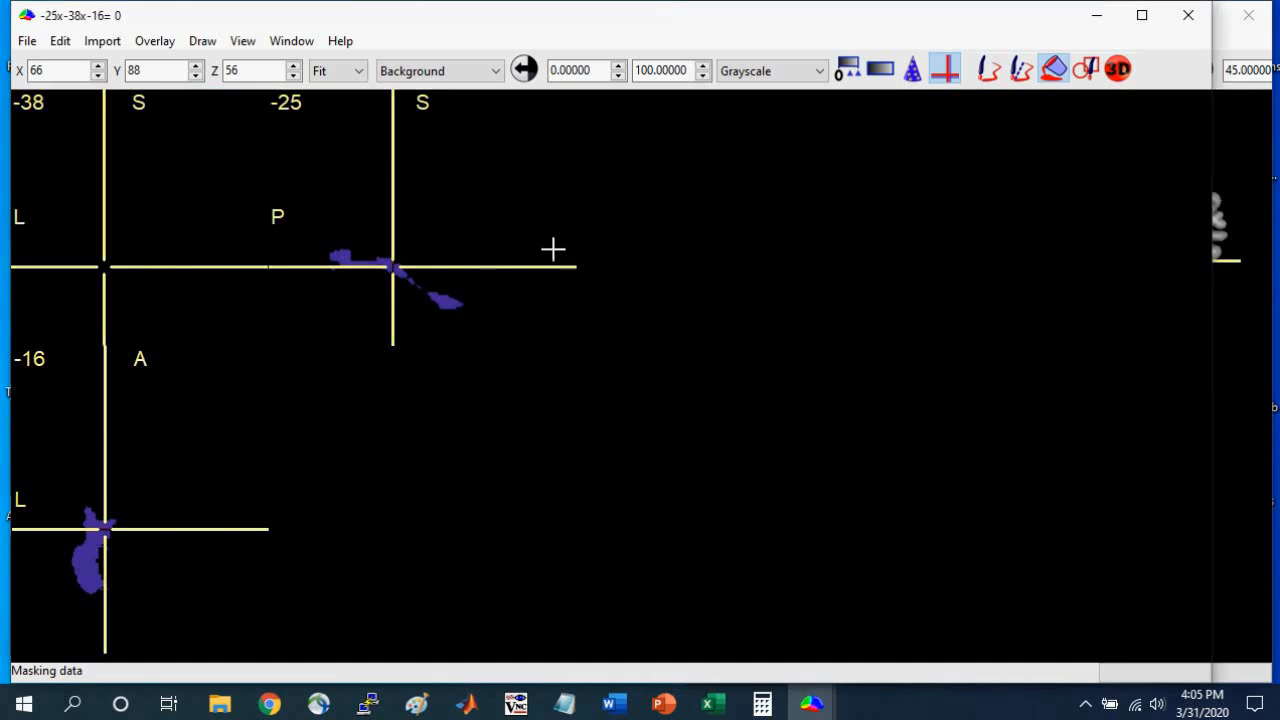
click(398, 267)
key(ctrl+z)
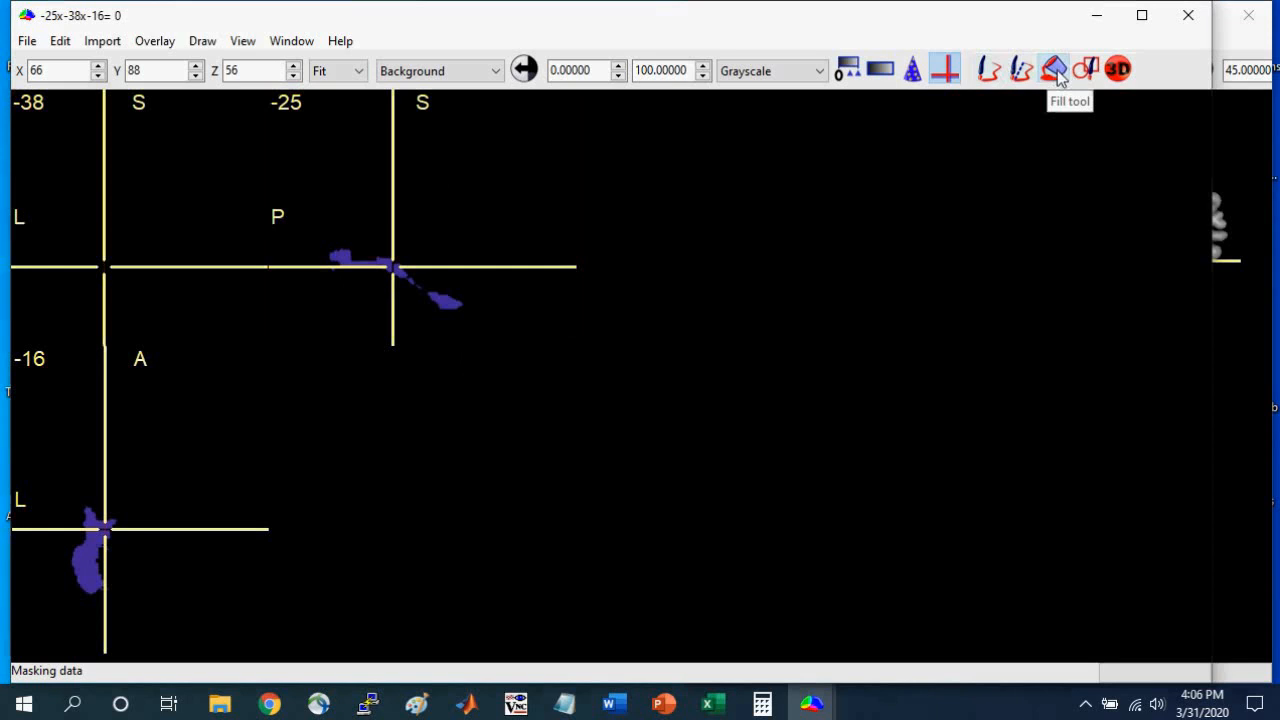
Narrow the left_fusiform window slightly and place the crosshair in the posterior part of the fusiform at -25x-73x-11.
drag(392, 266, 387, 262)
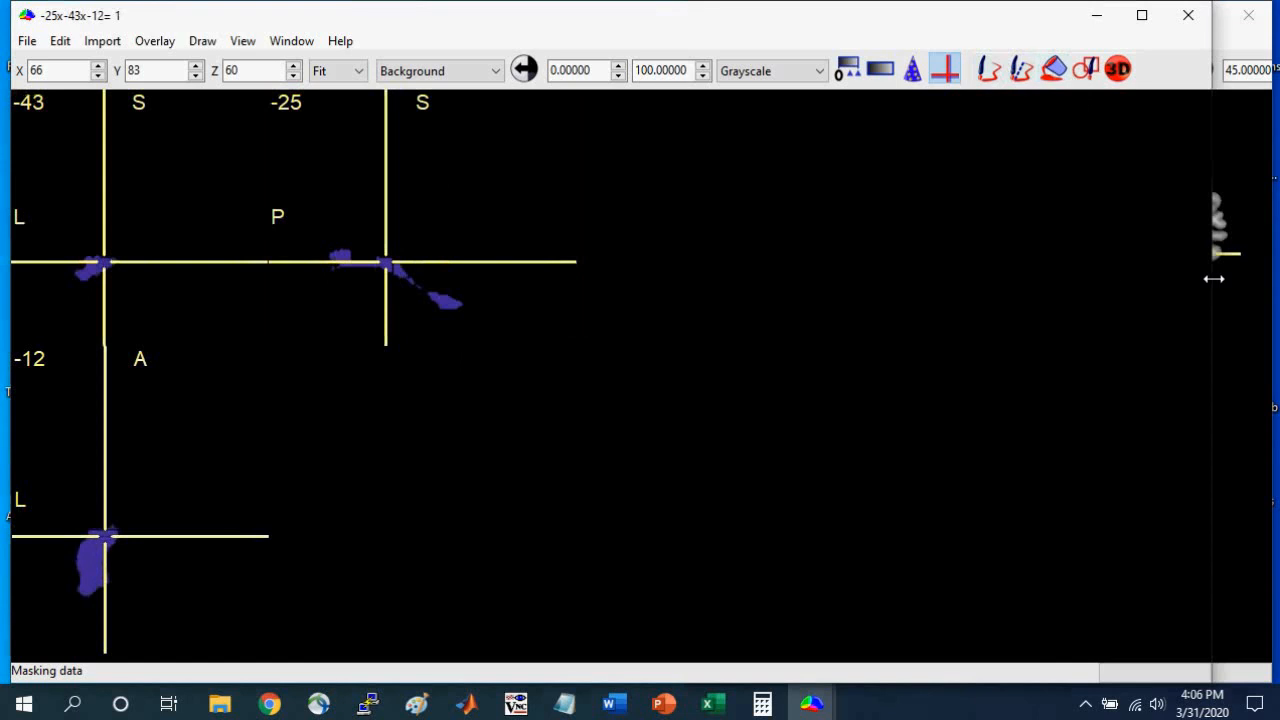
drag(1213, 279, 1164, 279)
click(342, 258)
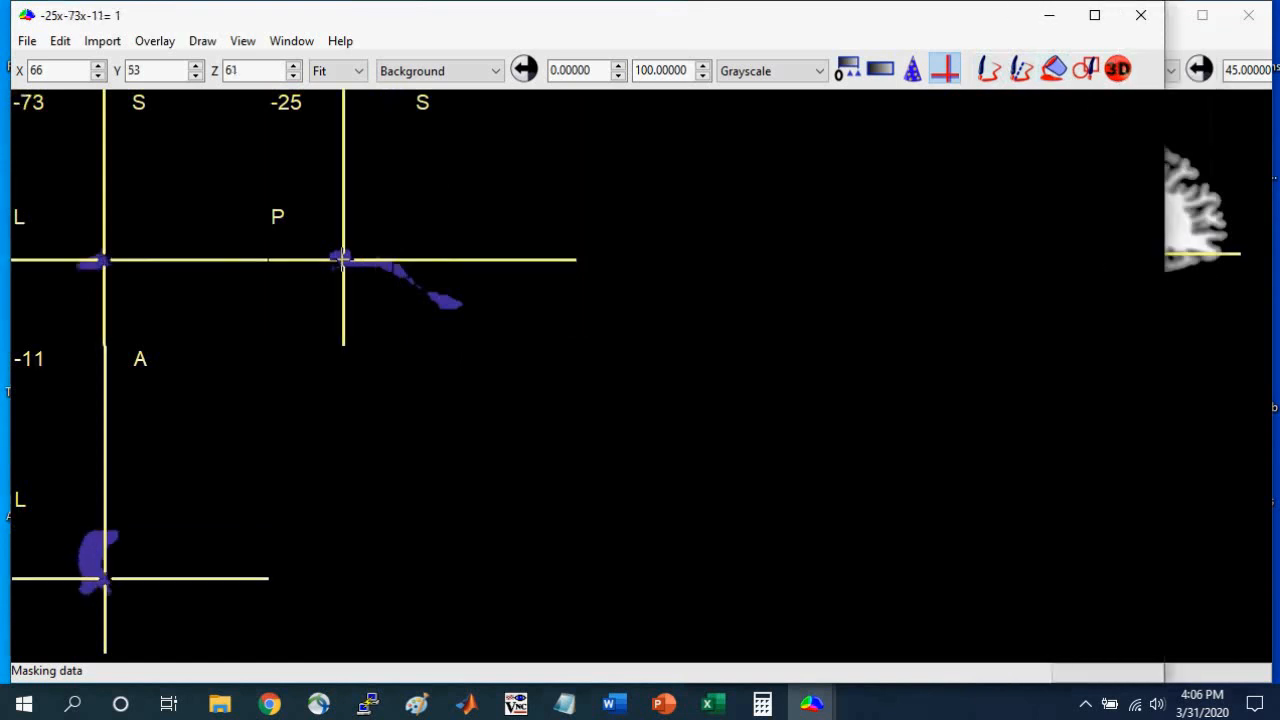
Create a 3D ROI from the crosshair with zero intensity constraining the edge and a 41 mm radius, and apply it.
click(1118, 69)
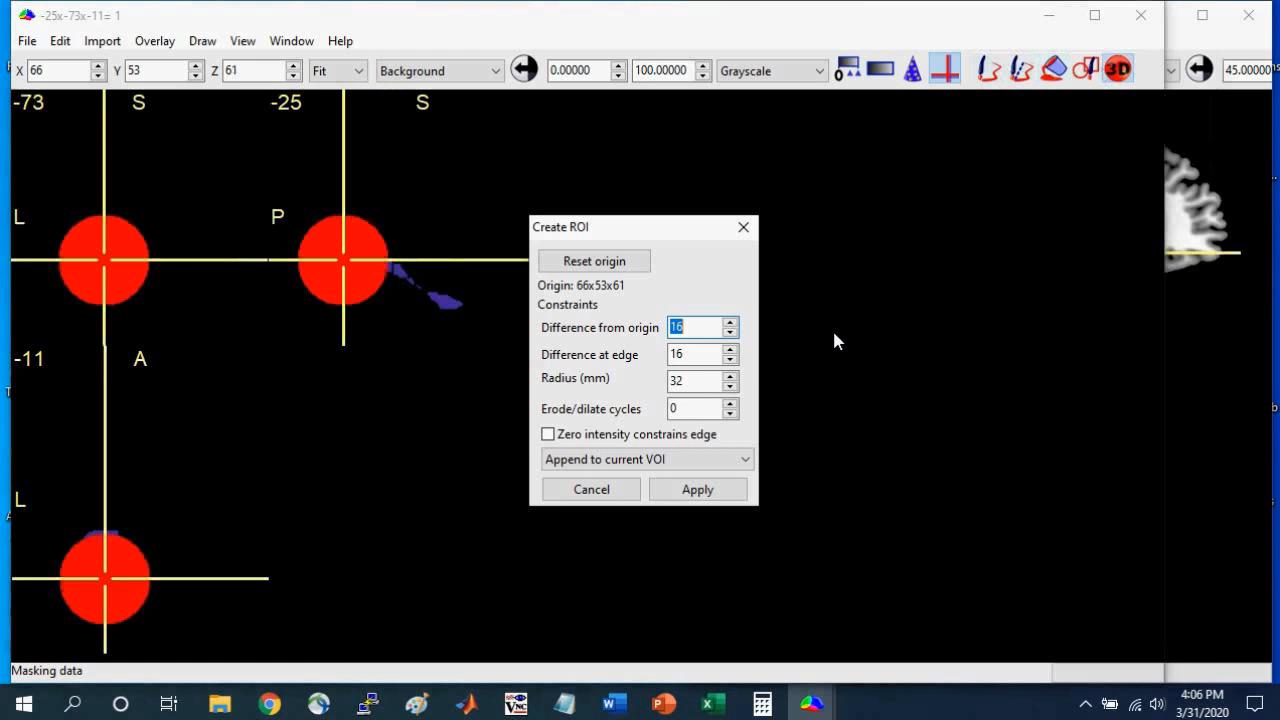
click(548, 435)
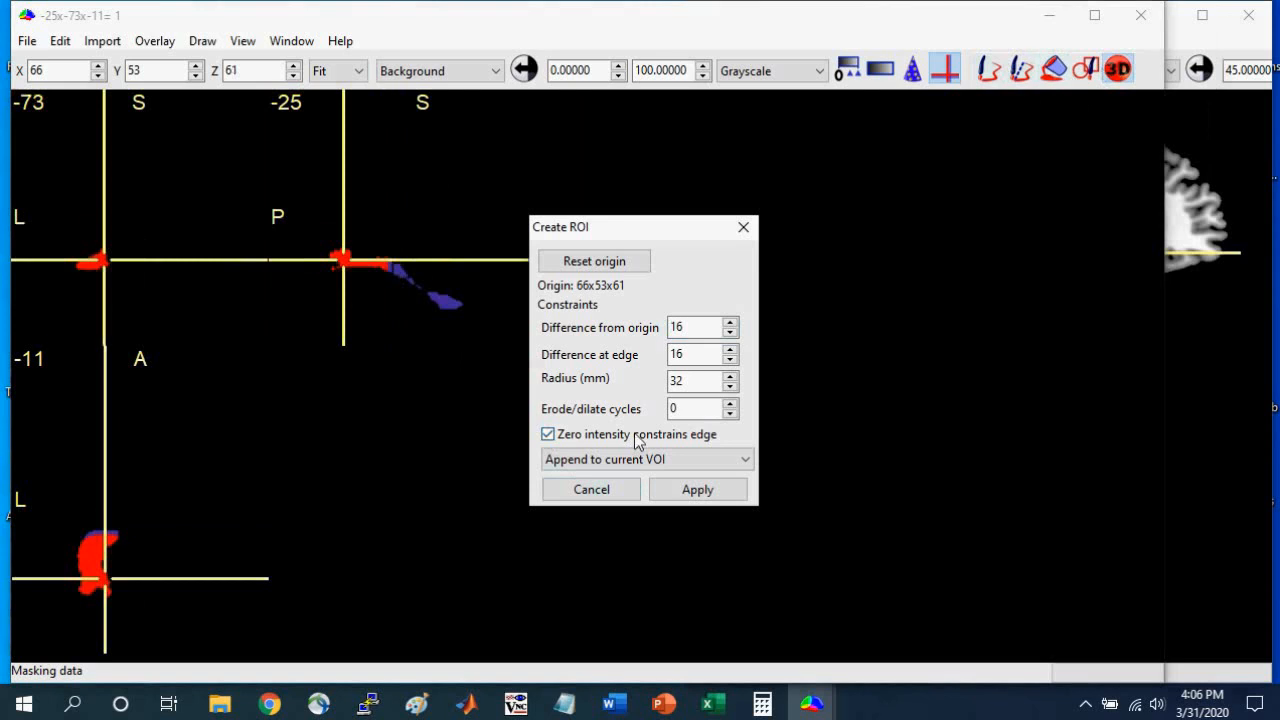
click(731, 378)
click(731, 378)
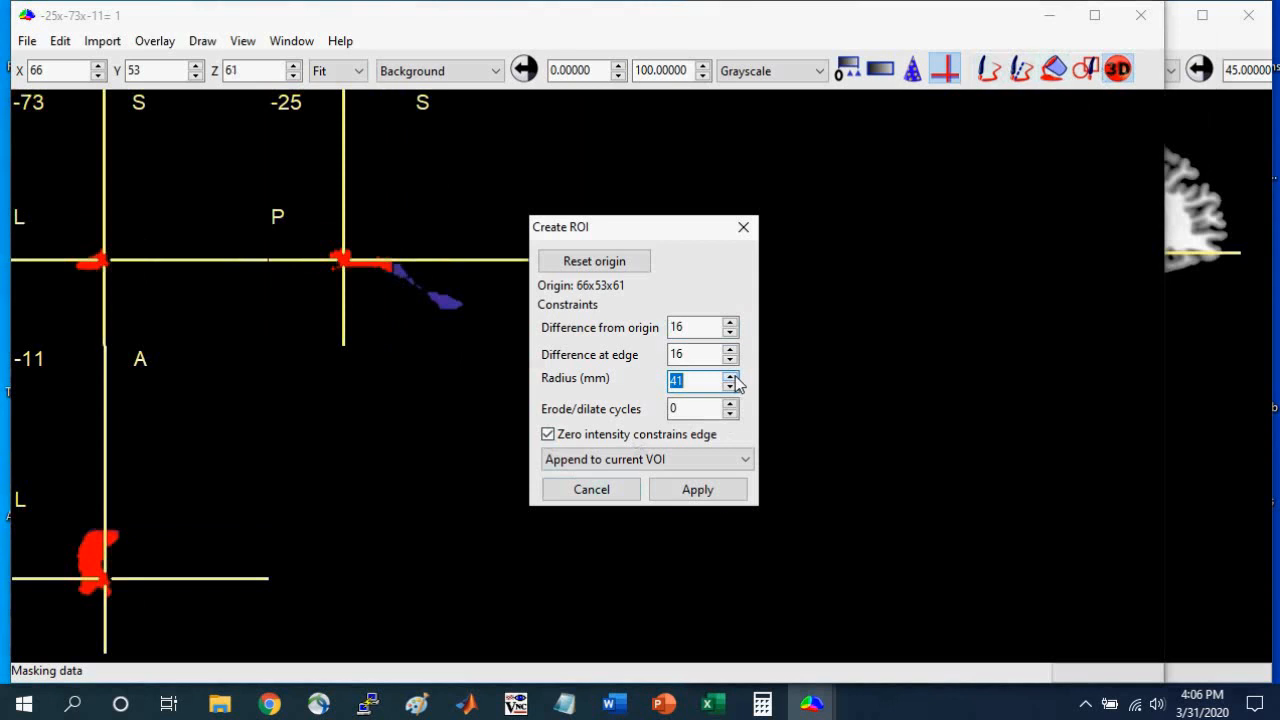
click(714, 494)
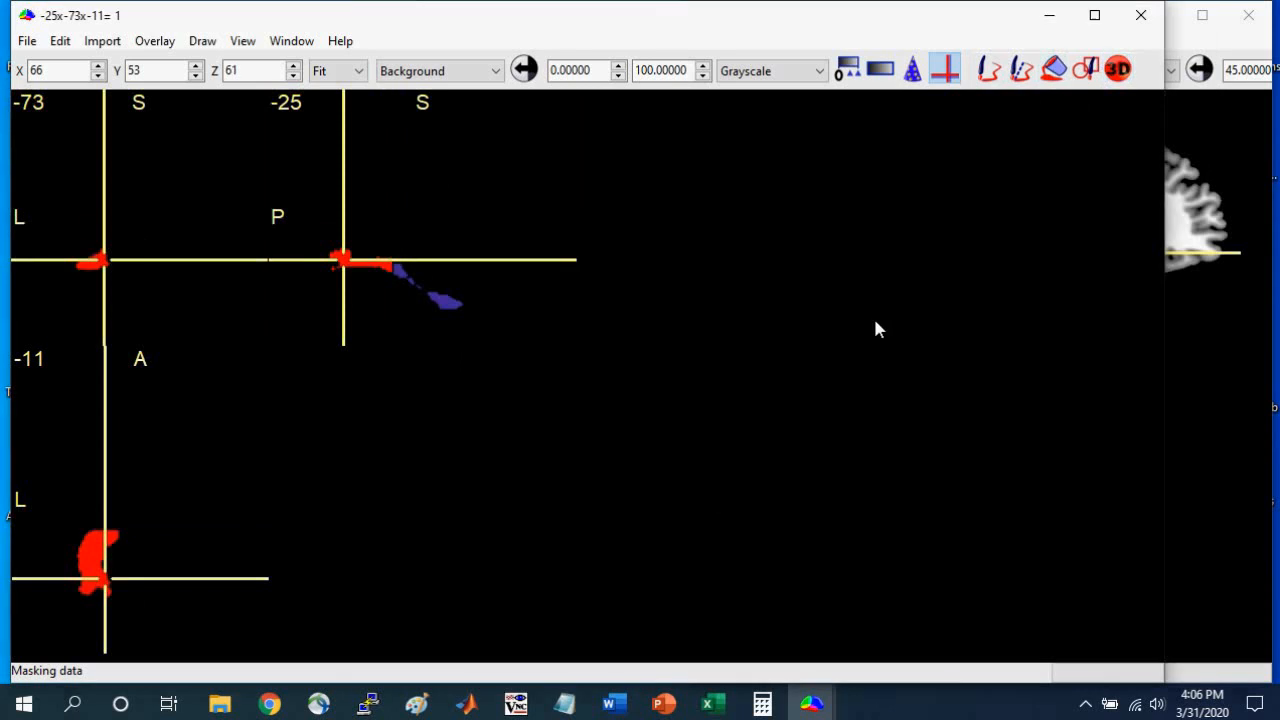
Save the posterior VOI in NIfTI (.nii) format as left_fusiform_posterior in the MRIcron_Workshop_Materials folder.
click(202, 41)
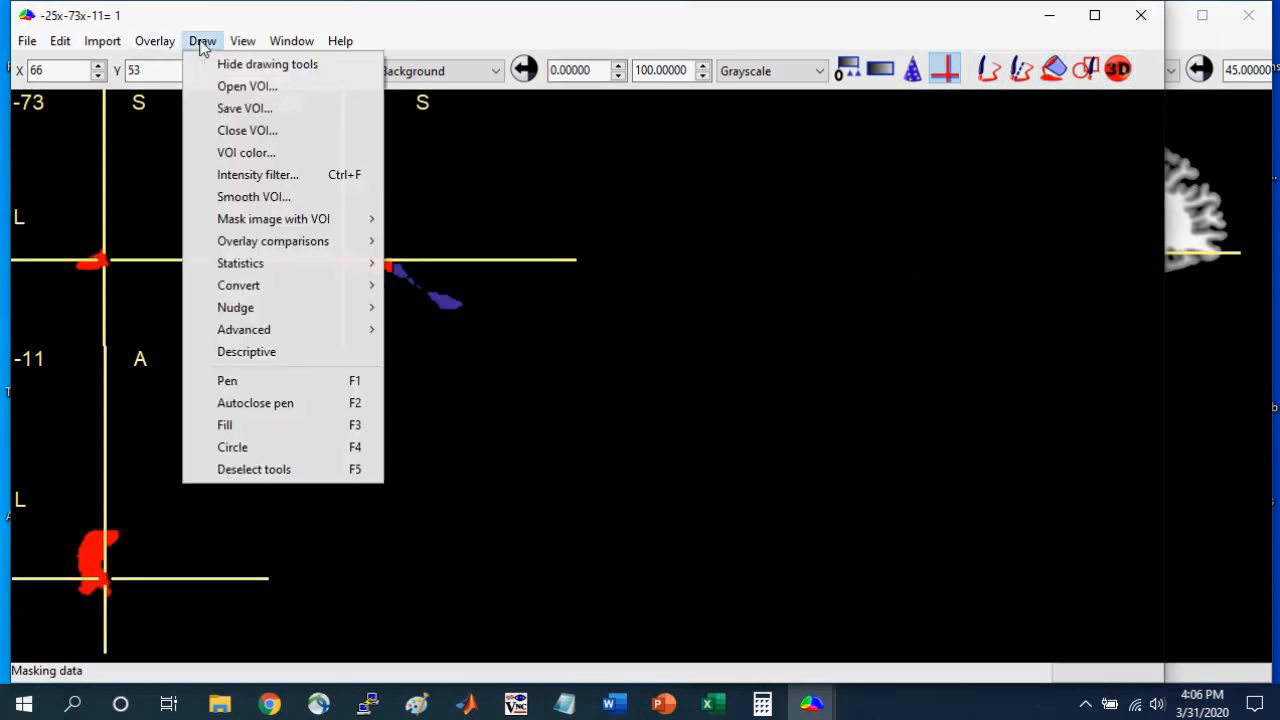
click(229, 110)
click(400, 524)
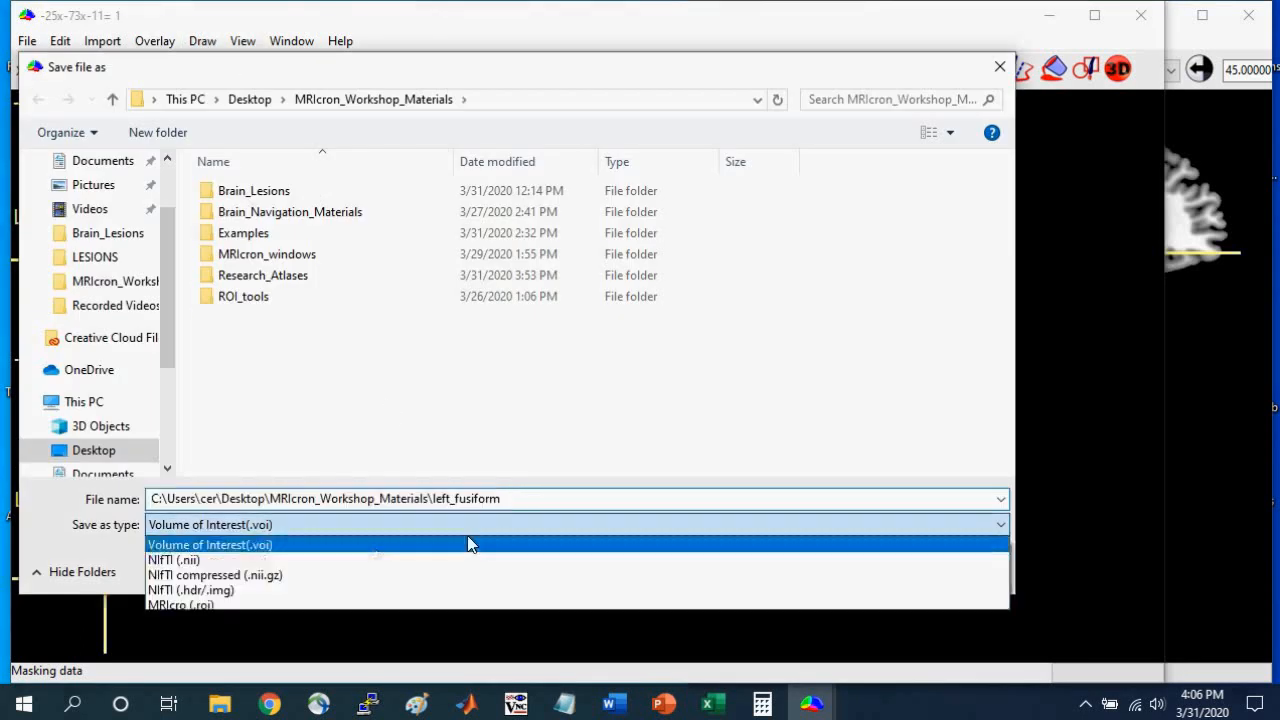
click(391, 557)
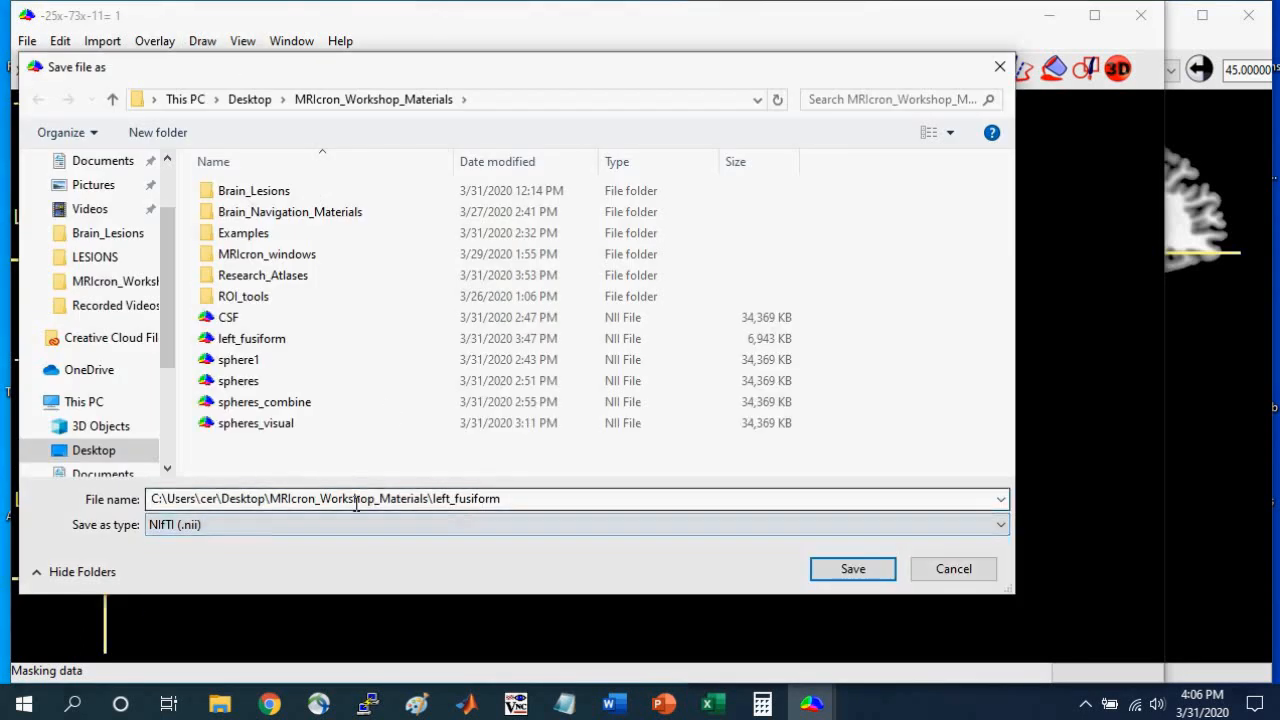
click(550, 498)
text(le)
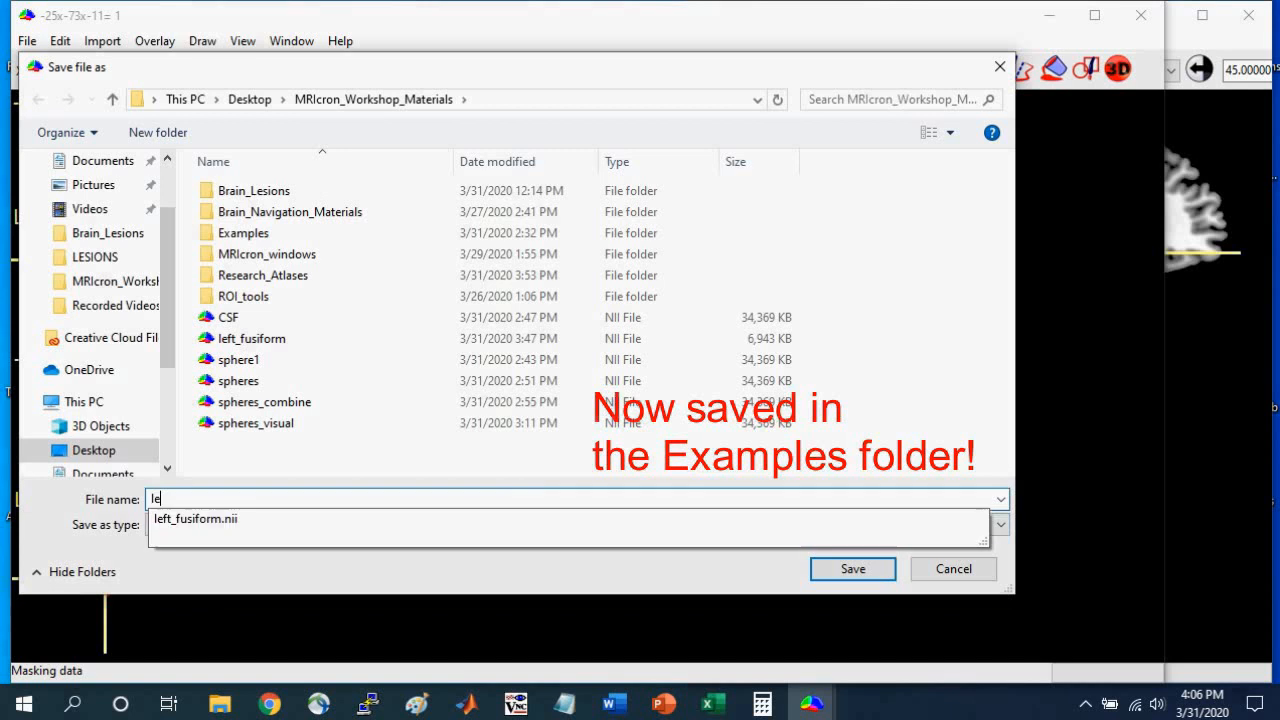
text(ft_fusiform_posterior)
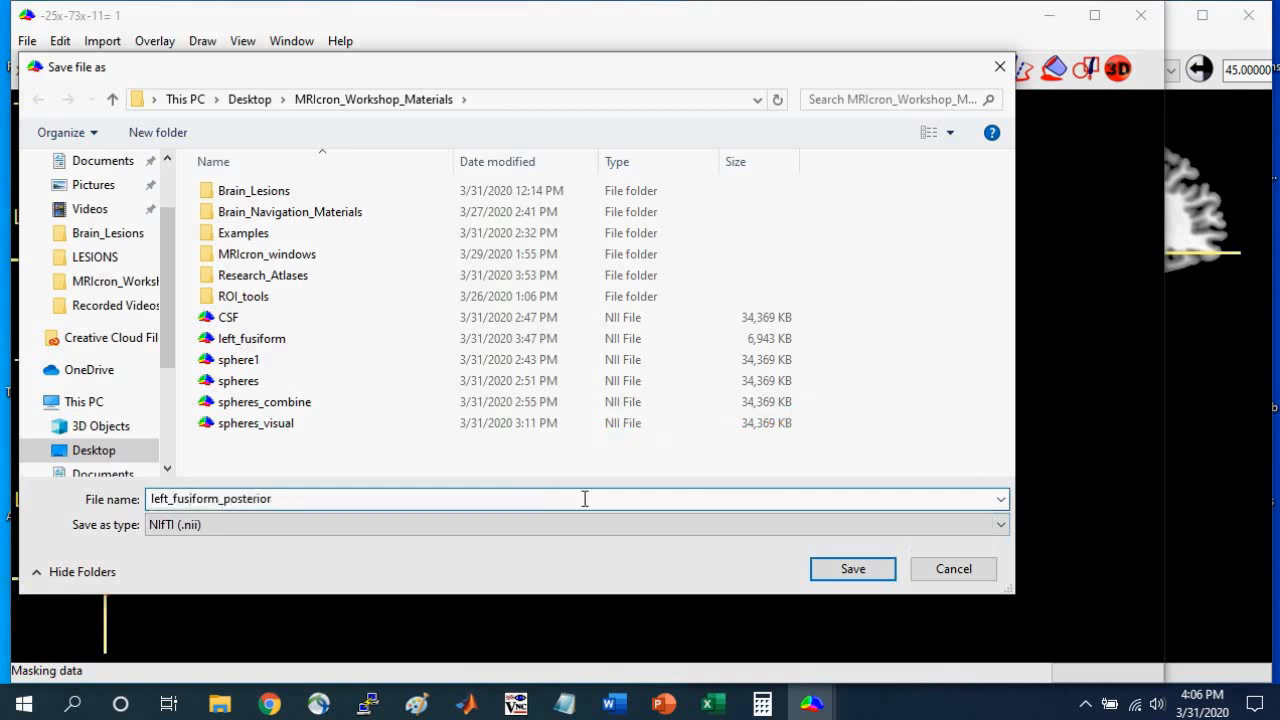
click(873, 563)
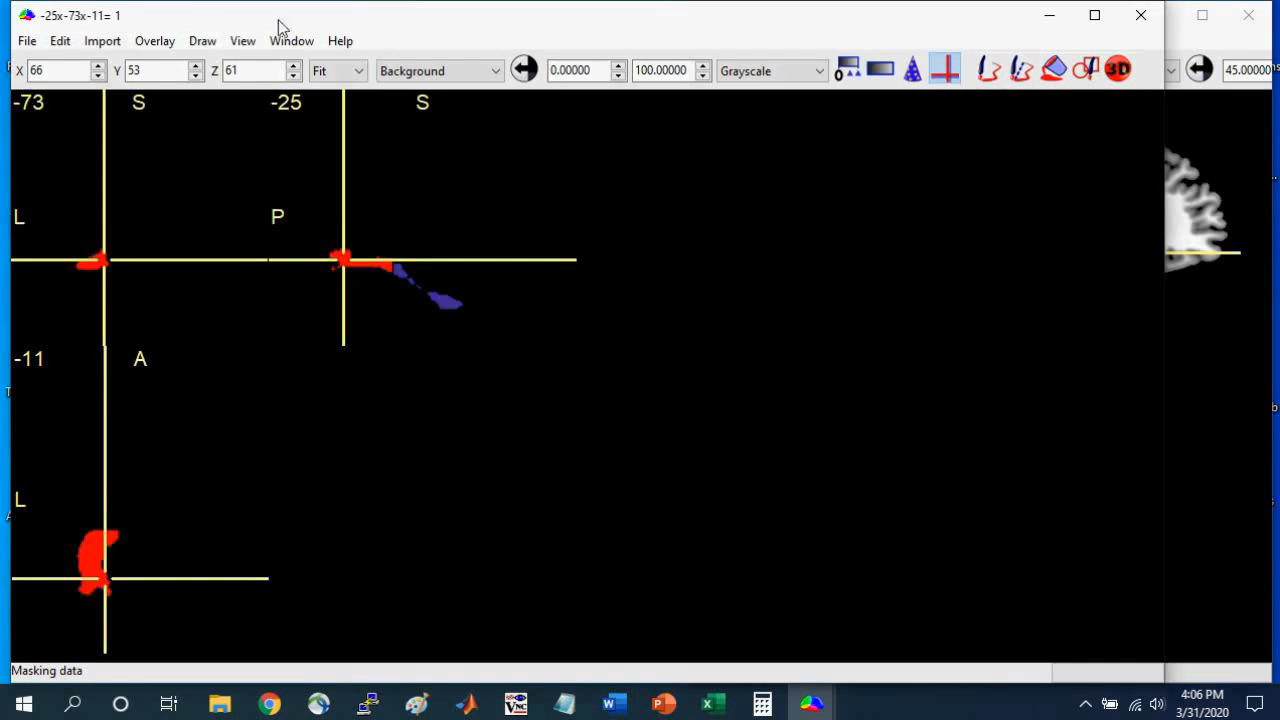
Close the posterior VOI and place the crosshair in the anterior part of the fusiform at -25x-2x-41.
click(203, 46)
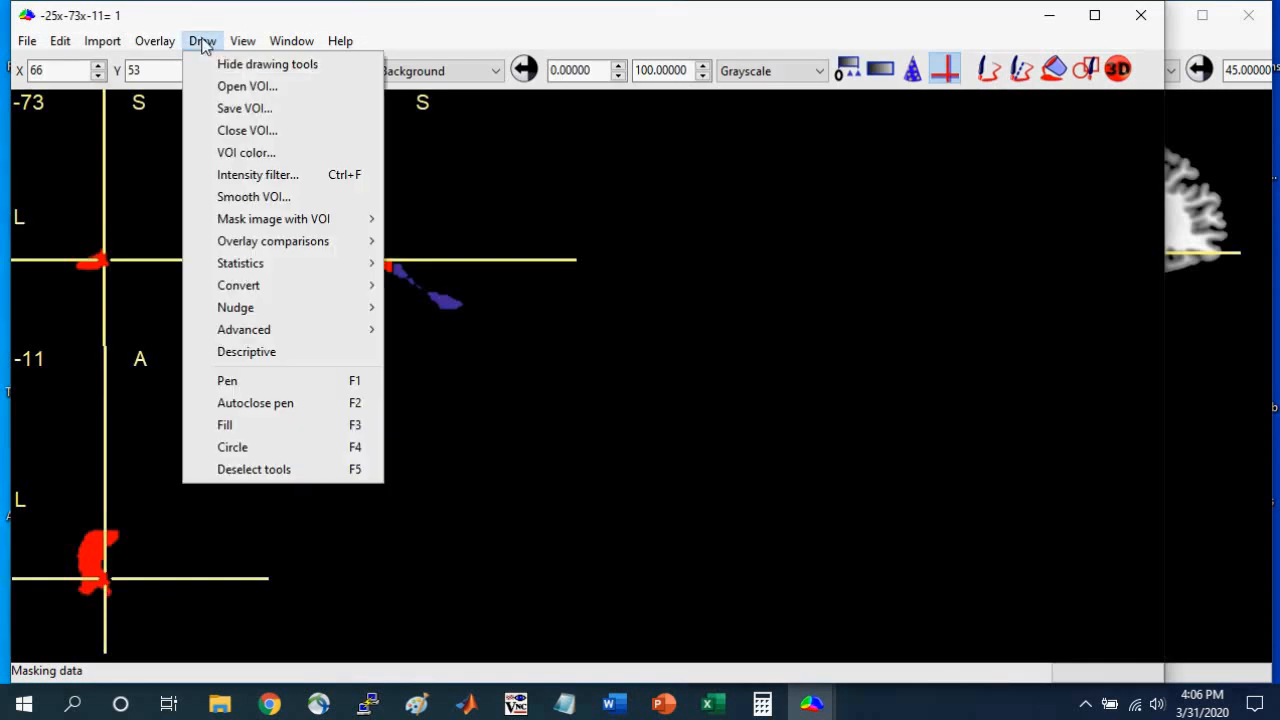
click(232, 129)
click(443, 301)
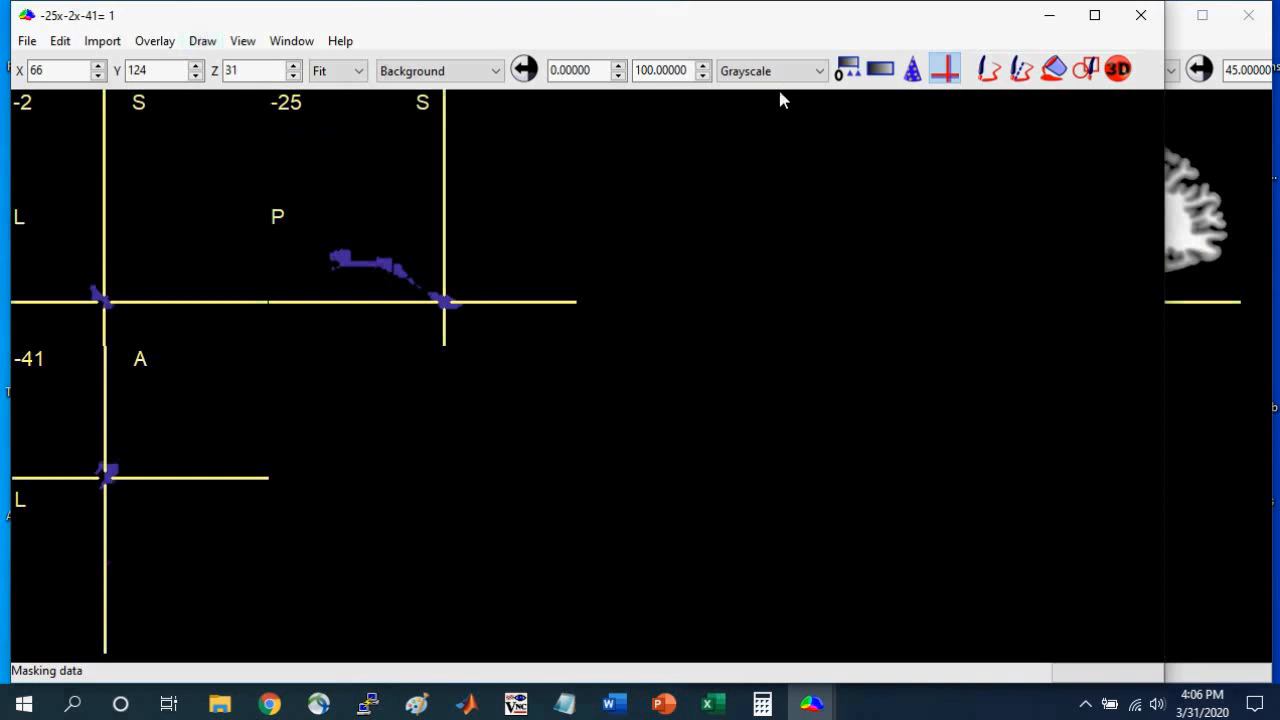
Create a 3D ROI of the anterior fusiform from the crosshair, raising the radius to at least 54 mm, and apply it.
click(1118, 69)
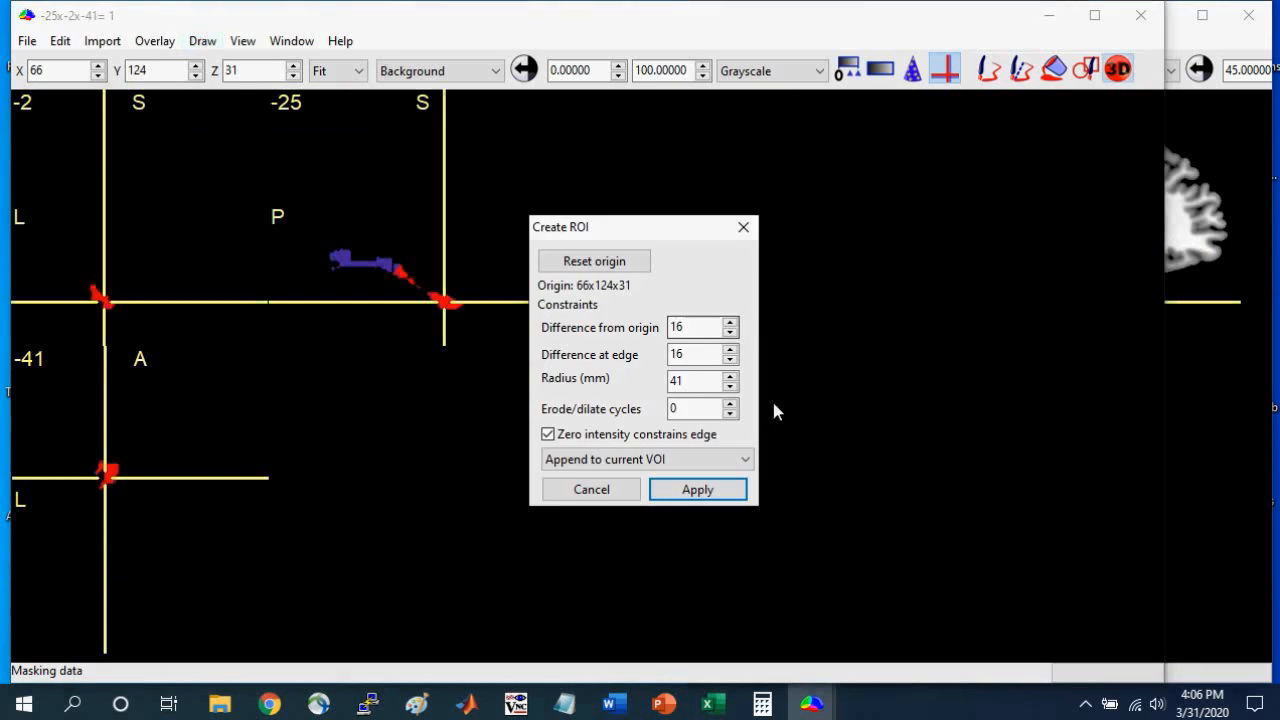
click(730, 376)
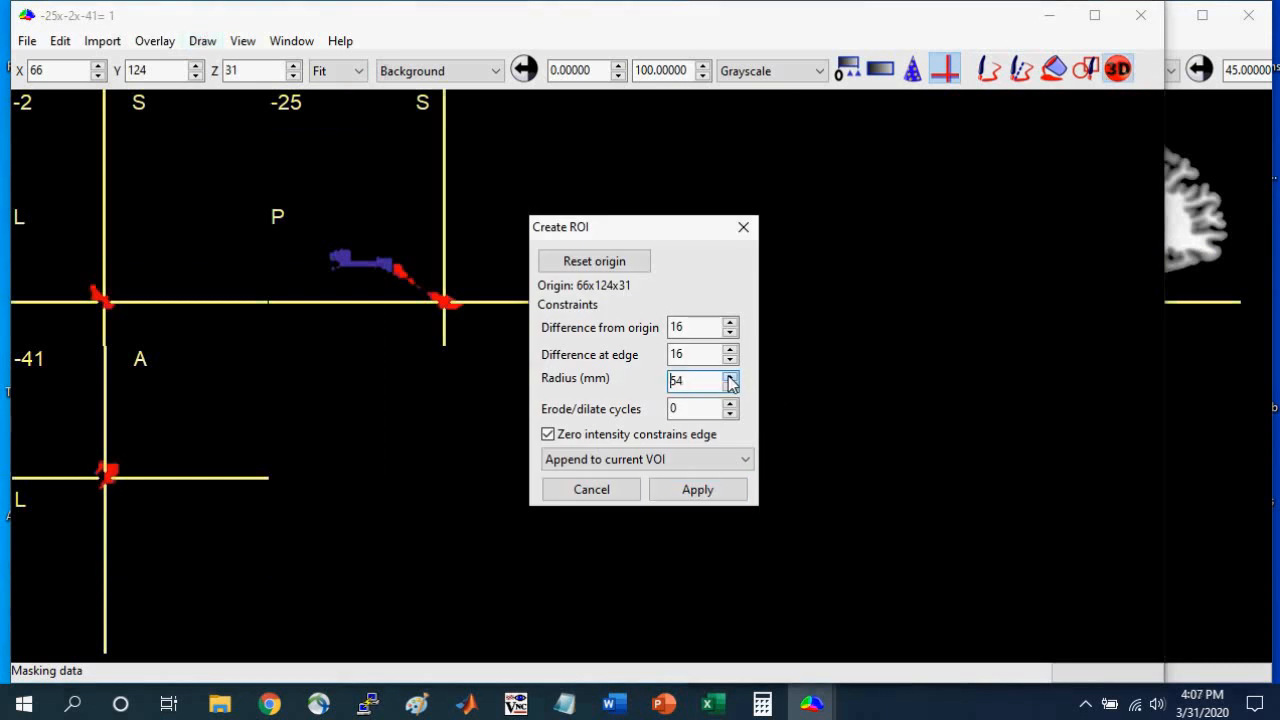
click(731, 378)
click(731, 378)
click(731, 378)
click(731, 378)
click(731, 378)
click(731, 378)
click(731, 378)
click(731, 378)
click(698, 489)
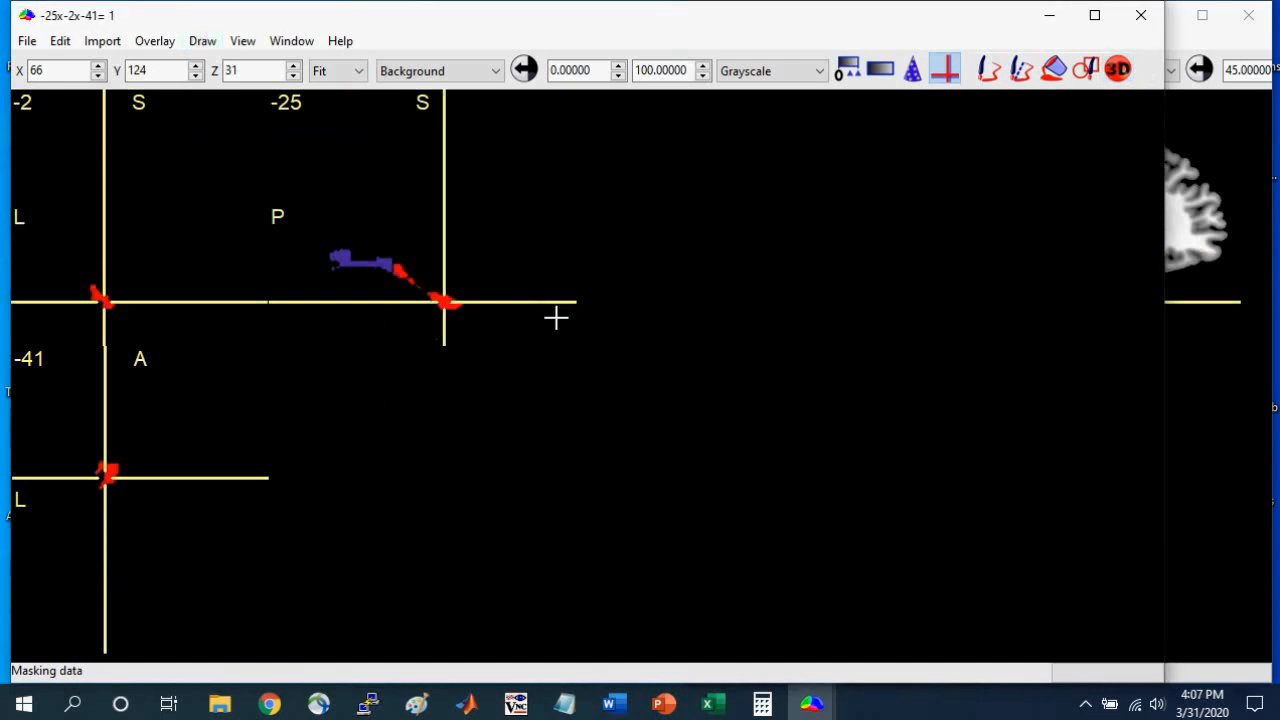
Save the anterior VOI in NIfTI (.nii) format as left_fusiform_anterior in the MRIcron_Workshop_Materials folder.
click(202, 41)
click(238, 106)
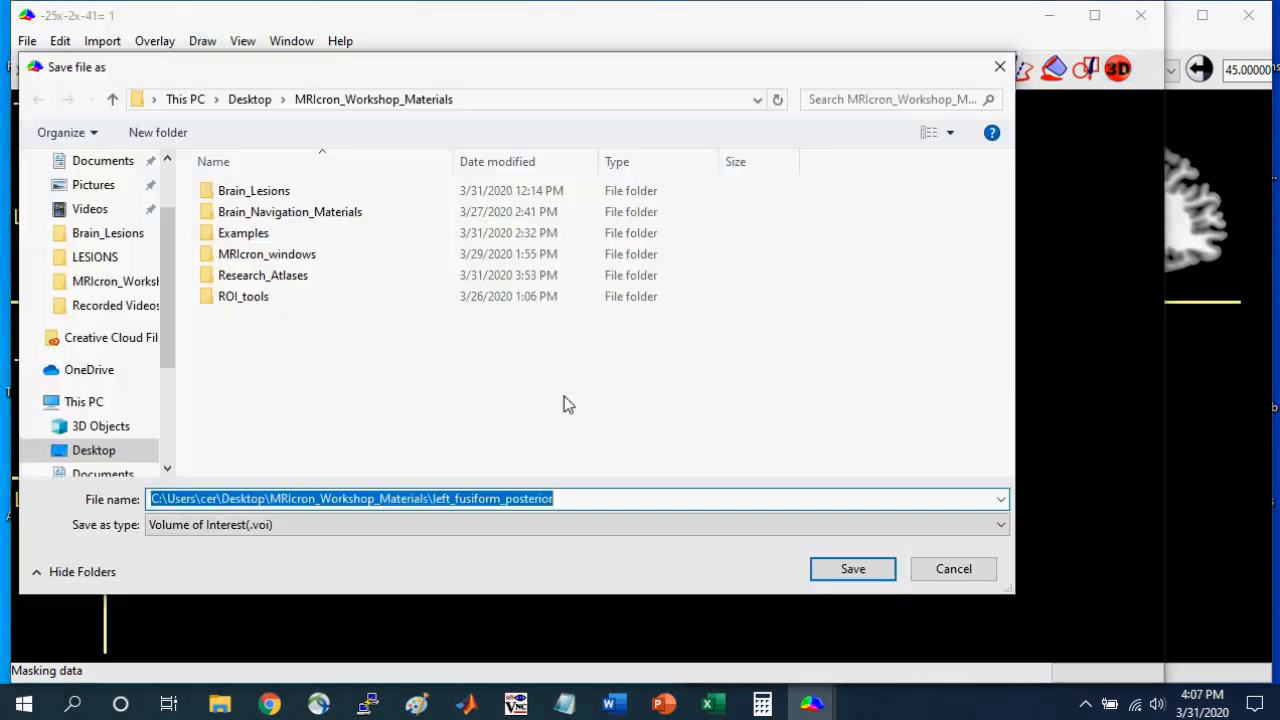
click(463, 524)
click(386, 560)
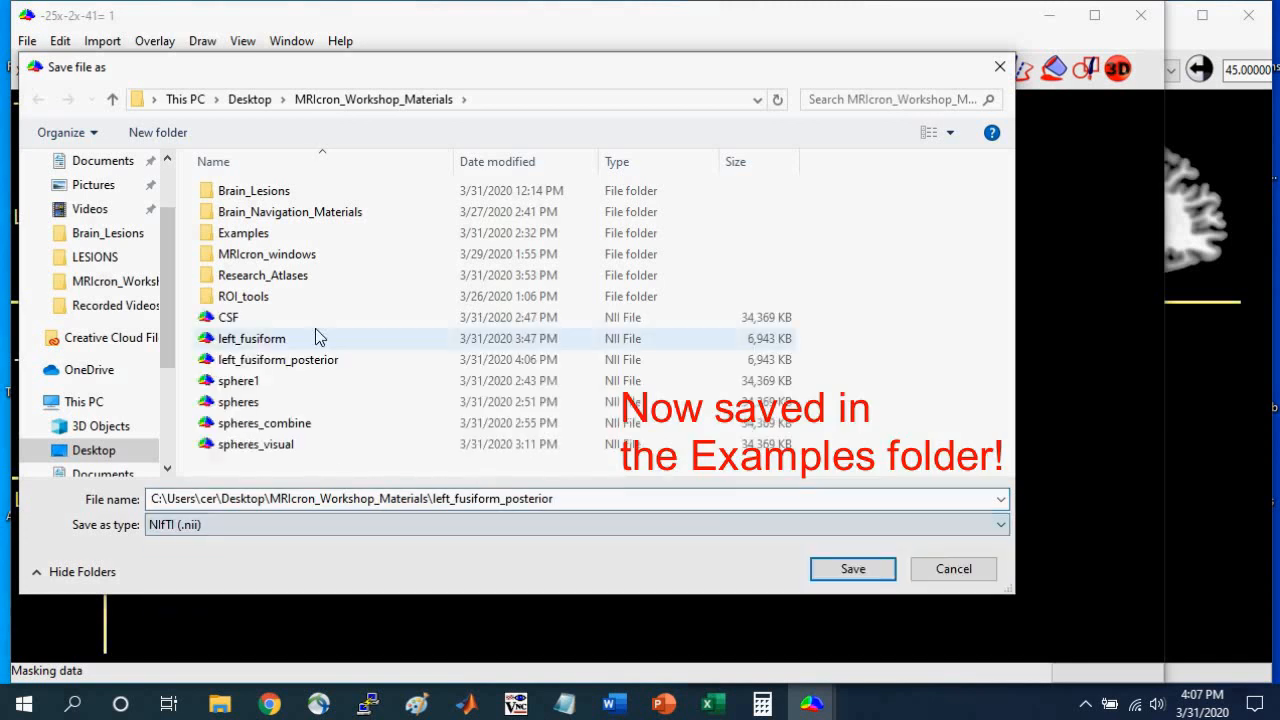
click(286, 362)
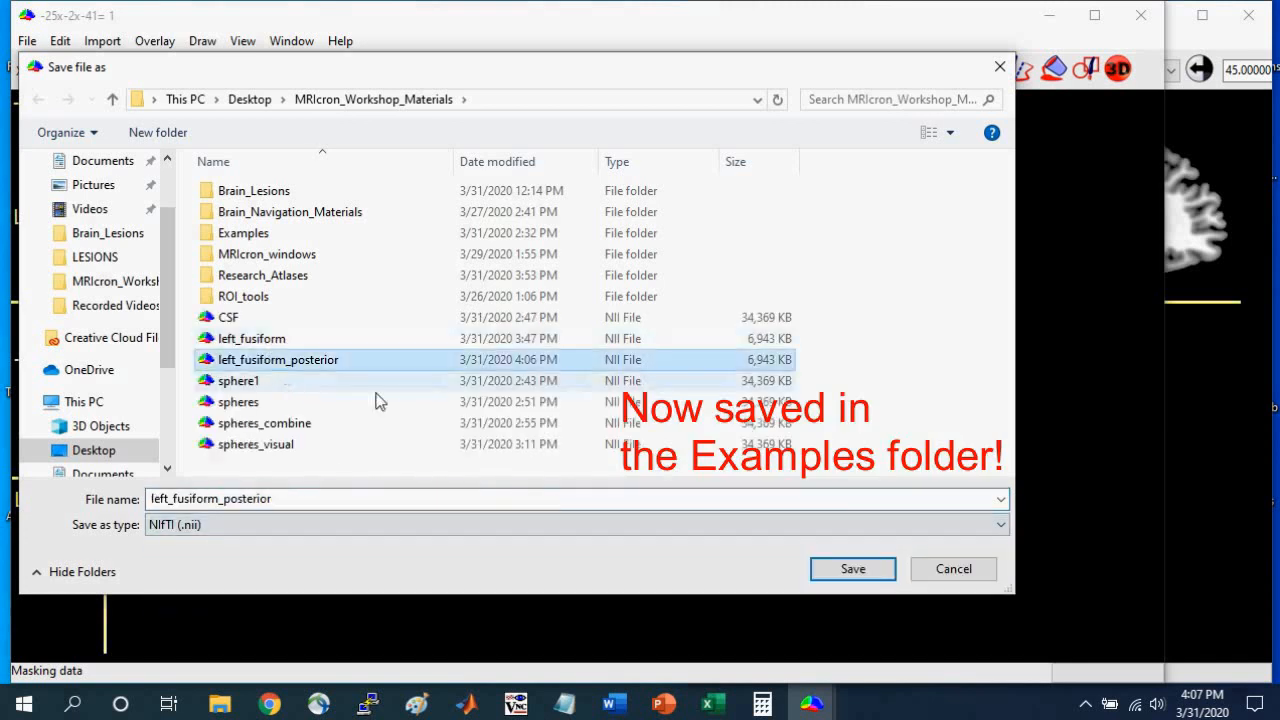
double_click(230, 500)
click(221, 500)
key(Delete)
key(Delete)
key(Delete)
key(Delete)
key(Delete)
key(Delete)
key(Delete)
key(Delete)
key(Delete)
text(anteri)
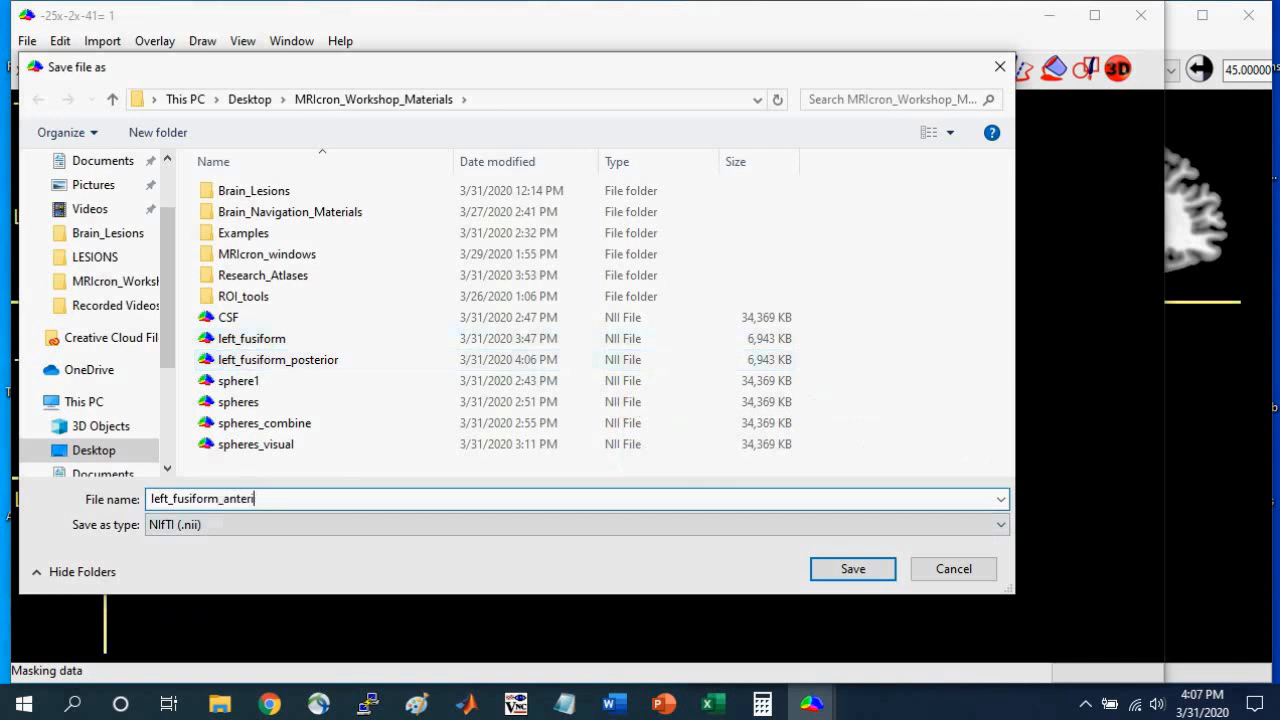